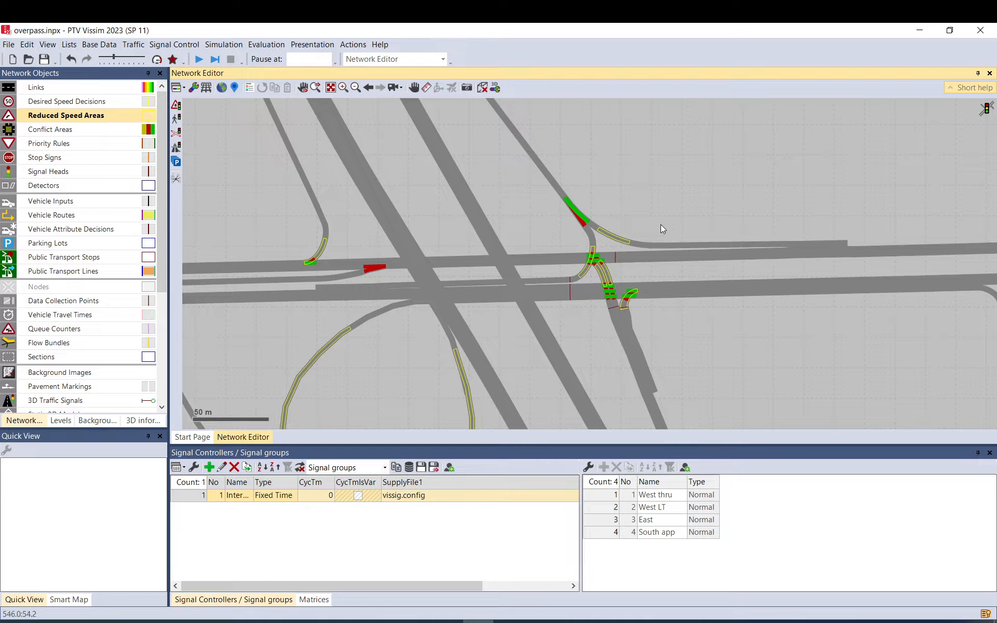
Reshape node 13's northern boundary: pull its northeast corner inward and shift the short northwest edge outward along the ramp, accepting the evaluation-result deletion.
click(71, 290)
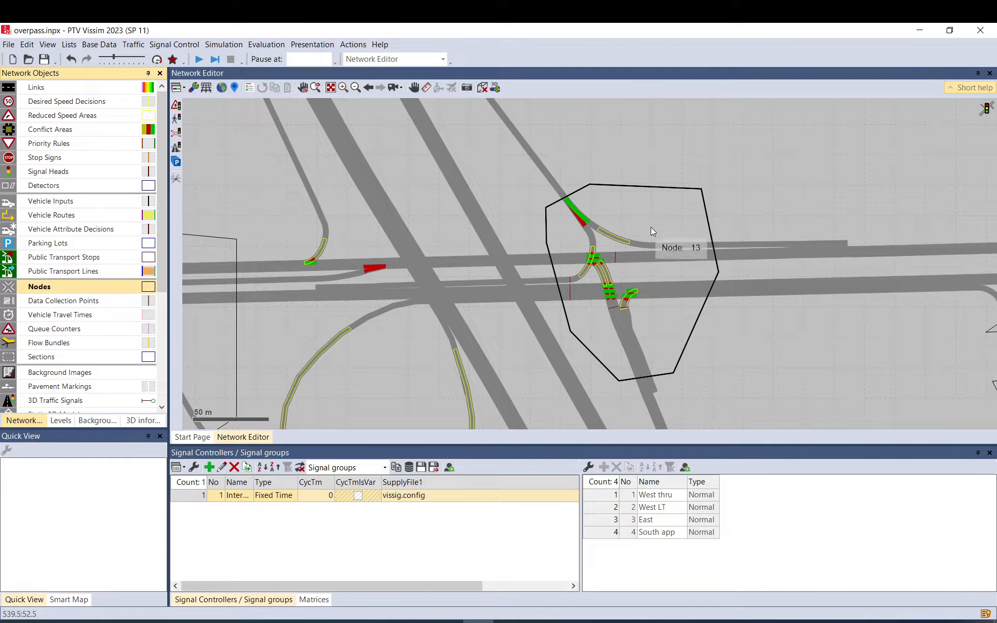
click(654, 208)
scroll(719, 258, up, 1)
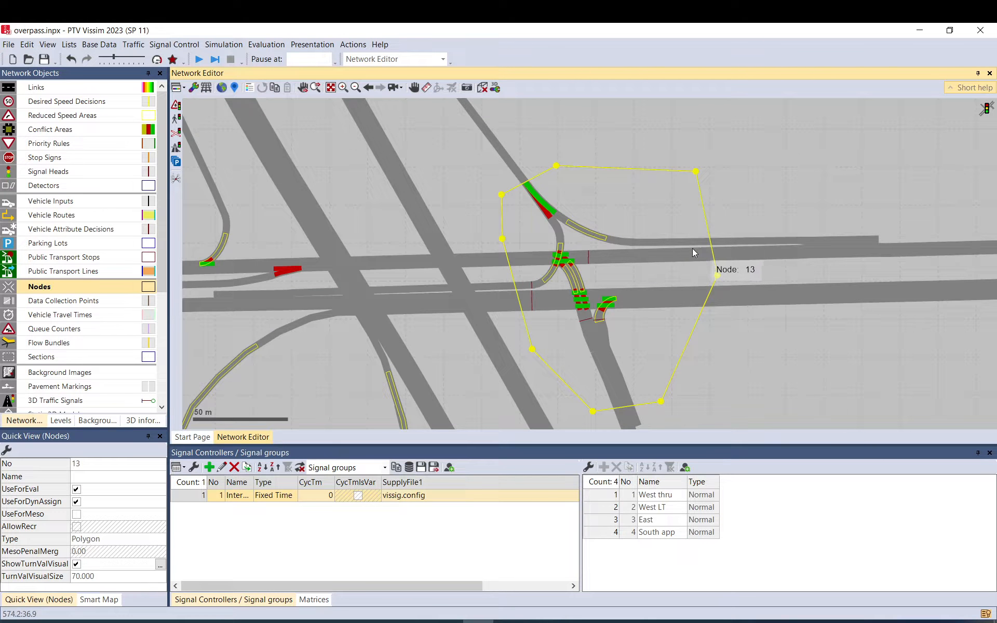
drag(694, 173, 649, 199)
click(613, 374)
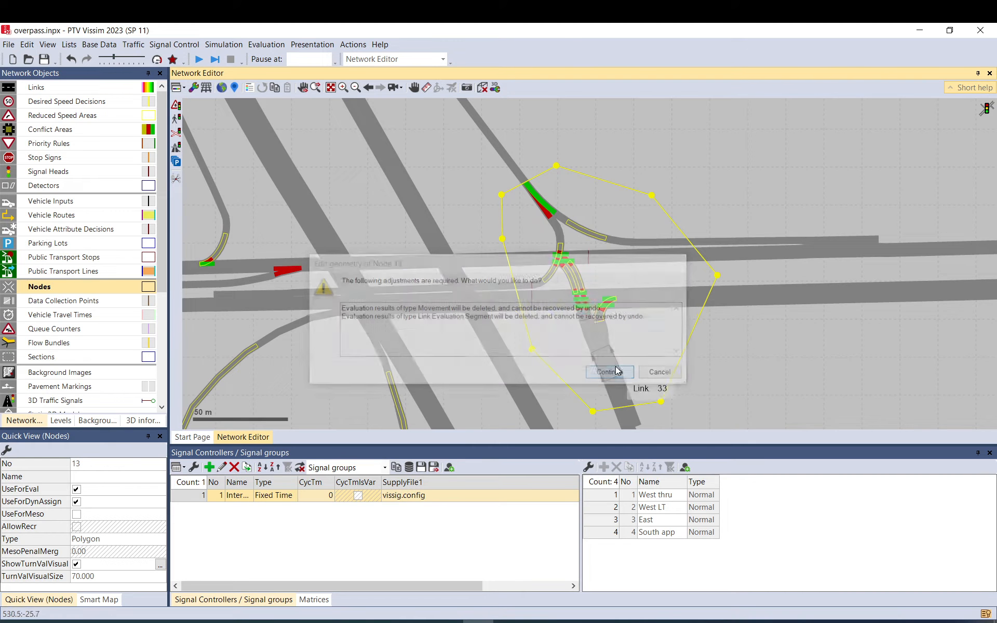
drag(514, 187, 515, 173)
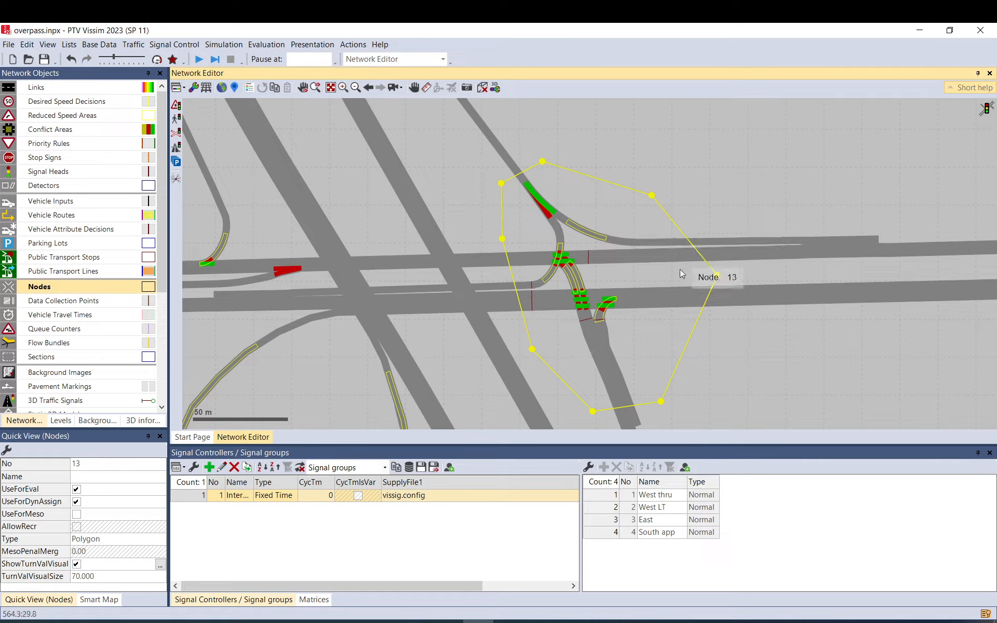
click(690, 206)
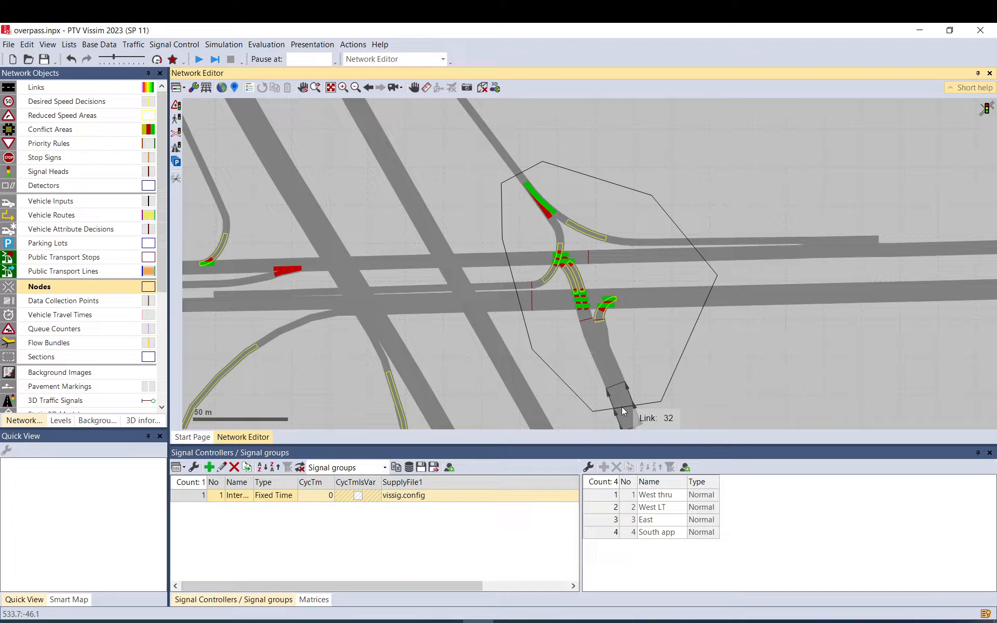
Shift the southern edge of node 13 slightly north along the south approach.
click(603, 410)
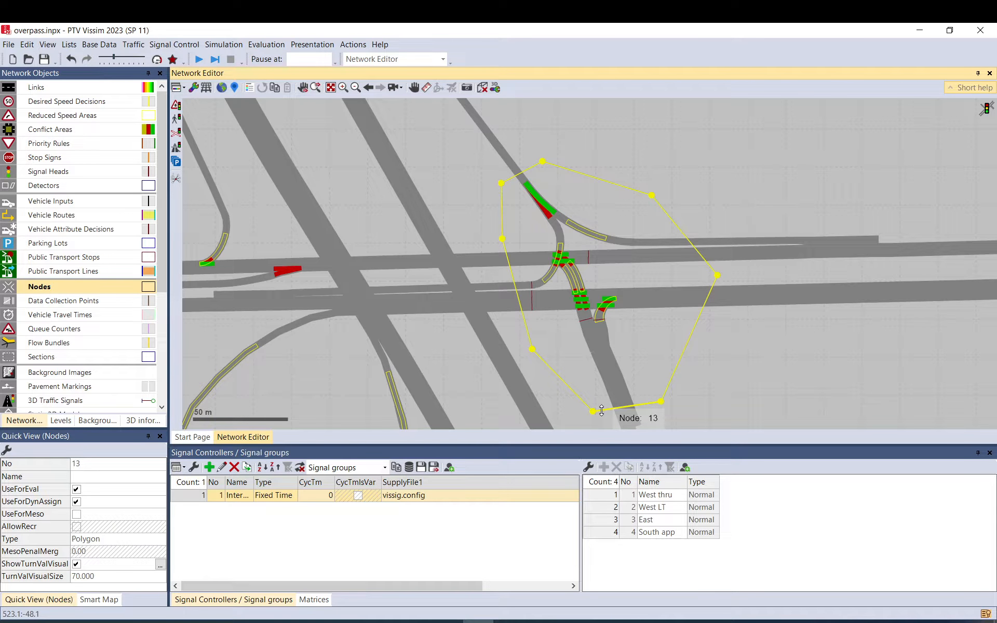
mouse_move(601, 412)
mouse_down()
mouse_move(576, 382)
mouse_move(602, 395)
mouse_up()
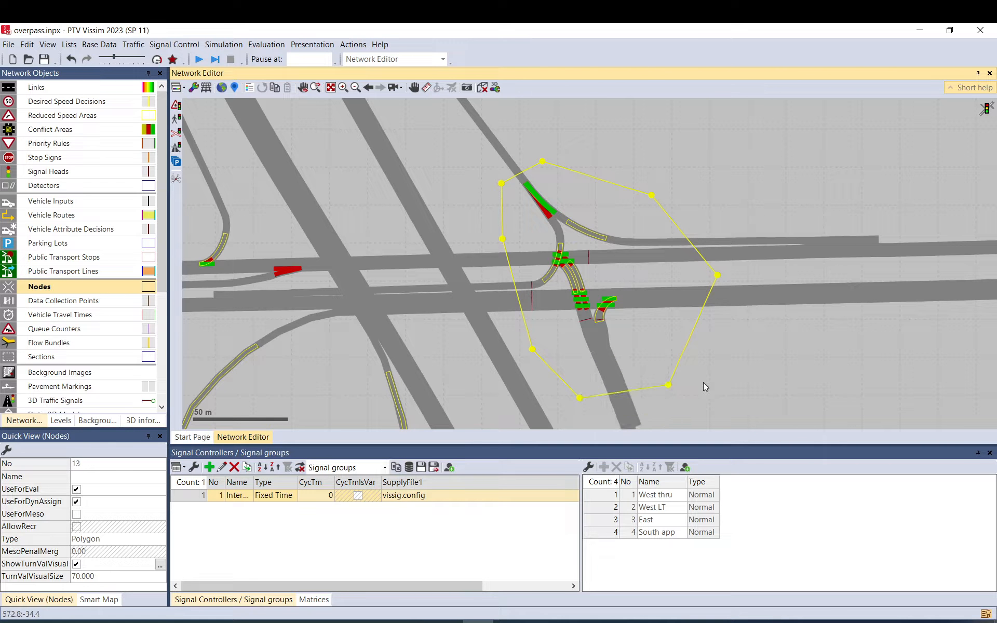
click(721, 378)
Extend the southern side of node 13 down the south approach, past the point where the road narrows.
scroll(590, 326, up, 5)
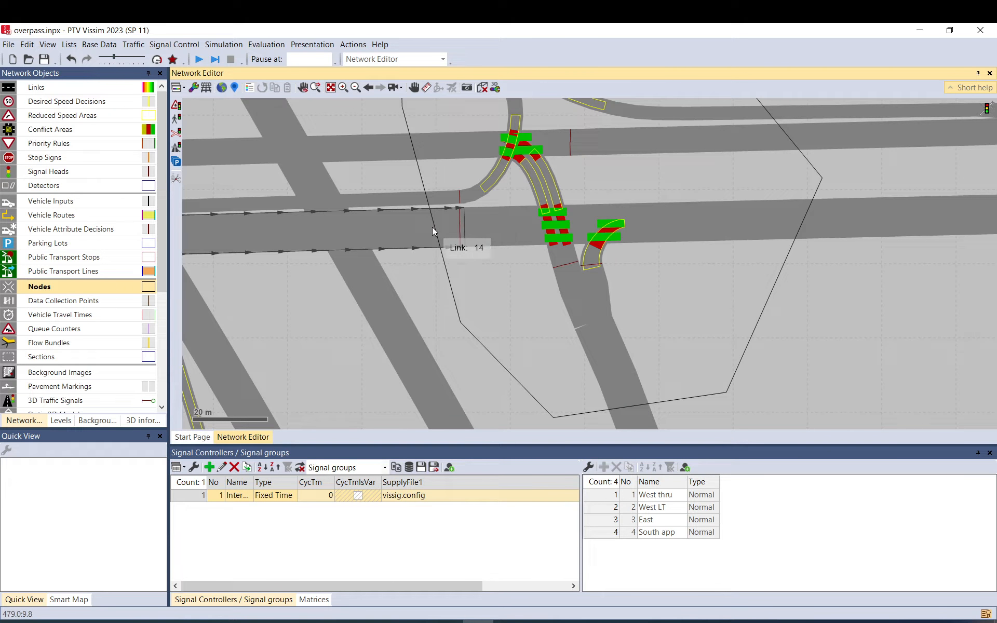
click(456, 307)
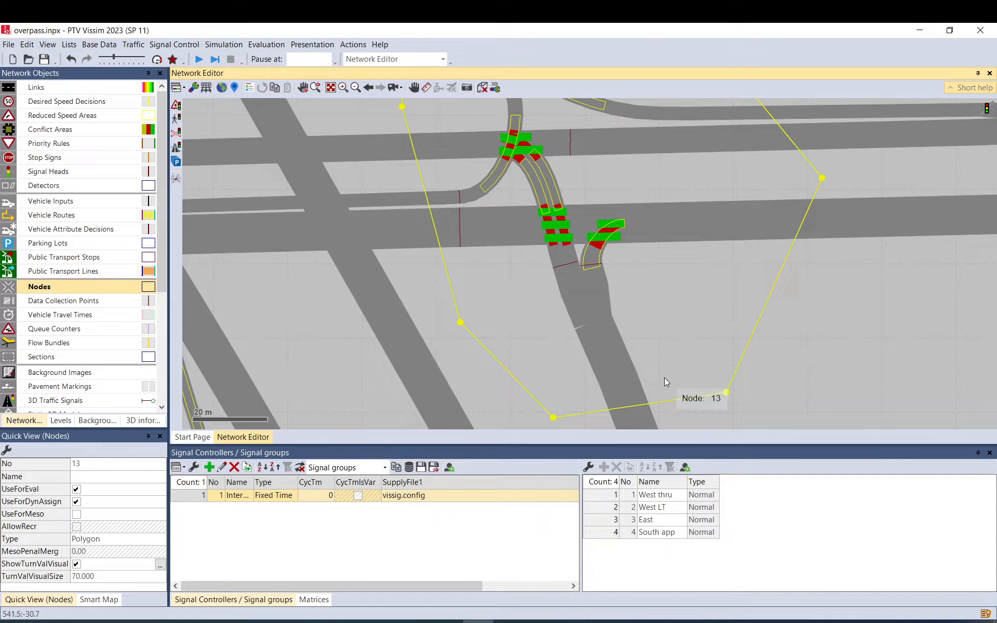
drag(685, 330, 570, 196)
scroll(570, 196, down, 2)
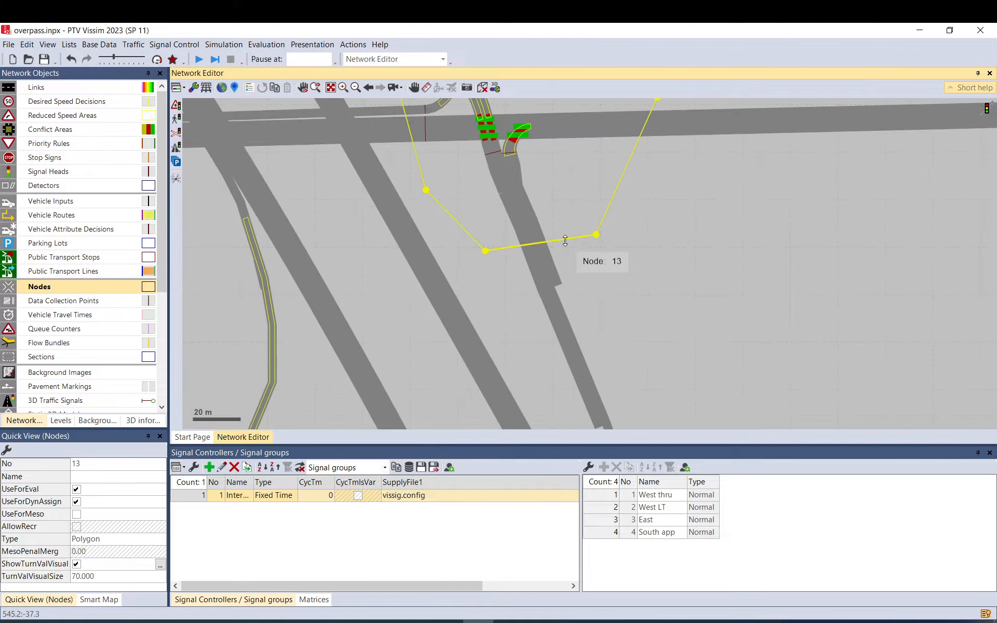
drag(565, 240, 613, 367)
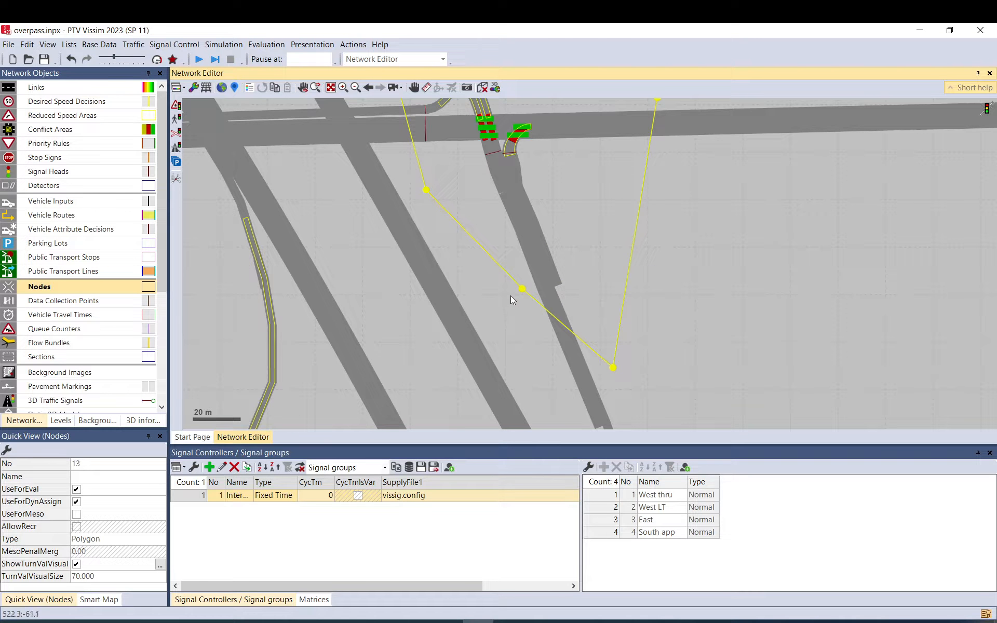
drag(521, 290, 548, 385)
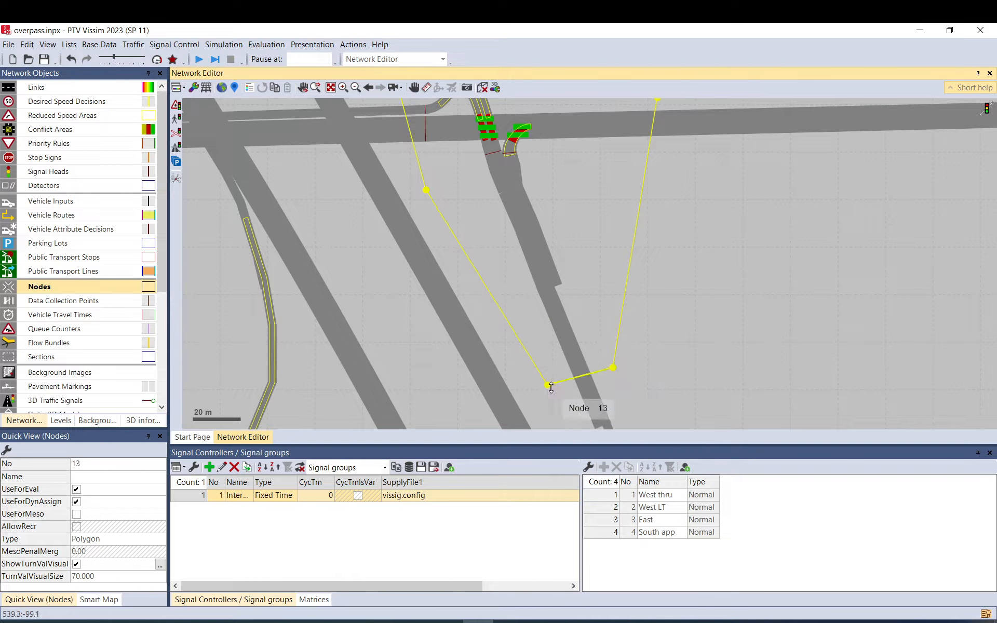
Pull node 13's southern edge back north so it crosses the wide section of the south approach.
scroll(551, 375, down, 2)
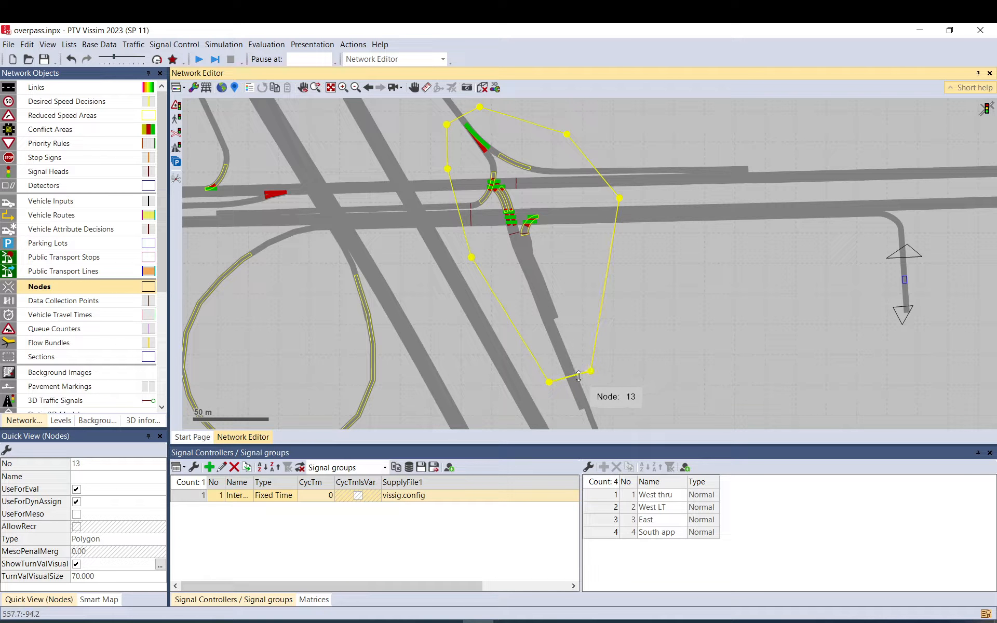
drag(580, 375, 554, 294)
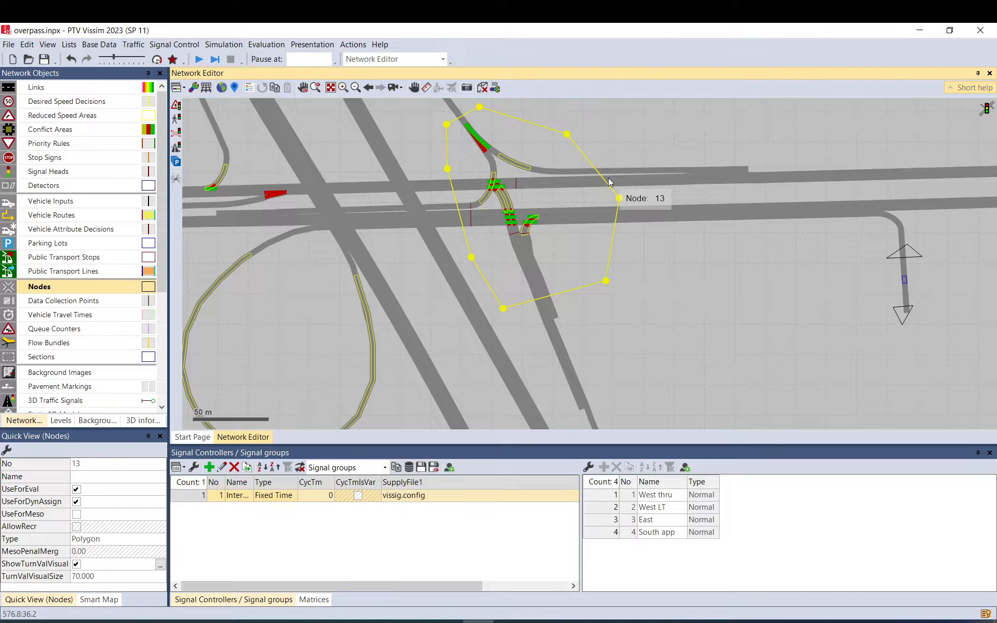
drag(608, 183, 608, 186)
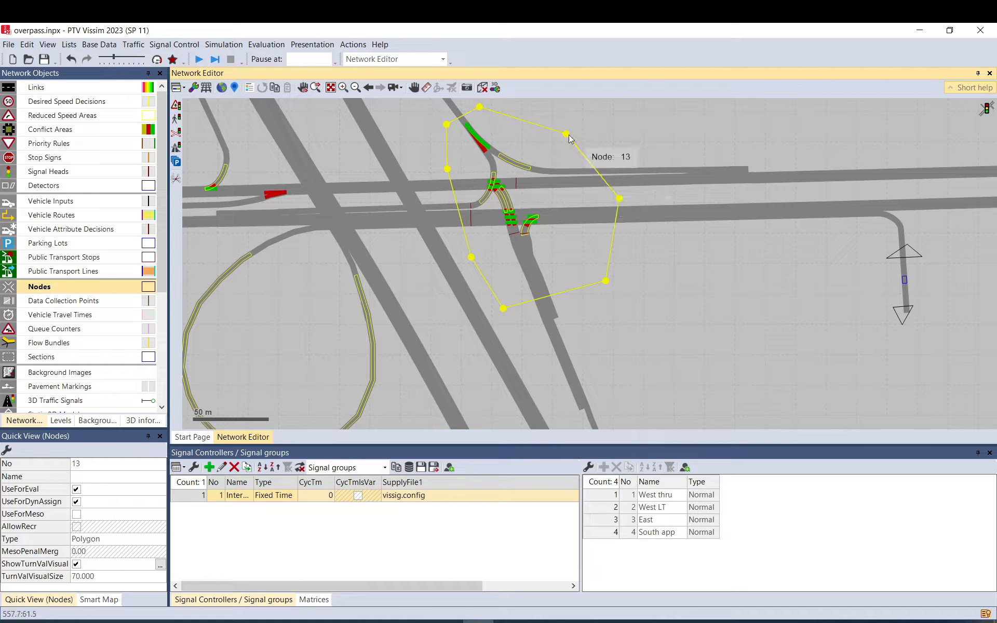
Check where link 20 crosses node 13's boundary and extend the node's eastern side past the link's upstream end.
click(565, 172)
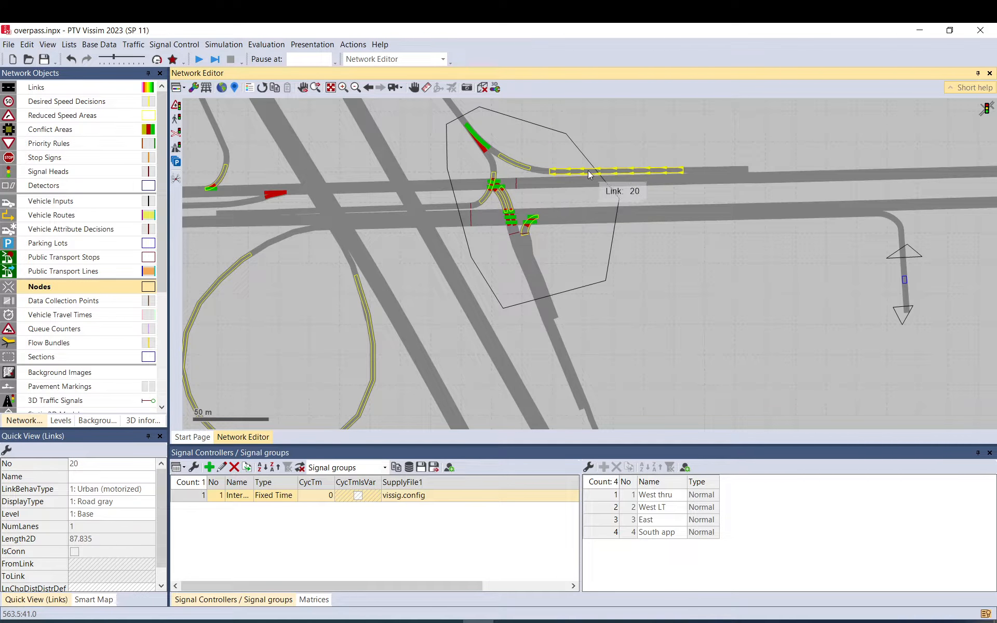
click(610, 140)
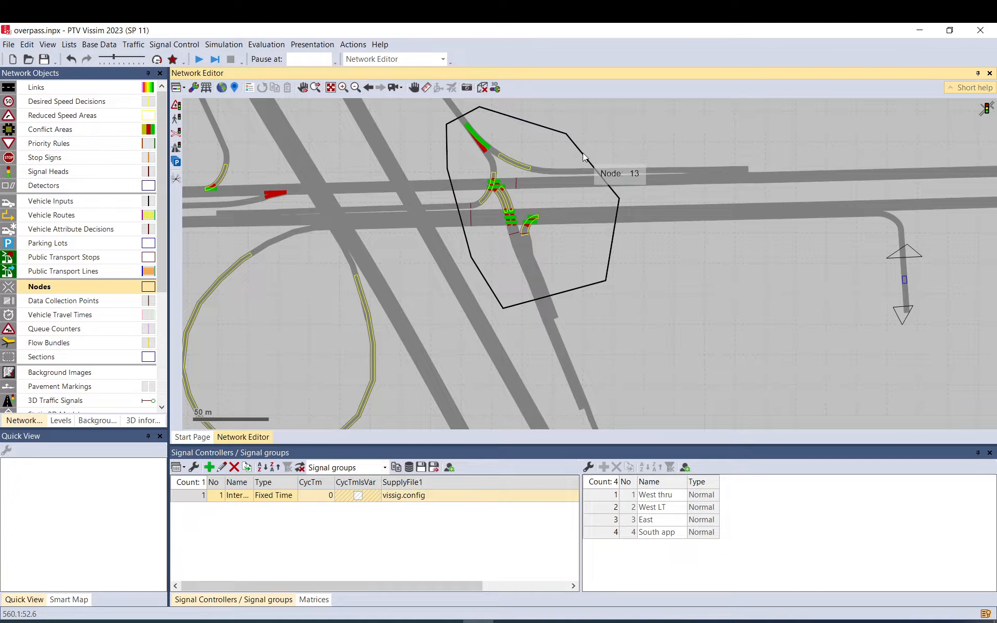
click(584, 169)
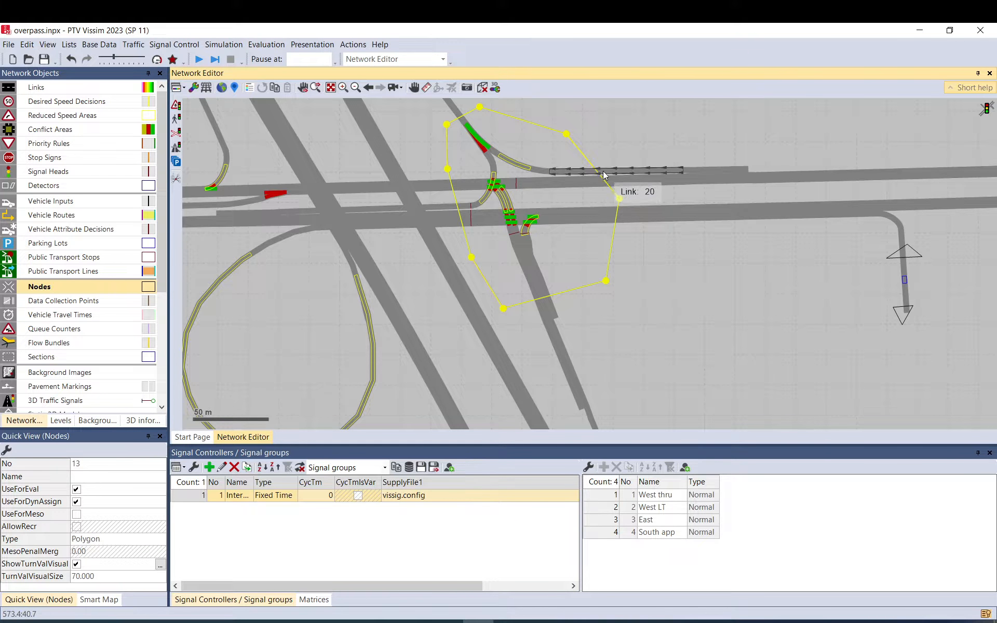
click(592, 172)
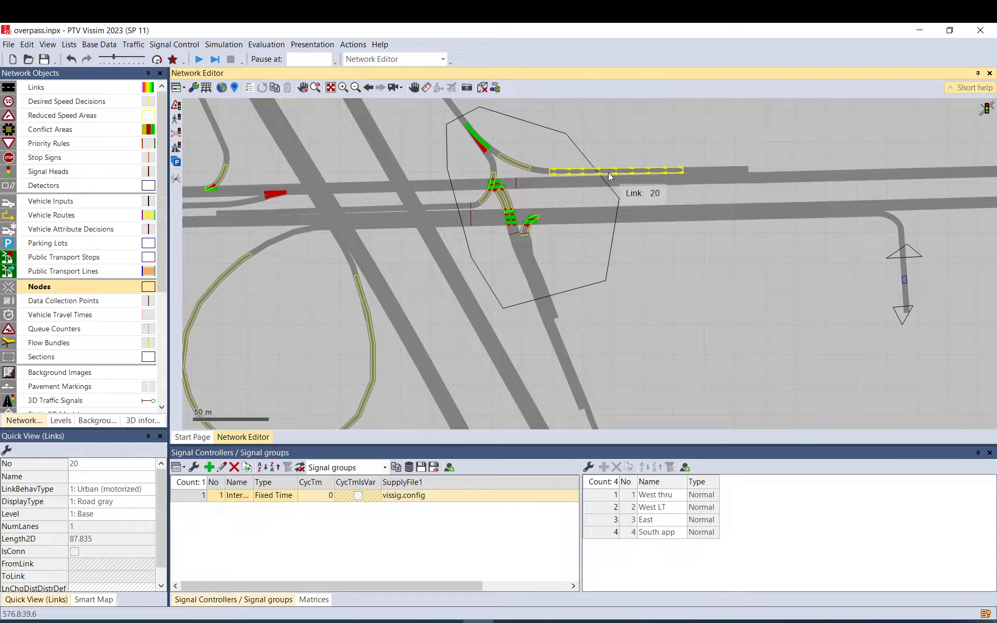
click(569, 136)
drag(569, 137, 769, 145)
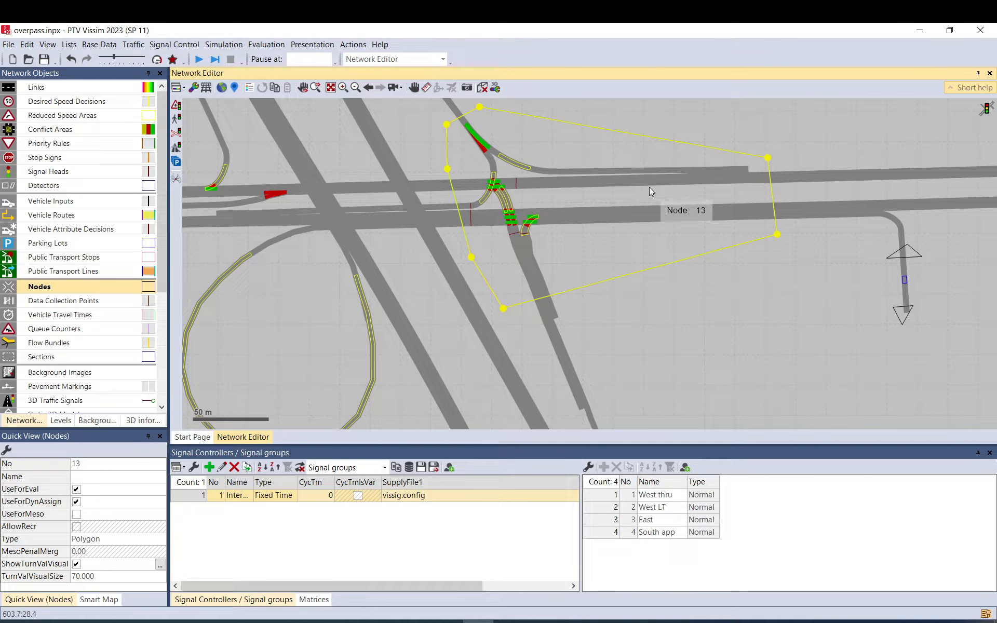
Move node 13's eastern edge back west so it cuts across link 20 and the parallel main road link.
click(652, 170)
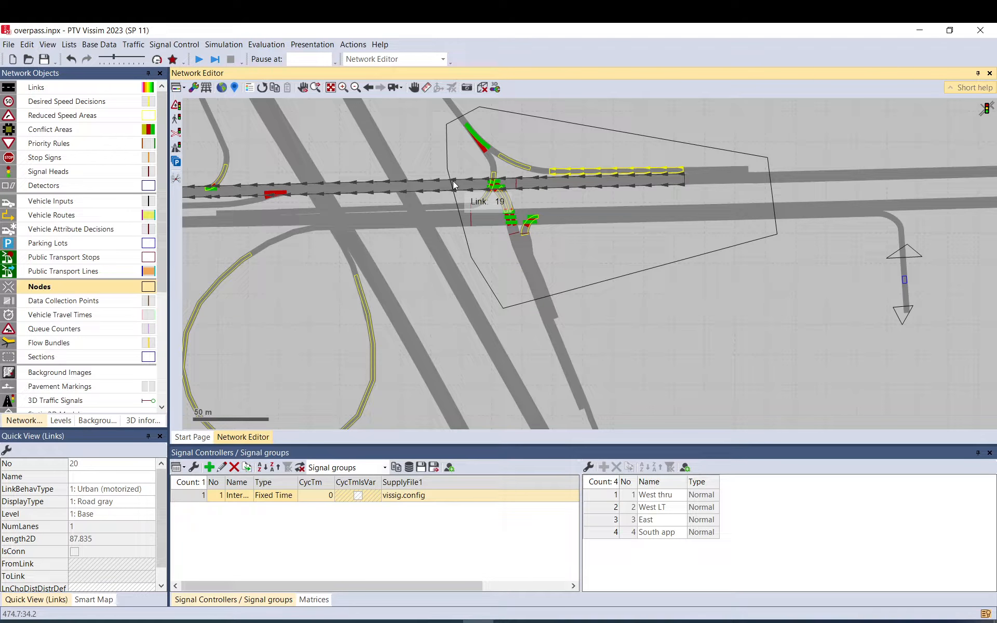
click(772, 190)
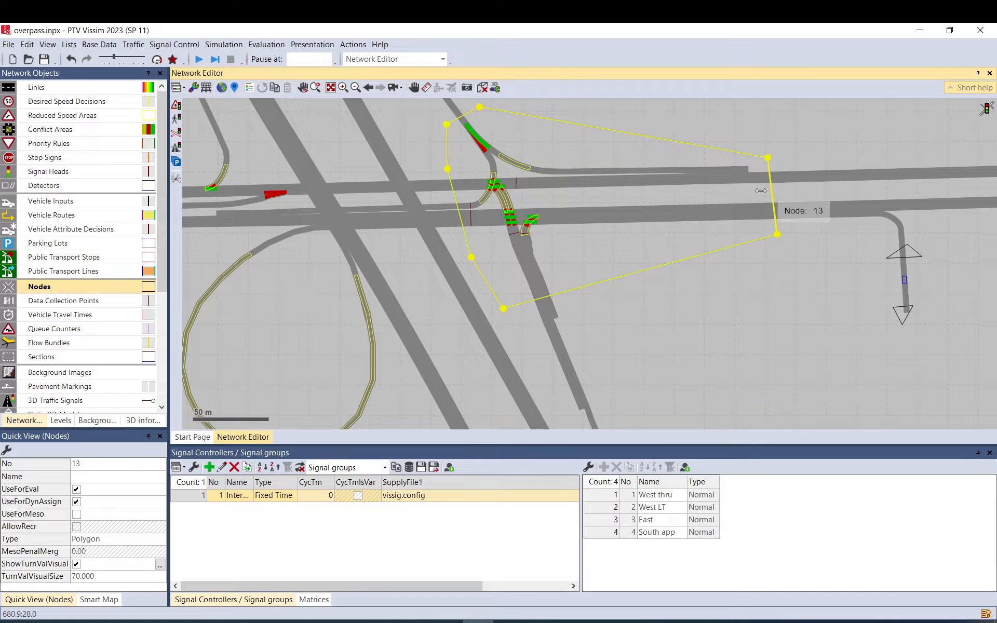
drag(771, 191, 630, 187)
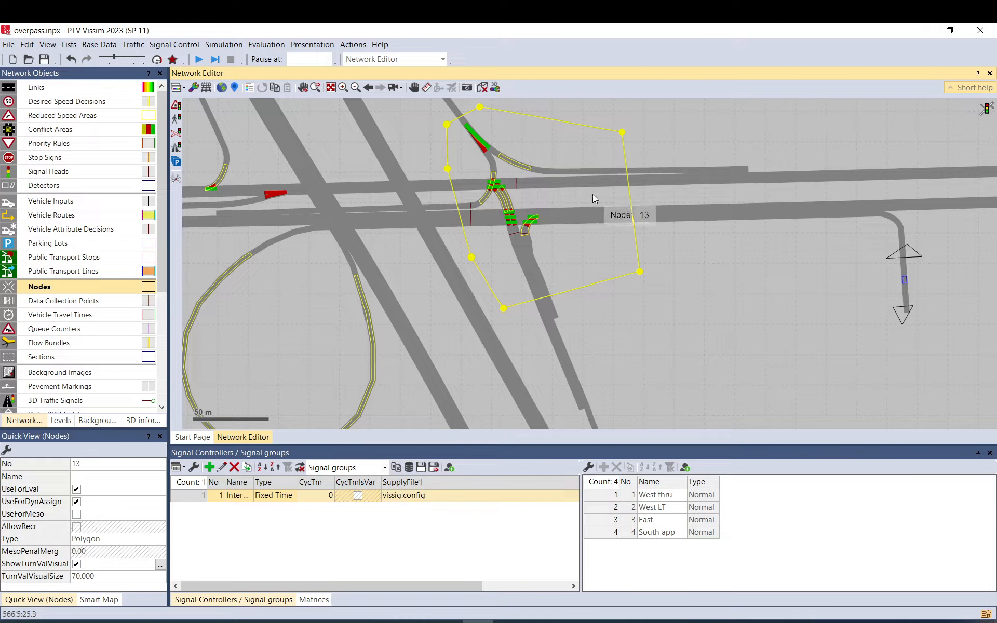
click(645, 174)
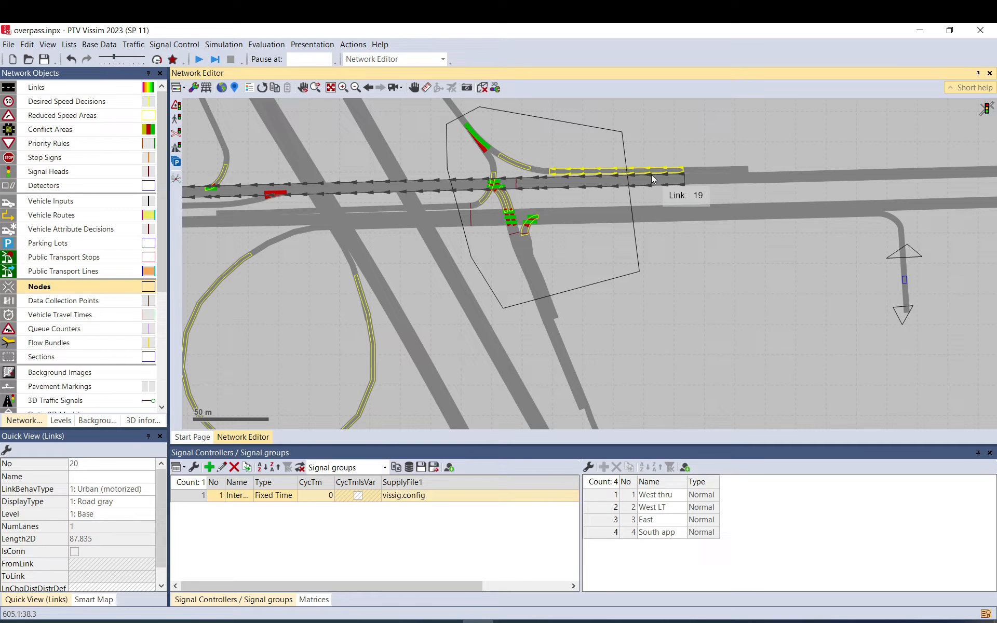
click(658, 194)
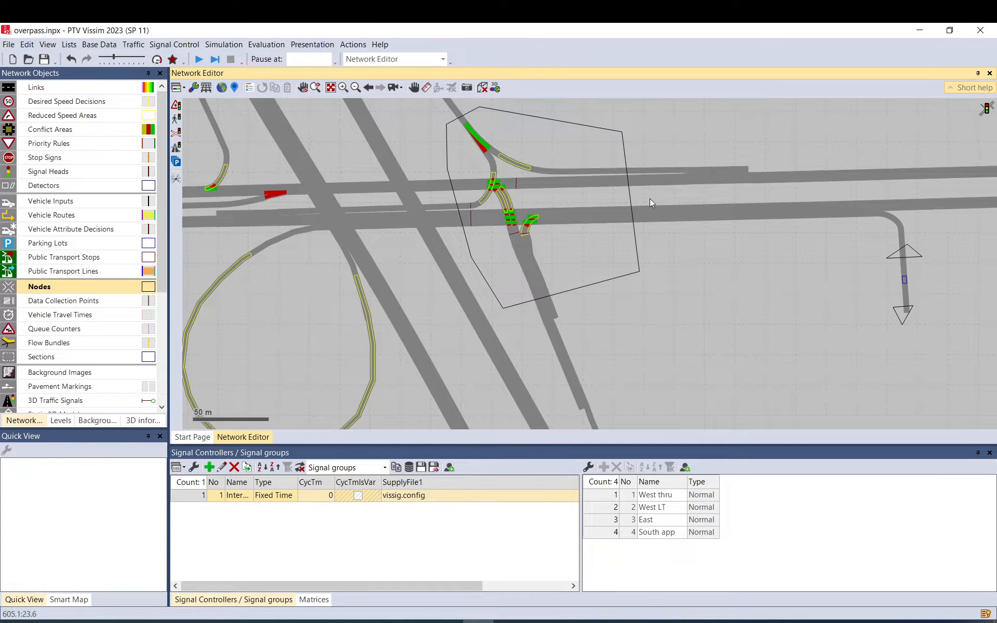
Examine the evaluation configuration's result attributes for data collections, links, nodes, OD pairs, queue counters and vehicle network performance.
click(274, 47)
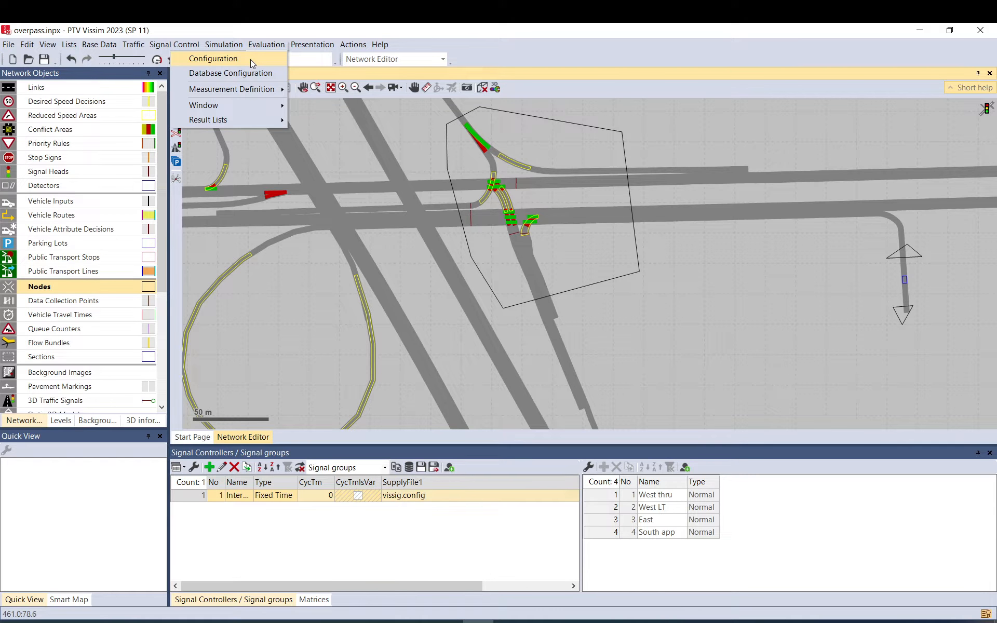
click(251, 60)
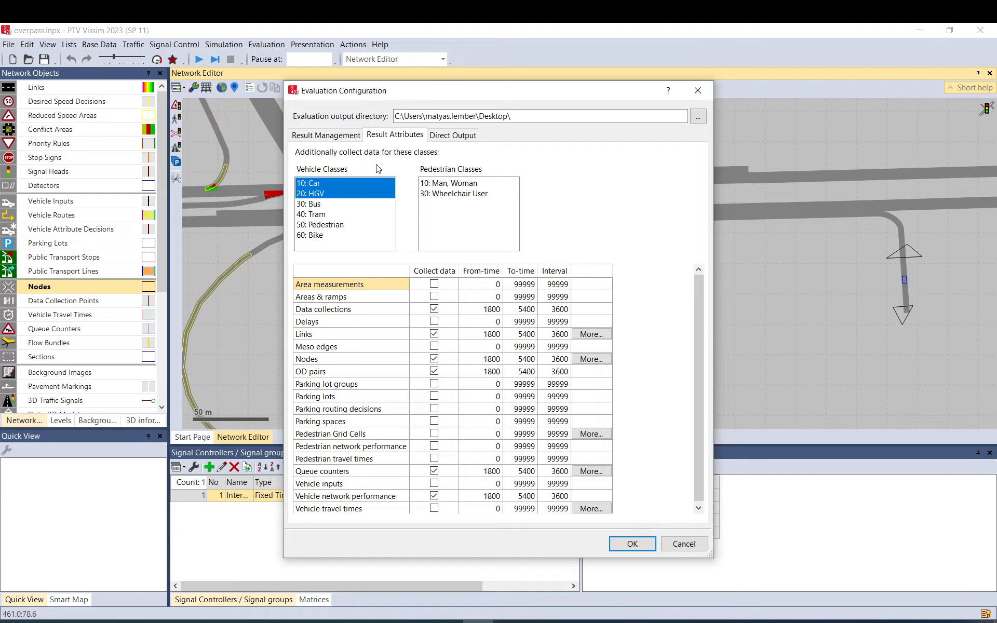
click(448, 312)
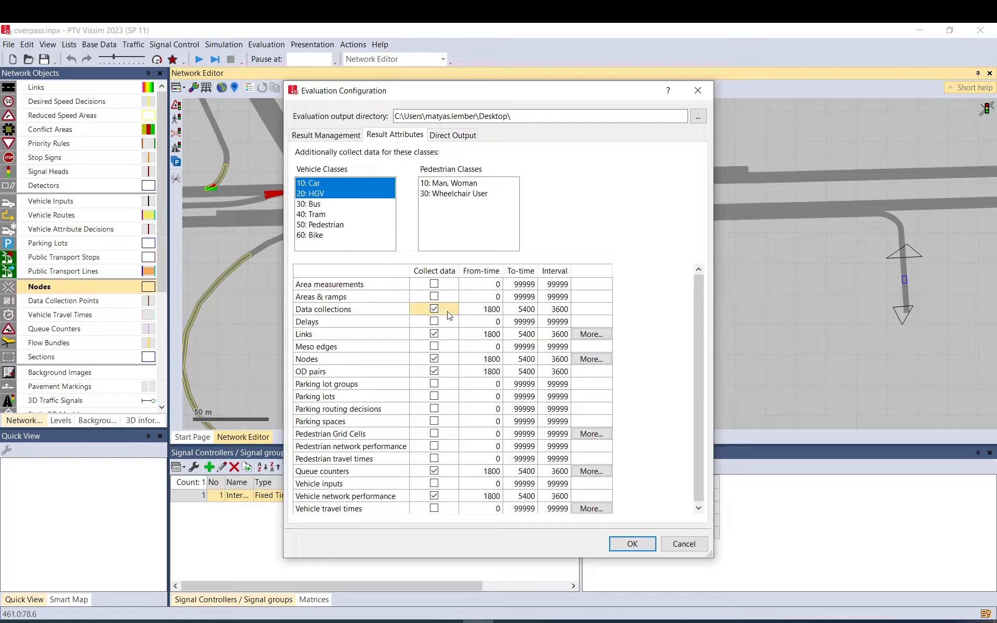
click(309, 318)
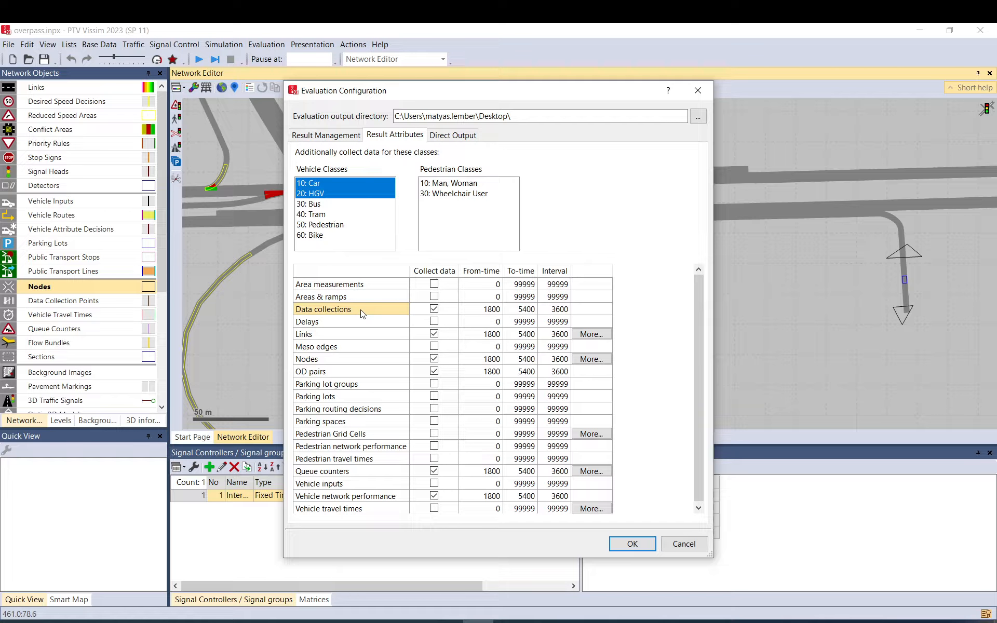
click(352, 336)
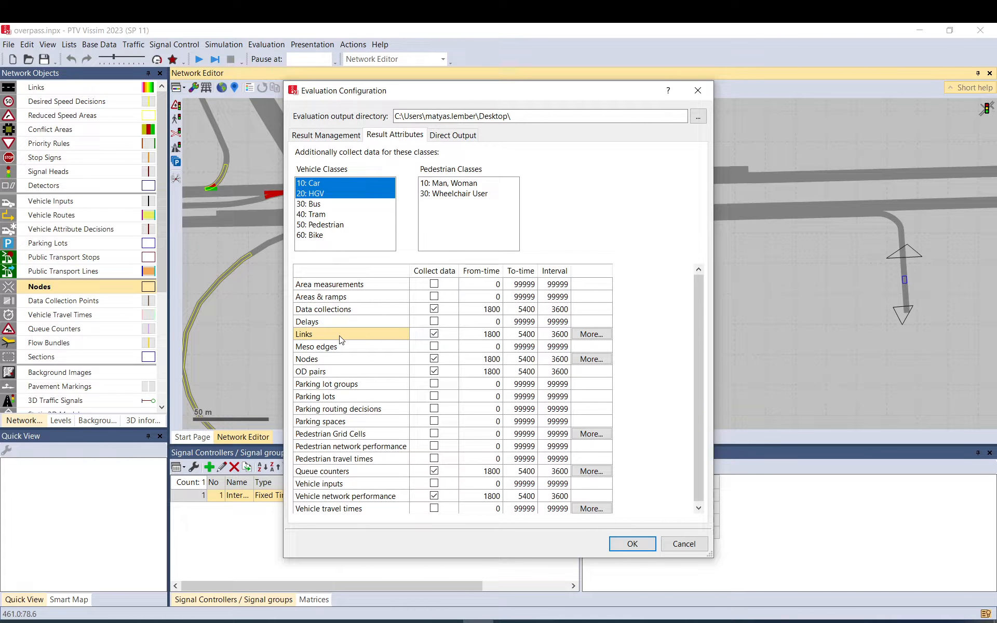
click(330, 362)
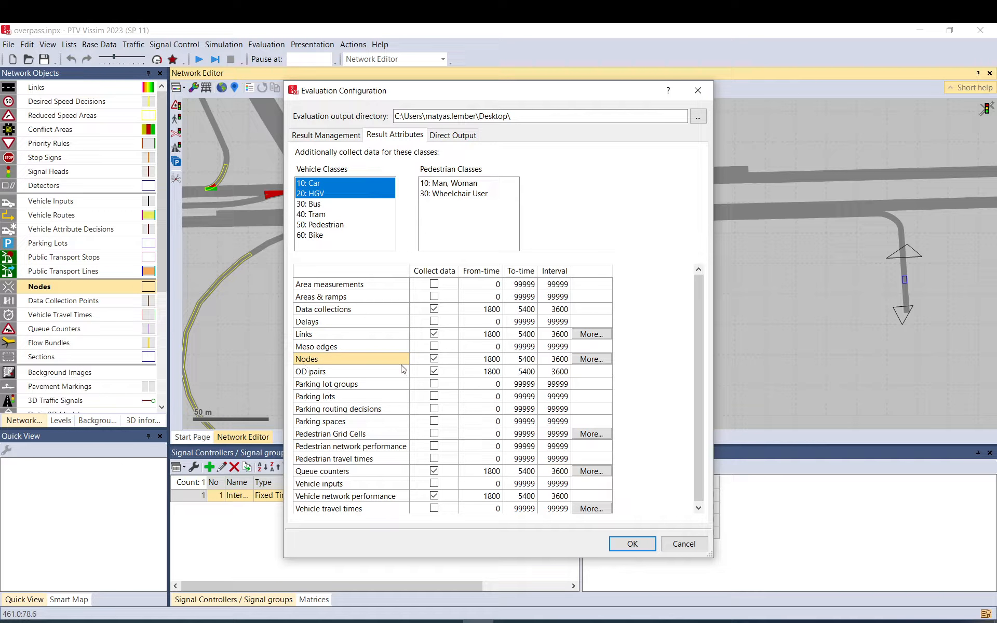
drag(491, 99, 782, 142)
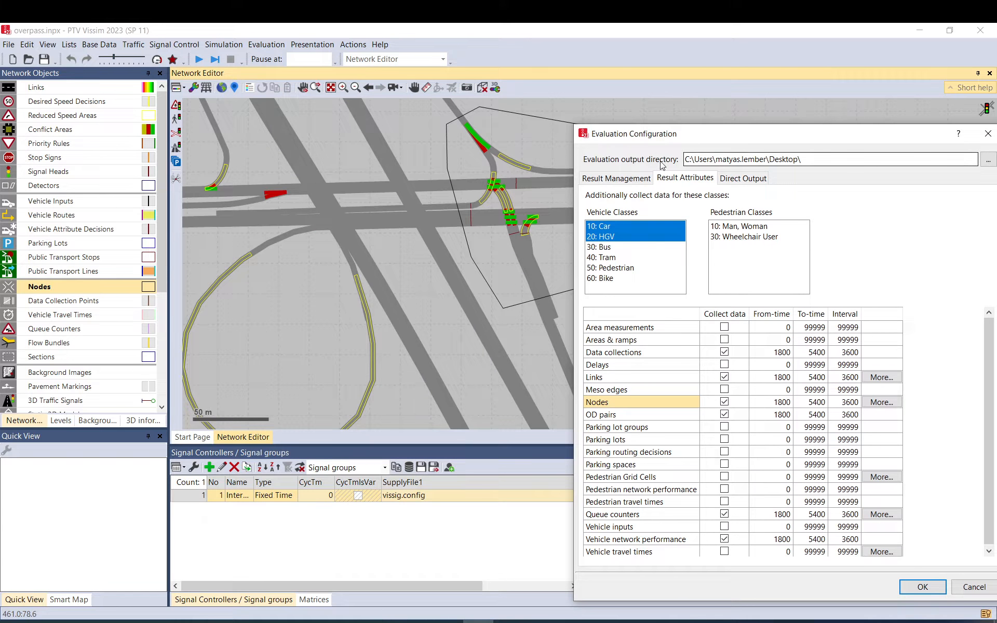
click(605, 419)
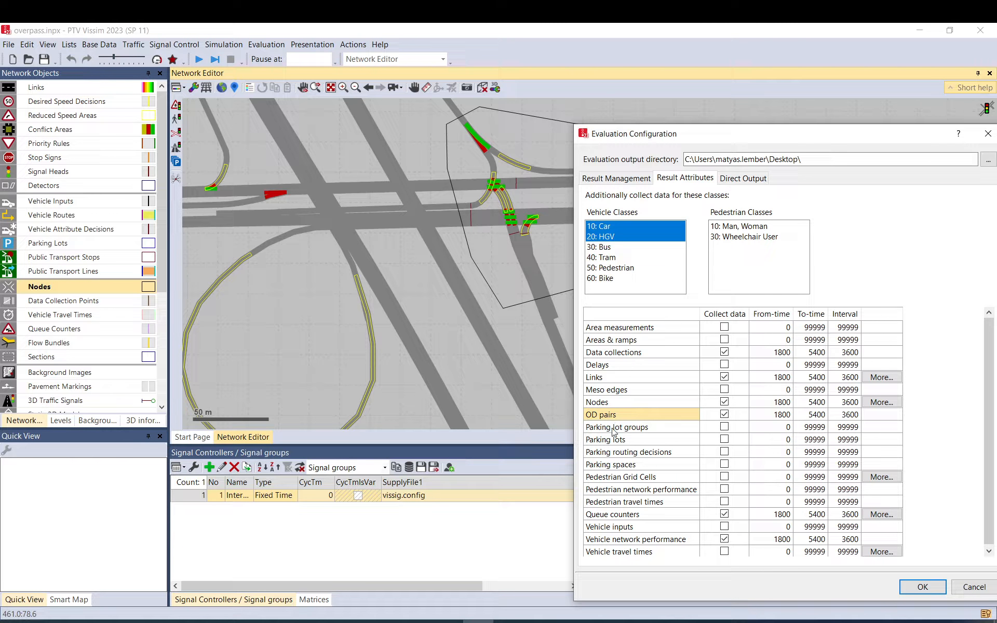
click(630, 515)
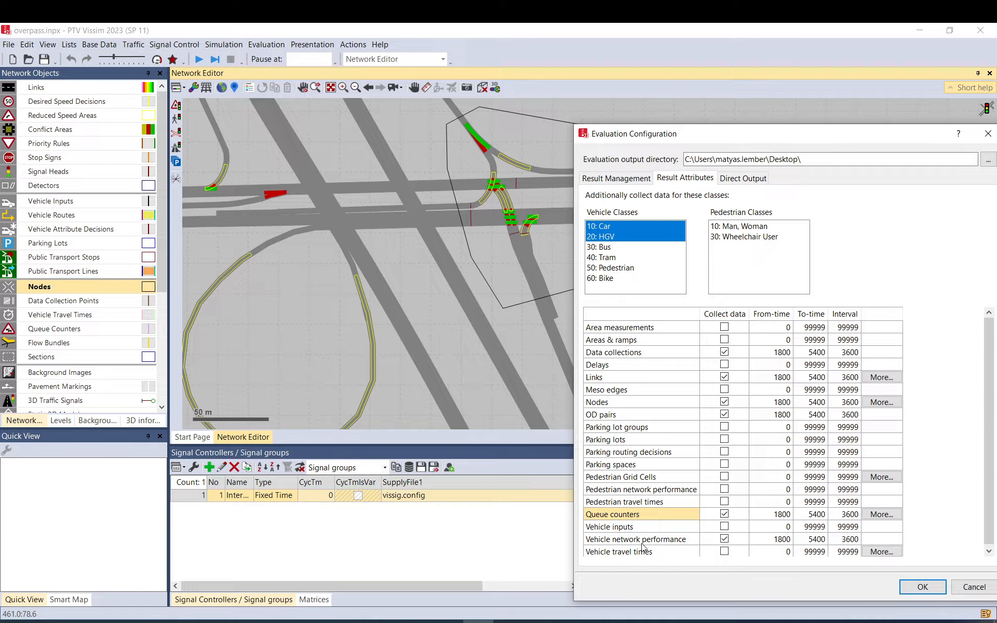
click(662, 542)
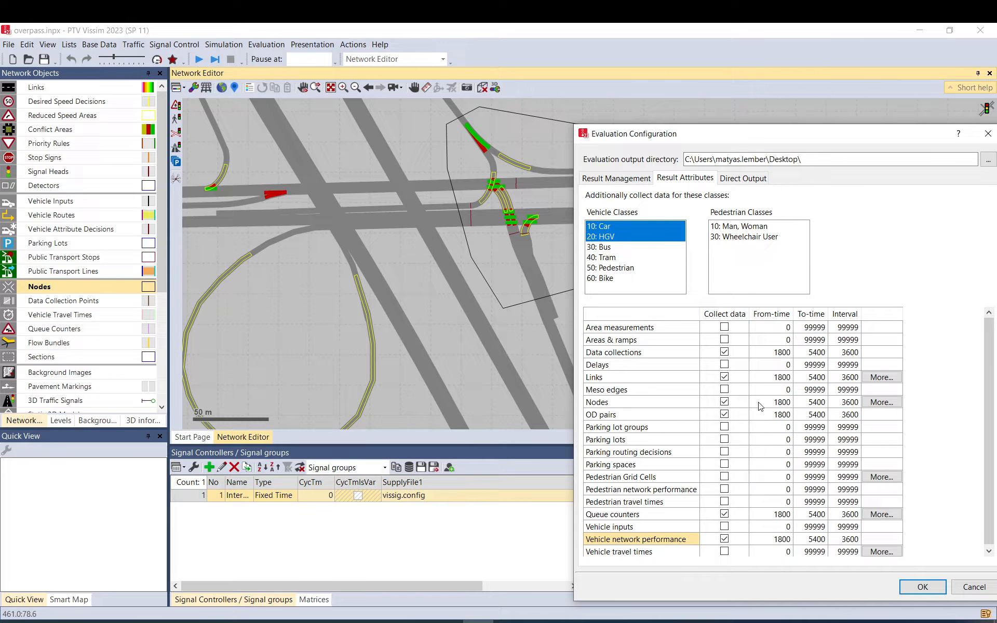
Check the data collections row's collection option and its from-time, to-time and interval.
click(725, 353)
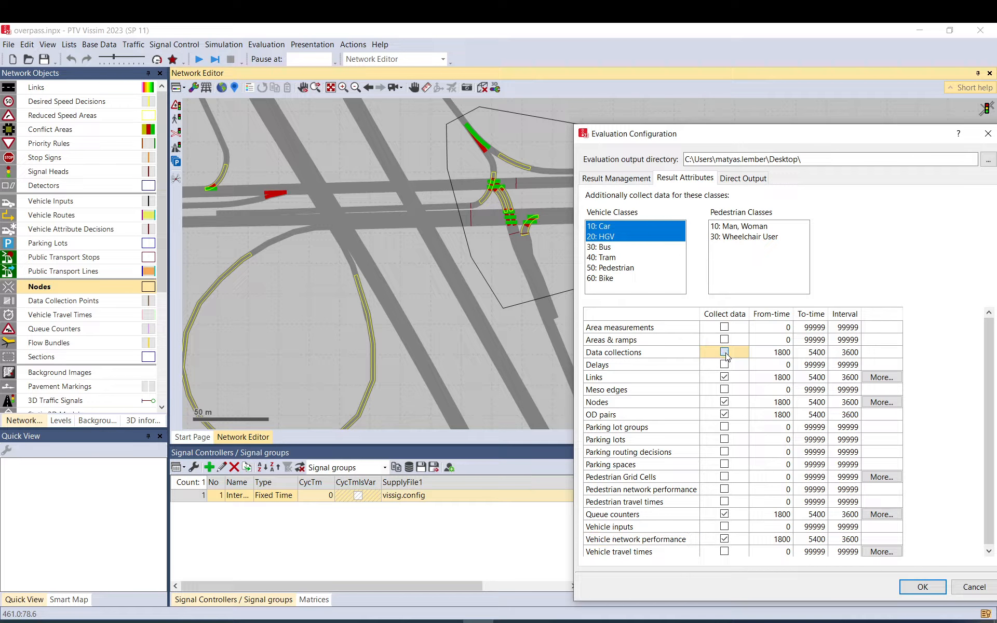
click(725, 352)
click(778, 357)
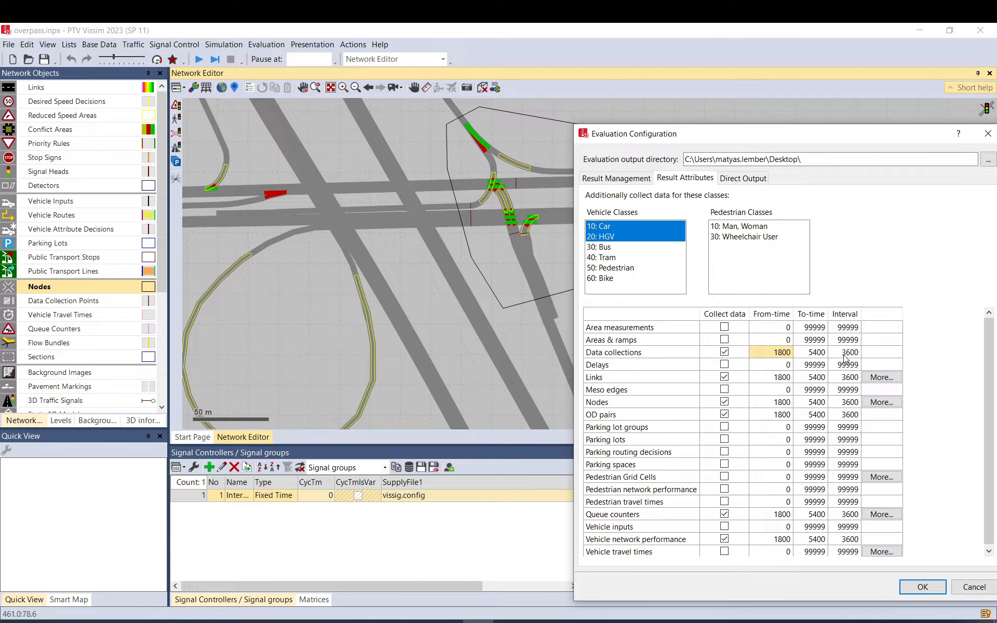
click(817, 356)
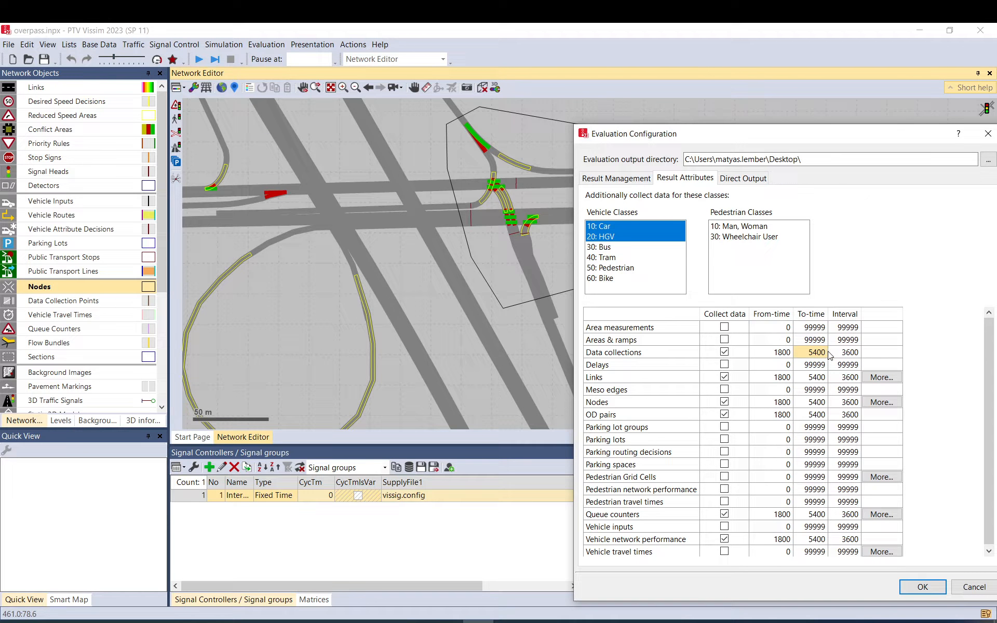
click(840, 357)
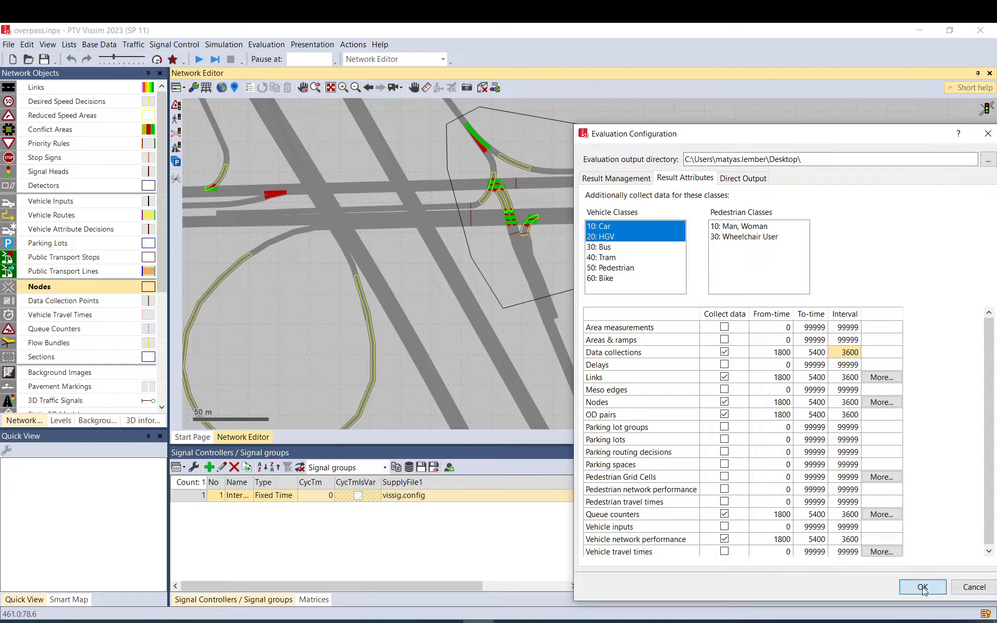
Copy the data collections' from-time 1800, to-time 5400 and interval 3600 into the Parking lots row.
drag(778, 359, 841, 361)
key(ctrl+c)
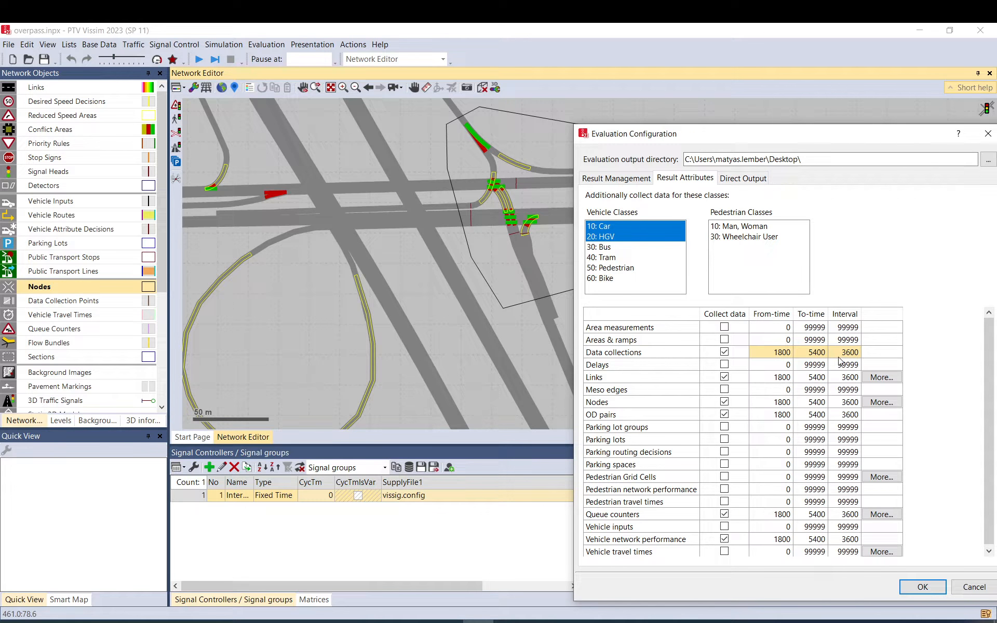
click(766, 383)
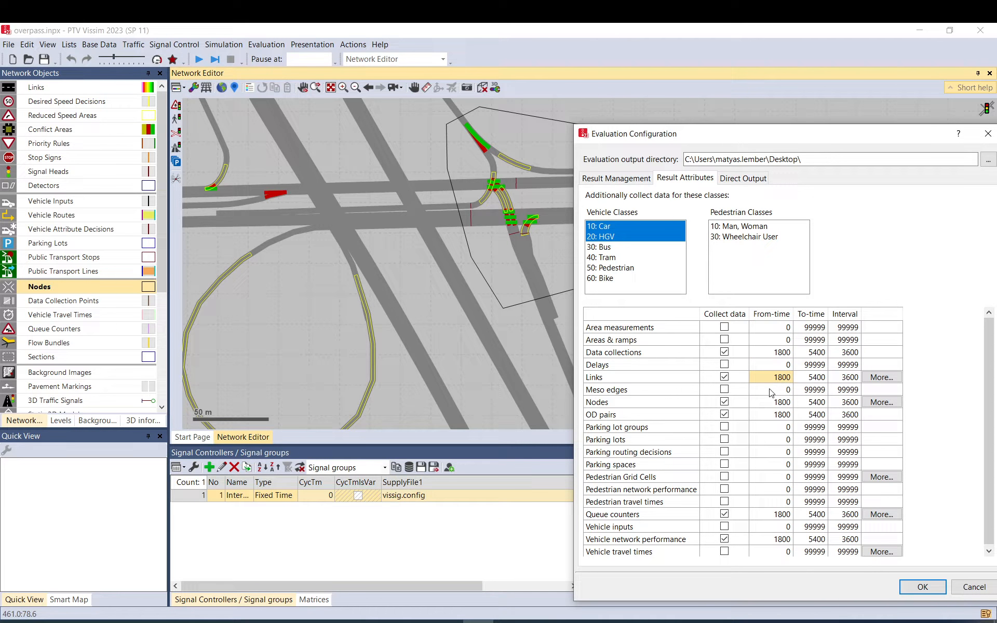
click(774, 403)
click(777, 439)
key(ctrl+v)
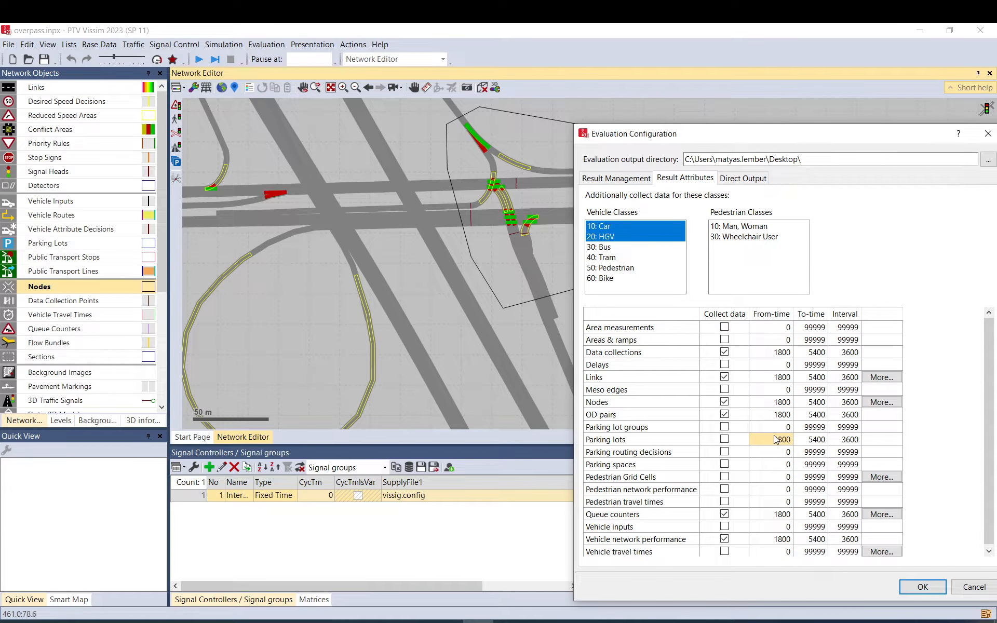
Examine the node evaluation's additional settings for the delay segment start, queue speed limits, maximum clearance and maximum queue length.
click(882, 404)
click(882, 402)
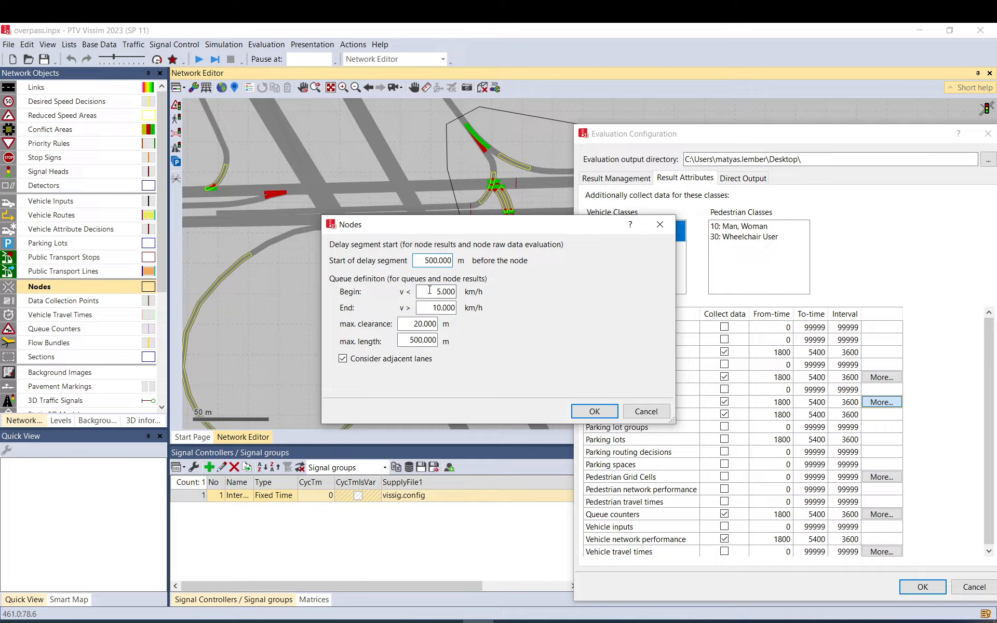
drag(429, 291, 446, 337)
click(436, 307)
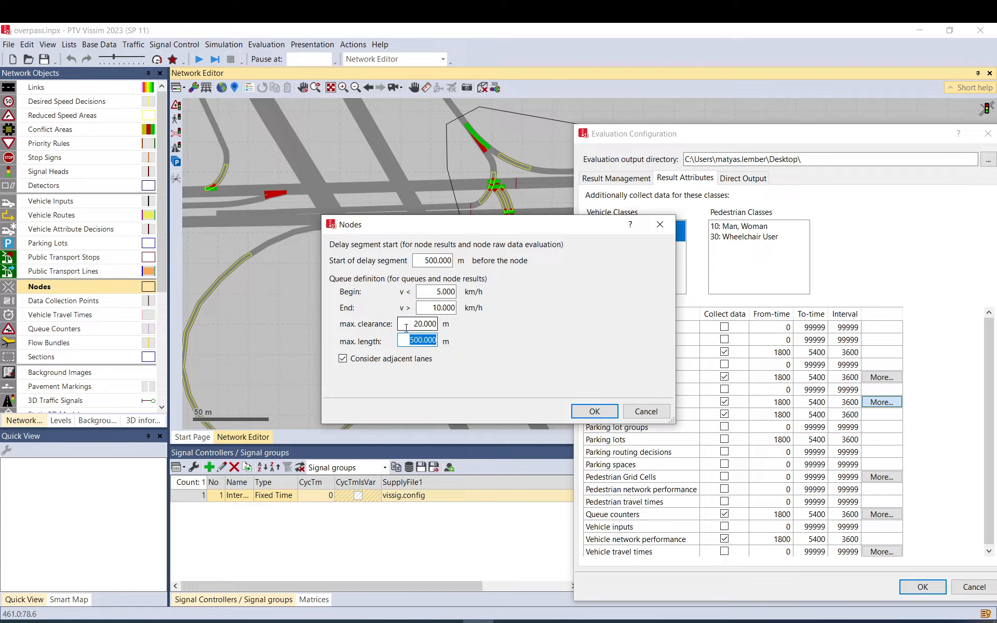
click(437, 292)
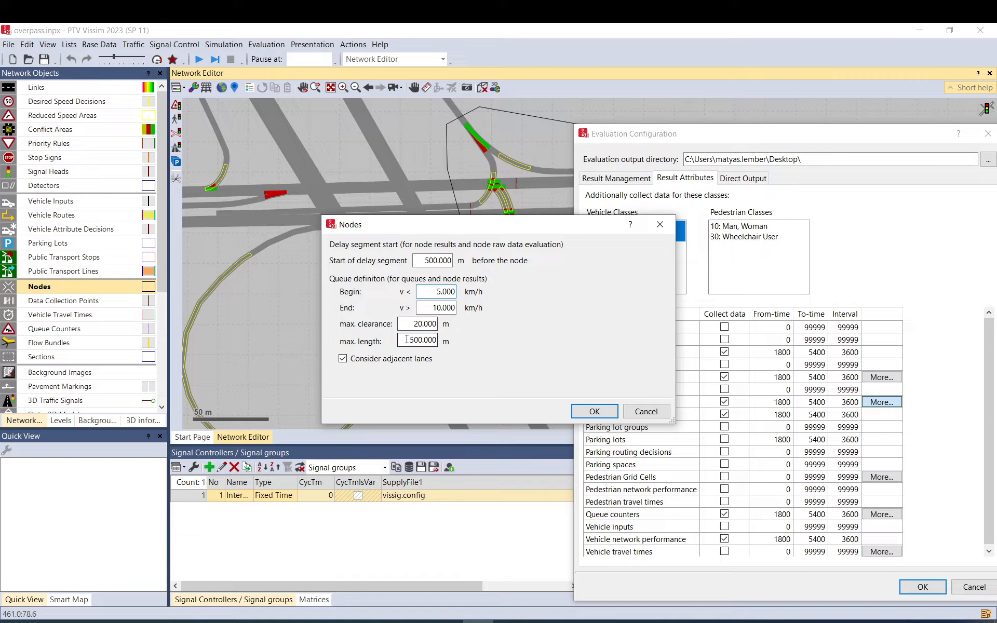
drag(401, 340, 434, 340)
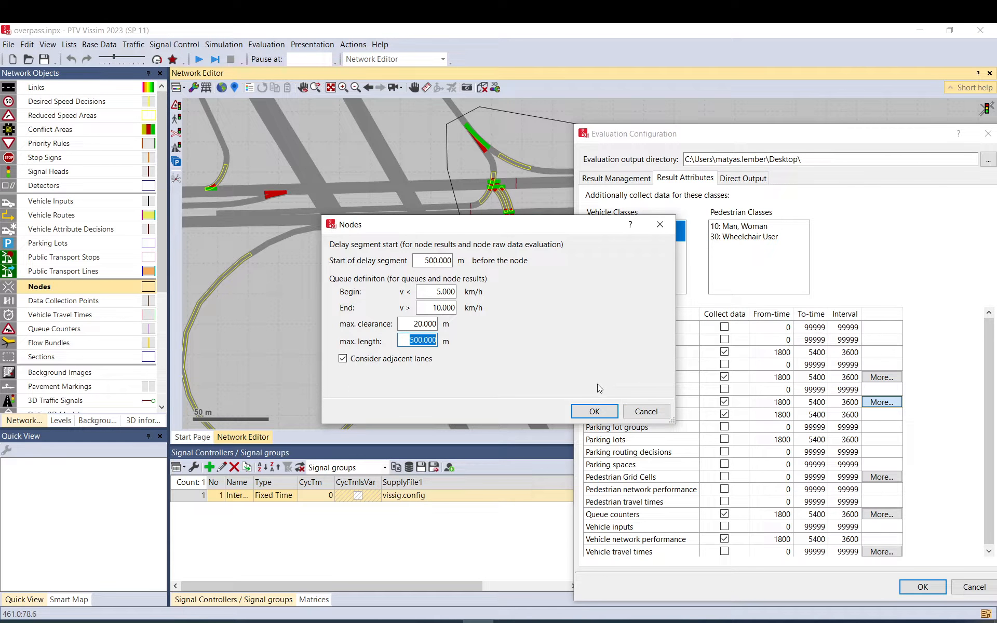
click(613, 409)
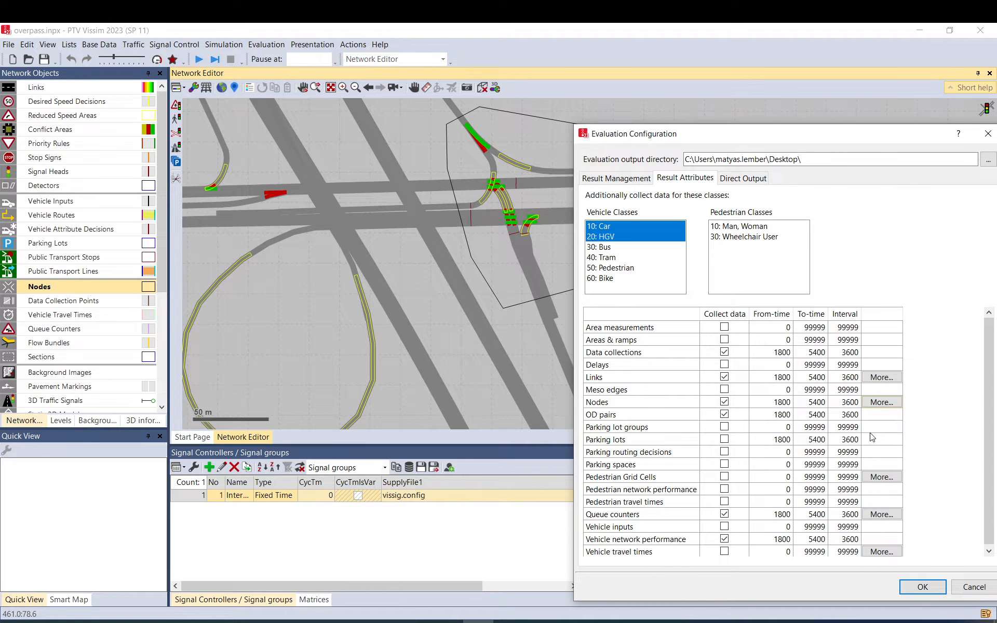
Check the queue counters' queue definition and accept the evaluation configuration.
click(889, 519)
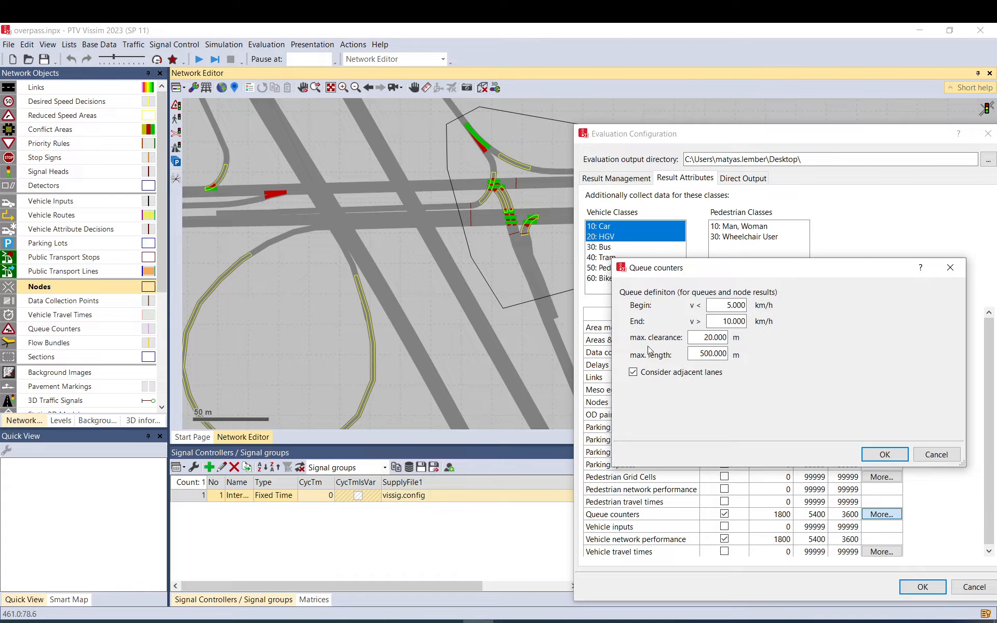
click(896, 456)
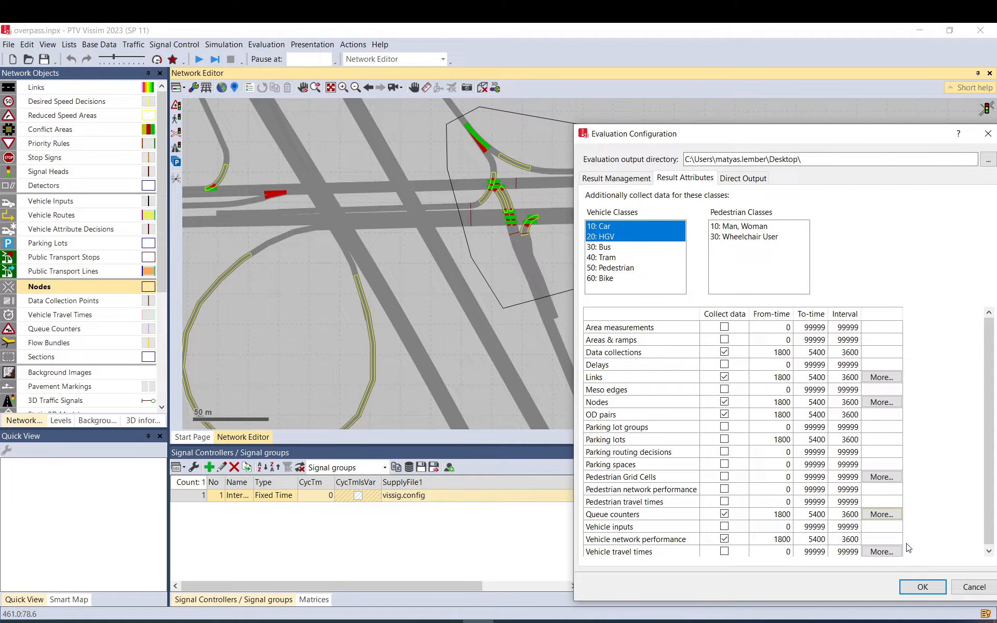
click(923, 587)
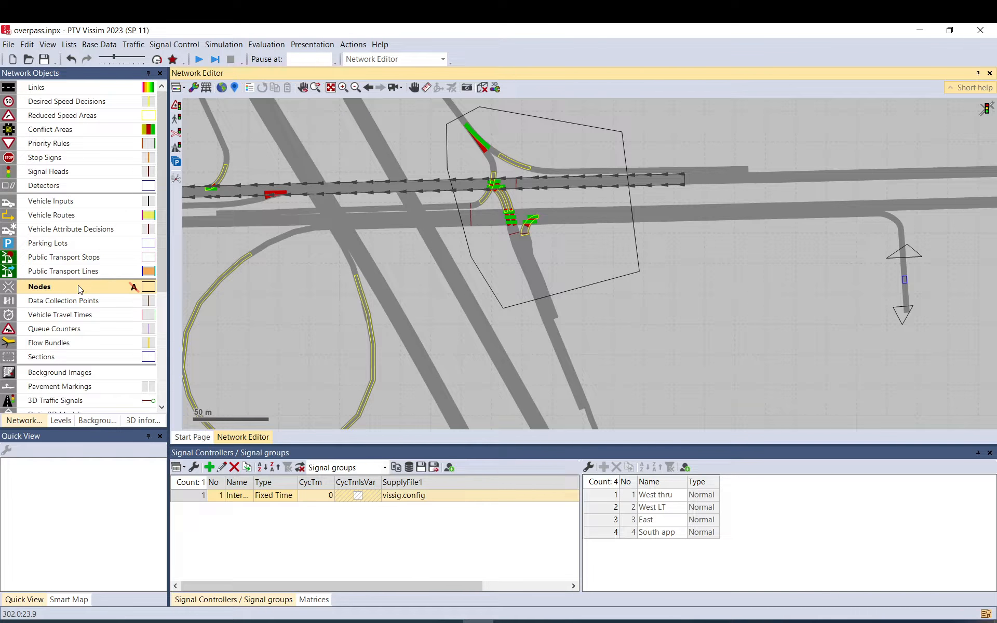
Set the drawing mode of the network's links to Use display types.
click(591, 252)
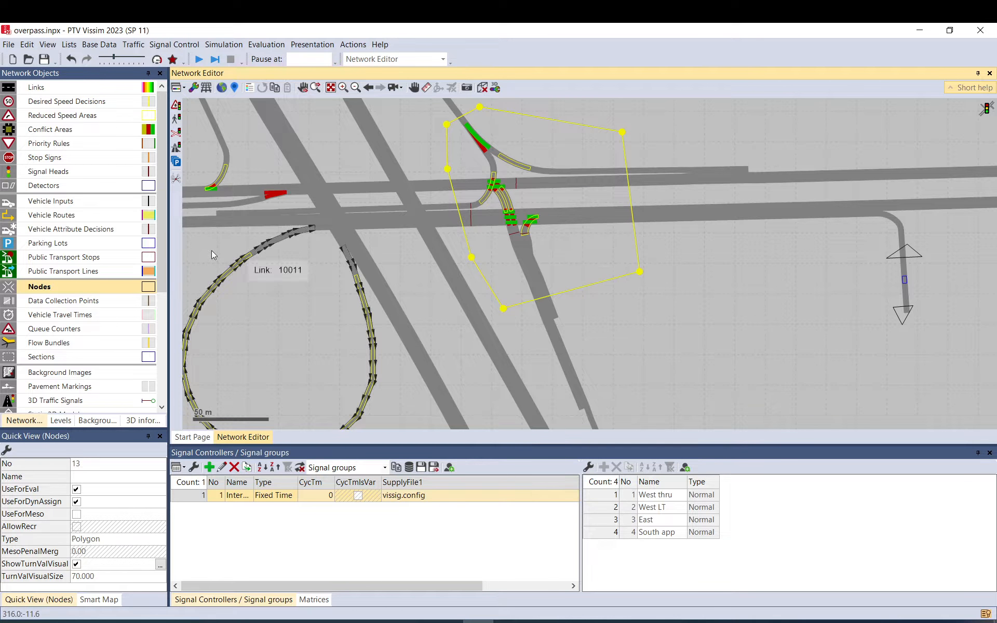
click(78, 305)
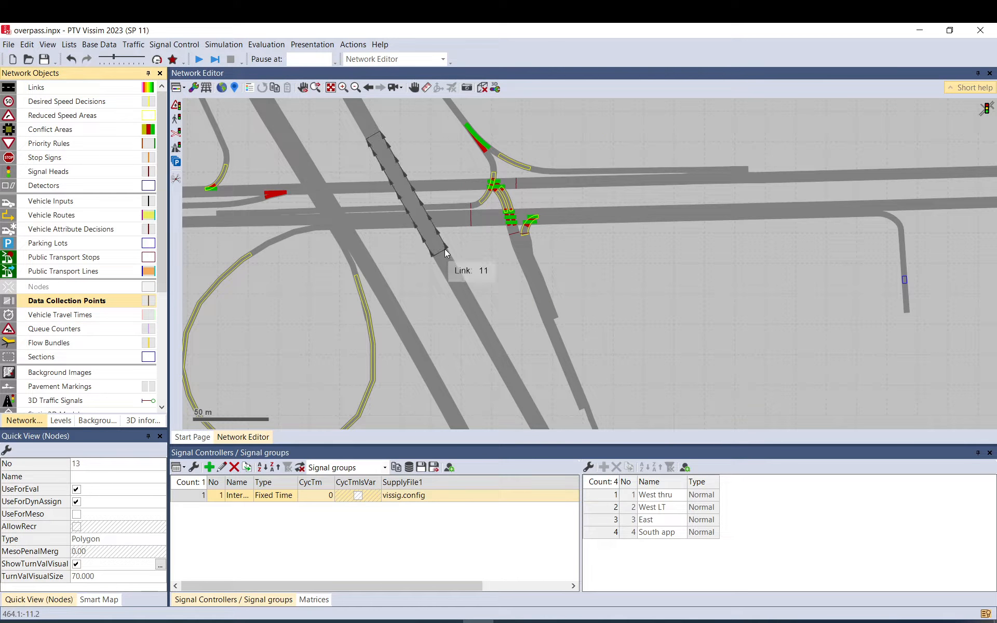
drag(365, 220, 478, 342)
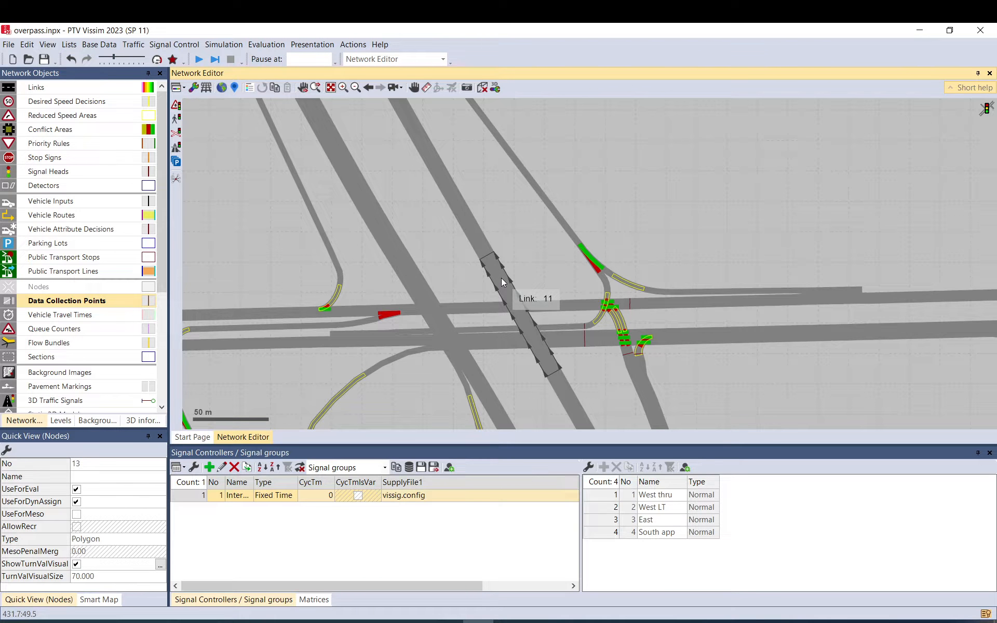
click(415, 289)
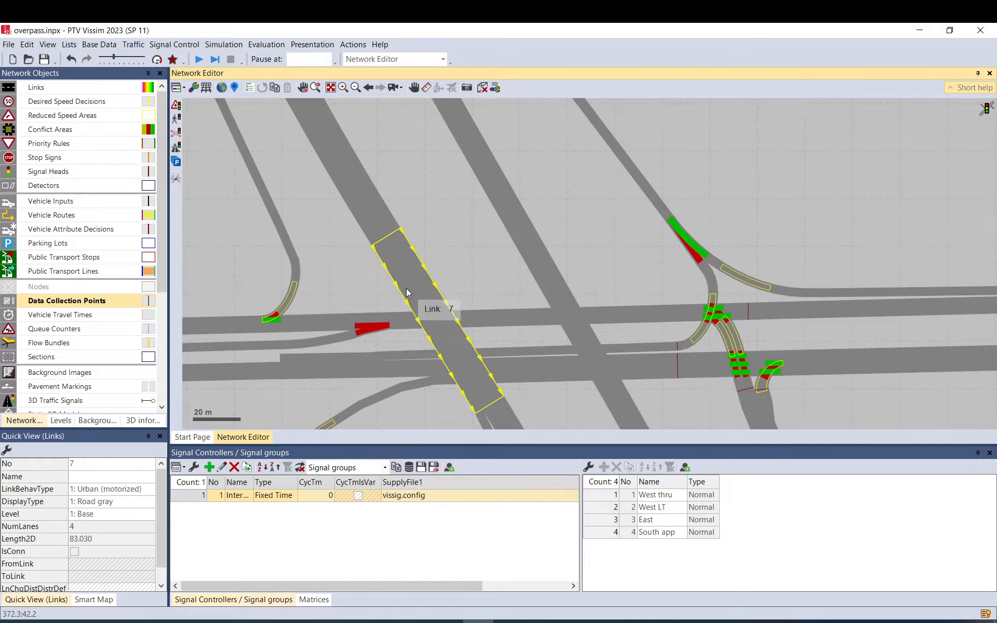
scroll(403, 288, up, 3)
scroll(404, 288, up, 2)
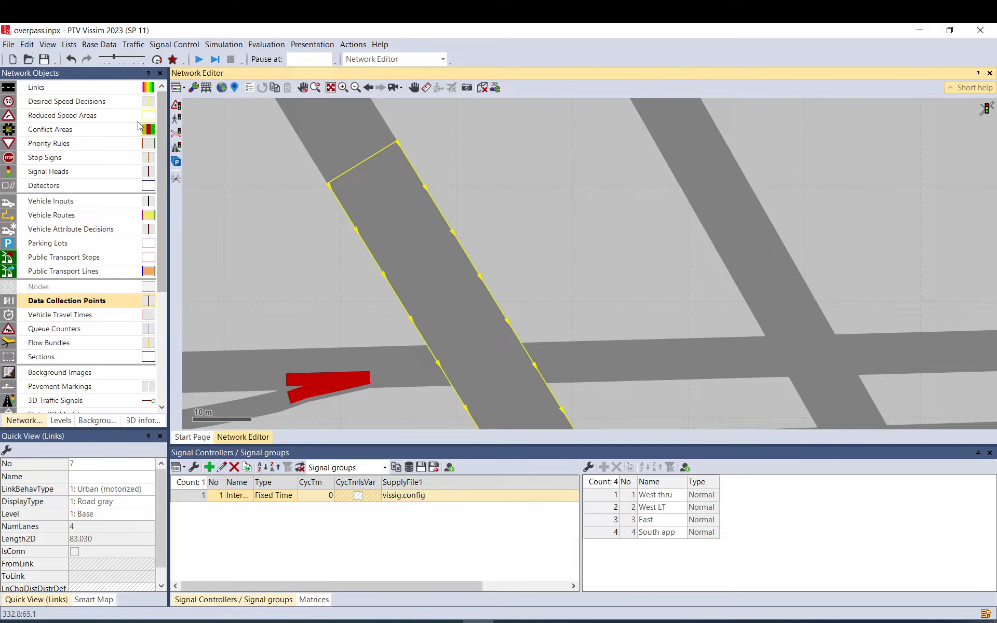
click(76, 89)
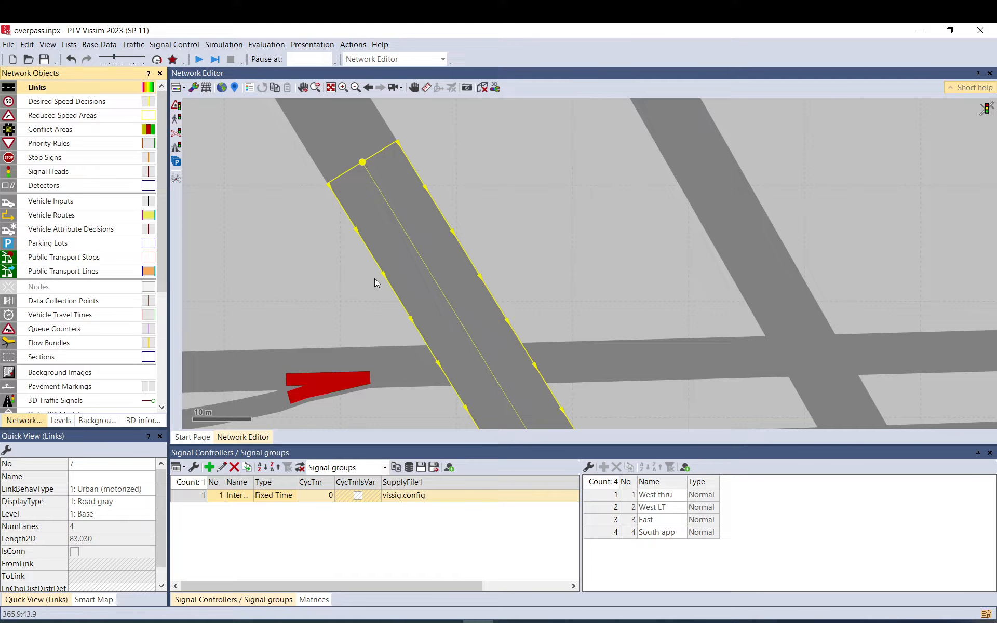
click(149, 87)
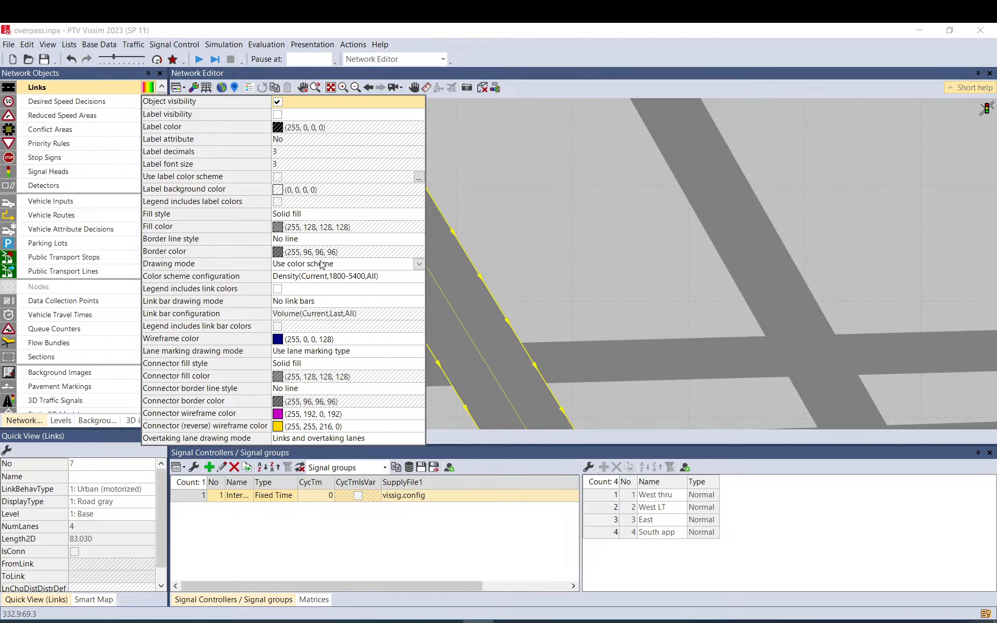
click(318, 266)
click(318, 266)
click(296, 287)
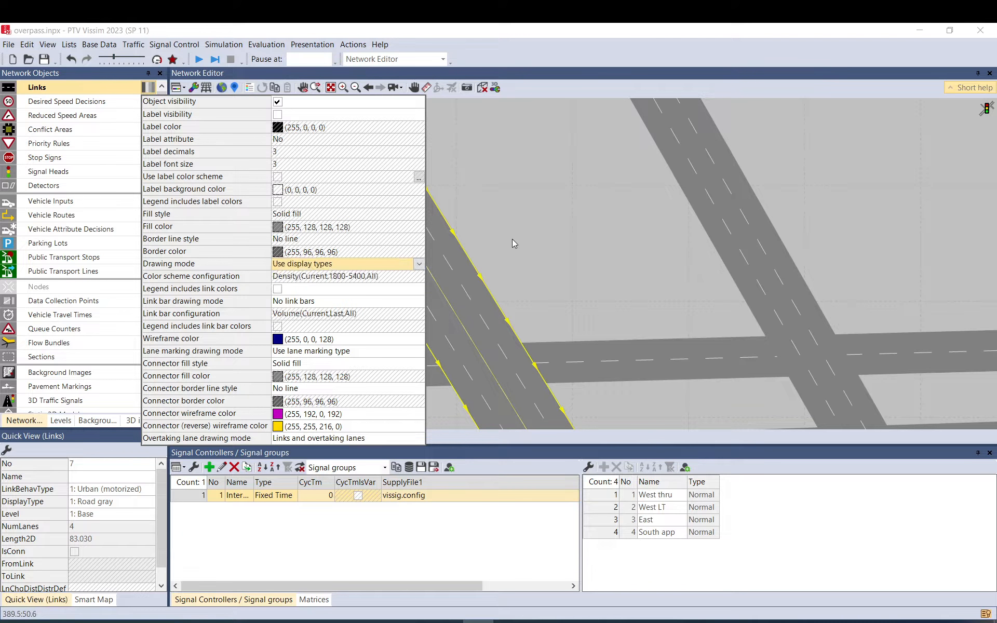
click(512, 238)
Add a data collection point on each of link 7's four lanes at about 25 m, accepting deletion of existing data collection results.
click(63, 291)
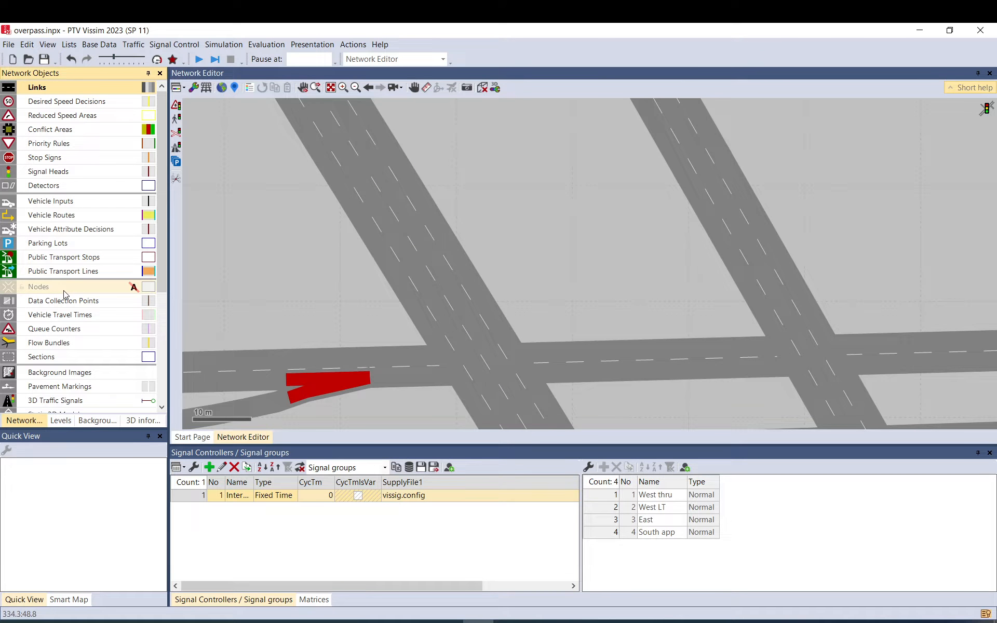
click(63, 301)
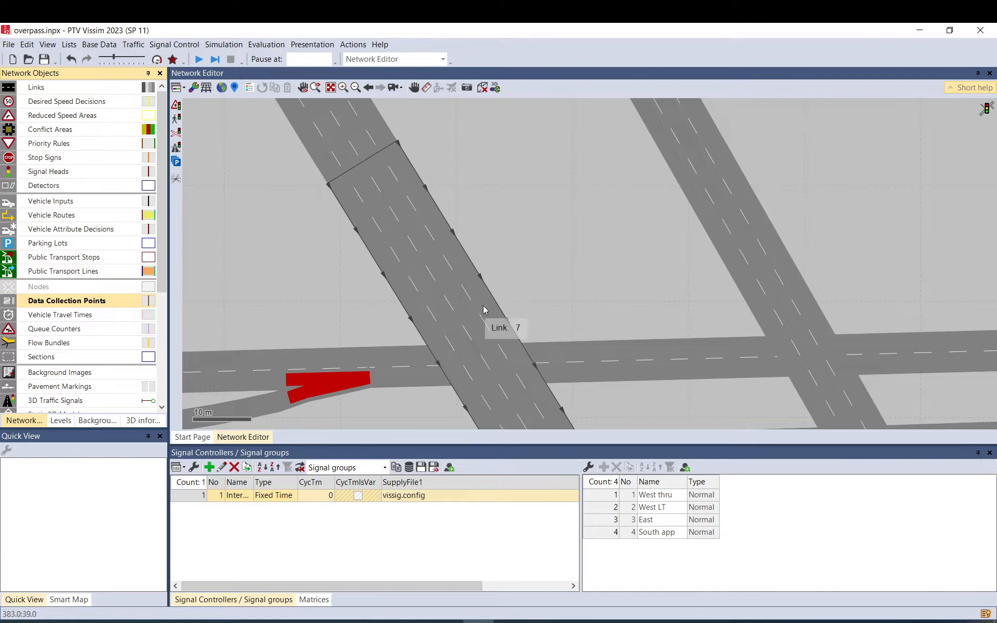
right_click(412, 301)
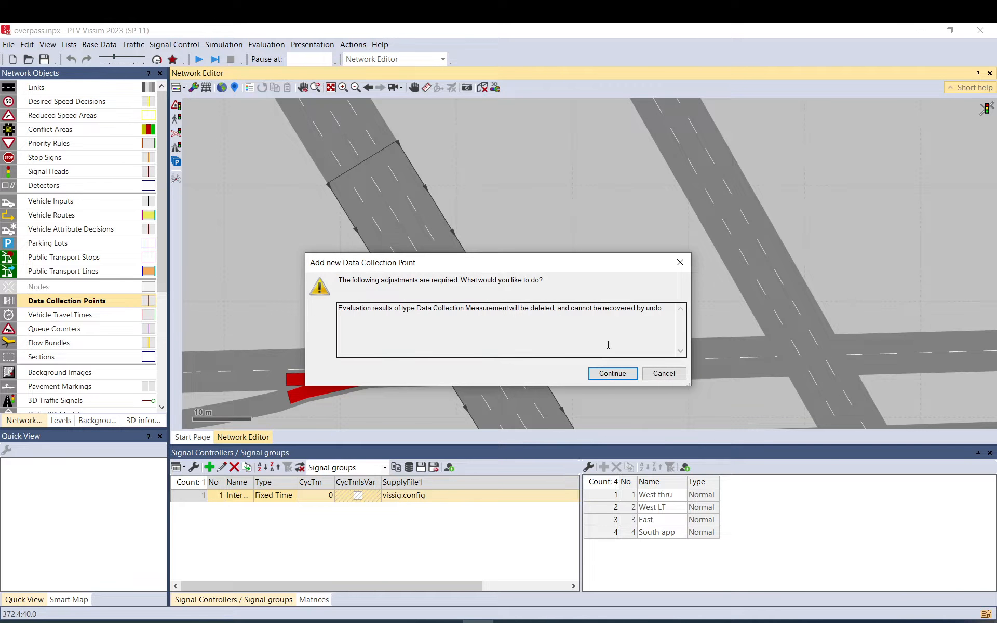
click(612, 373)
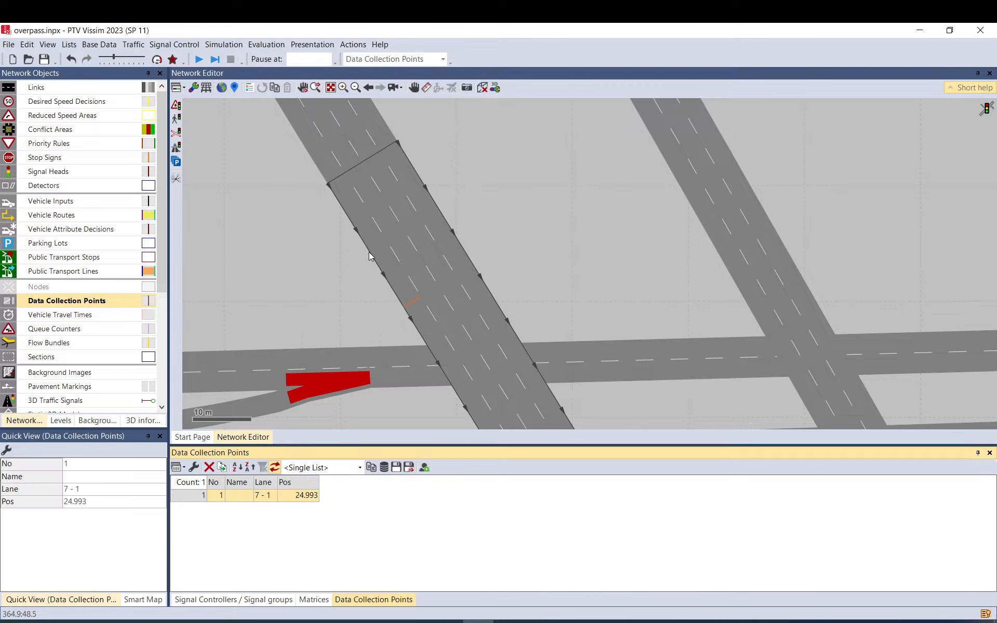
right_click(428, 292)
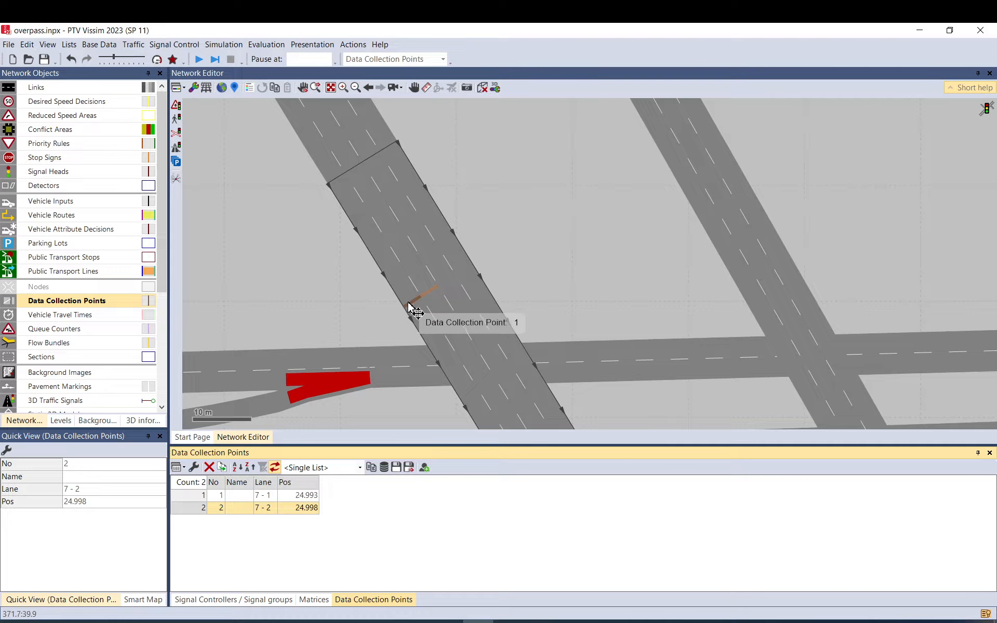
right_click(447, 281)
right_click(464, 270)
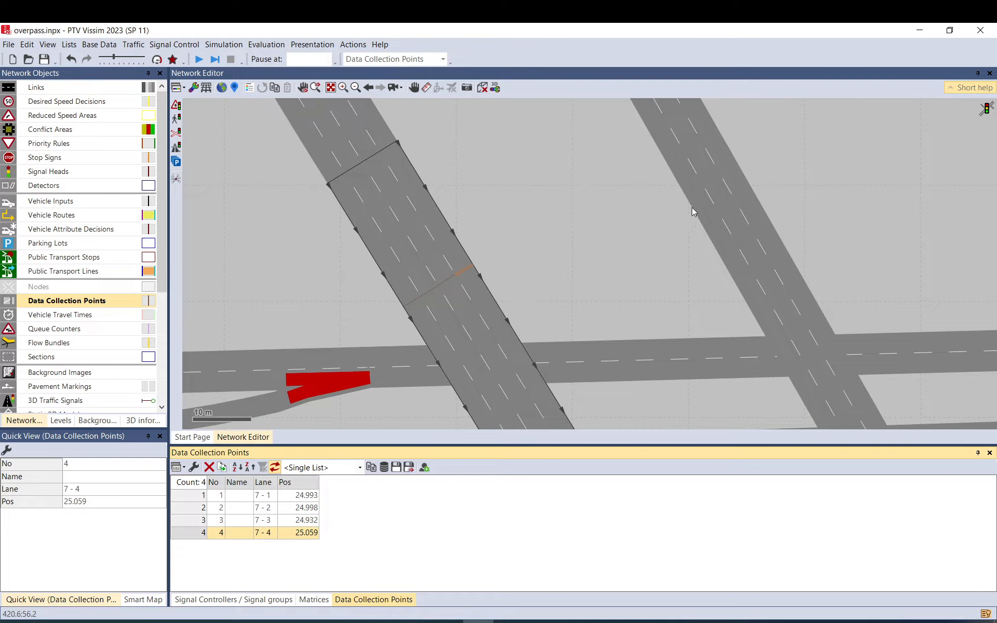
Add a data collection point on each of link 11's three lanes at about 81 to 82 m.
right_click(712, 208)
right_click(718, 195)
right_click(746, 194)
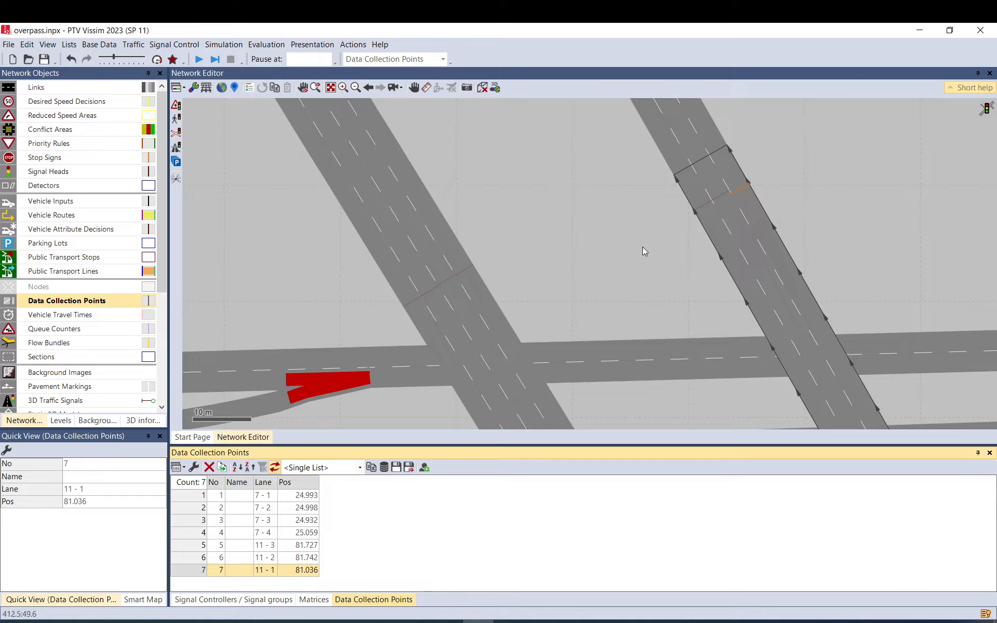
click(643, 247)
Add data collection points on link 13's lane at about 60 m and on link 14's three lanes at about 37 m.
drag(618, 297, 532, 173)
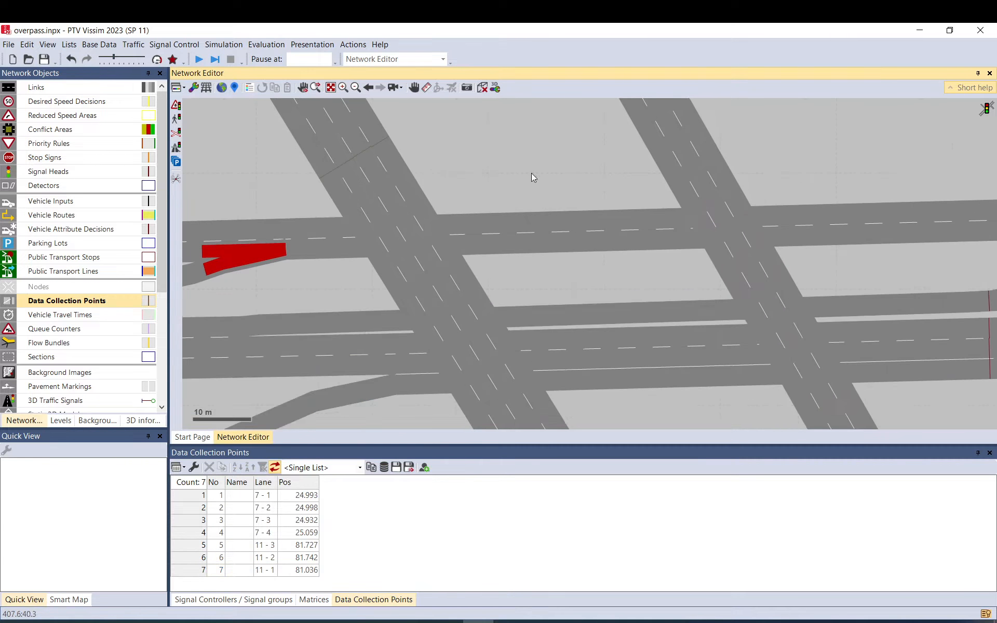
right_click(606, 317)
right_click(604, 338)
right_click(611, 363)
right_click(610, 378)
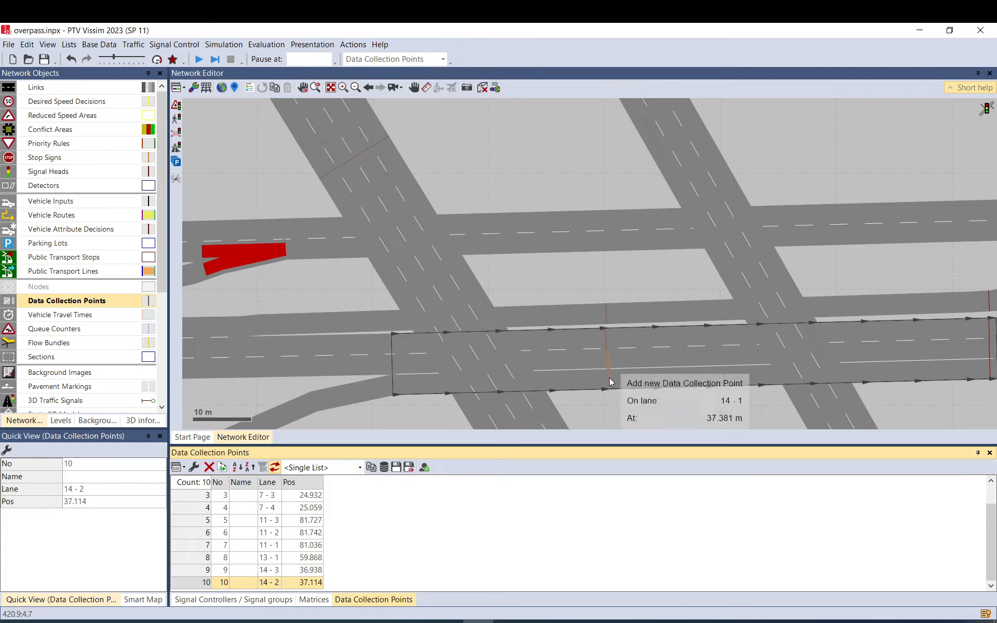
click(581, 274)
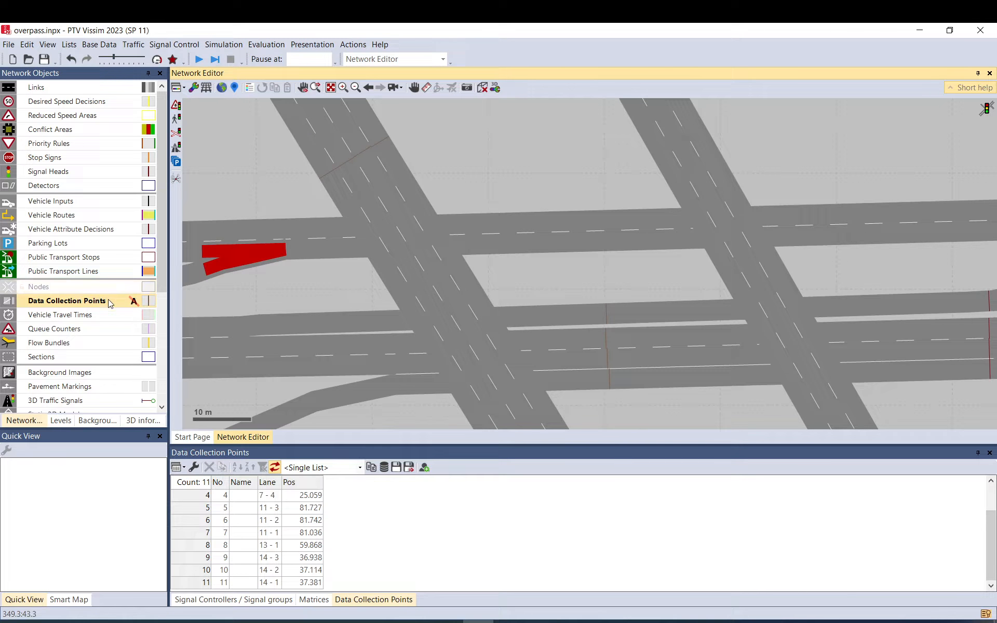
Display the data collection measurement definitions and delete all existing entries.
click(268, 46)
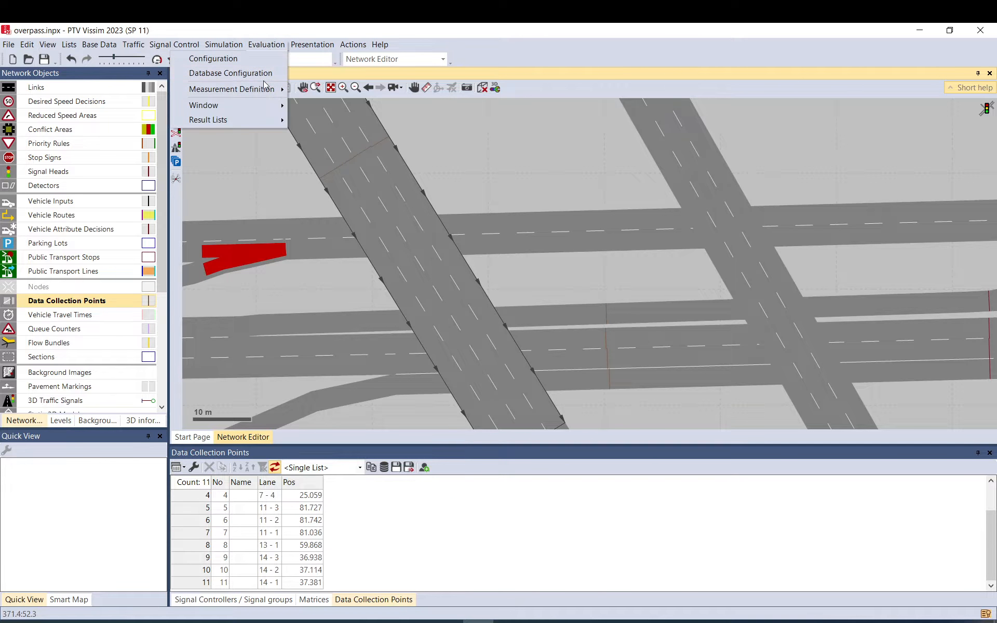
mouse_move(260, 89)
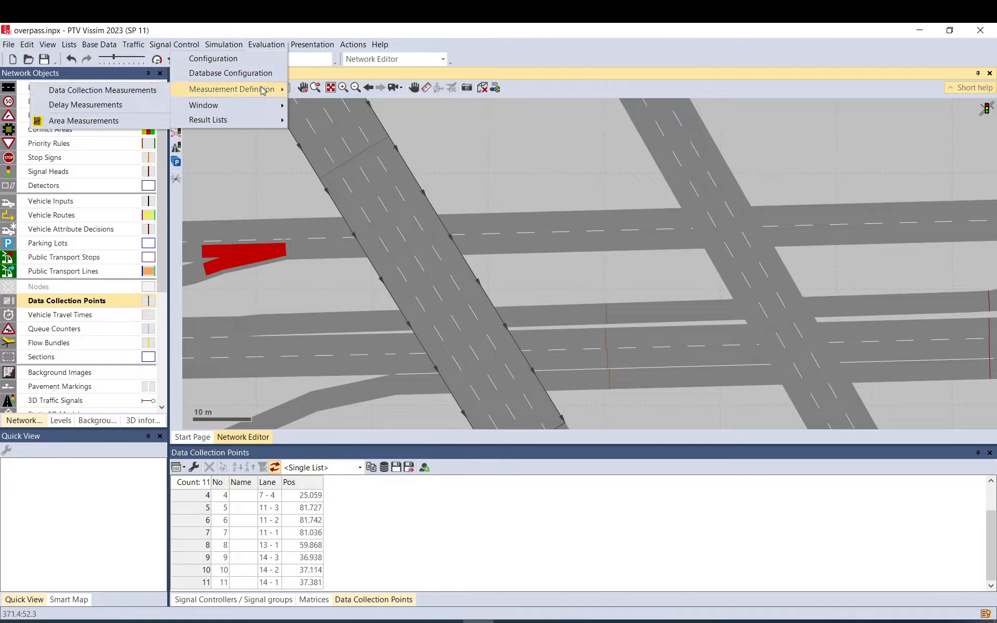
click(133, 90)
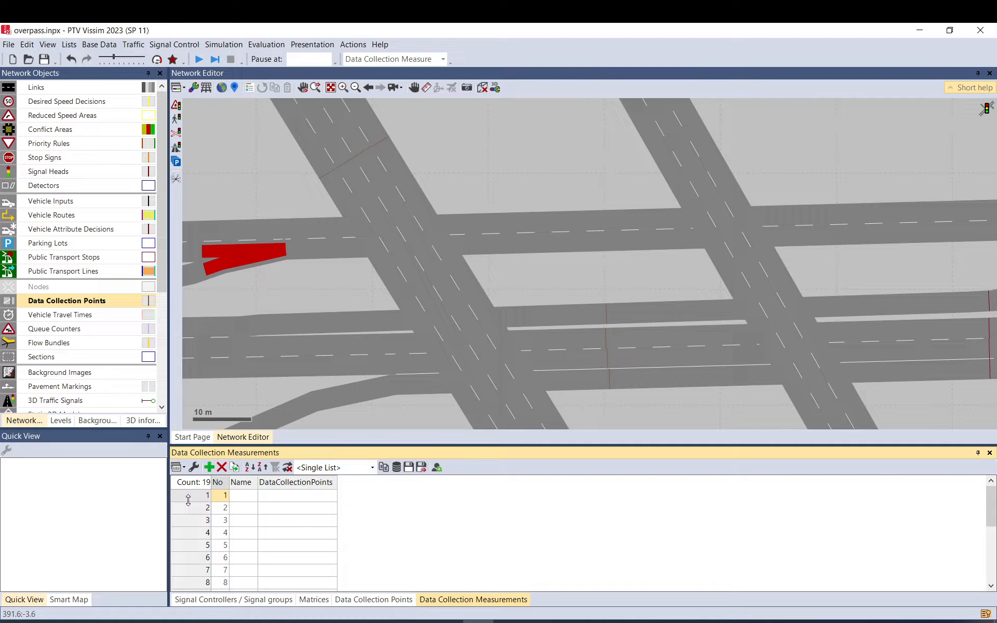
key(ctrl+a)
click(221, 467)
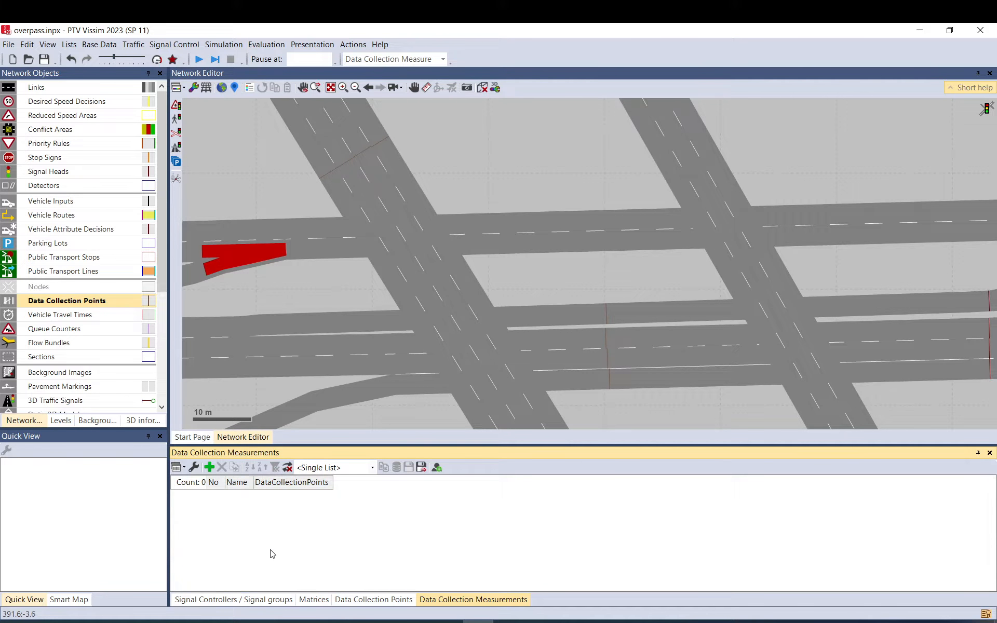
Add a new data collection measurement and name it Bridge.
click(210, 469)
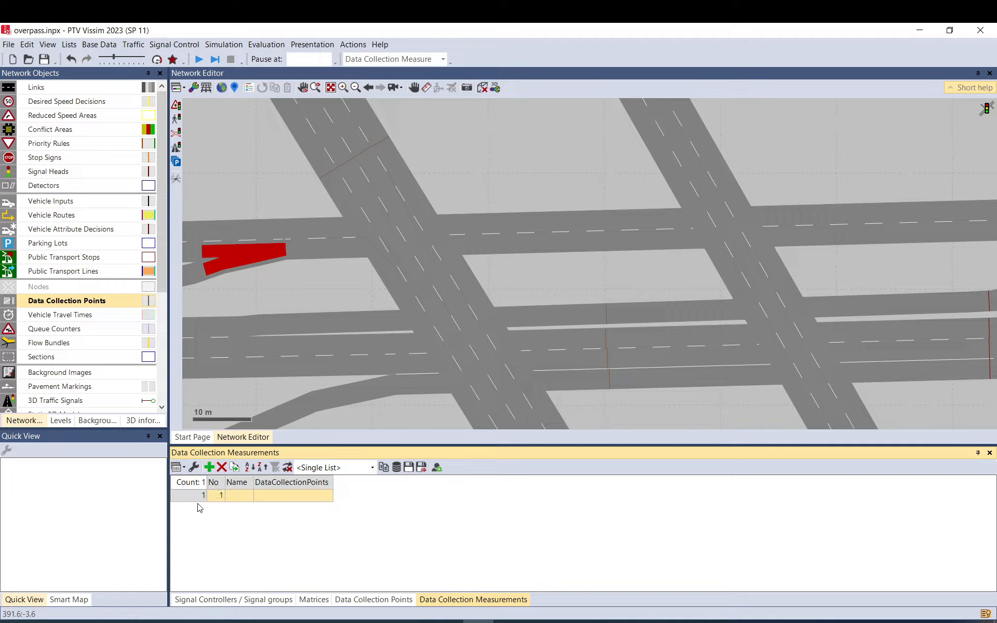
click(247, 496)
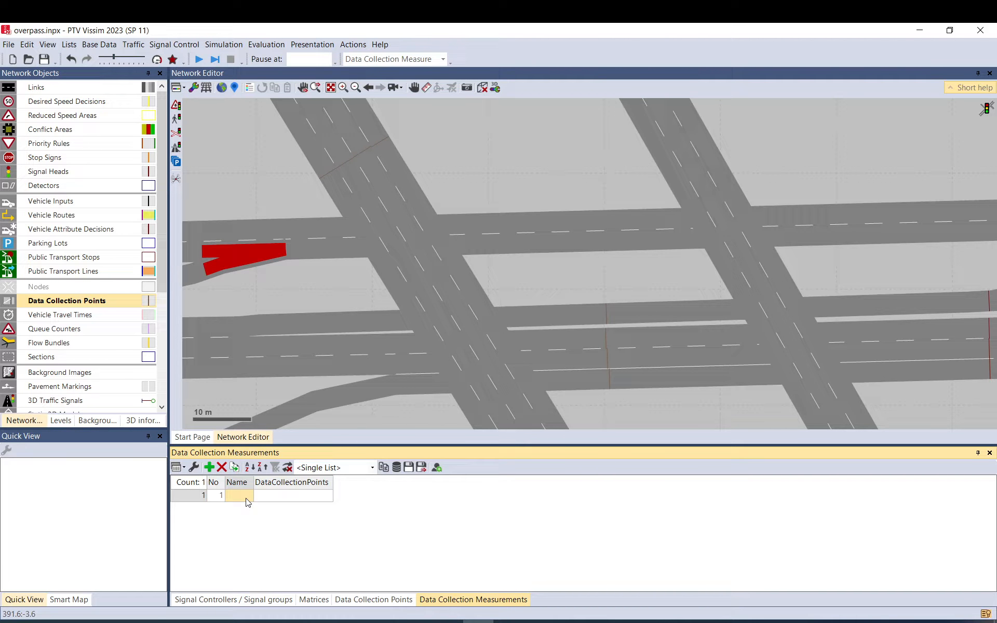
text(Bridge)
key(Return)
click(289, 496)
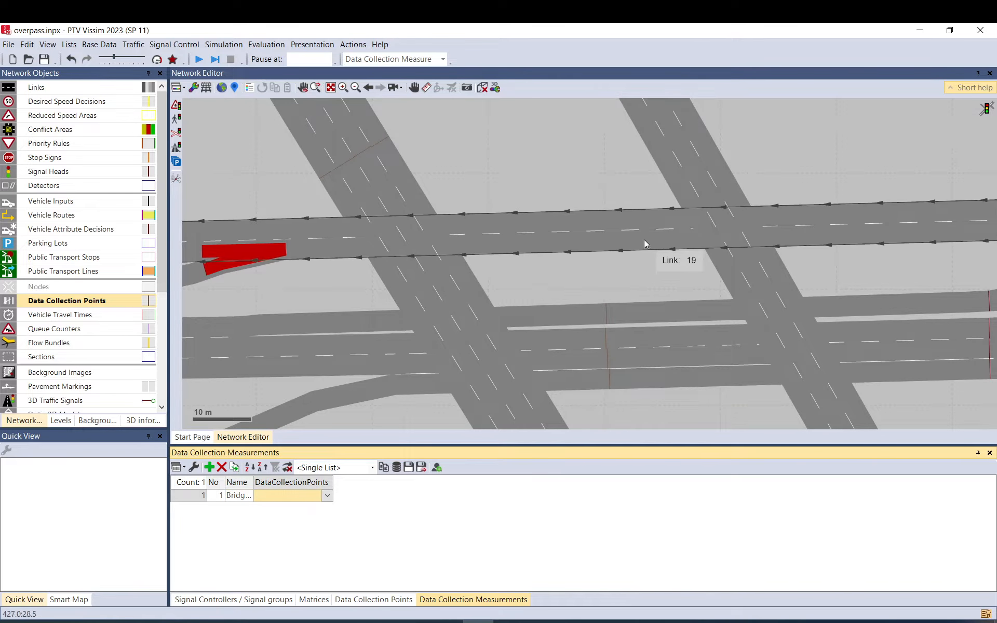
Turn on the labels of the data collection points in the network and check their label attribute setting.
drag(644, 241, 625, 309)
drag(584, 161, 589, 196)
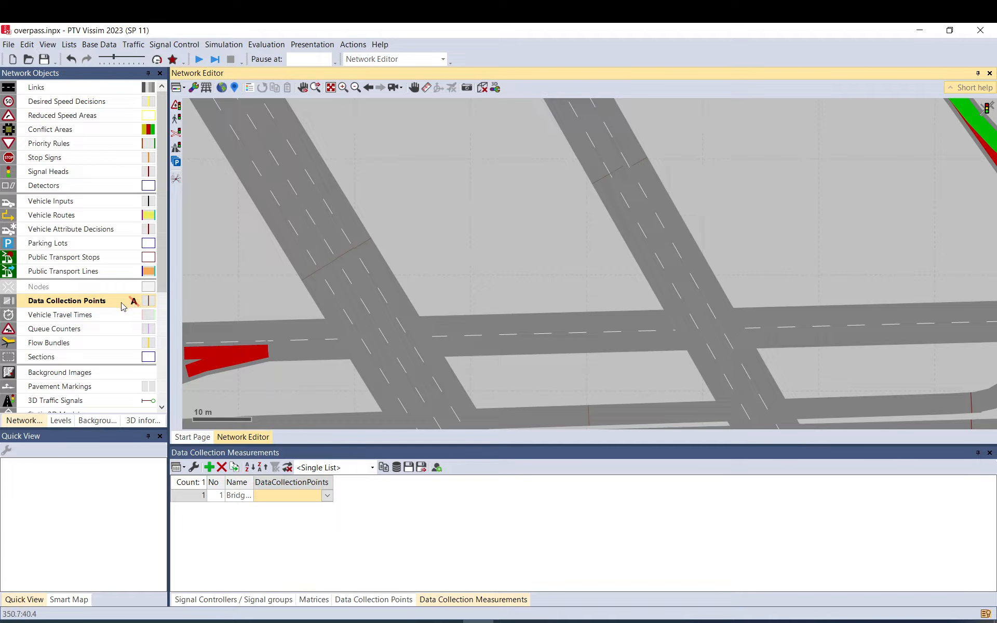
click(134, 304)
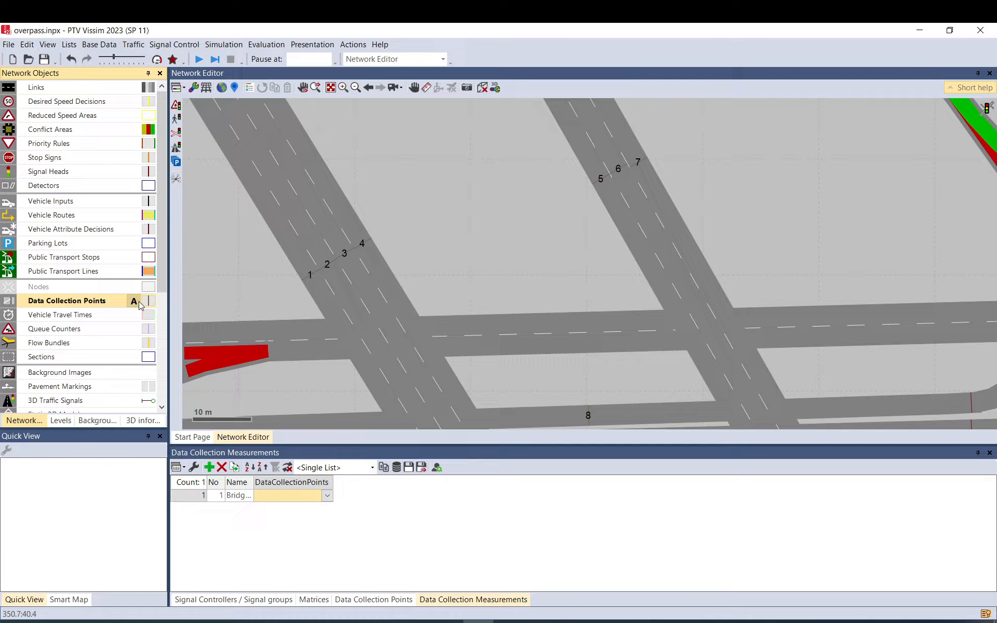
click(155, 303)
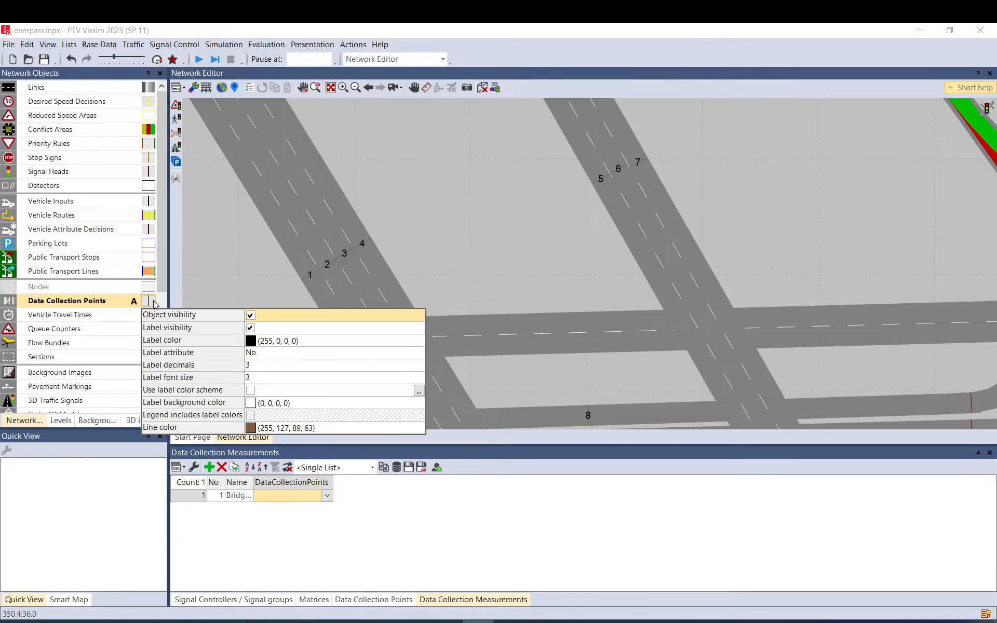
click(270, 354)
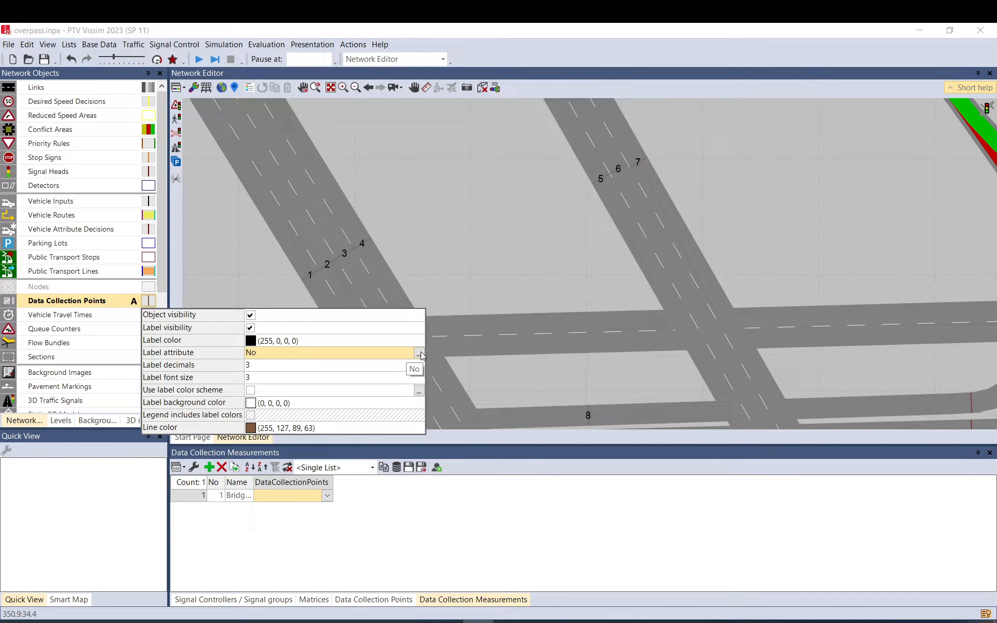
click(485, 186)
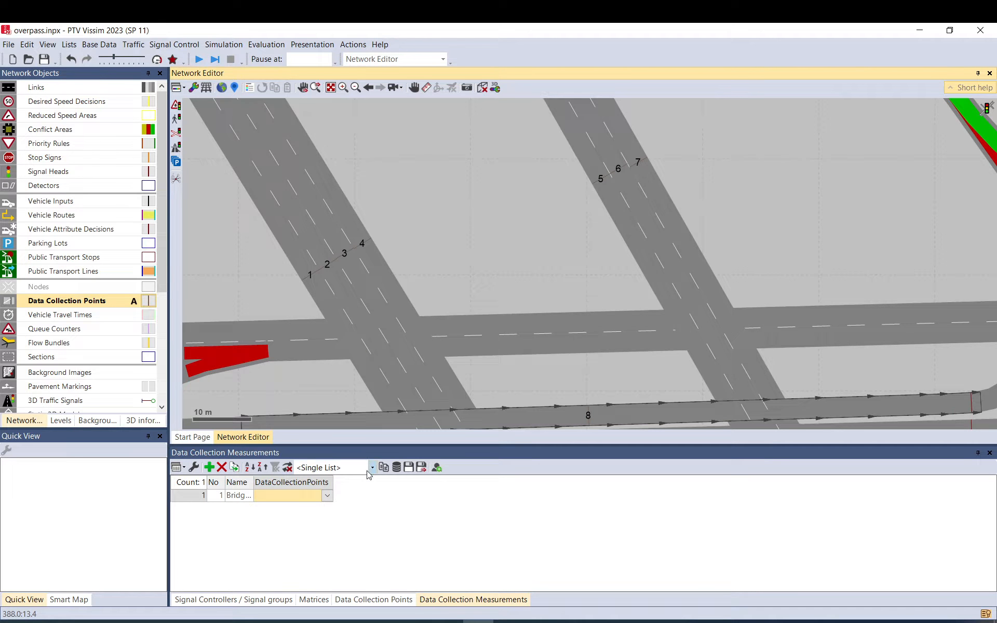
Assign data collection points 5, 6 and 7 to the Bridge measurement.
click(327, 496)
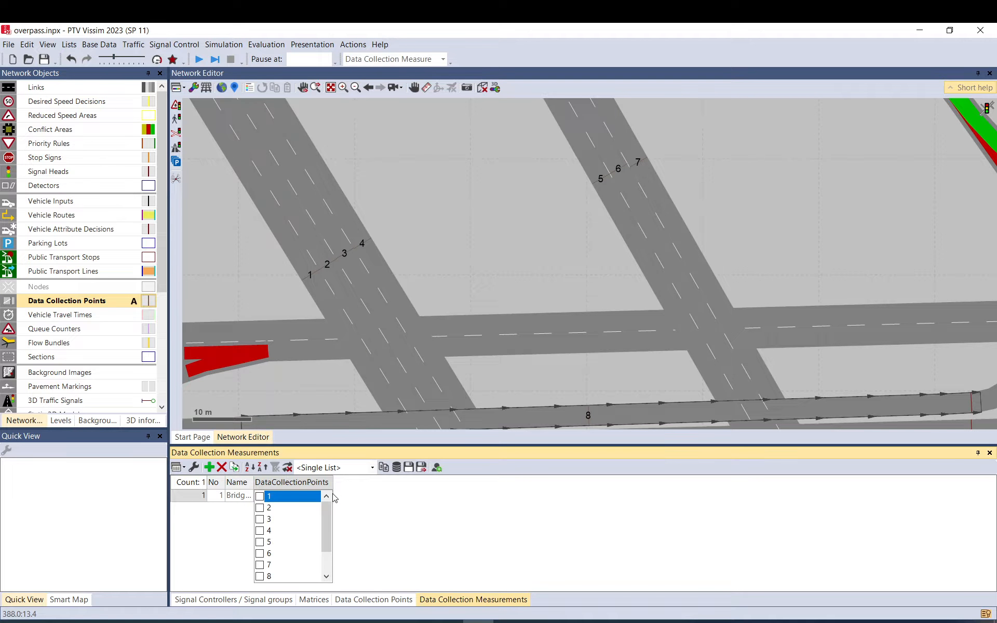
click(261, 543)
click(262, 553)
click(261, 565)
click(450, 263)
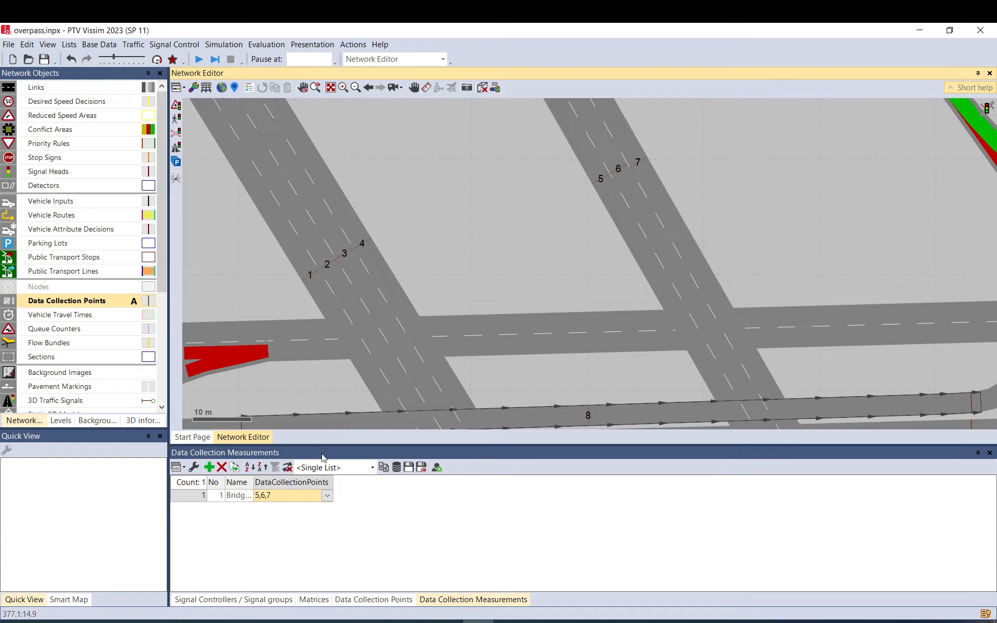
Generate grouped data collection measurements for all data collection points.
drag(448, 352, 427, 314)
right_click(230, 521)
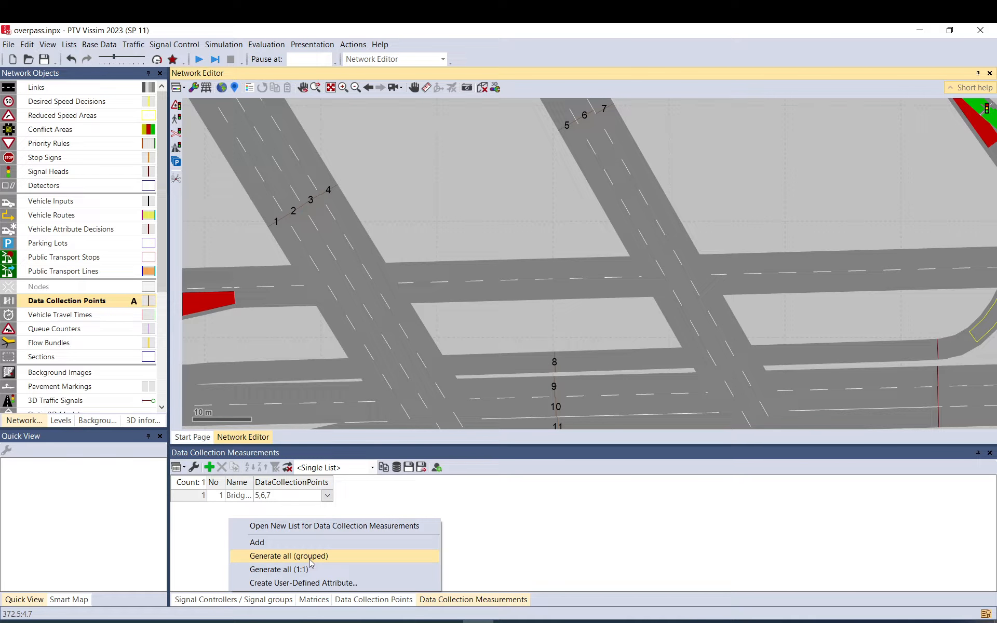
click(311, 557)
click(245, 511)
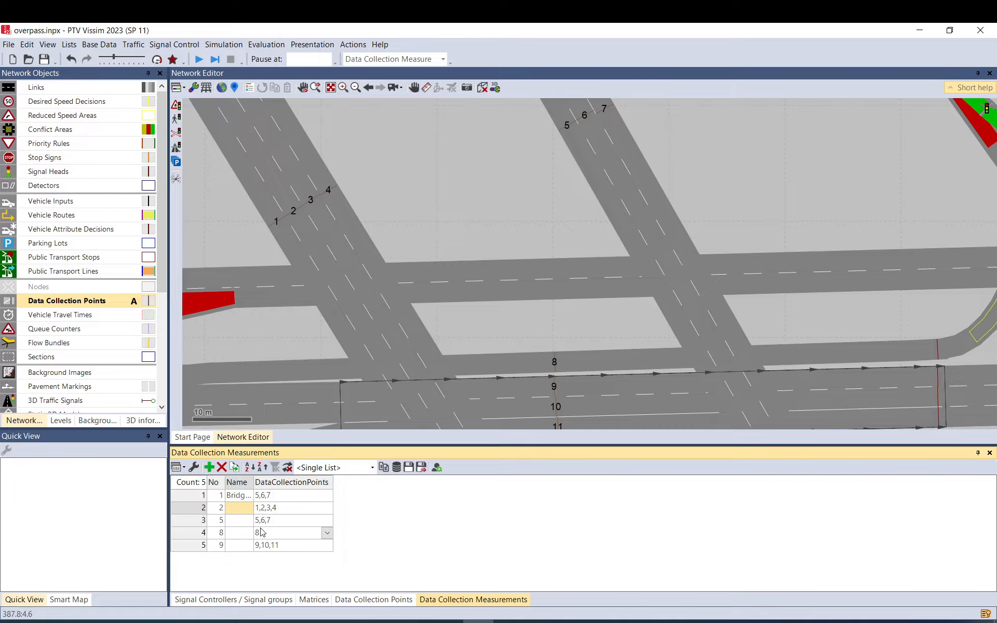
Add data collection point 8 to the measurement that groups points 9, 10 and 11 on link 14.
drag(499, 349, 446, 253)
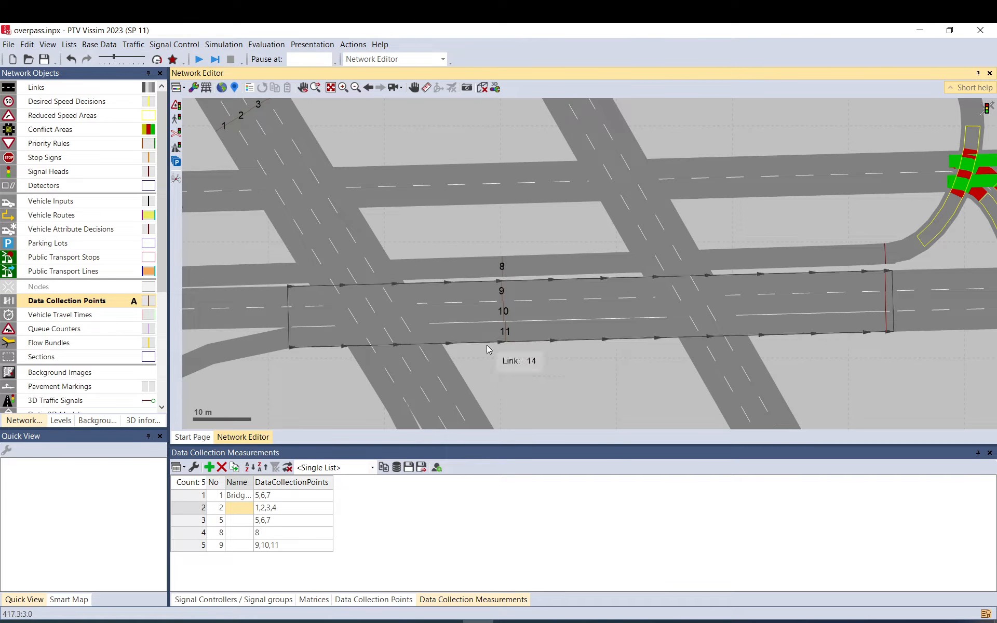
click(519, 288)
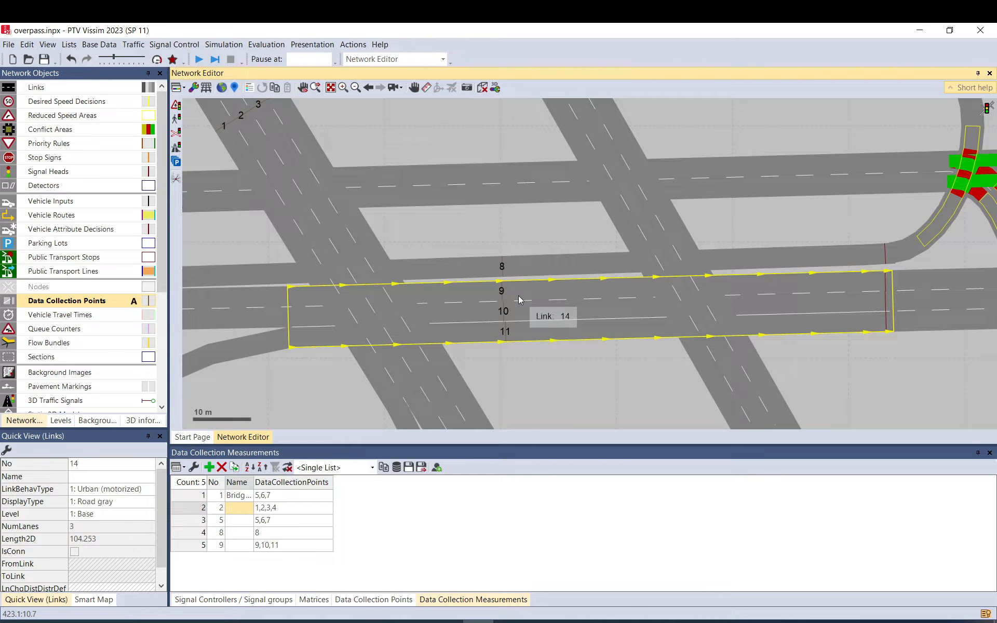
click(527, 360)
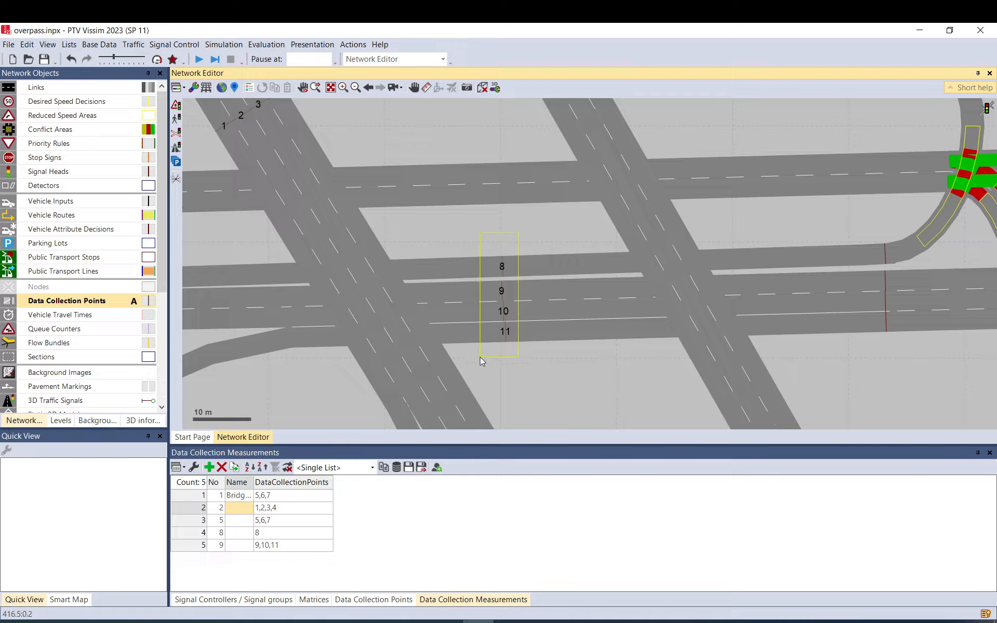
drag(518, 234, 524, 402)
click(513, 354)
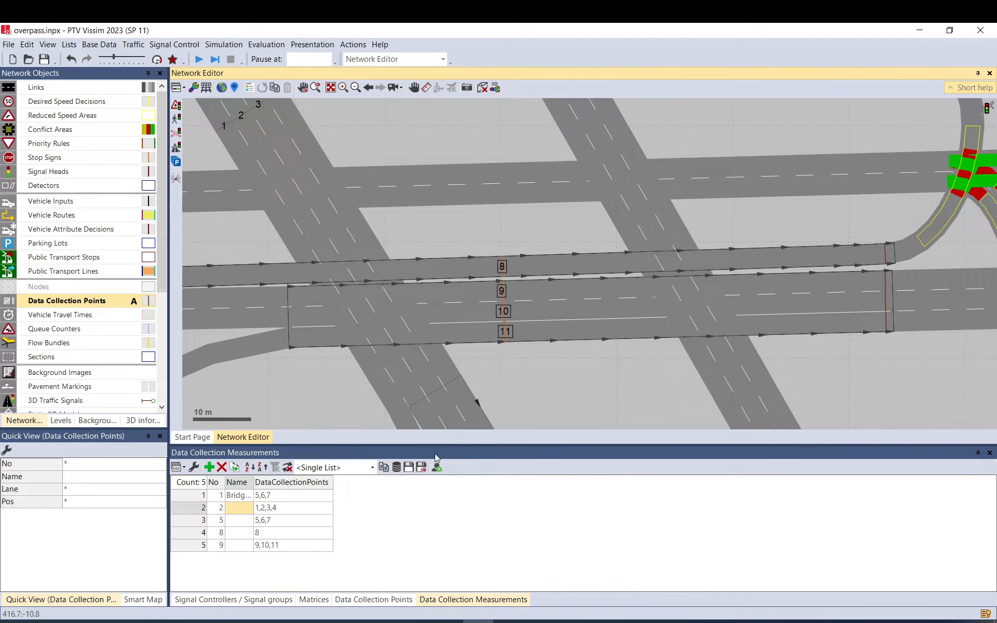
click(297, 559)
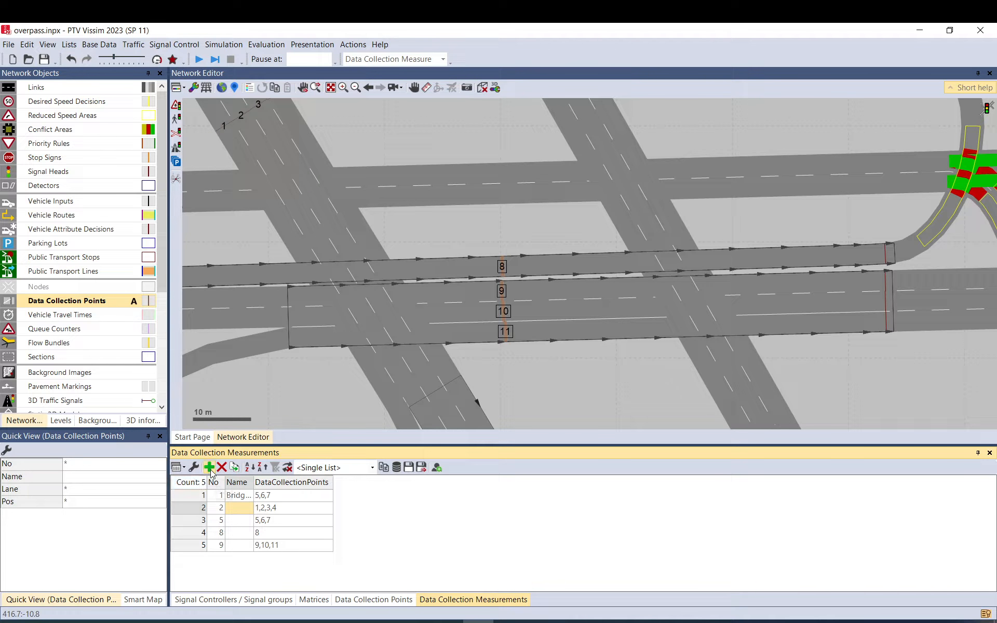
click(328, 546)
click(328, 545)
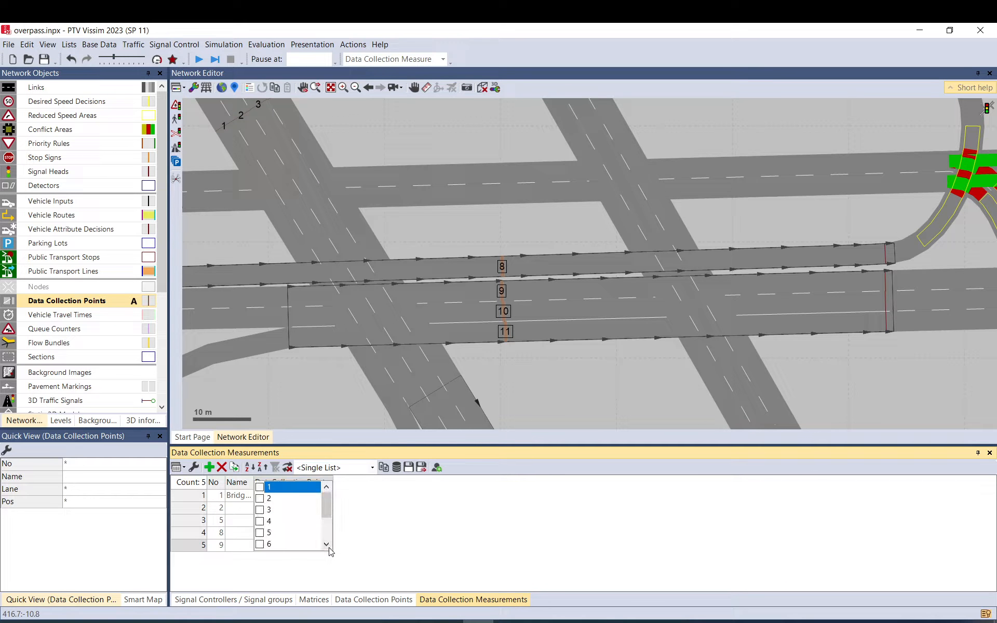
scroll(311, 542, down, 1)
click(261, 533)
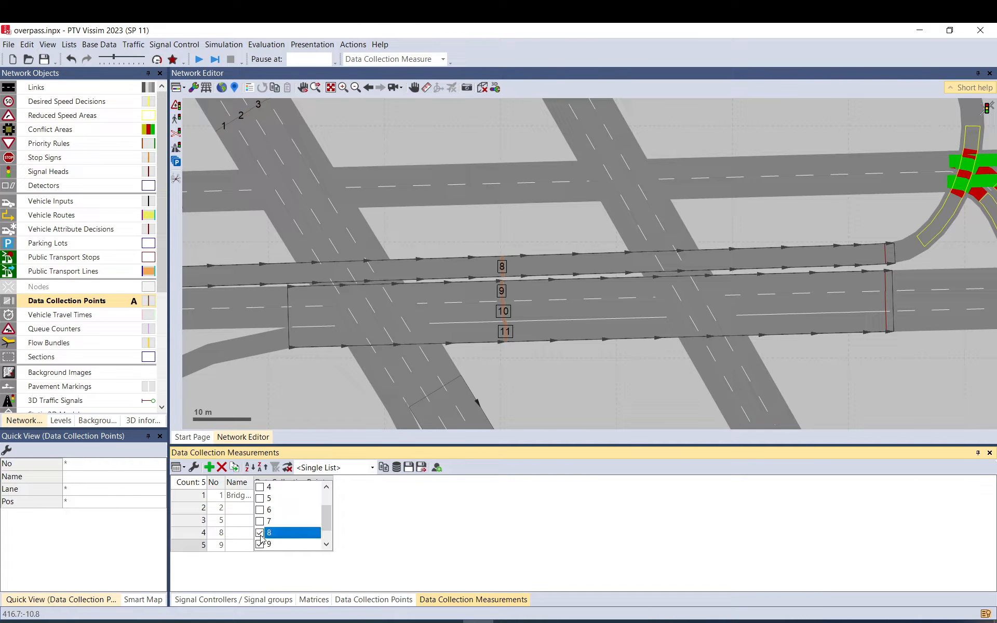
click(474, 518)
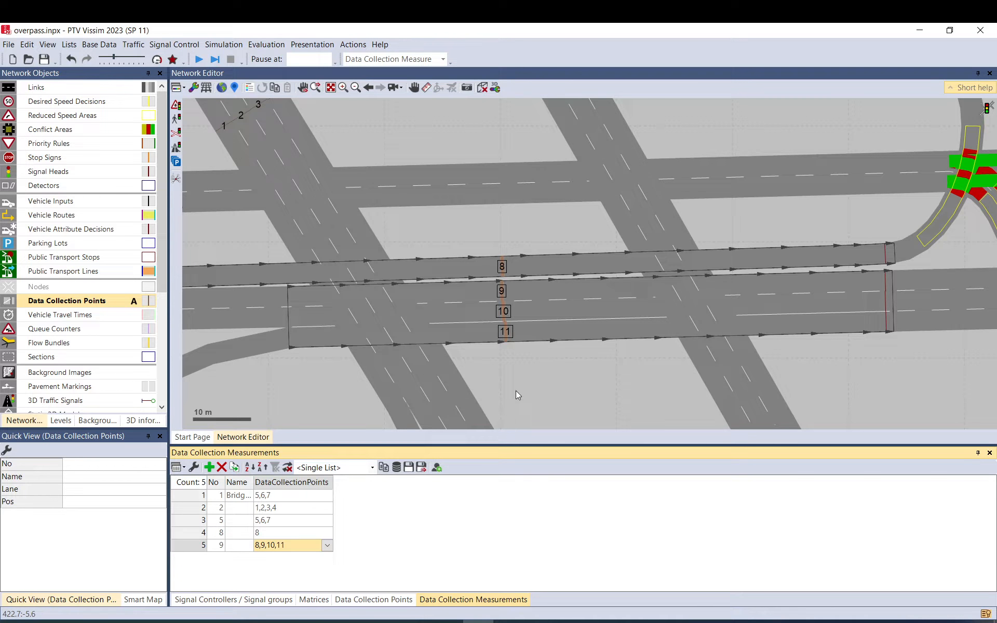
Place the start section of a vehicle travel time measurement on link 2 at about 48 m.
drag(542, 389, 328, 364)
click(107, 314)
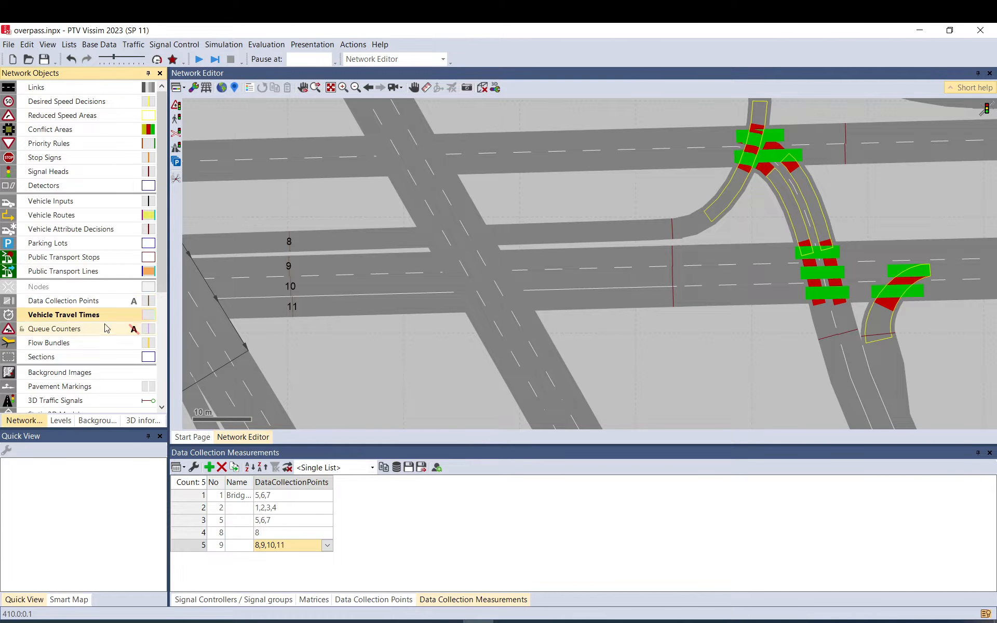
scroll(494, 268, down, 10)
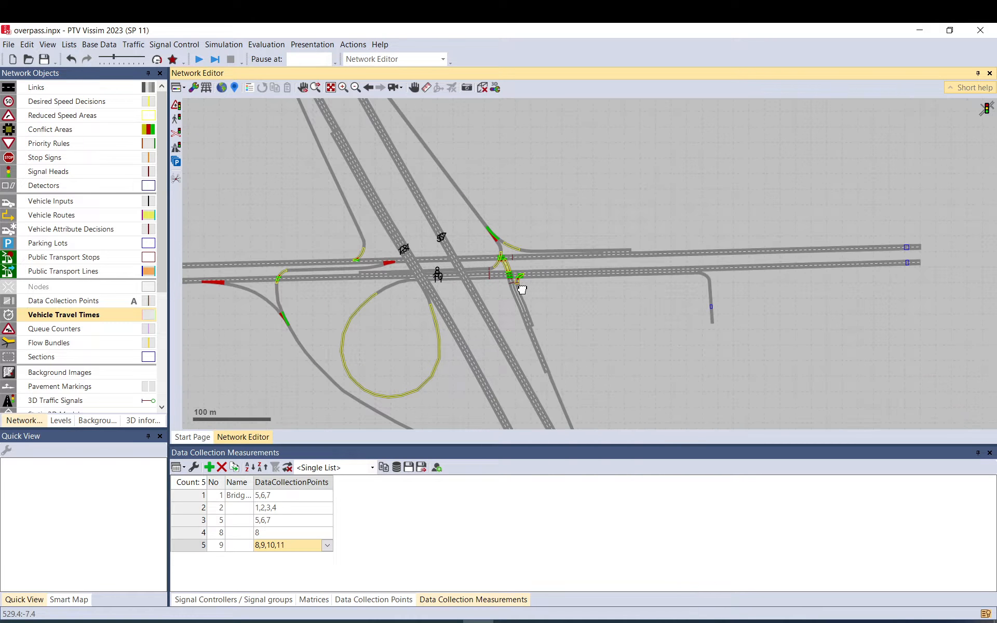
scroll(733, 254, down, 2)
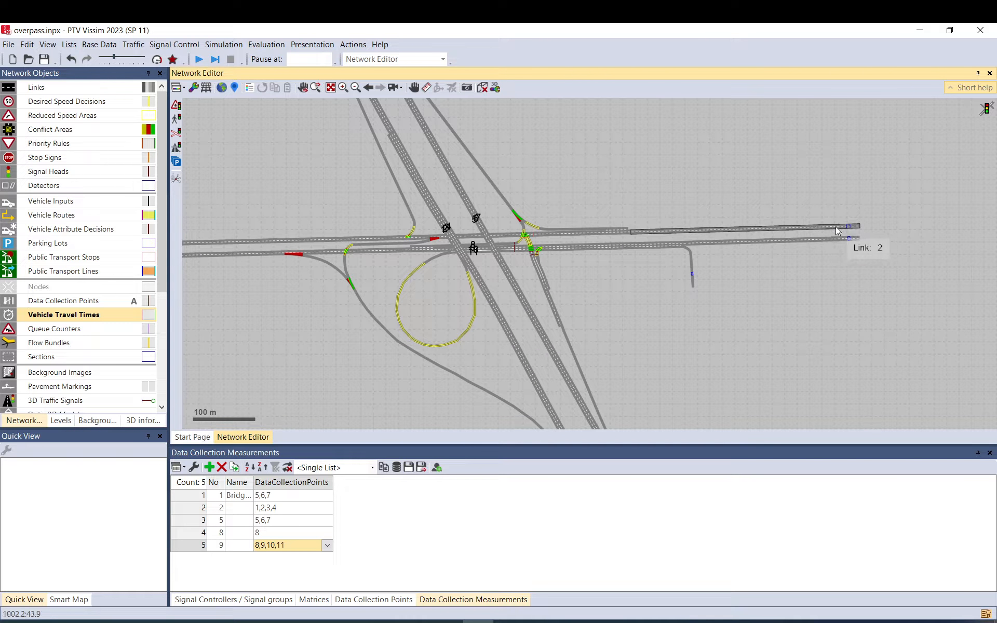
drag(366, 237, 284, 264)
scroll(659, 259, up, 8)
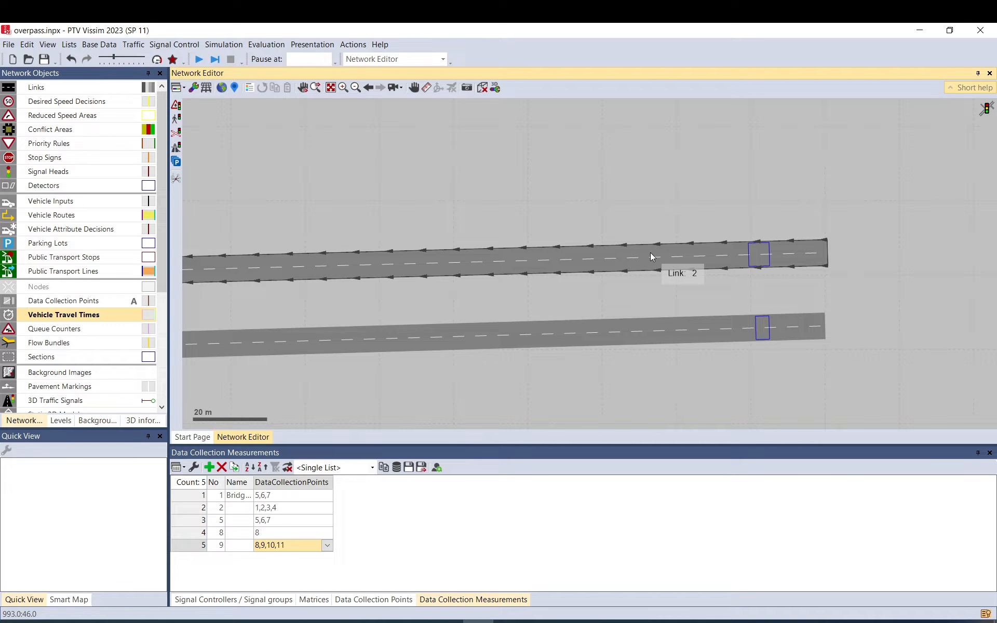
right_click(652, 256)
Place the travel time measurement's destination section on link 19 at 959.663 m and name the measurement E to W.
scroll(656, 261, down, 5)
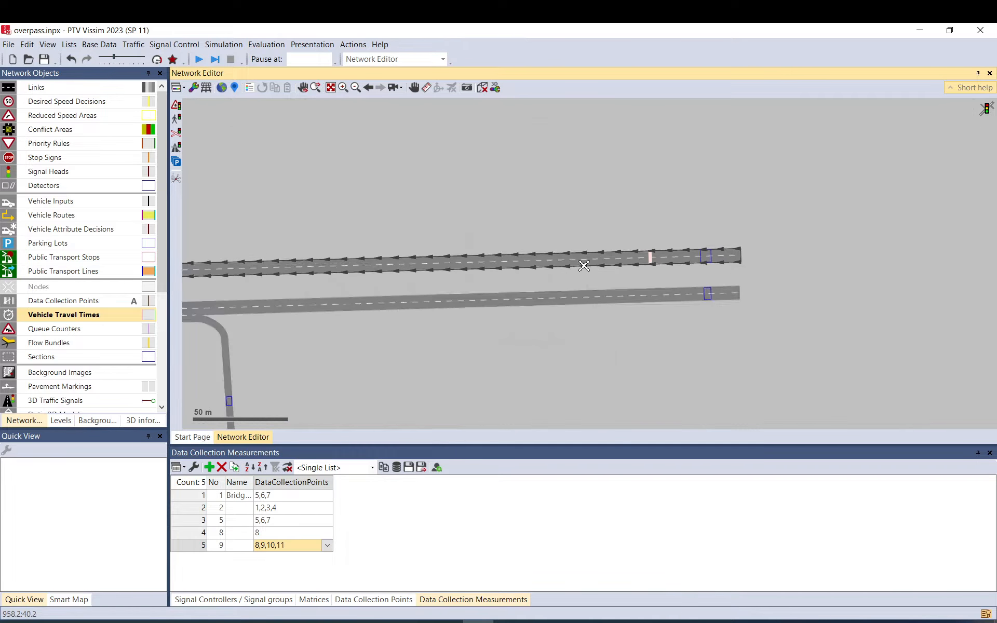
drag(296, 278, 889, 248)
scroll(366, 275, up, 3)
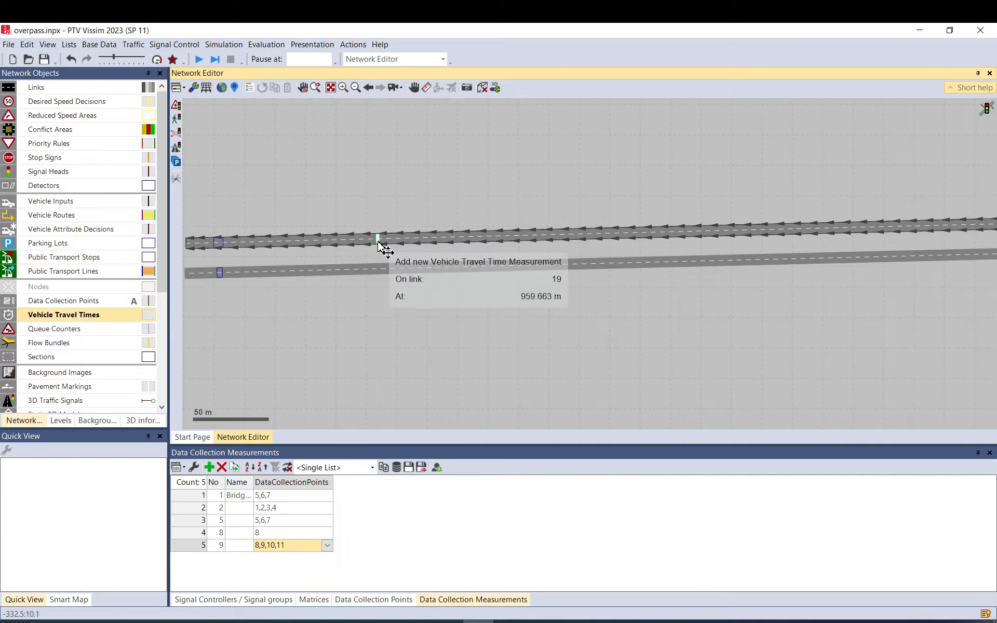
click(379, 238)
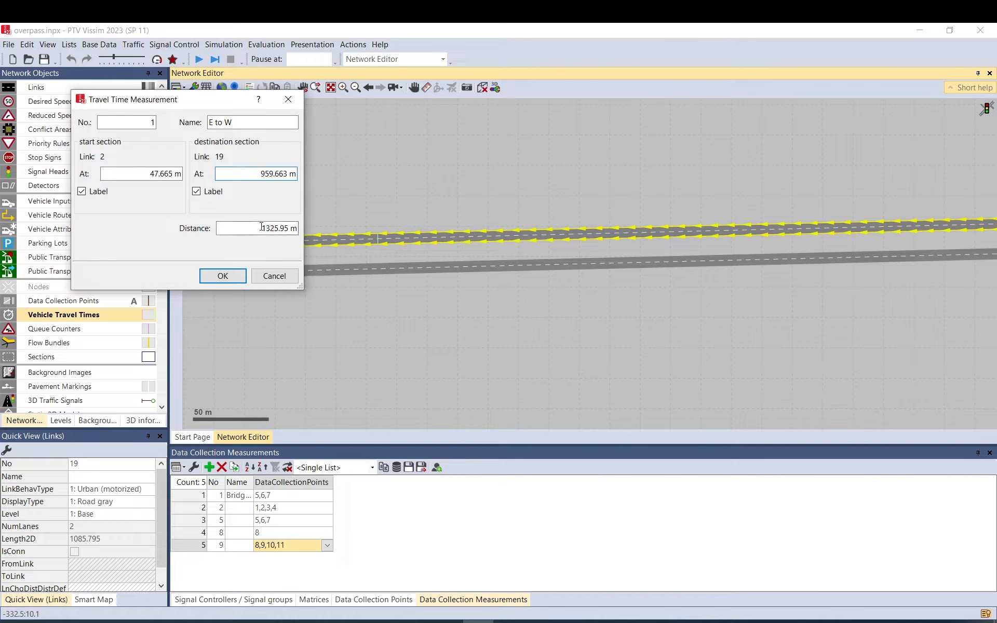
click(223, 276)
Place a queue counter on link 34 at 2.425 m, just upstream of the signal heads, accepting deletion of existing queue counter results.
scroll(377, 199, down, 6)
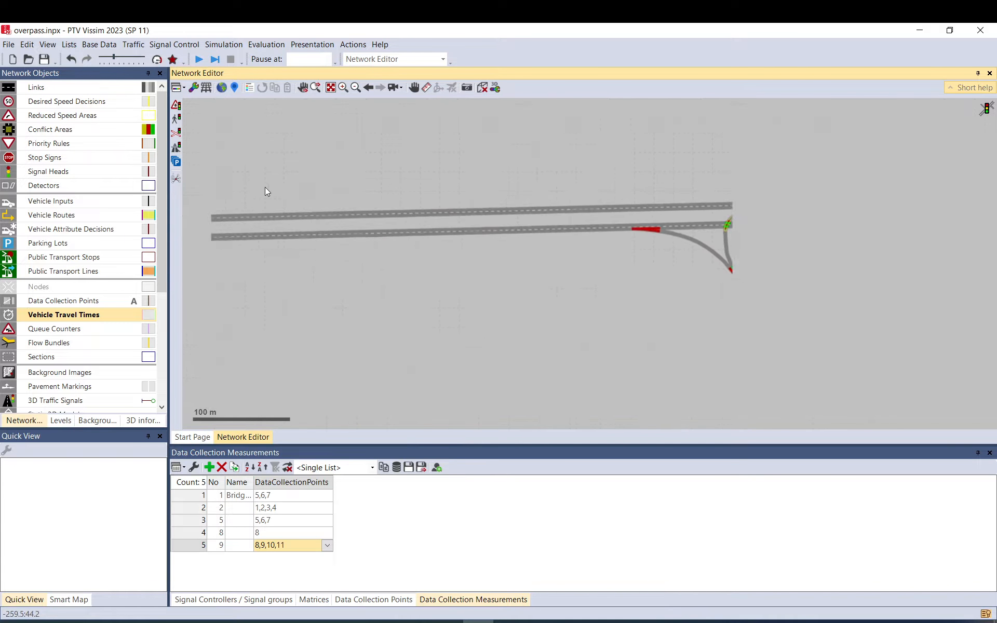
drag(524, 204, 359, 208)
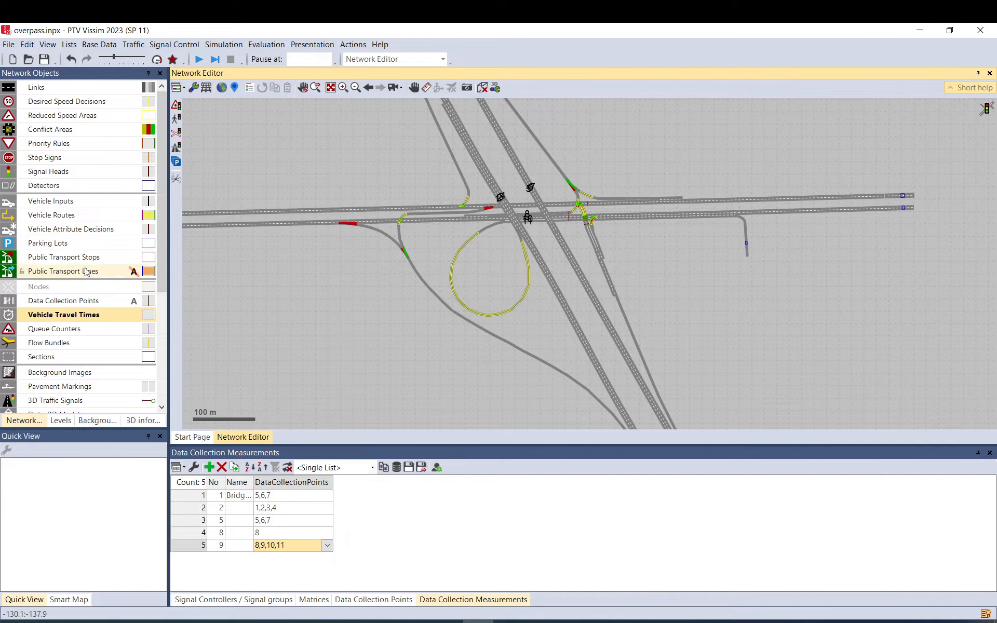
click(57, 329)
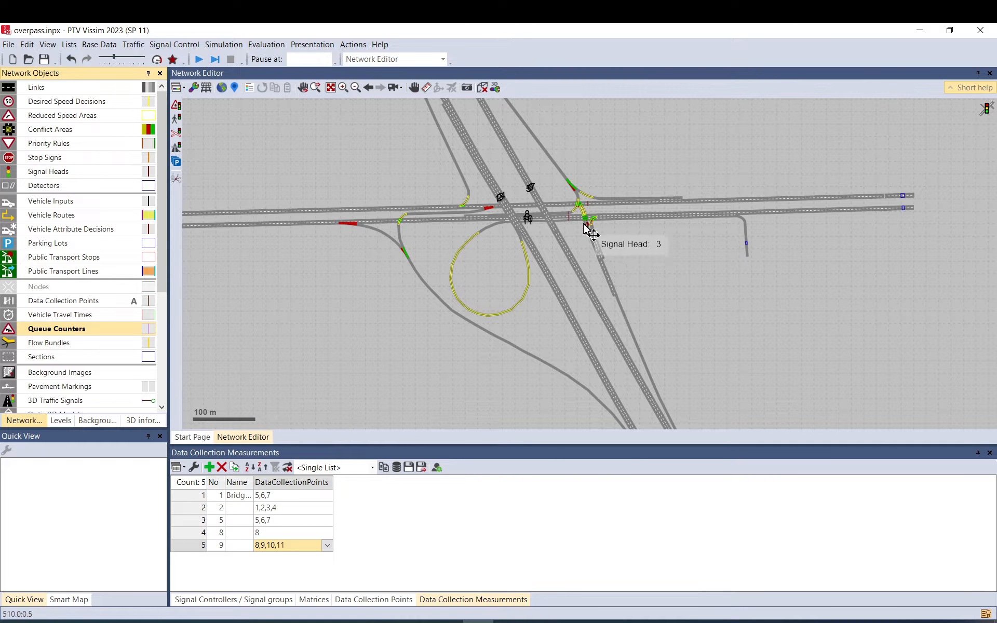
scroll(588, 231, up, 8)
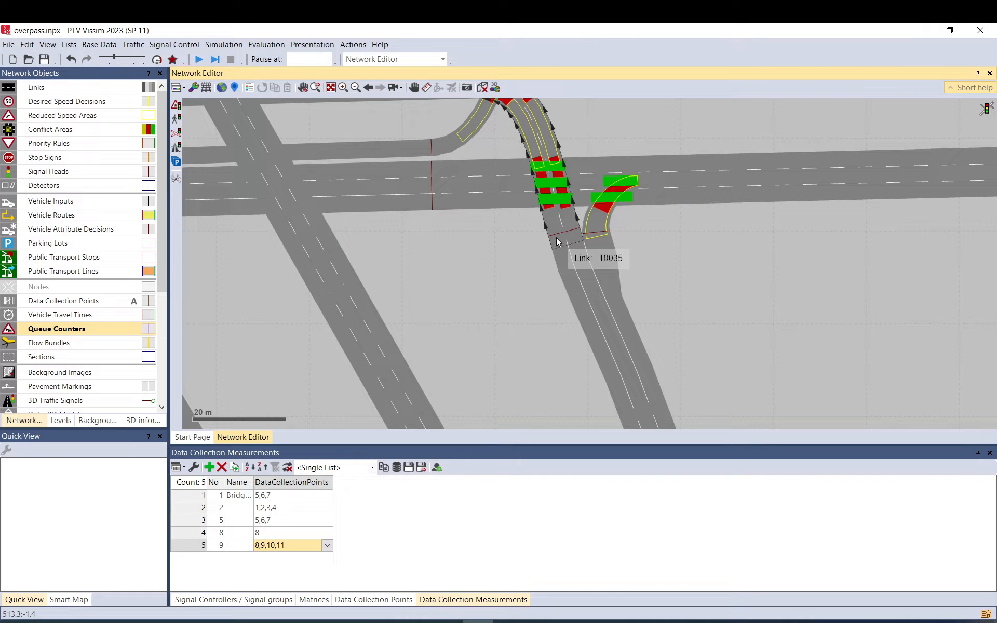
ctrl+right_click(557, 241)
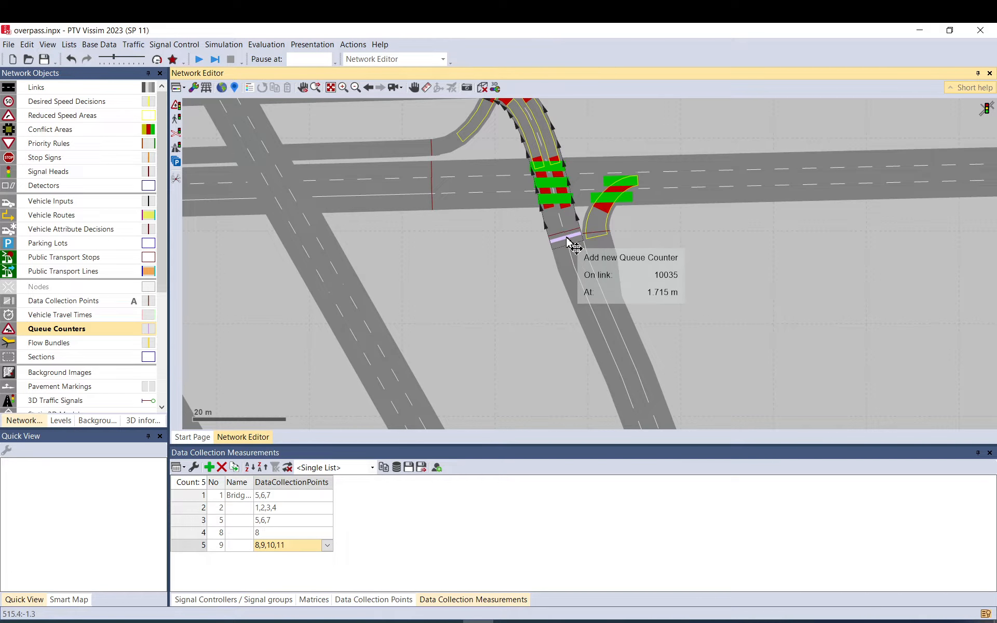
click(578, 254)
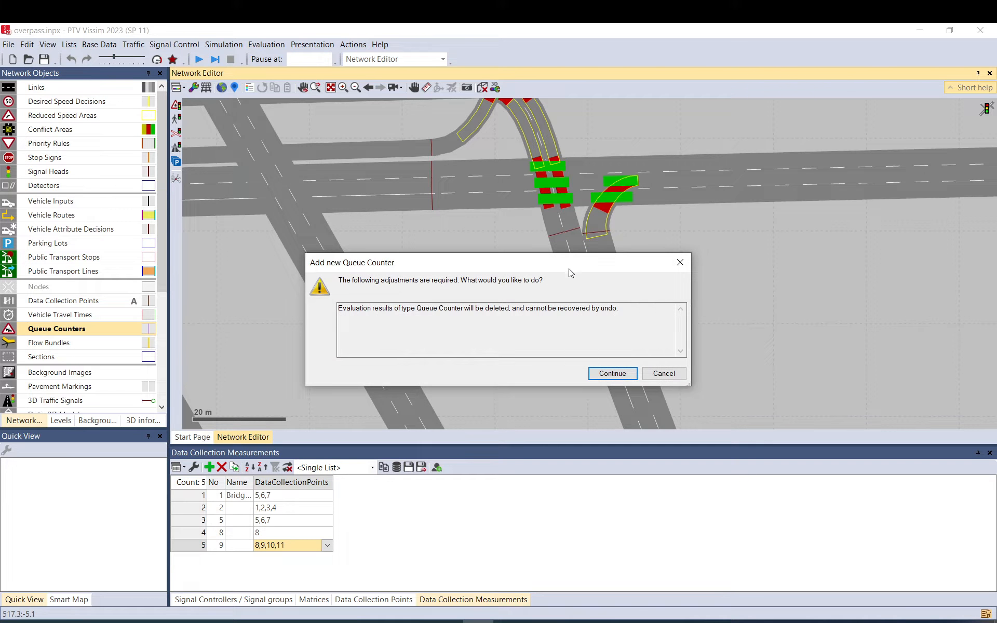
click(612, 374)
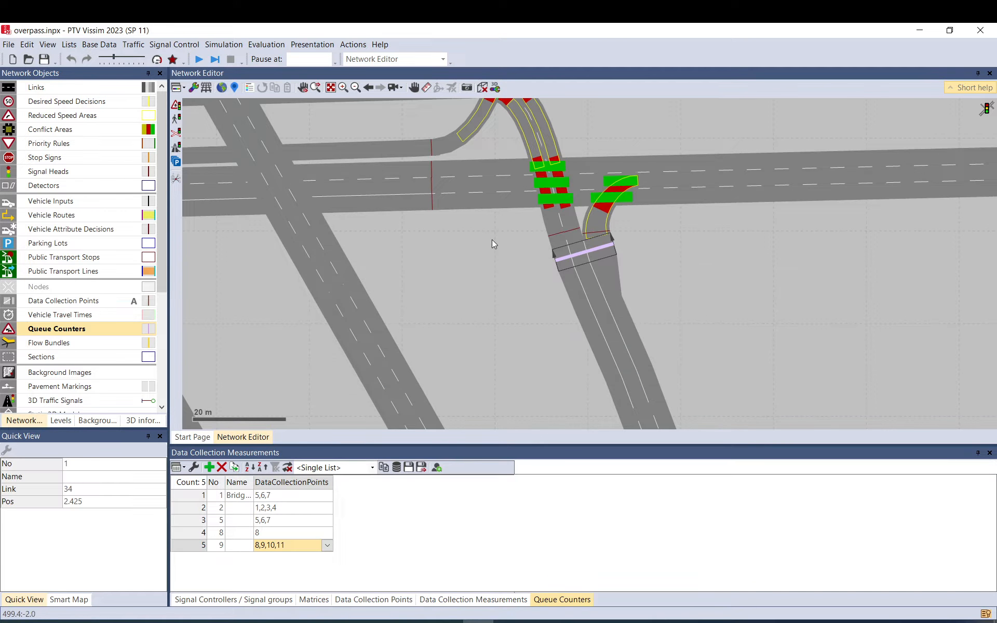
Start a continuous simulation run of the overpass network and save the pending changes.
scroll(492, 238, down, 2)
drag(471, 255, 561, 263)
scroll(549, 261, down, 2)
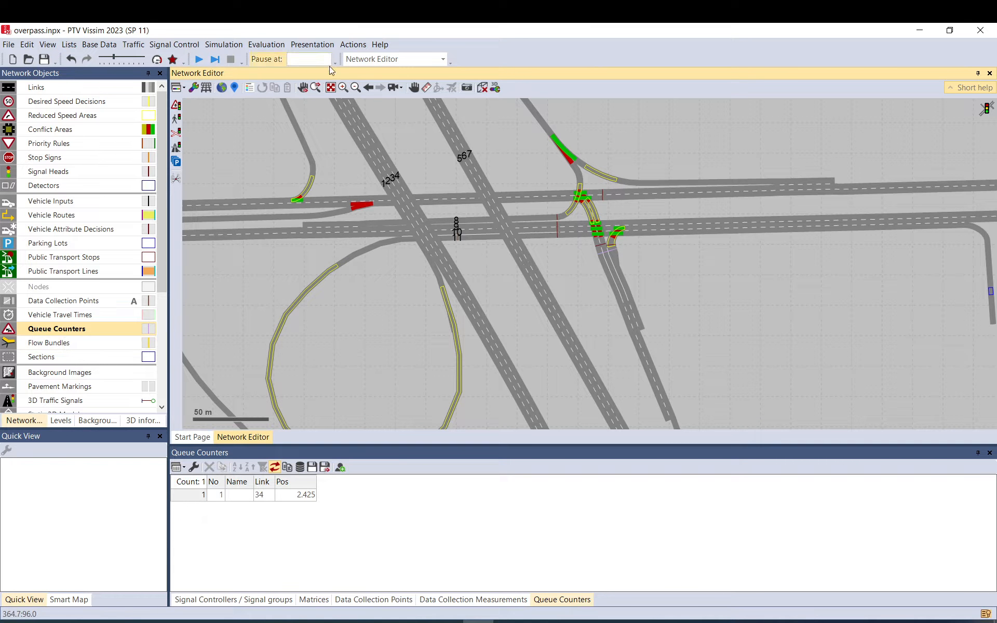
click(215, 45)
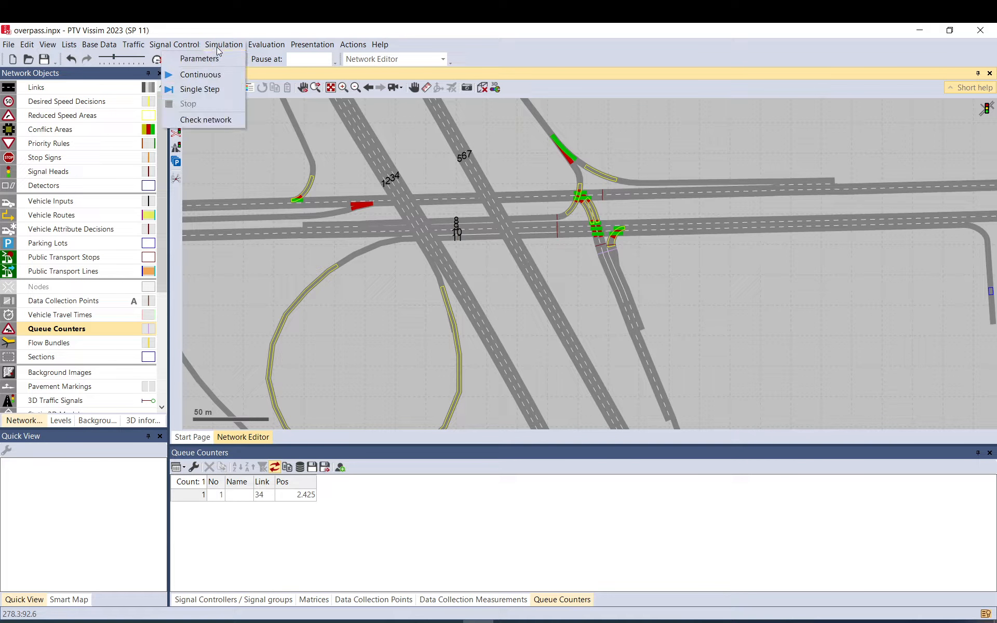
click(288, 147)
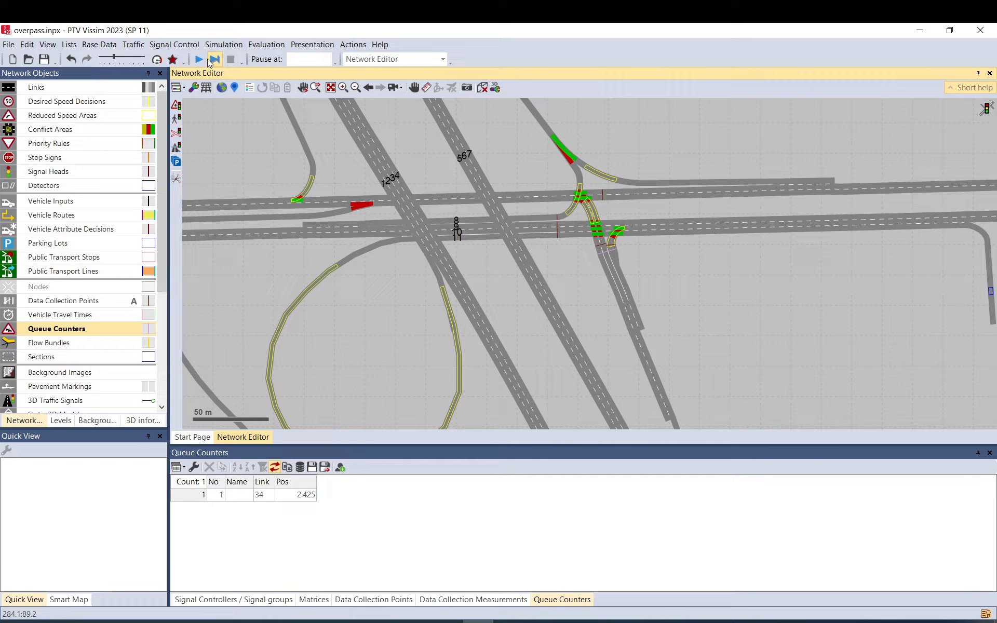
click(200, 60)
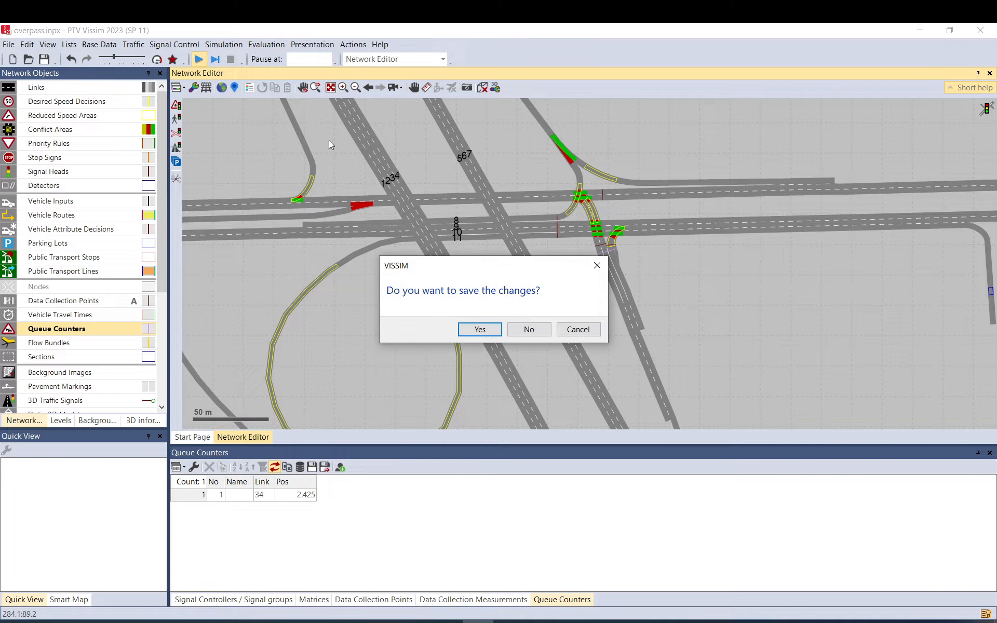
click(499, 326)
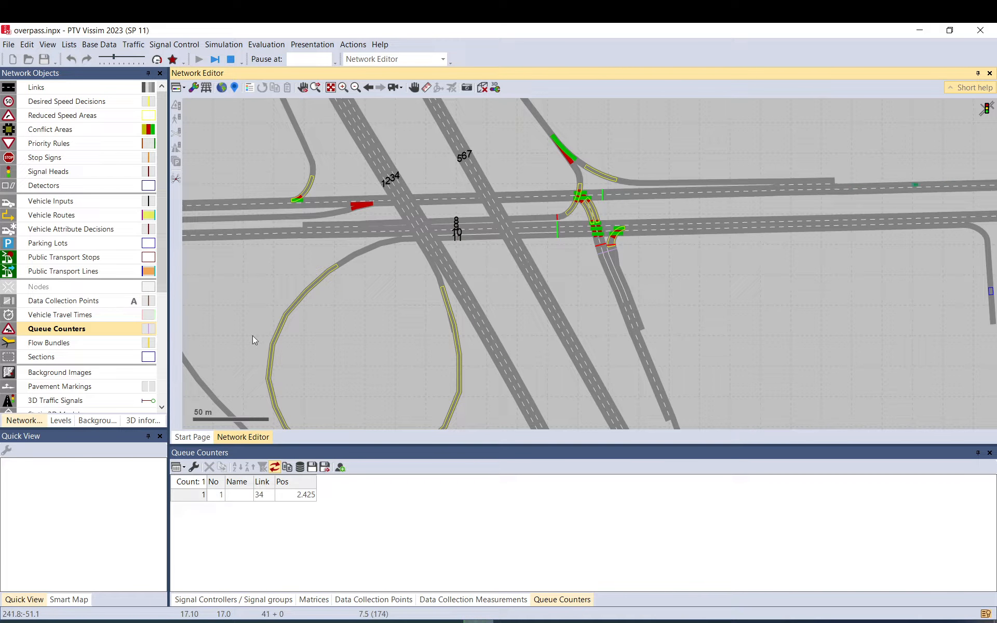
Close all the open attribute lists so the network view fills the workspace.
click(989, 454)
click(989, 454)
click(989, 454)
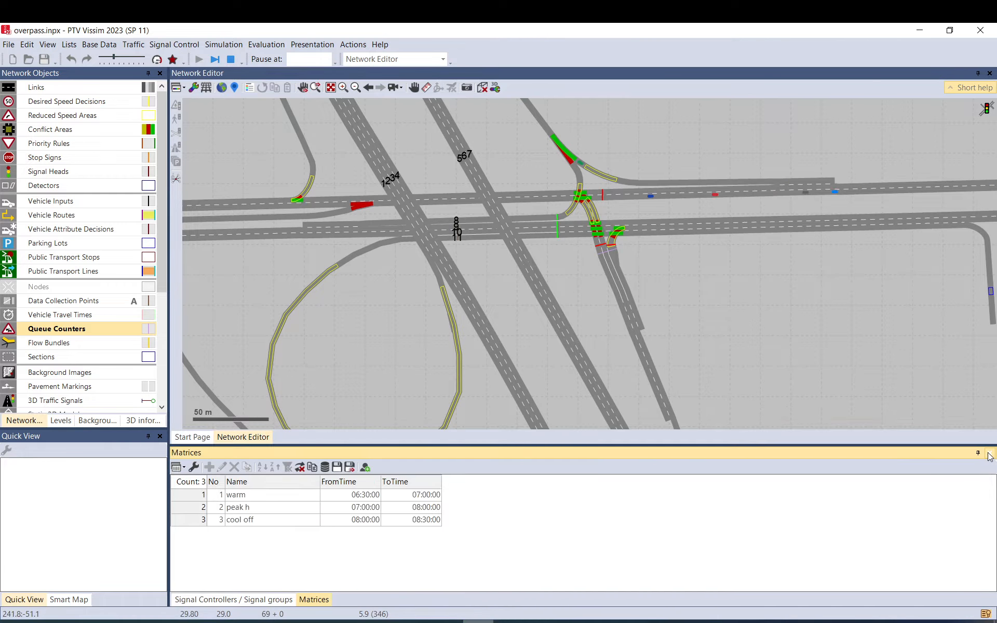
click(989, 454)
click(989, 511)
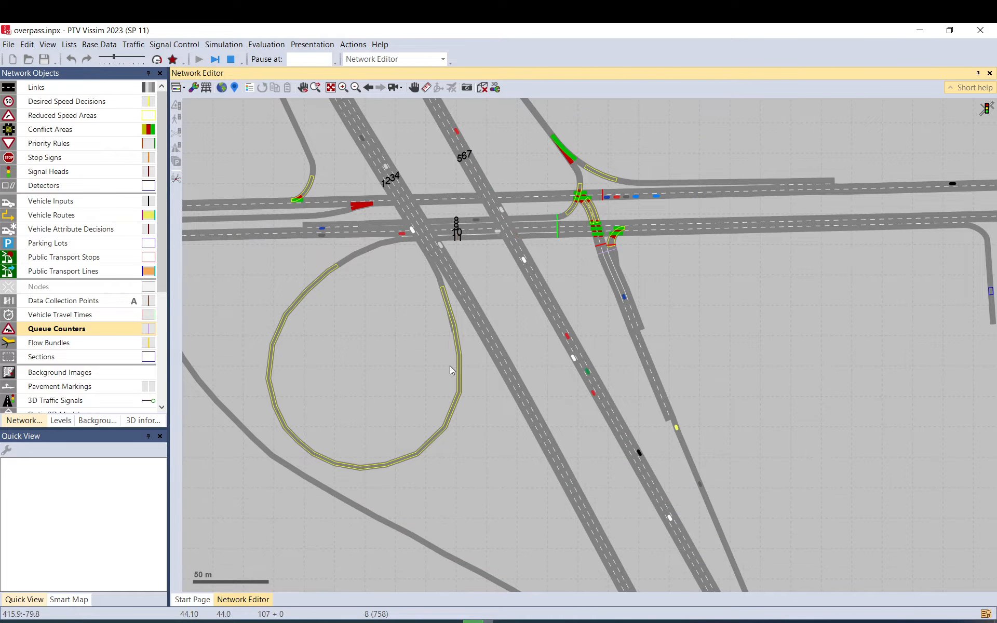
Hide the data collection point labels and switch on the simple network display.
click(134, 302)
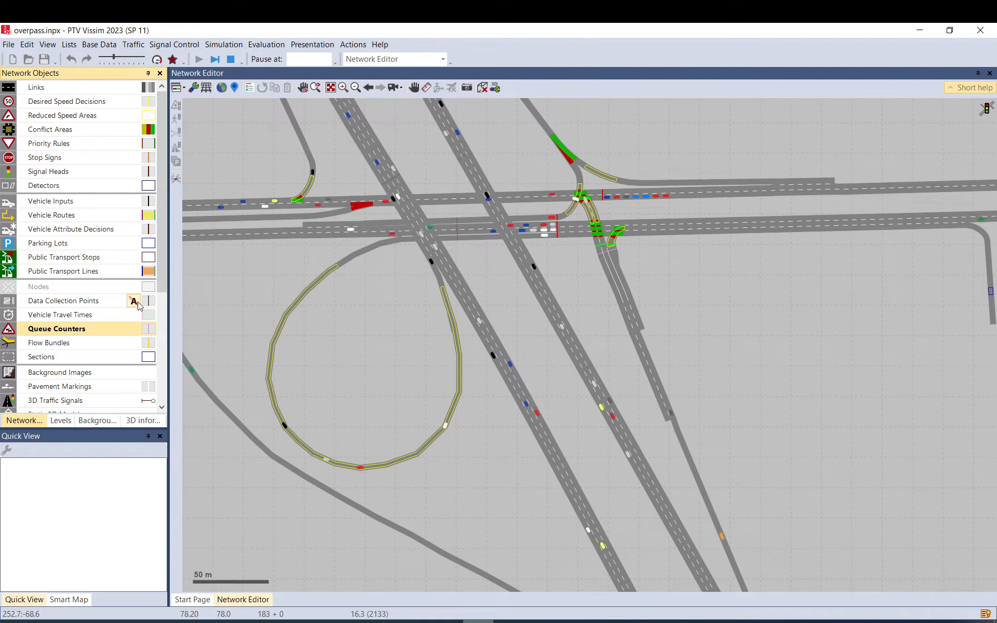
click(276, 281)
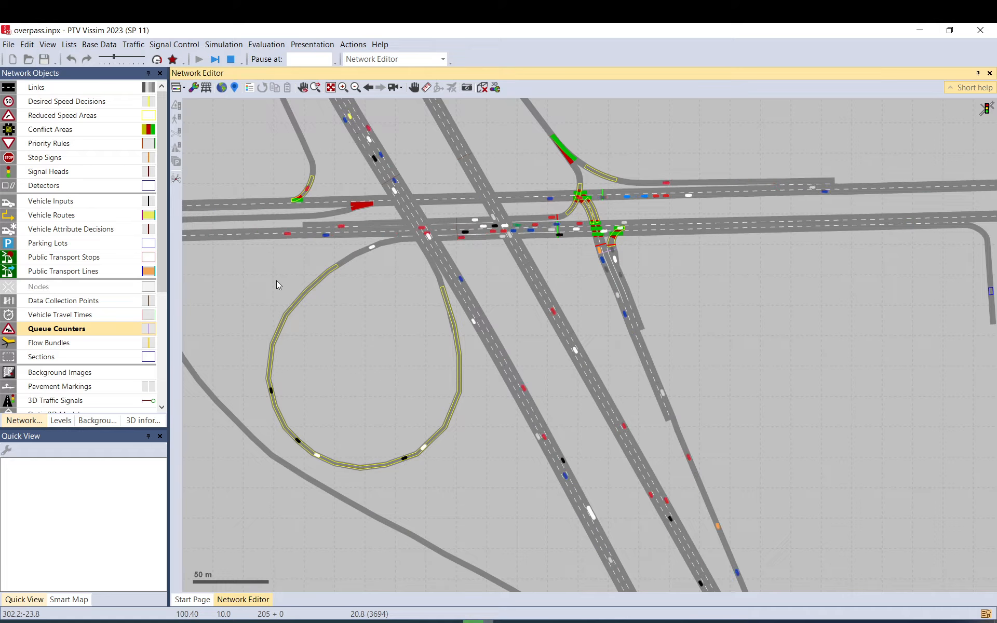
click(173, 60)
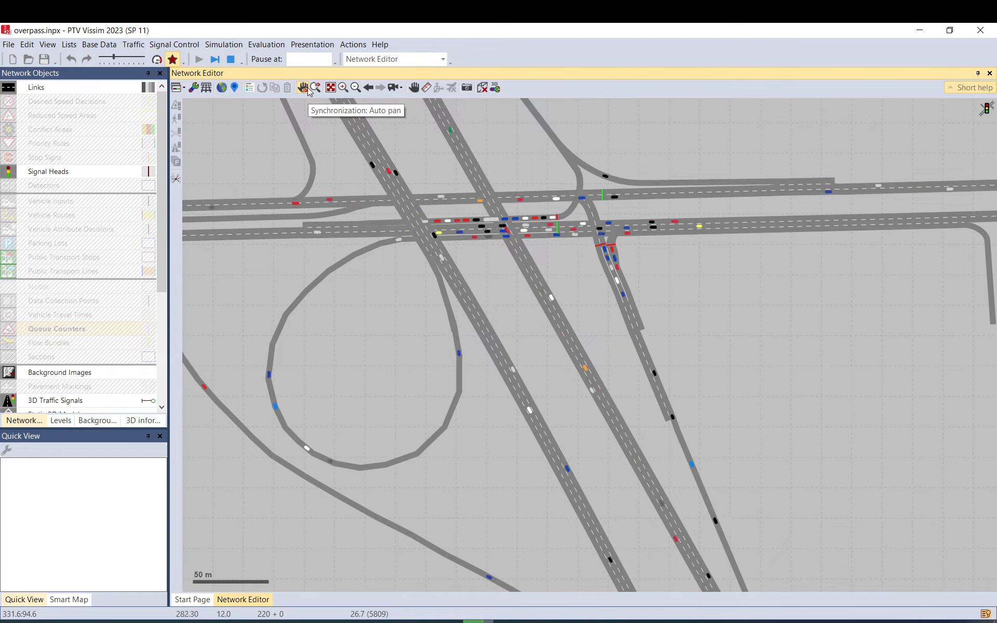
Open the vehicle network performance results and the link results while the simulation runs.
click(280, 45)
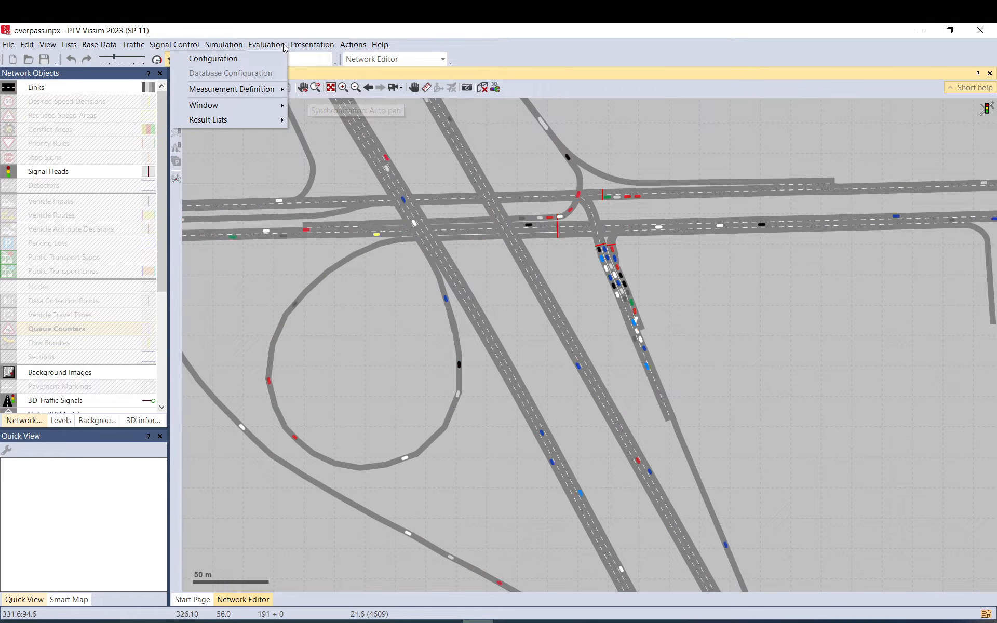
mouse_move(231, 121)
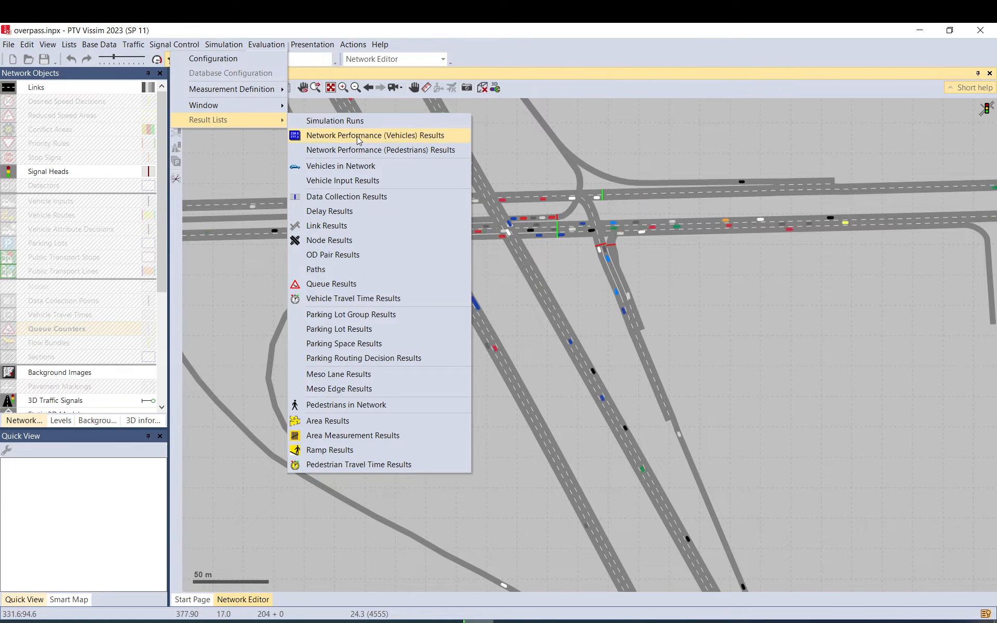
click(399, 141)
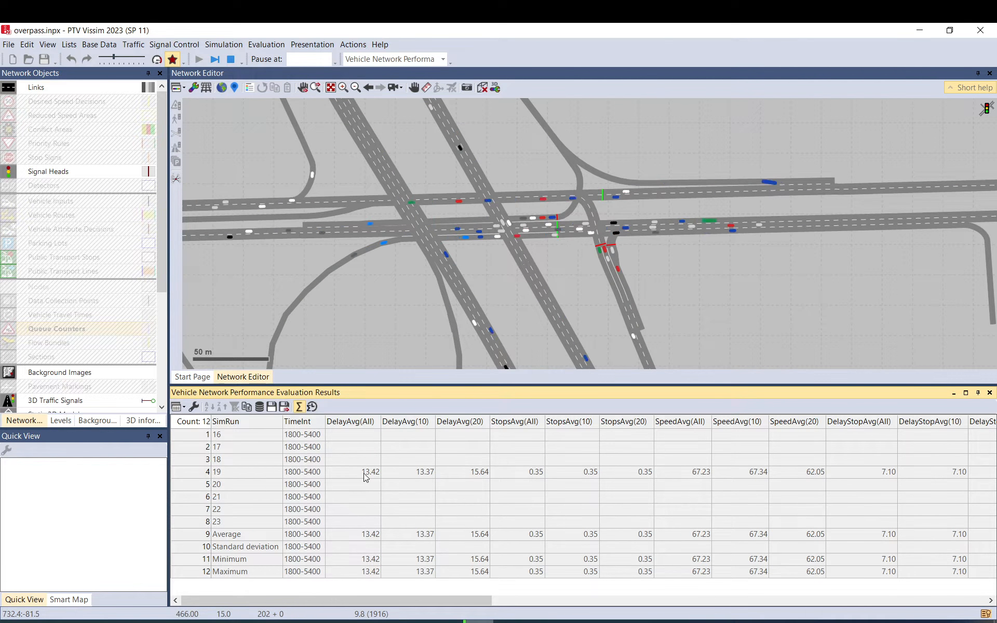
click(272, 46)
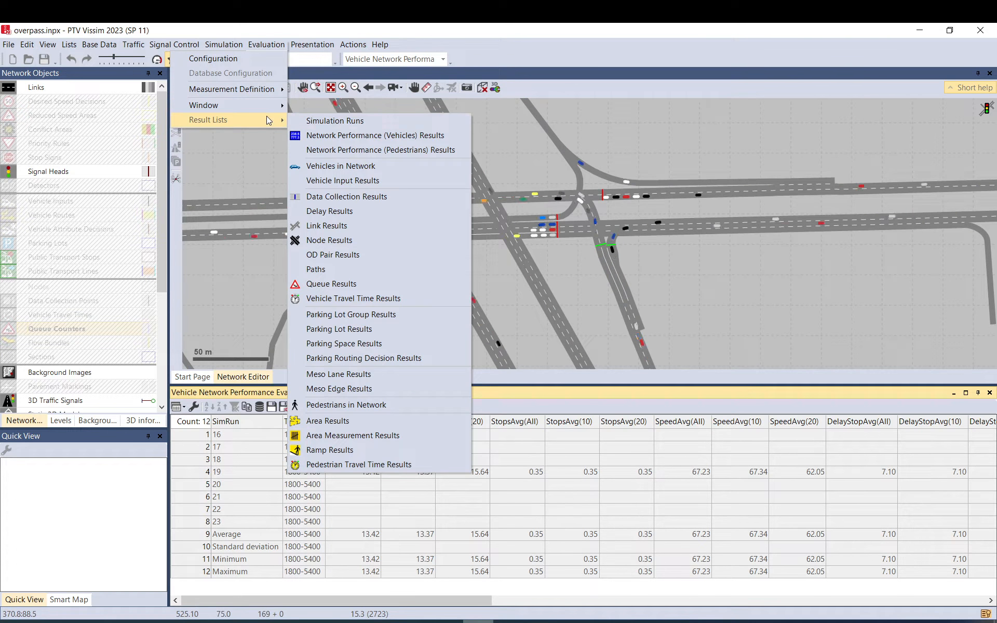
mouse_move(266, 117)
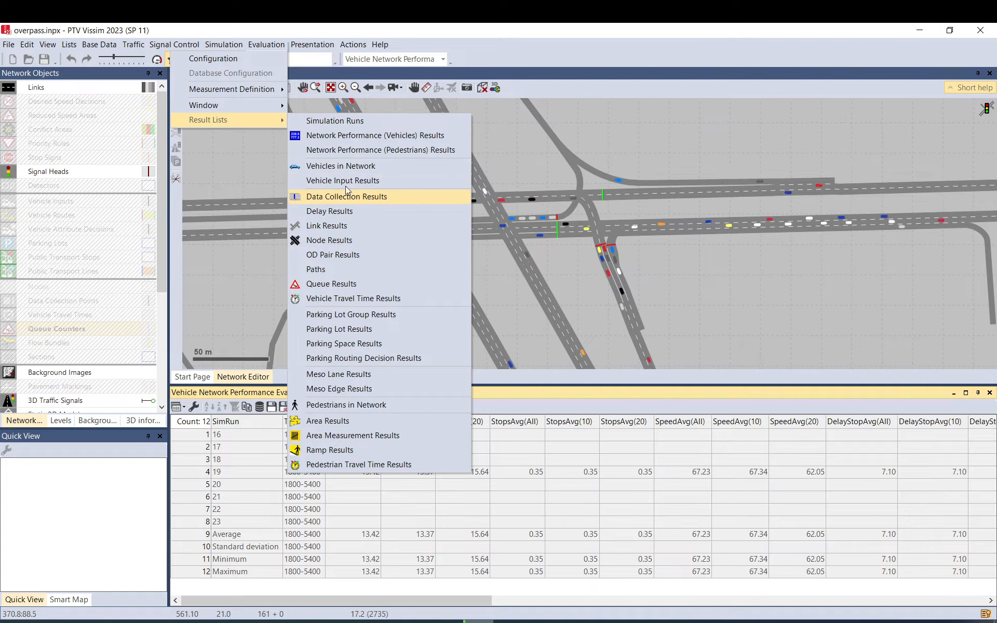
click(342, 232)
Open the node results and the OD pair results lists.
click(267, 45)
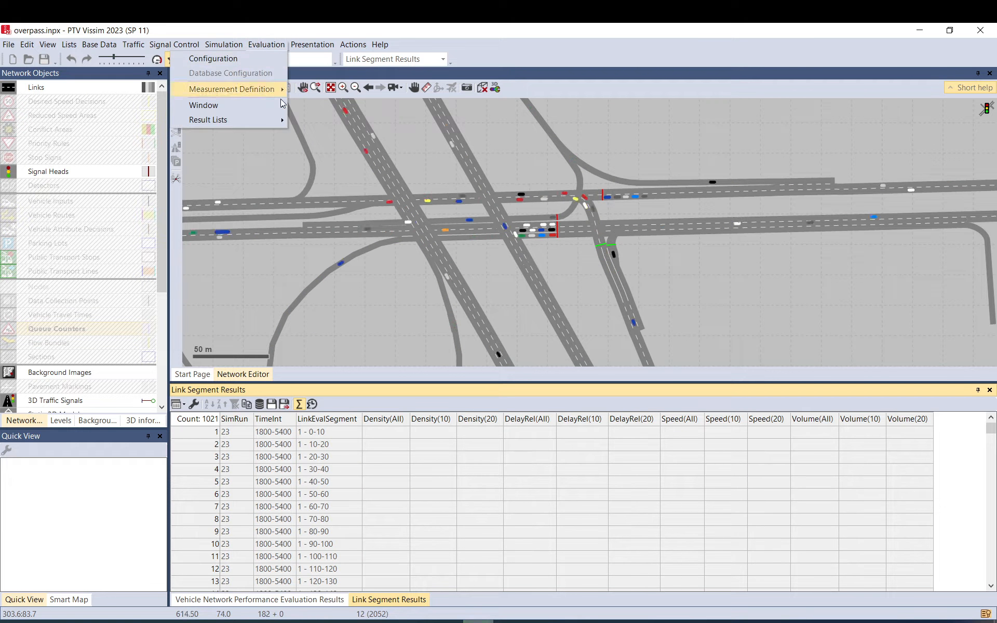
mouse_move(265, 121)
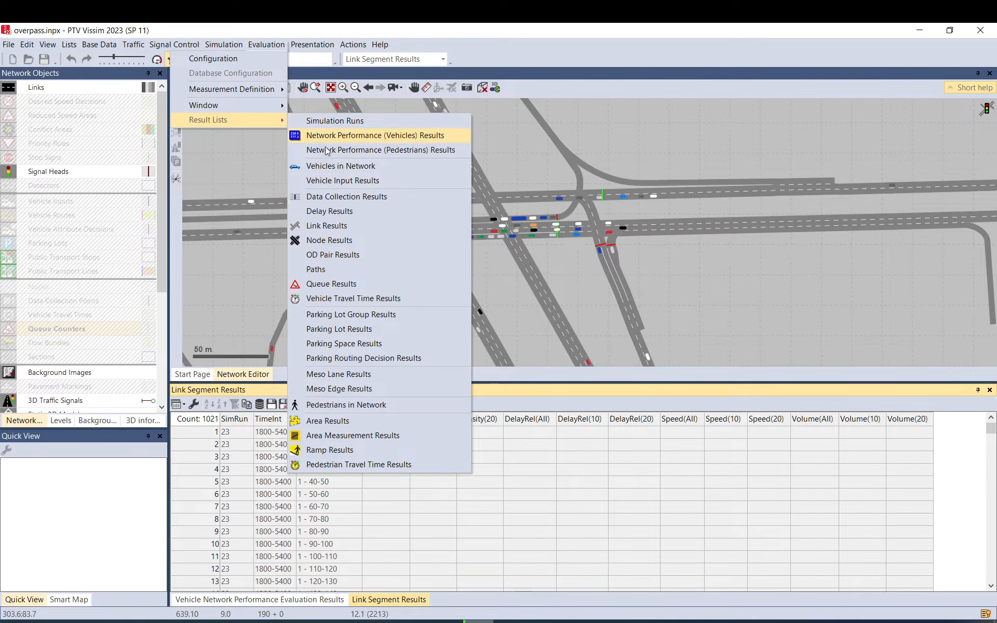
click(327, 240)
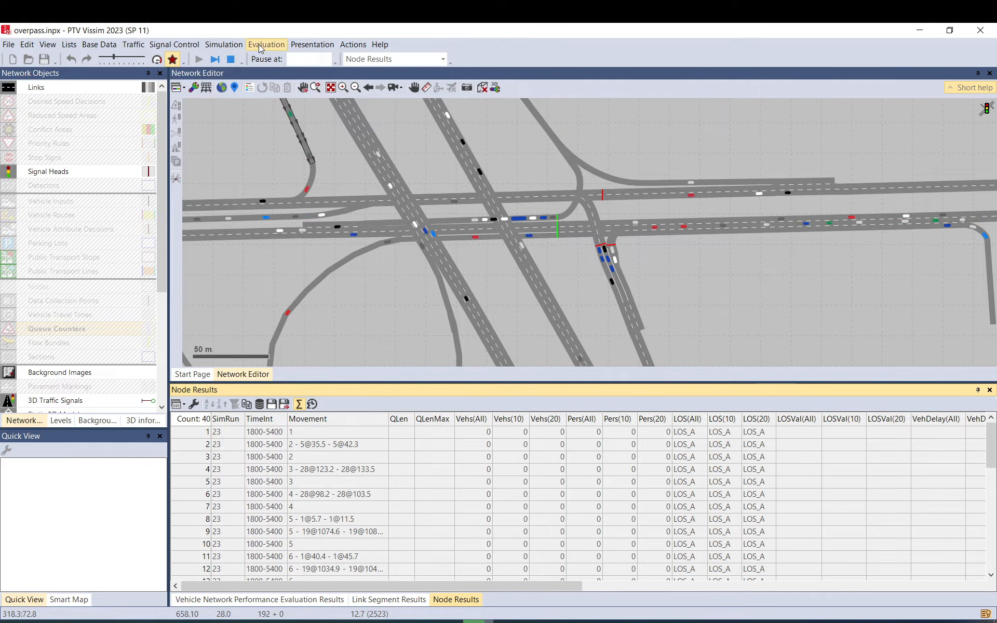
click(262, 45)
mouse_move(263, 120)
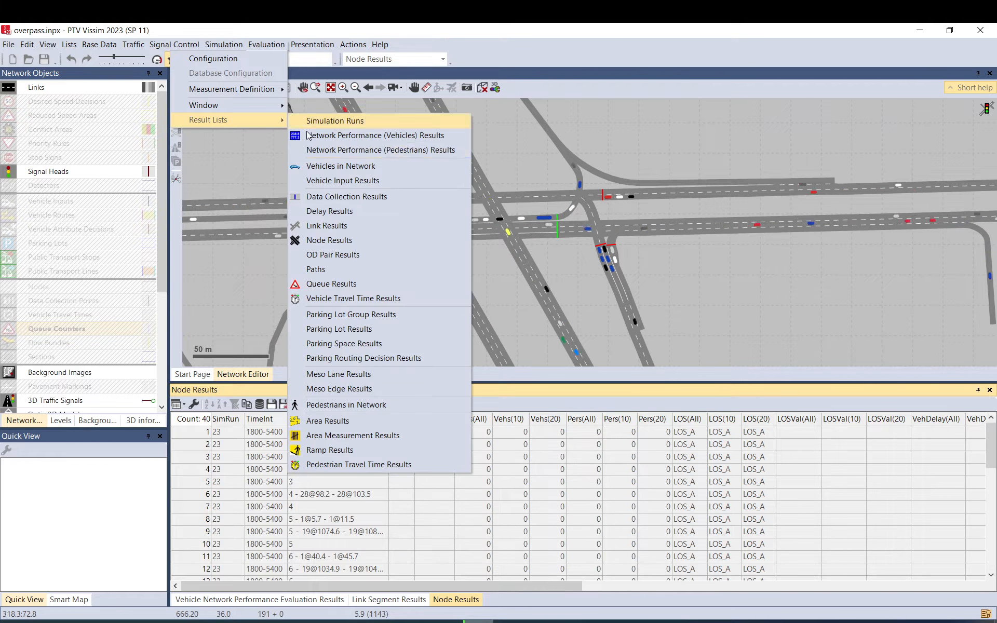
click(342, 257)
Open the queue results and the vehicle travel time results lists.
click(265, 46)
mouse_move(257, 124)
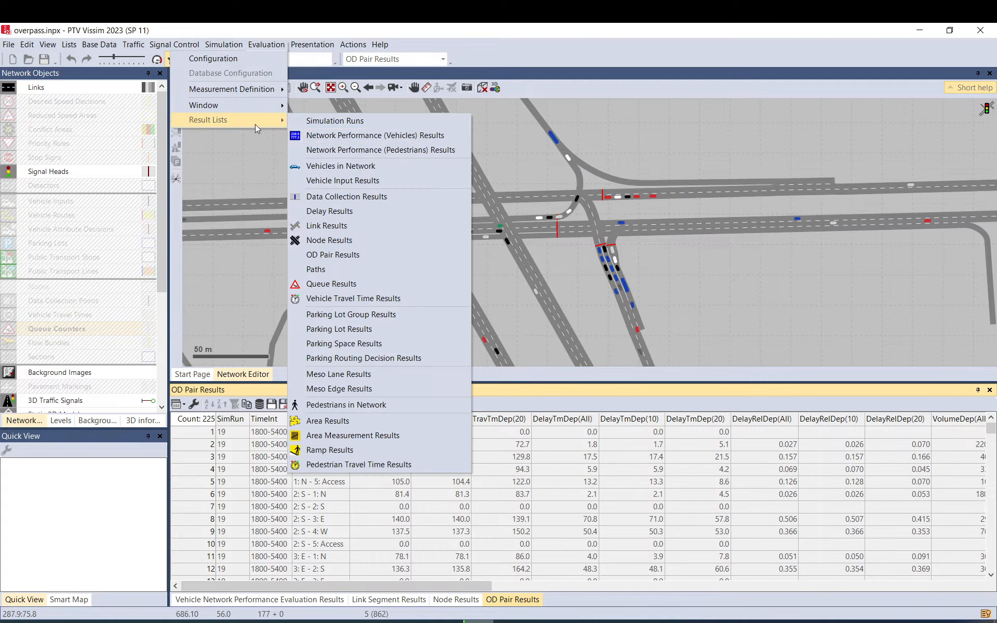
click(342, 285)
click(266, 45)
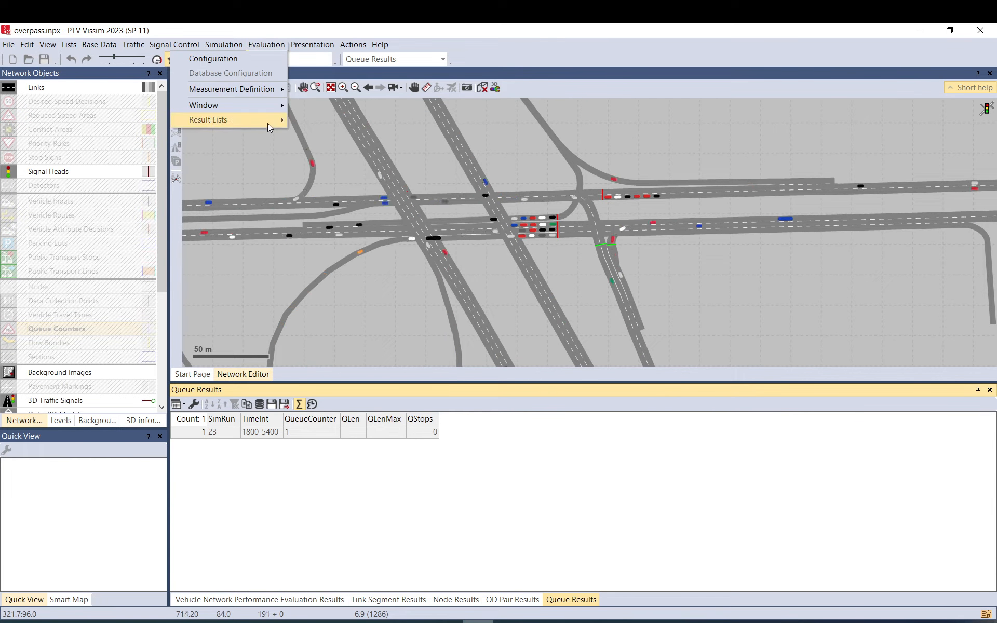
mouse_move(267, 123)
click(365, 293)
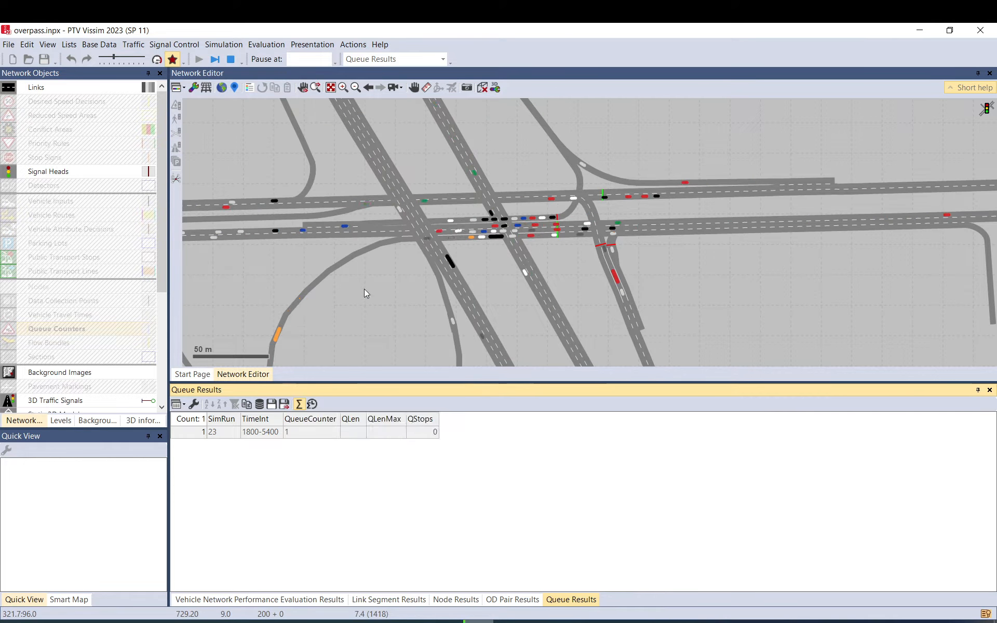
click(266, 45)
mouse_move(257, 122)
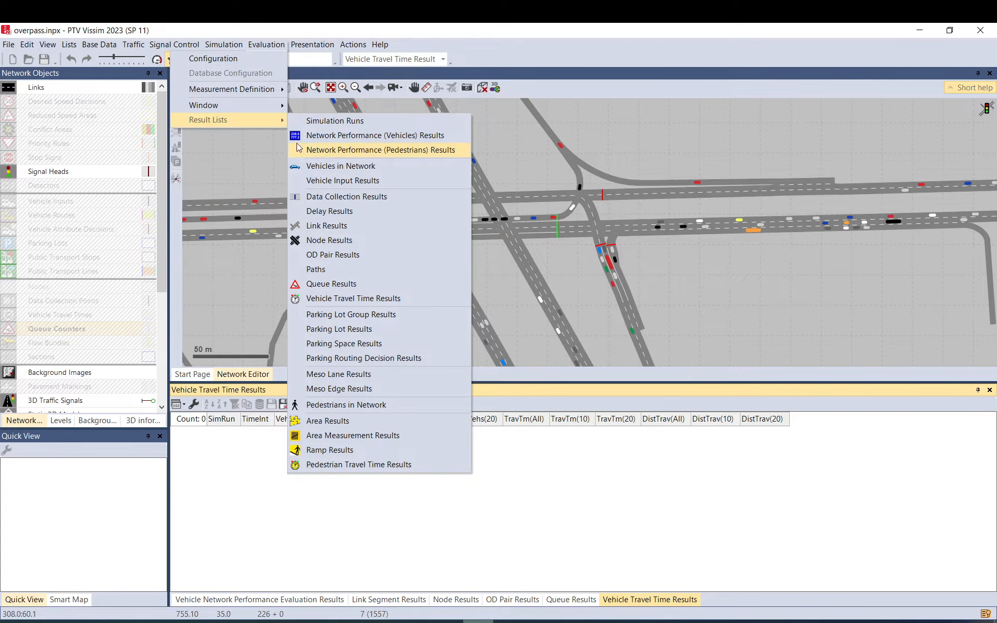
click(596, 471)
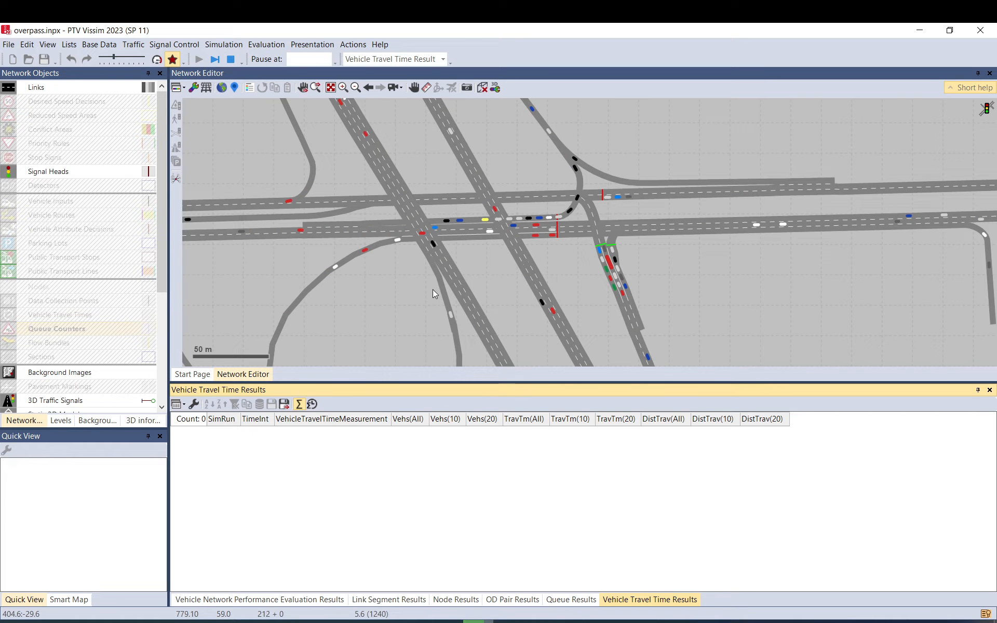
Review the open network performance, node, OD pair, queue and vehicle travel time results in turn.
click(330, 601)
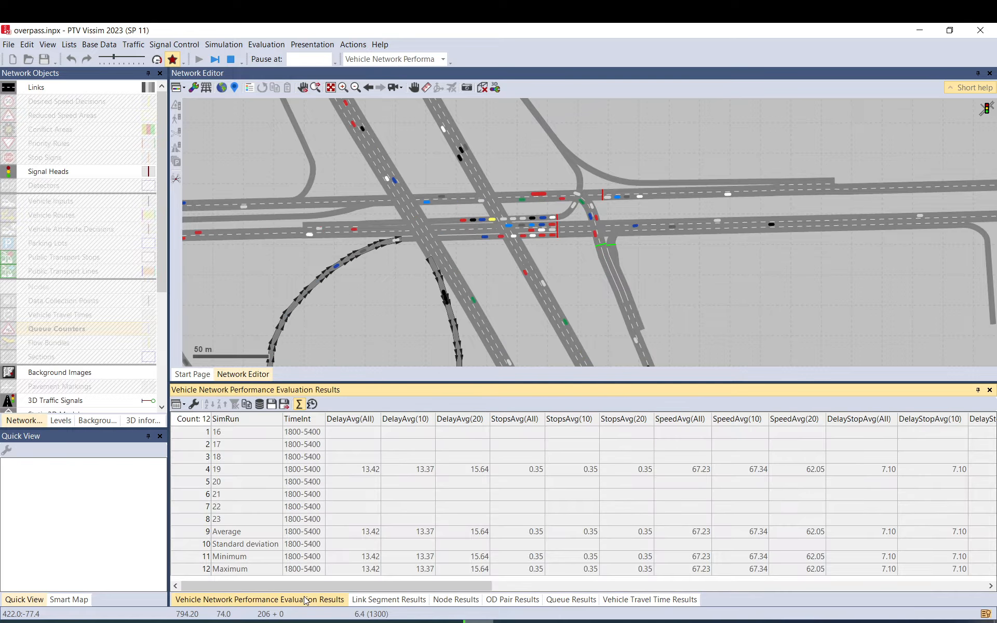
click(456, 601)
click(513, 600)
click(573, 601)
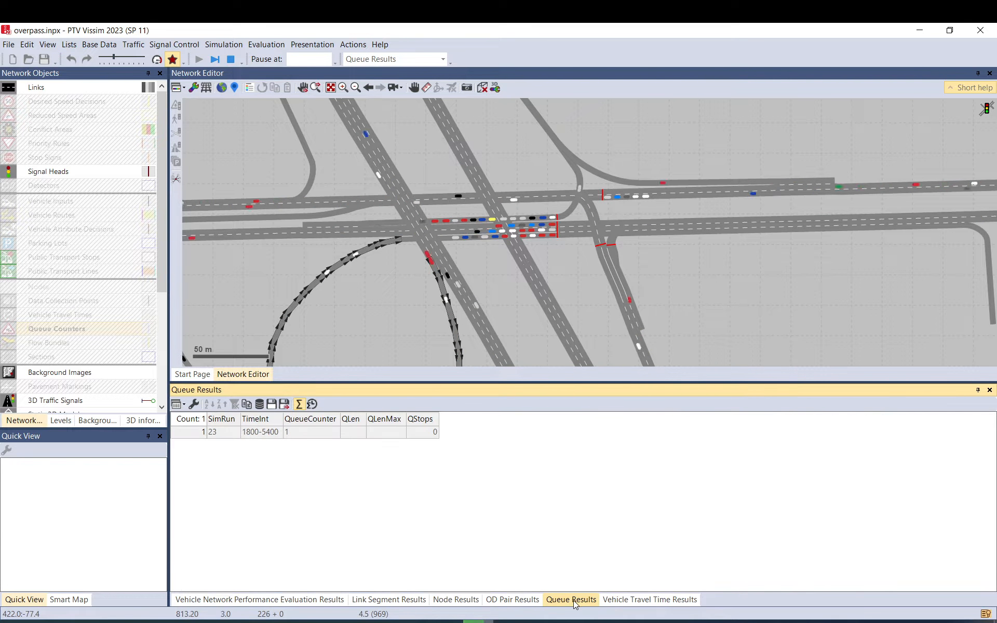
click(636, 603)
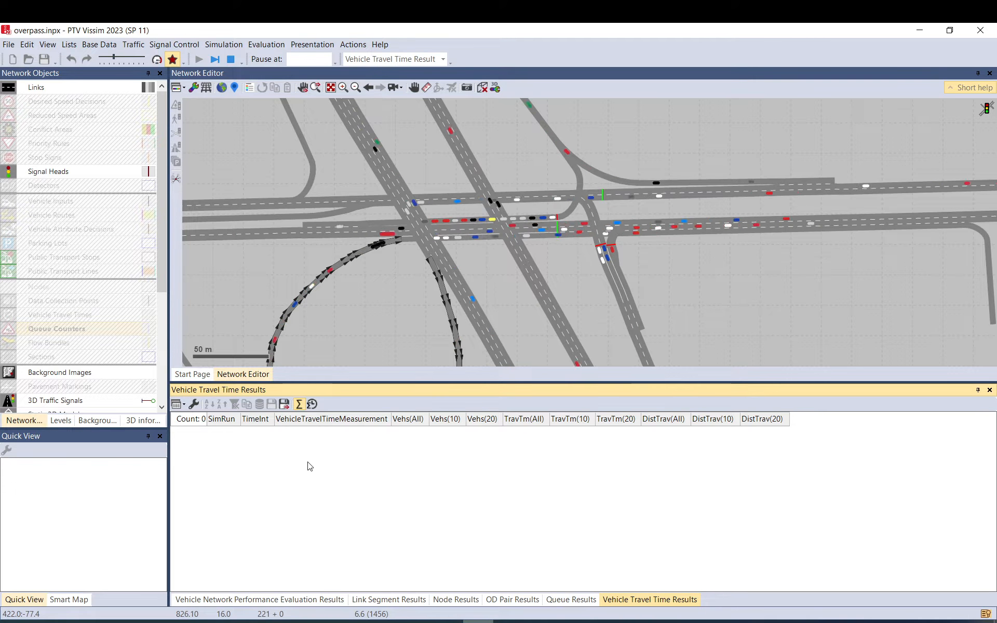
click(253, 601)
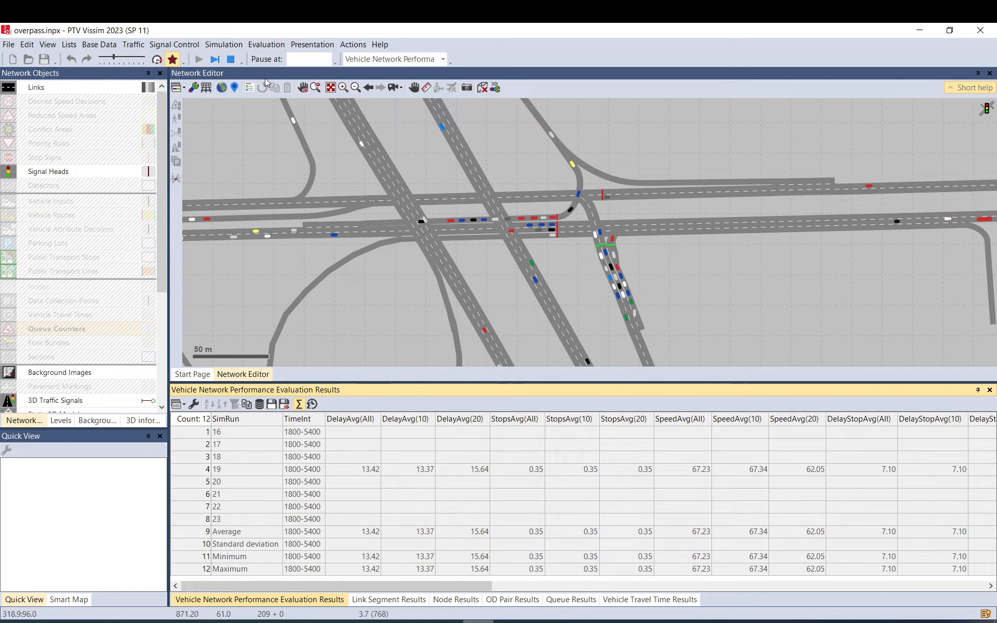
Stop the simulation and review the result management settings in the evaluation configuration.
click(234, 61)
click(267, 45)
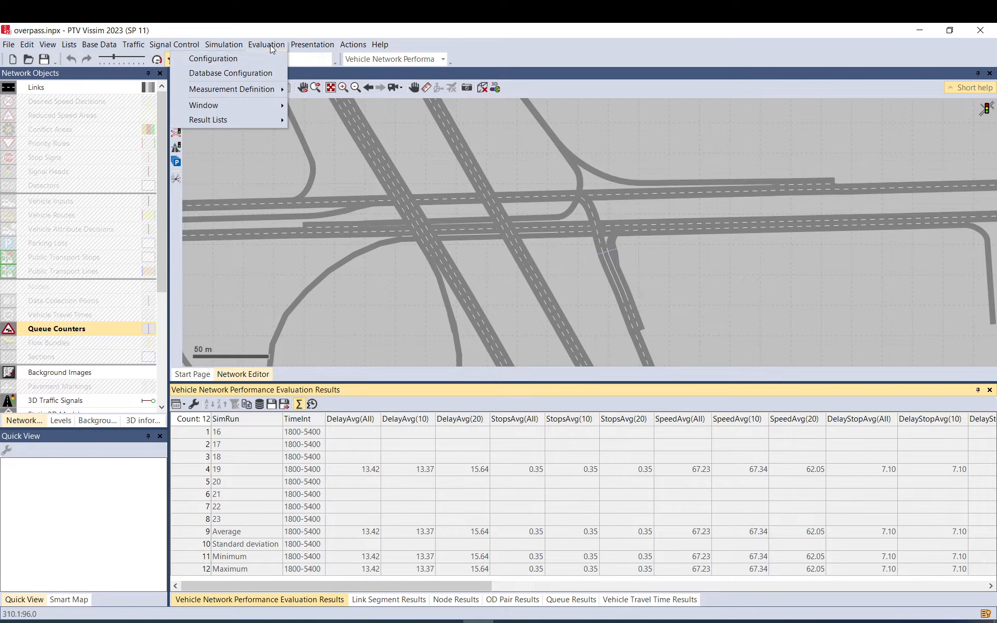
click(266, 58)
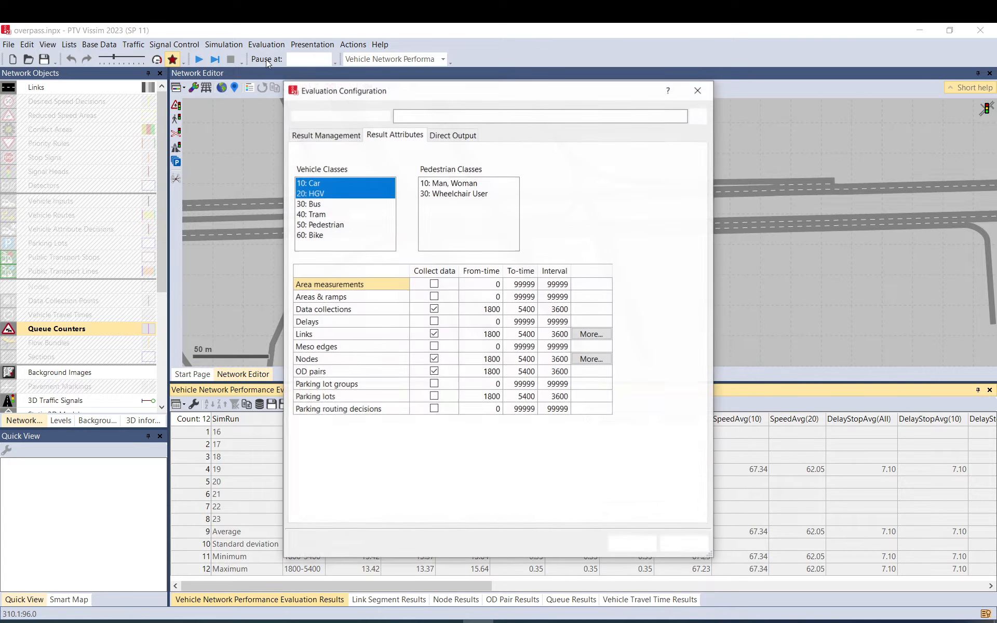
click(308, 139)
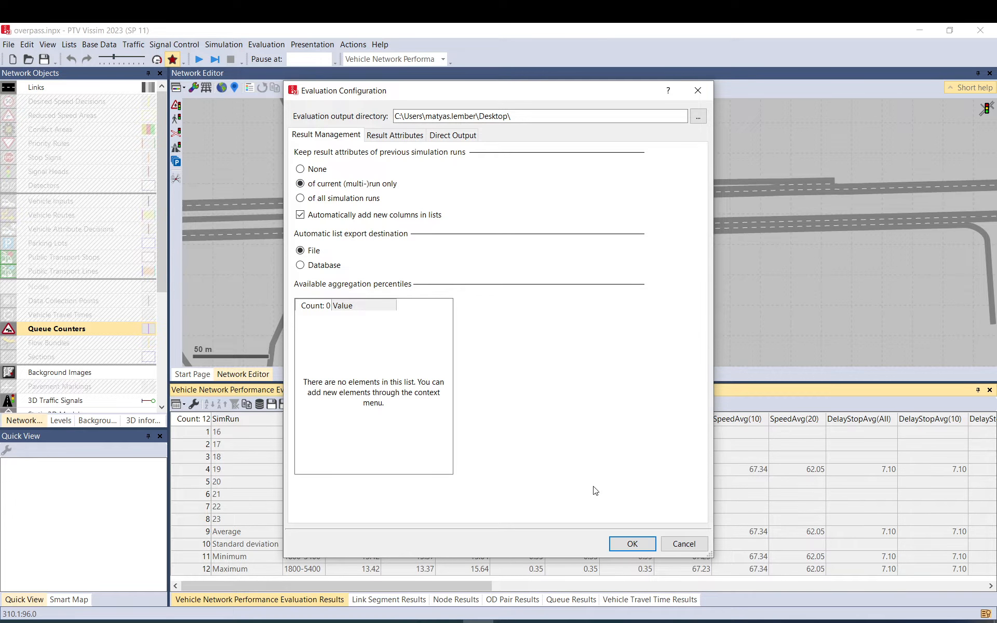
click(624, 546)
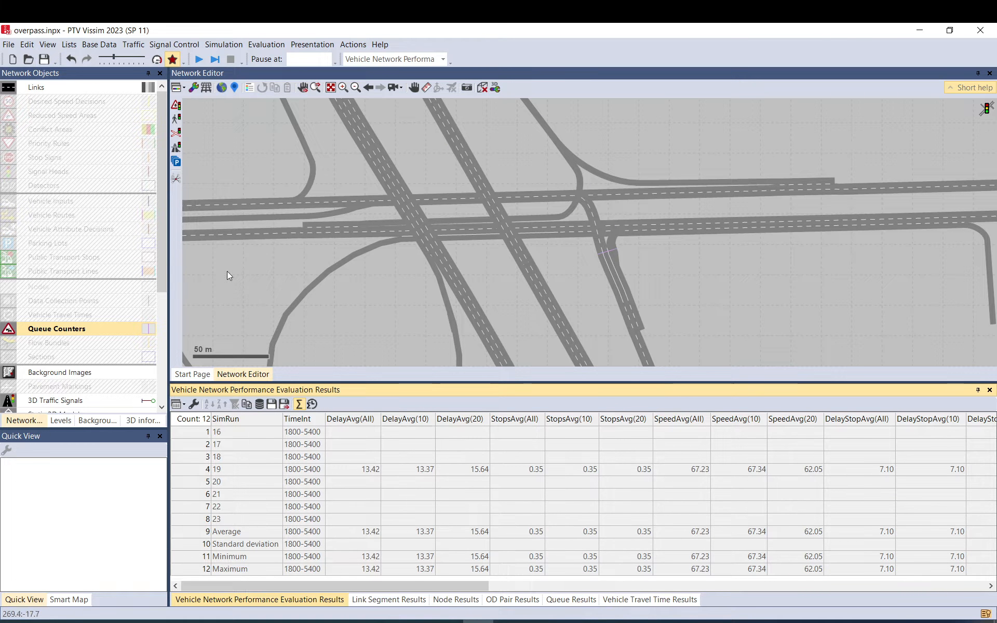
click(14, 48)
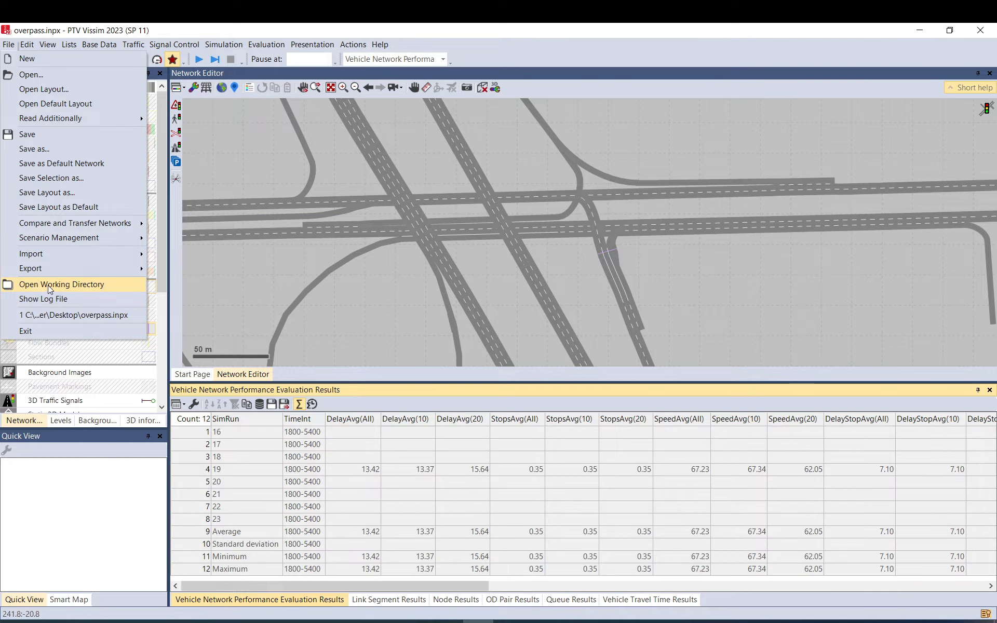
click(380, 305)
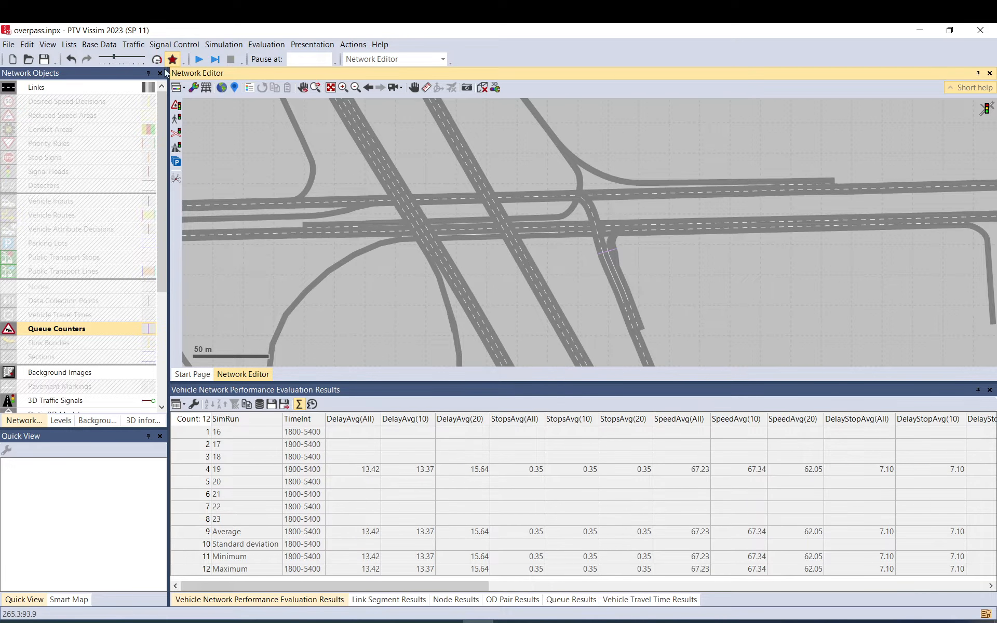
Open the dynamic assignment matrices list and open the warm matrix for editing.
click(131, 45)
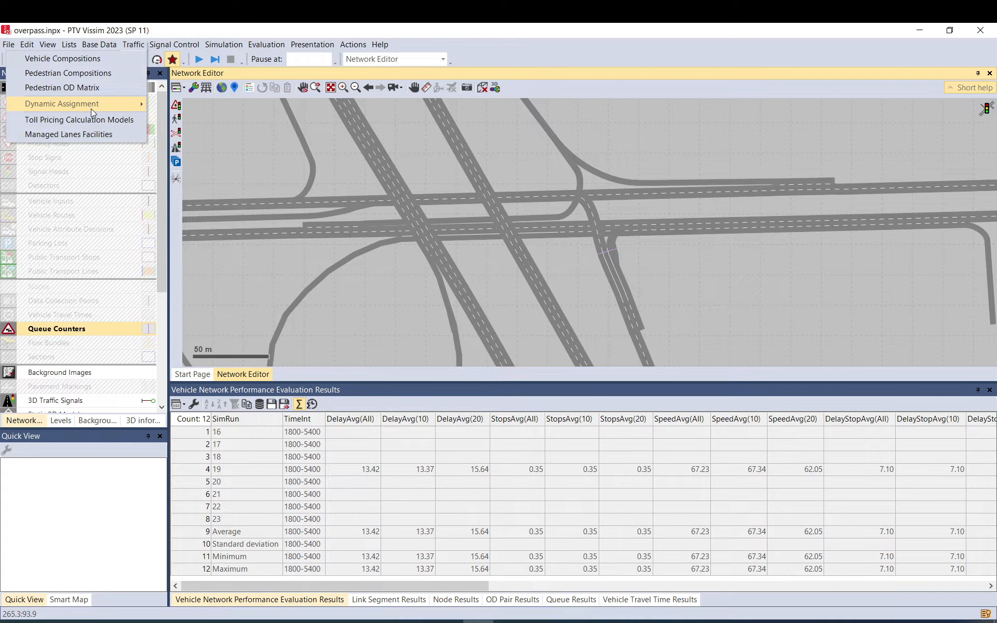
mouse_move(92, 108)
click(198, 116)
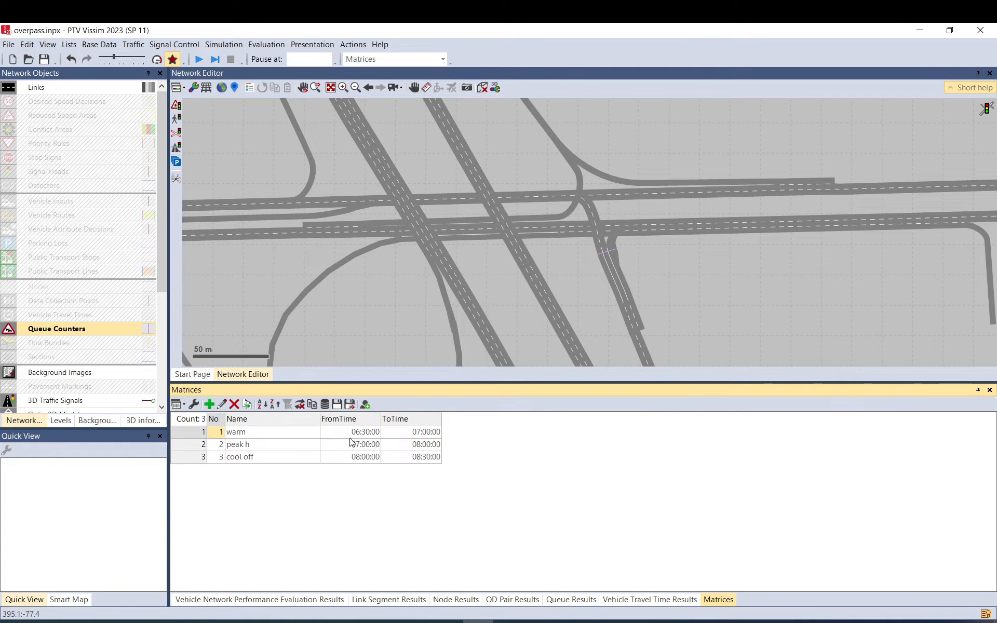
double_click(198, 432)
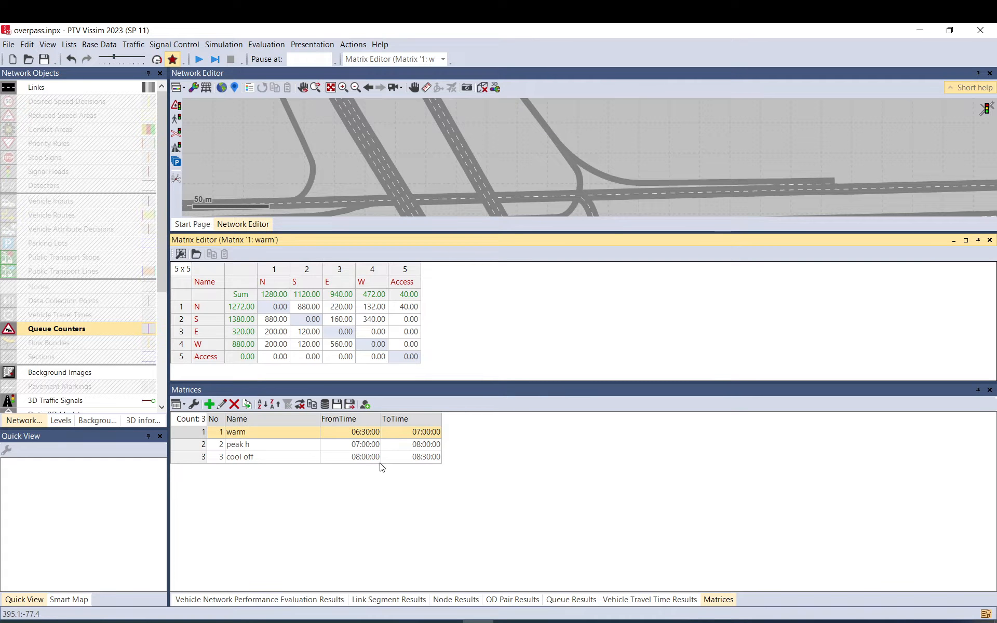
Set the demand from S to W in the warm matrix to 200.
drag(437, 195, 426, 159)
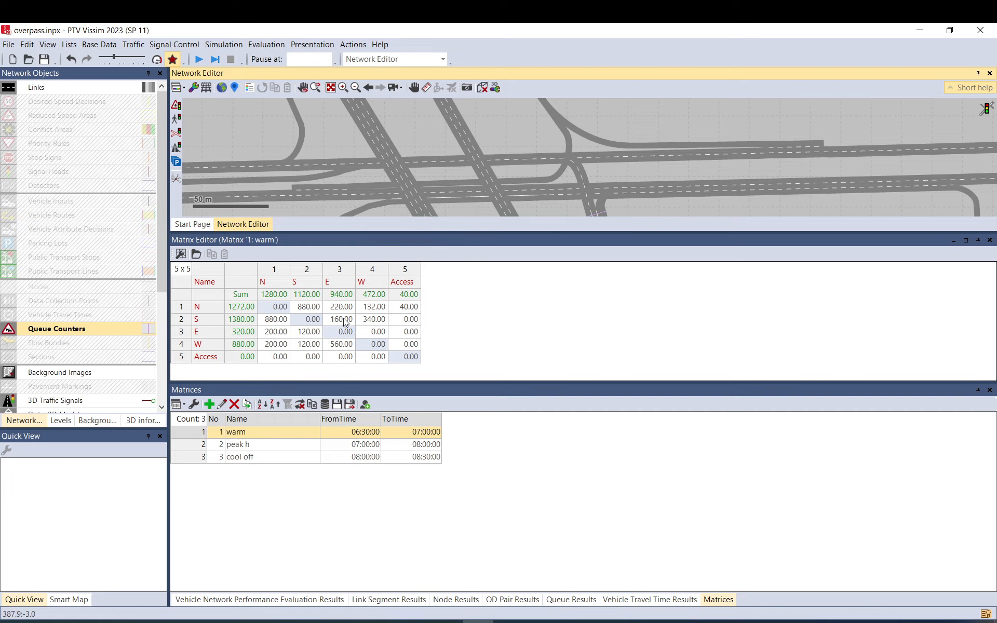
click(281, 321)
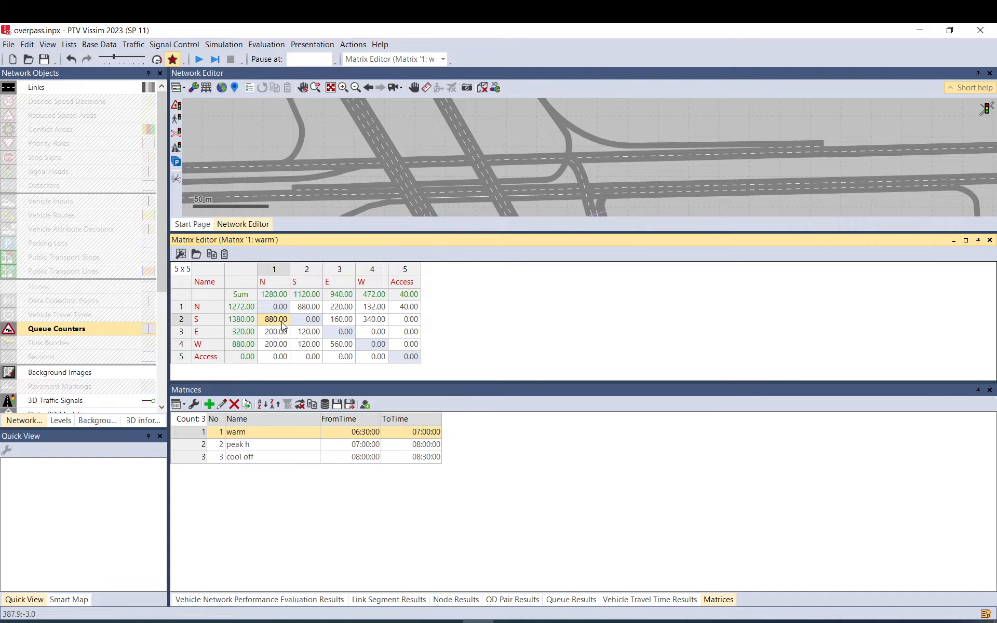
click(373, 322)
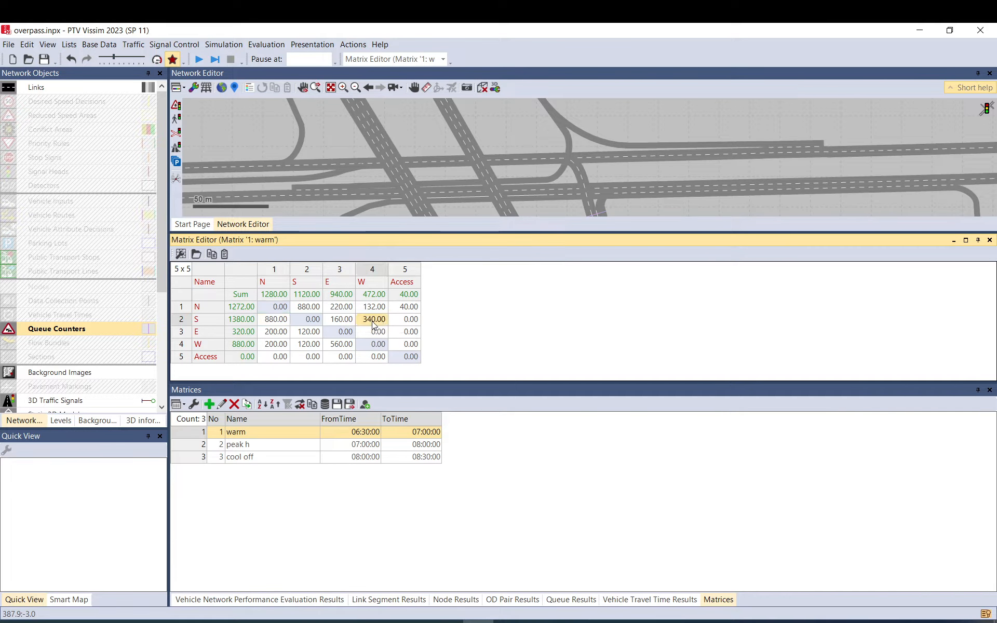
text(200)
key(Return)
Open the peak h matrix and check its demand from S to W.
click(365, 444)
double_click(185, 445)
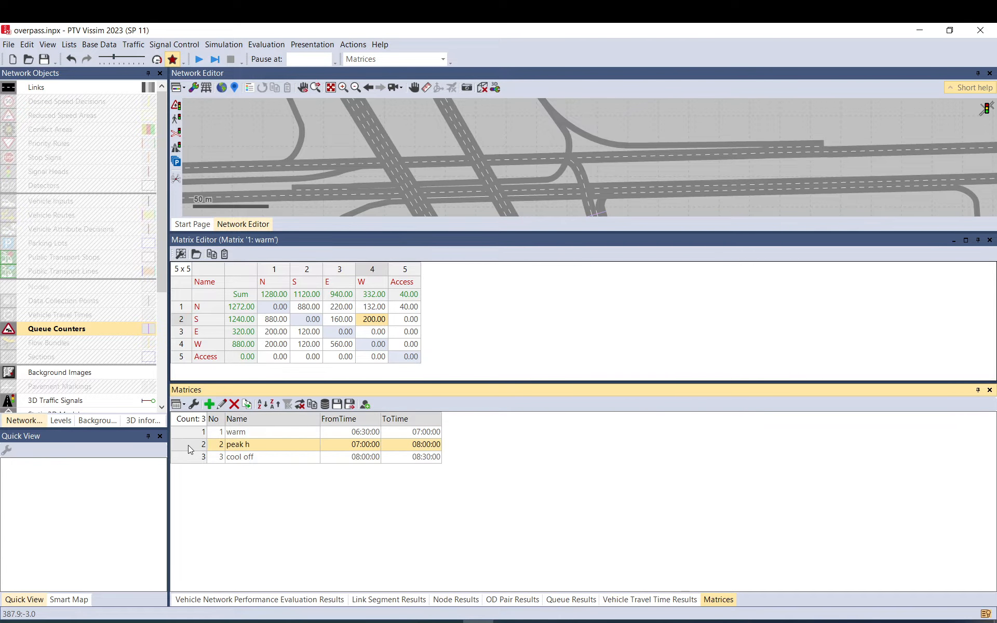
click(386, 333)
click(382, 320)
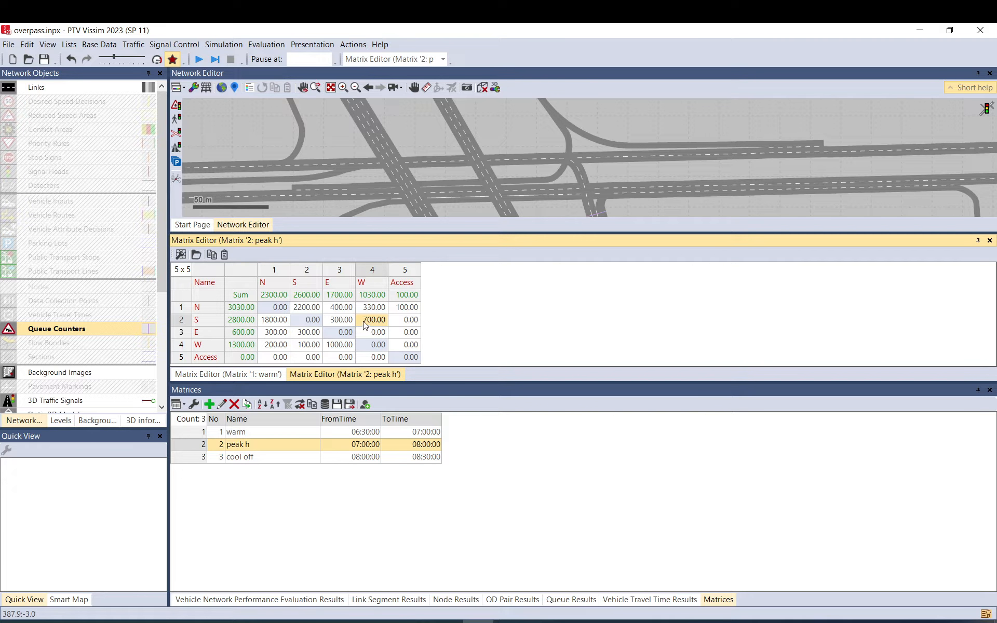
Set the demands from W to N and from E to N in the warm matrix to 100 each.
click(249, 375)
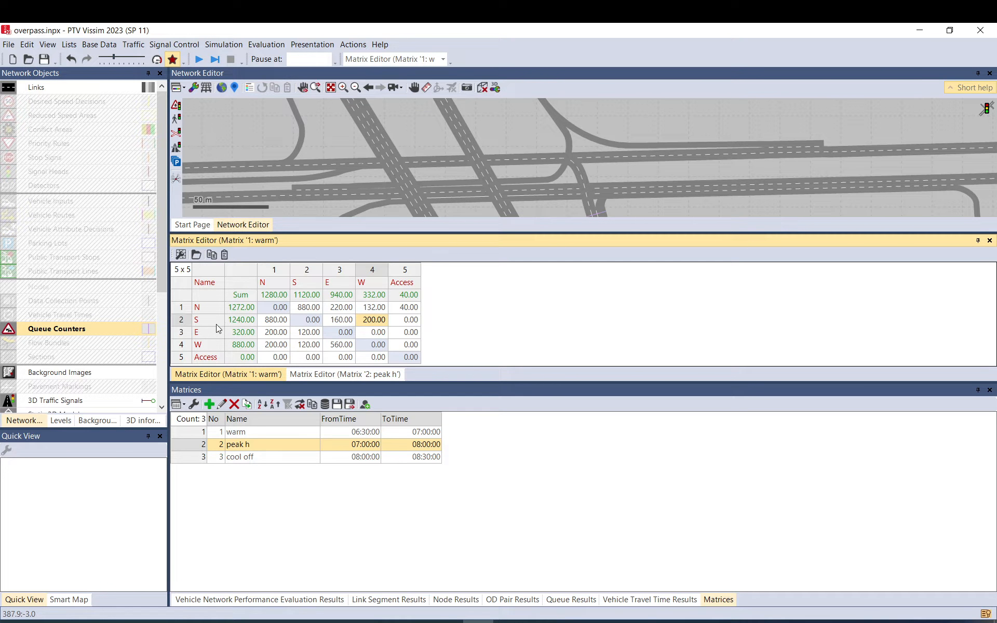
click(204, 345)
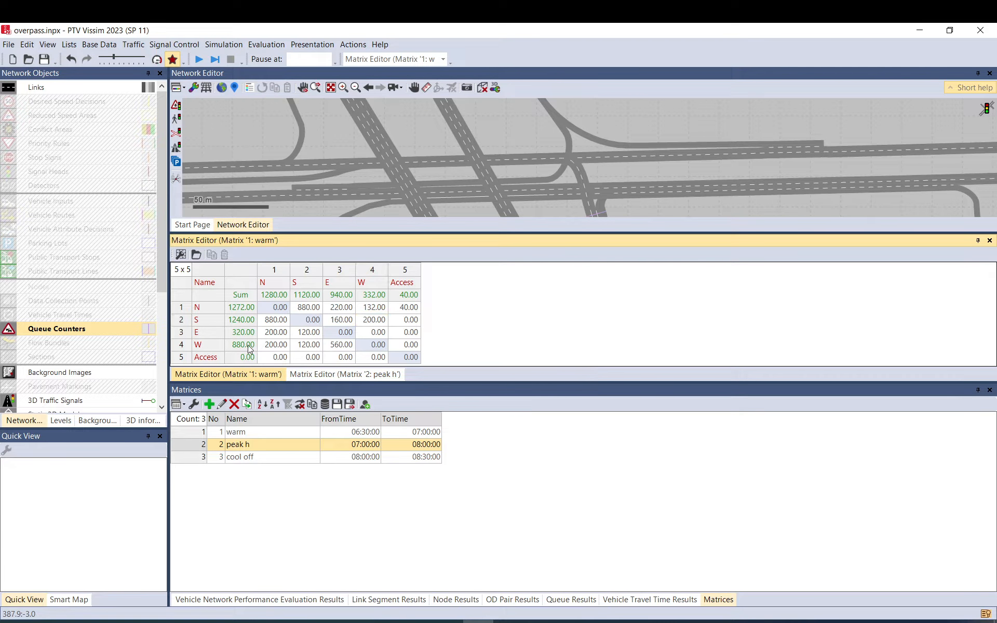
click(277, 345)
text(100)
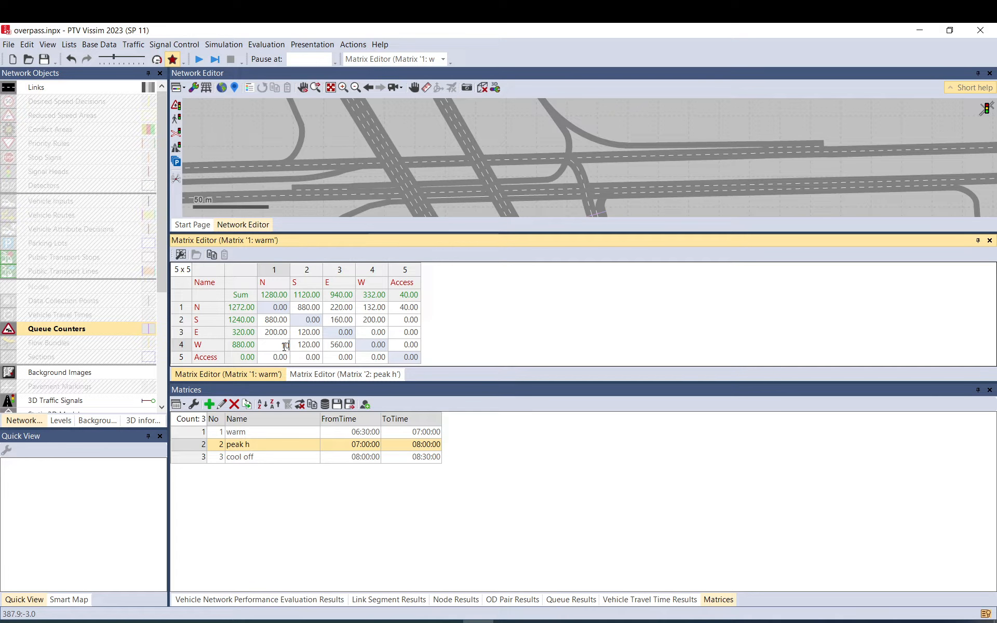
click(275, 320)
click(276, 333)
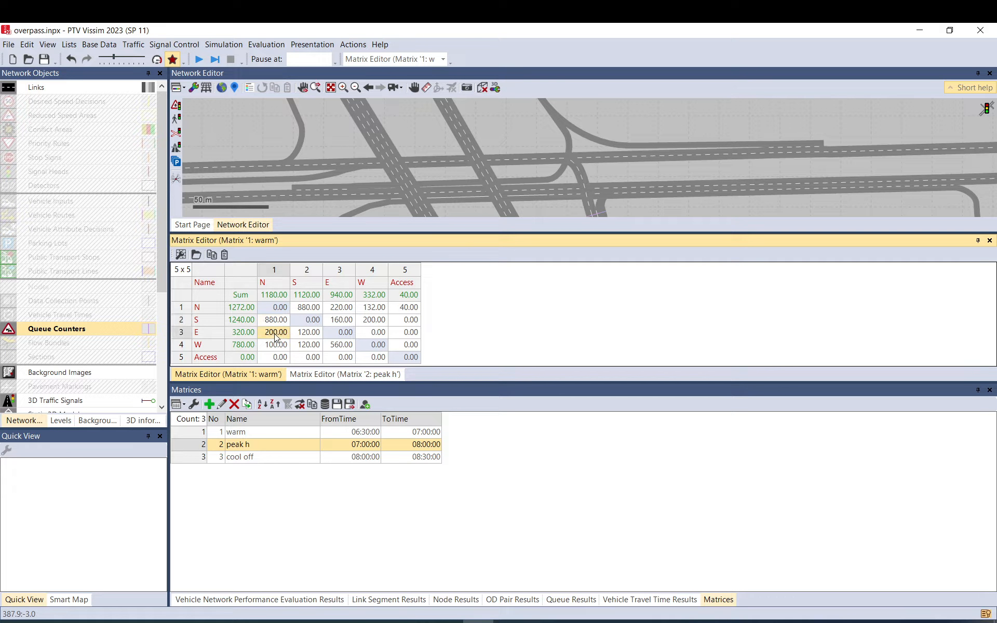
text(100)
Set the demand from W to N in the peak h matrix to 150.
click(203, 458)
click(198, 434)
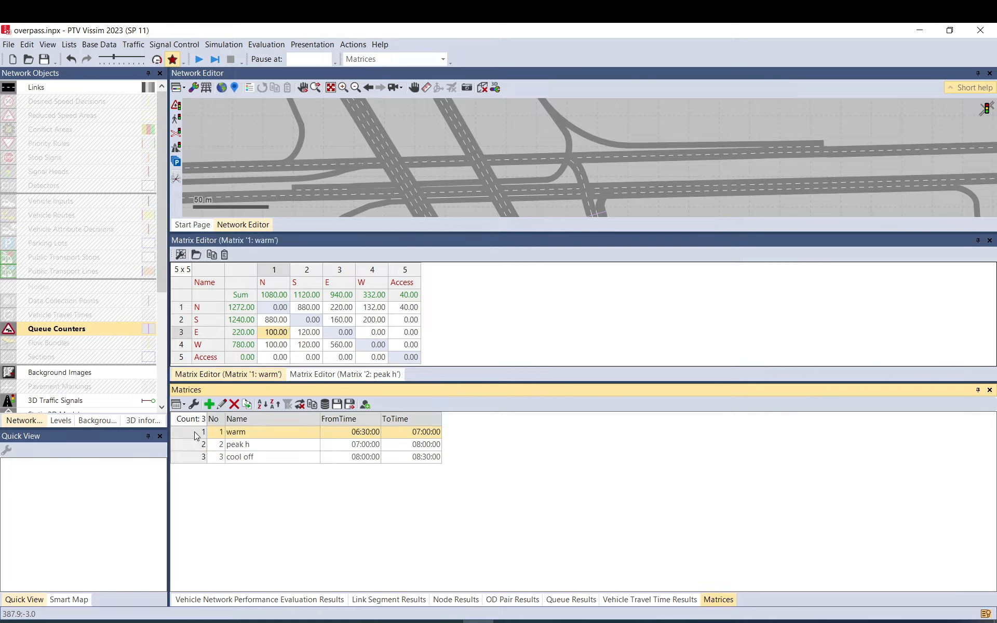
click(201, 445)
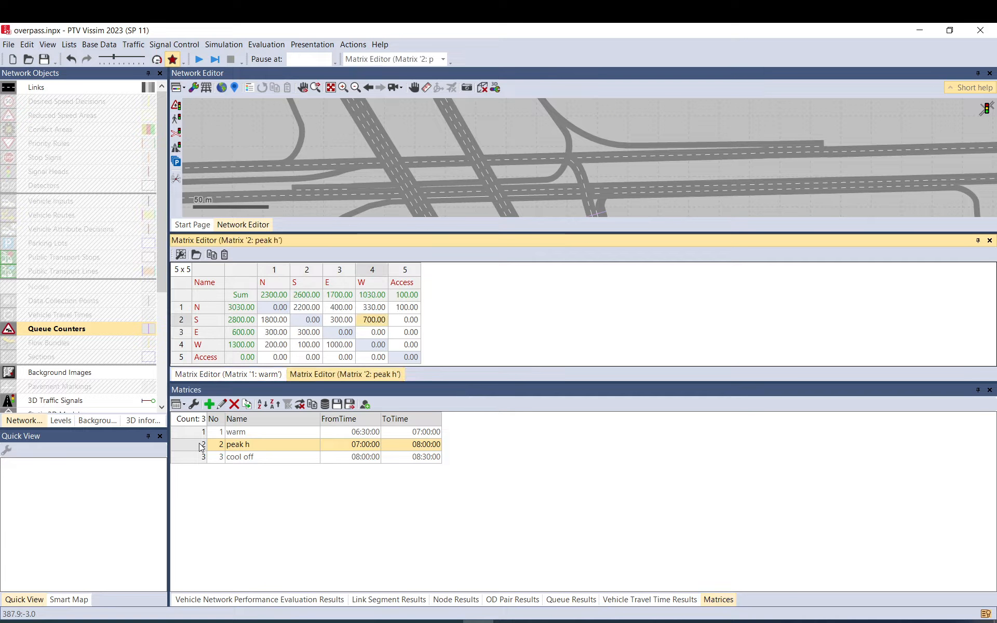
click(274, 344)
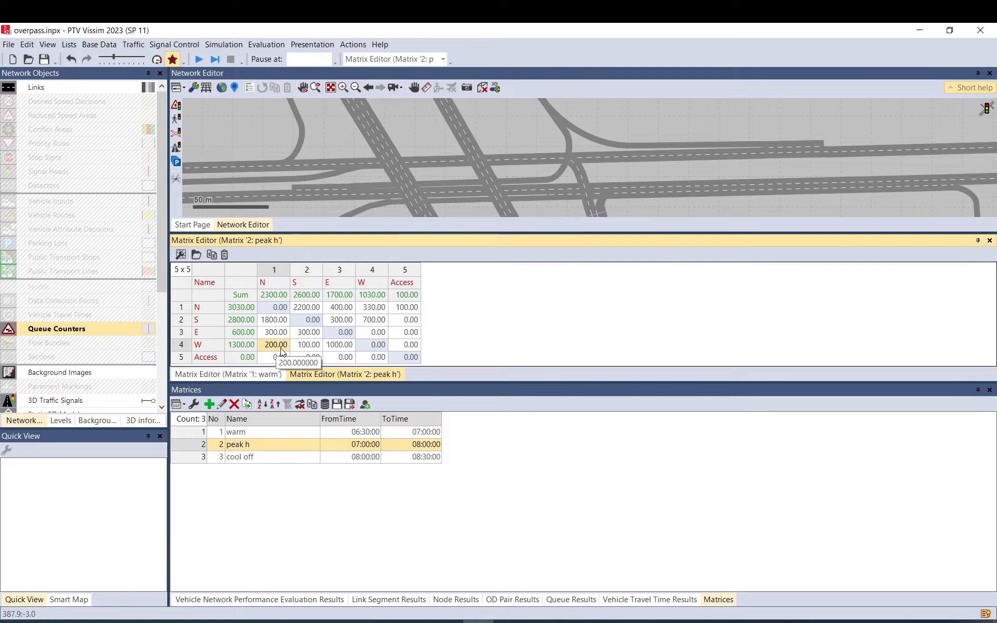
text(150)
click(331, 494)
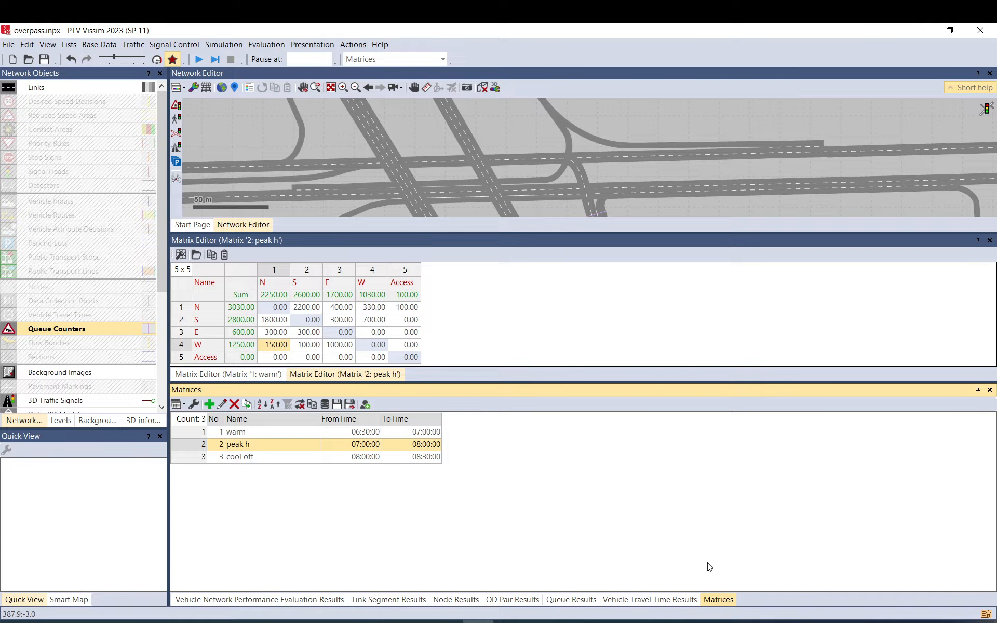
Close both matrix editors and enlarge the network view above the matrices list.
click(182, 436)
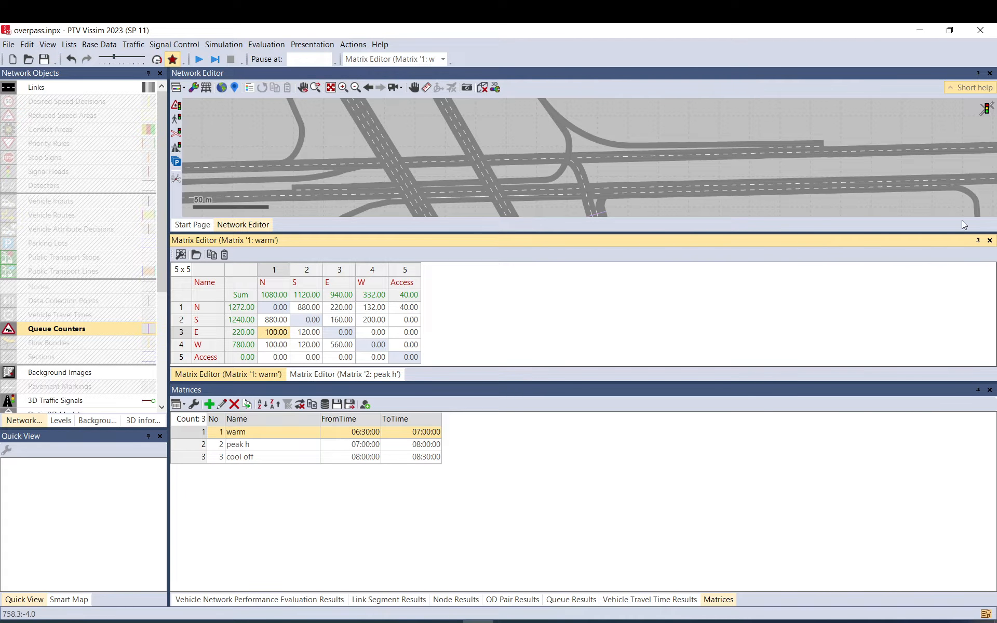
click(989, 240)
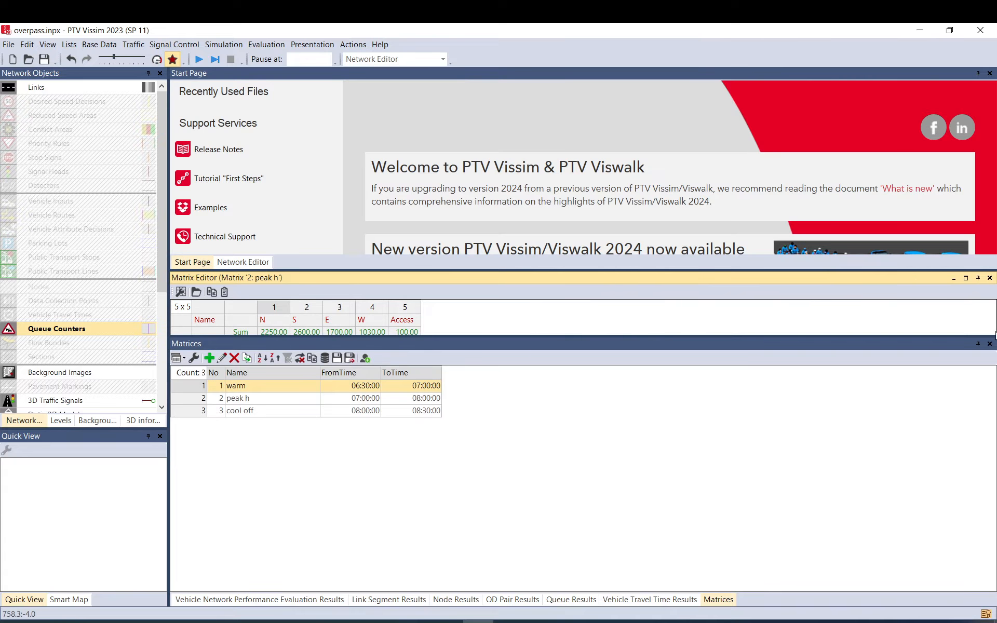
click(990, 279)
click(233, 290)
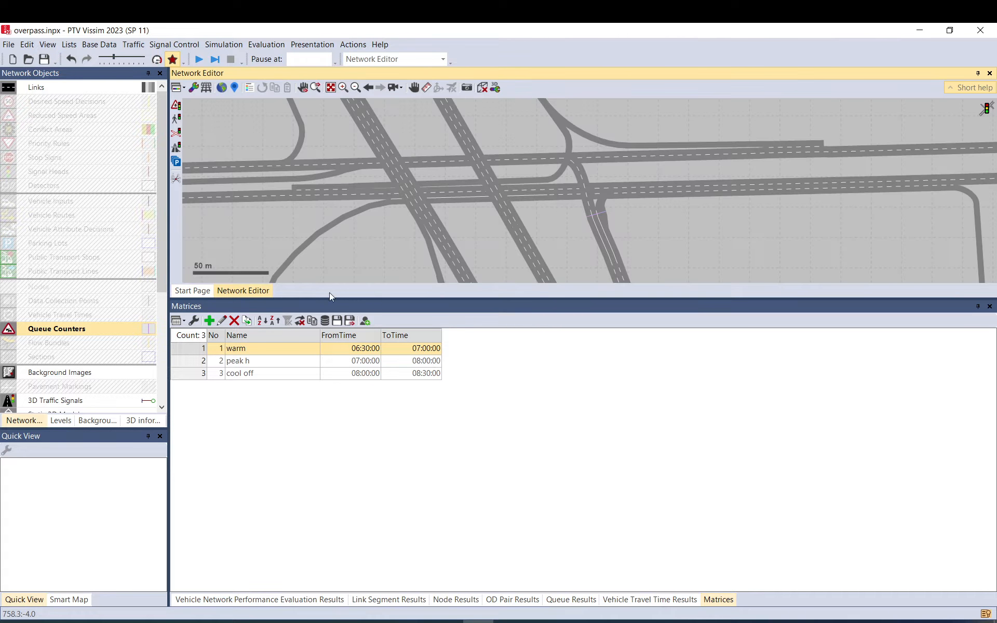
click(548, 302)
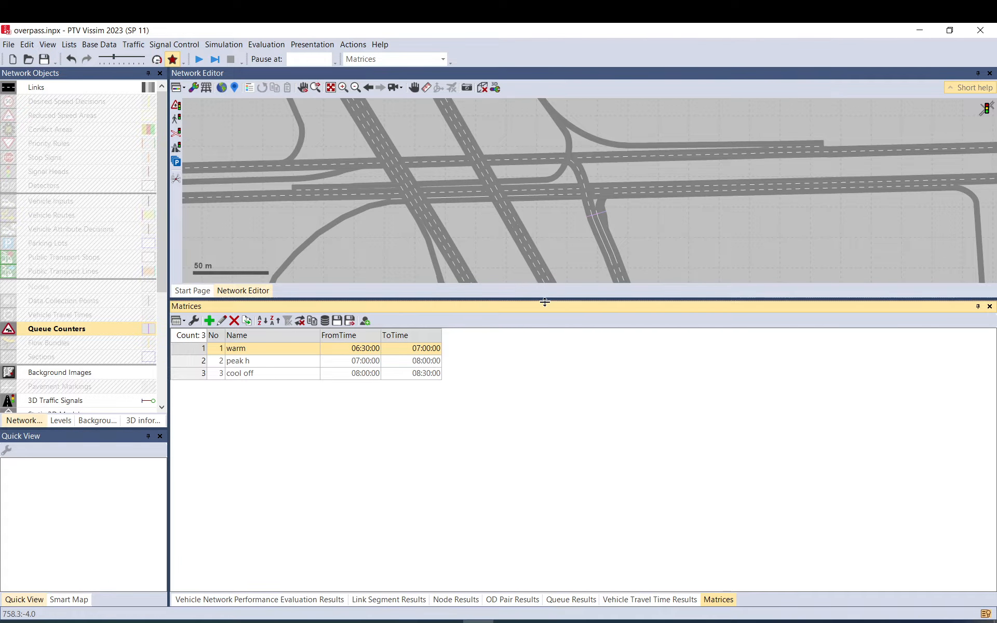
drag(545, 301, 583, 544)
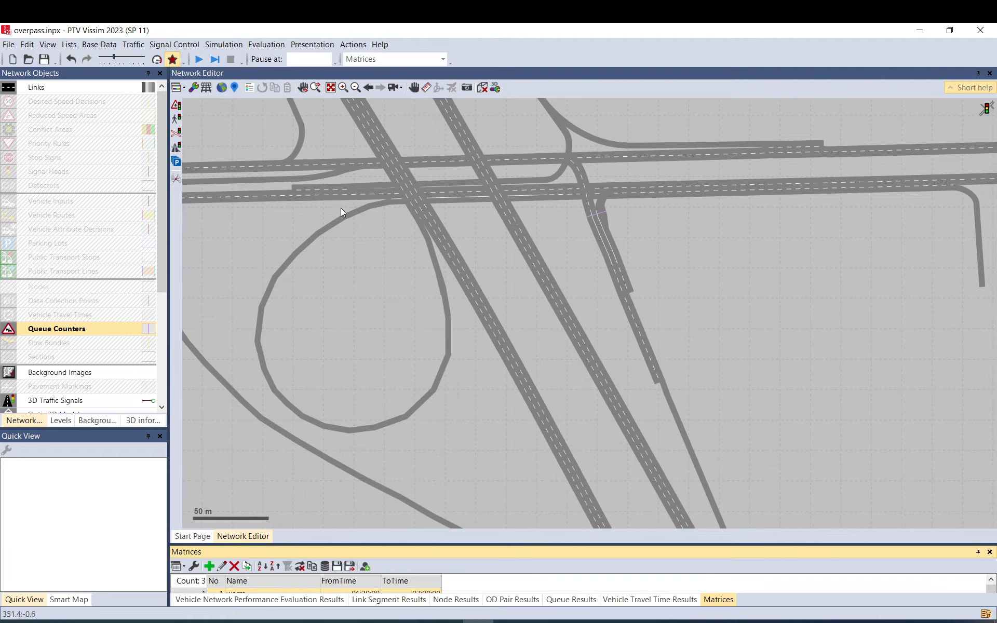
Start the simulation, advance it at maximum speed and return it to normal speed.
click(199, 60)
click(491, 330)
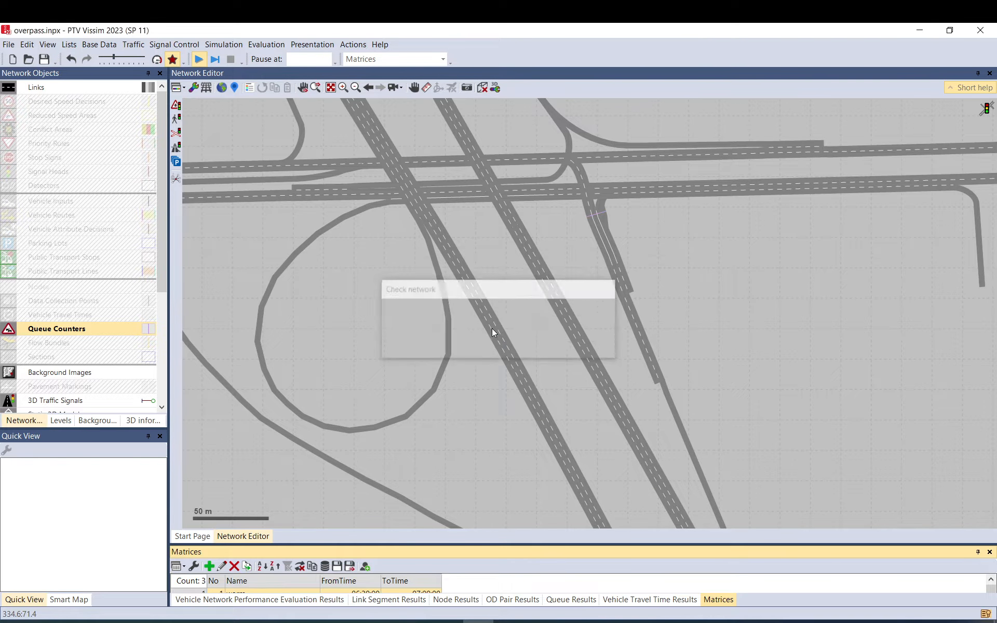
click(497, 276)
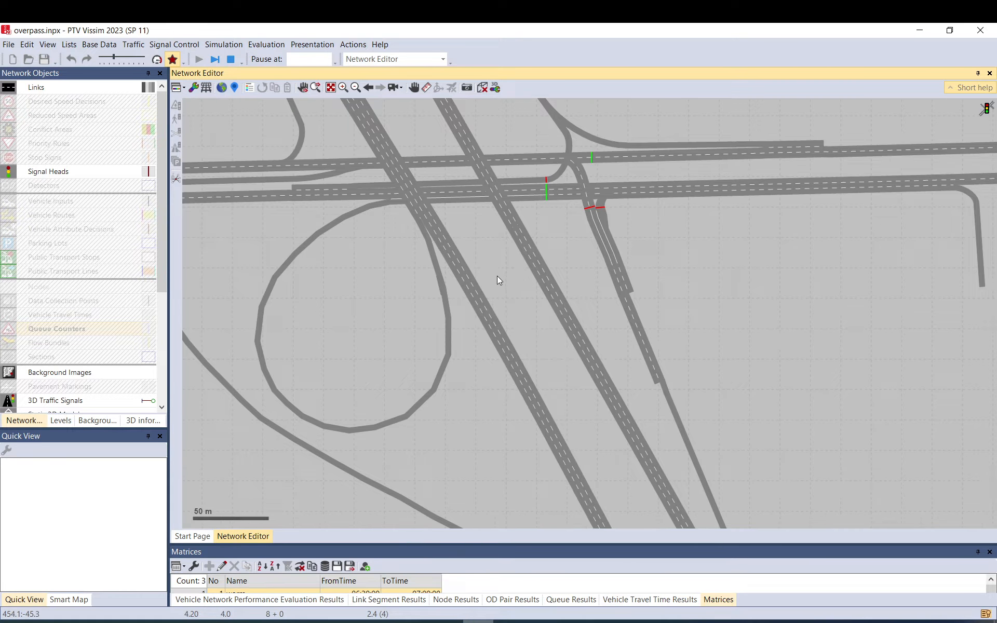
drag(497, 277, 485, 389)
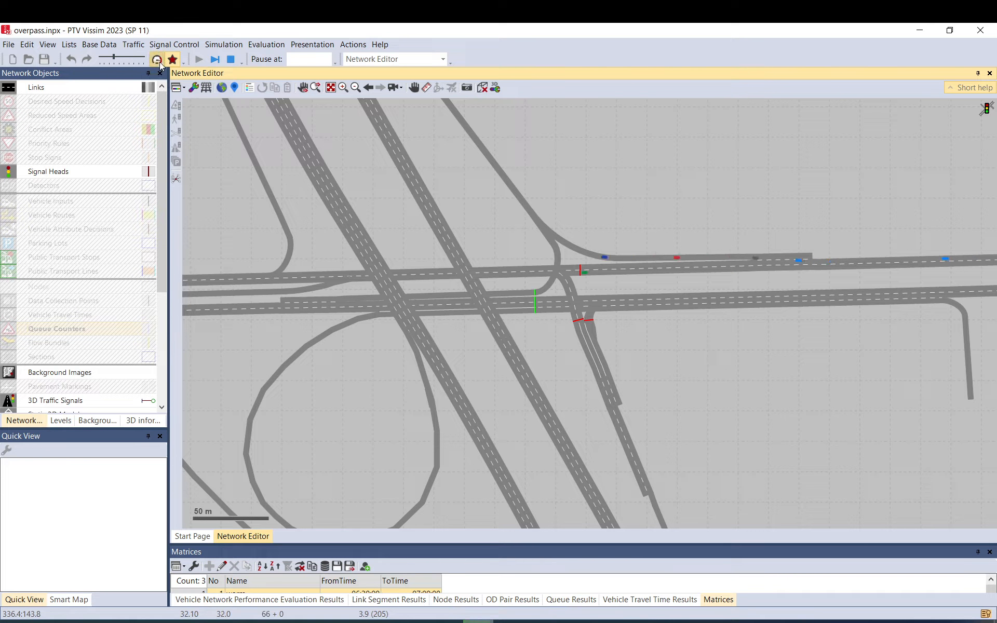
click(158, 60)
click(156, 60)
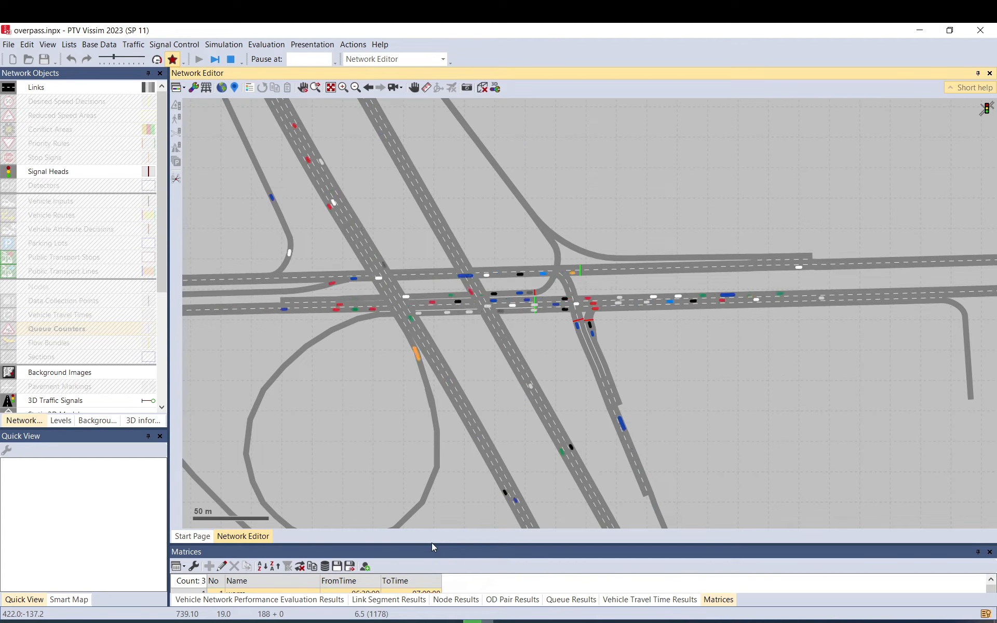
Show the vehicle network performance results in an enlarged results area and switch the simulation time display to time of day.
drag(432, 541, 431, 432)
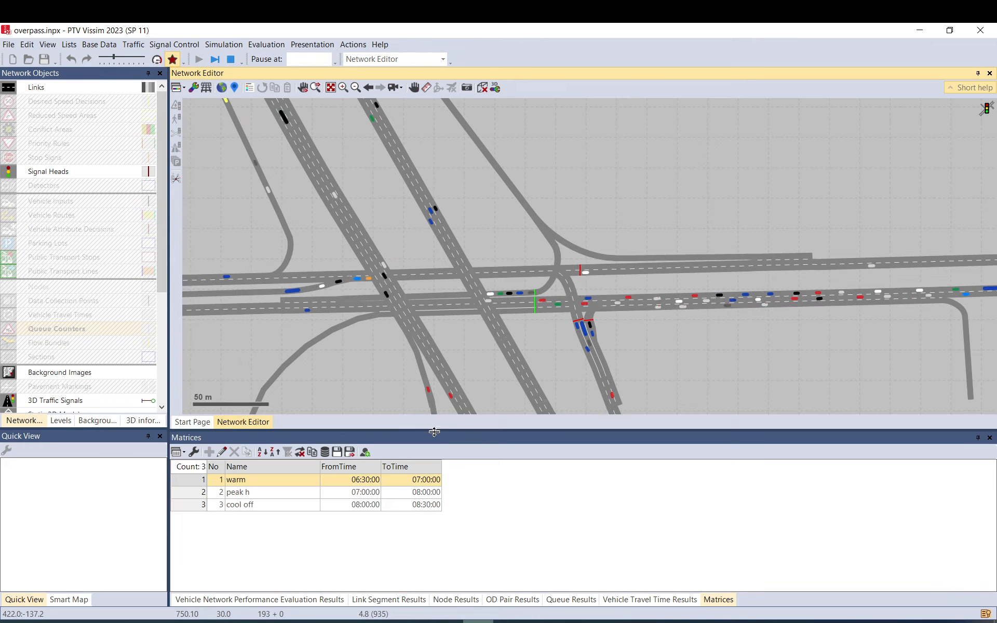
click(326, 600)
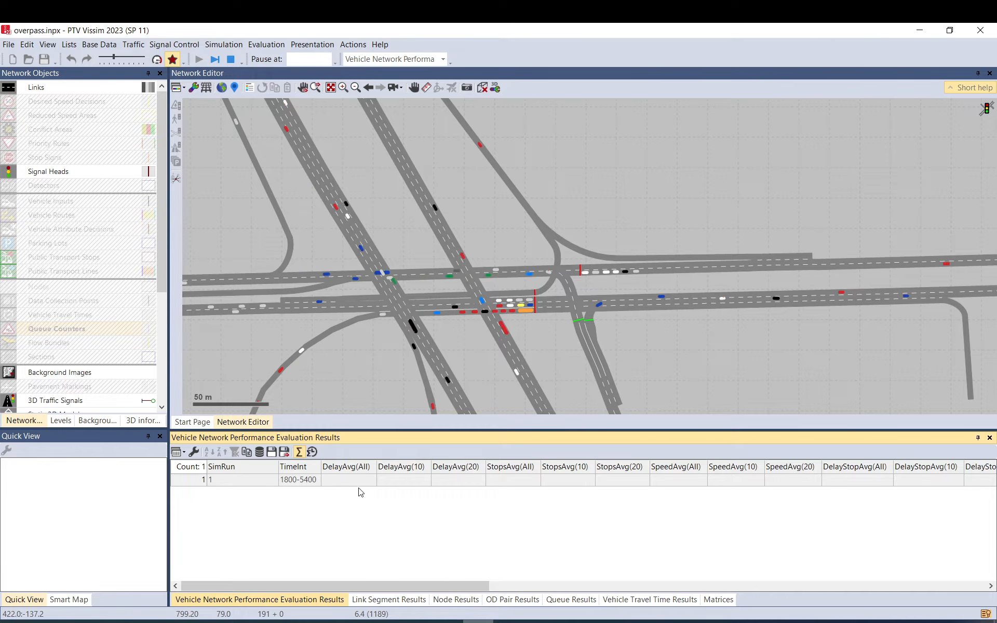
click(174, 615)
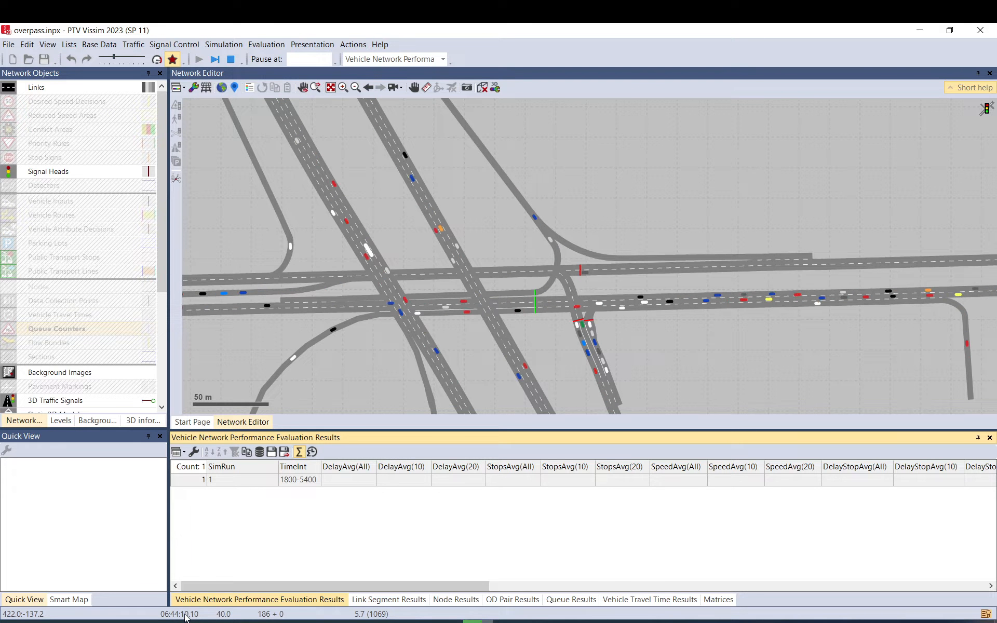
click(186, 617)
click(185, 617)
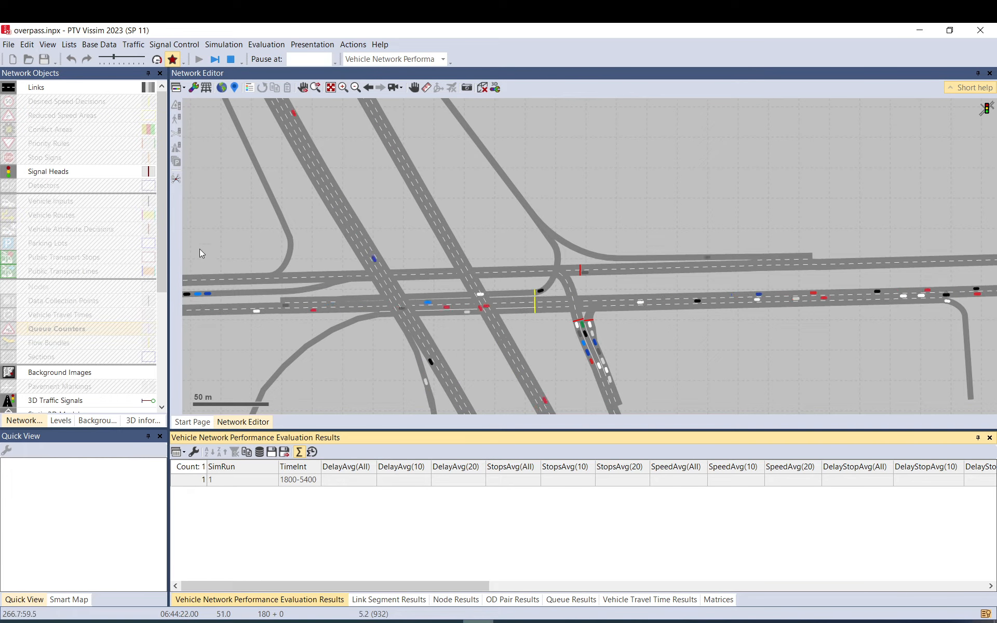
Set the simulation to pause at 7:00 and run it at maximum speed up to that time.
click(313, 59)
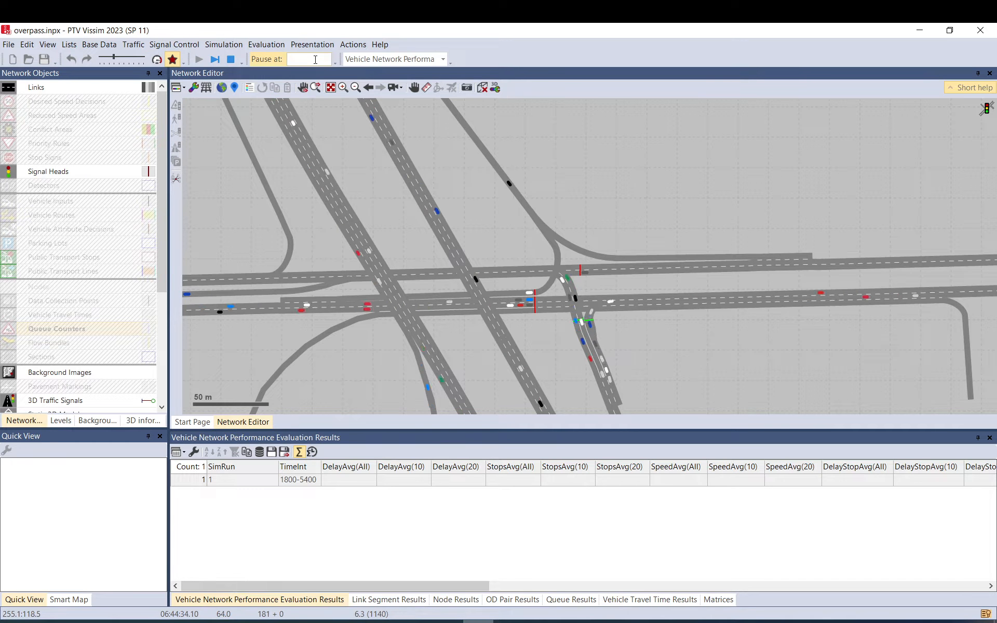
text(7:00)
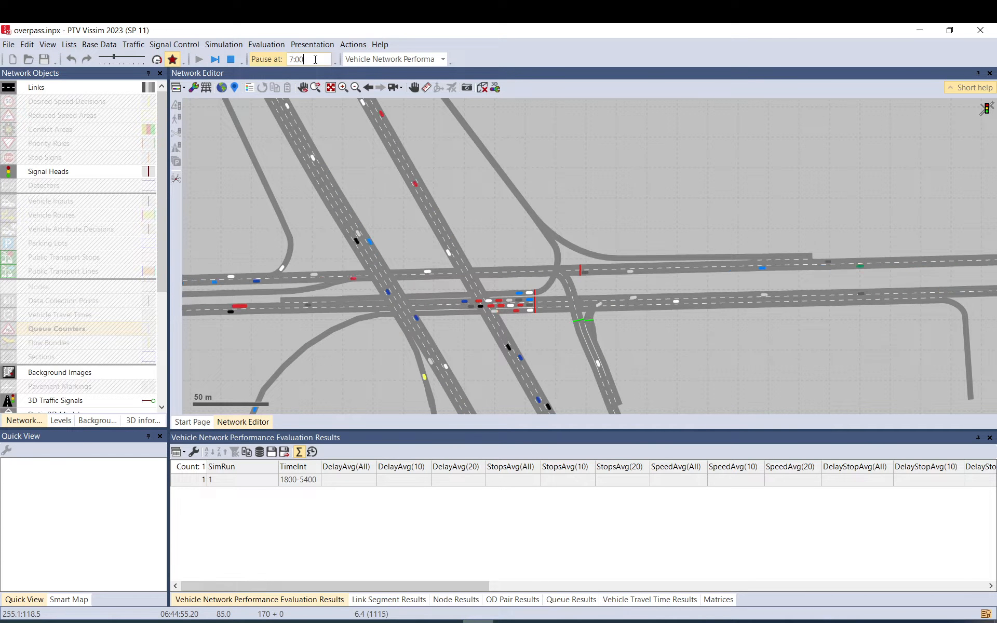
key(Return)
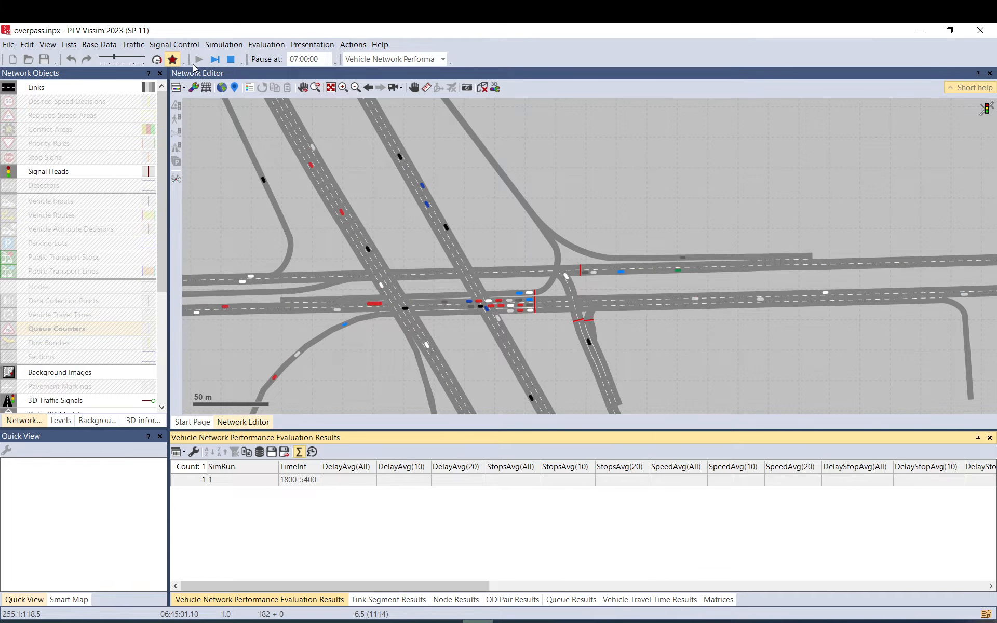
click(172, 59)
click(210, 154)
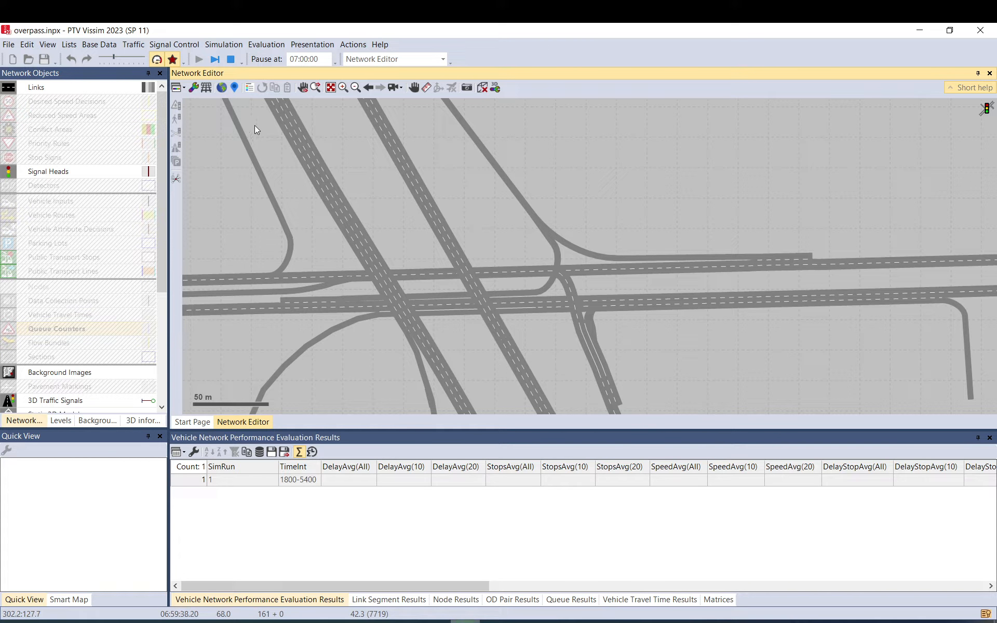
click(274, 108)
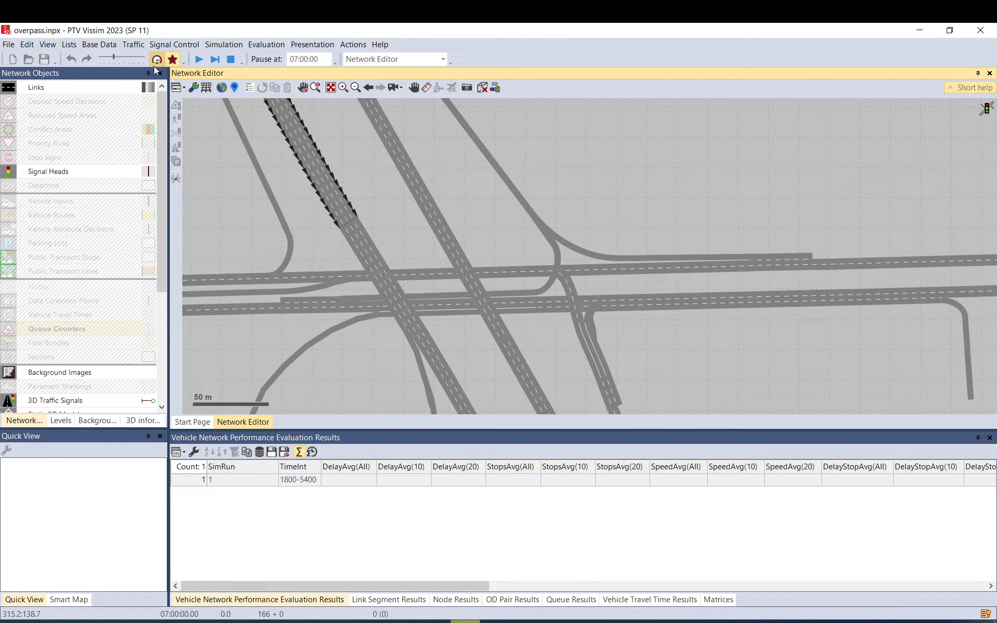
Resume the simulation with quick mode turned off and switch from the network performance results to the link segment results.
click(202, 61)
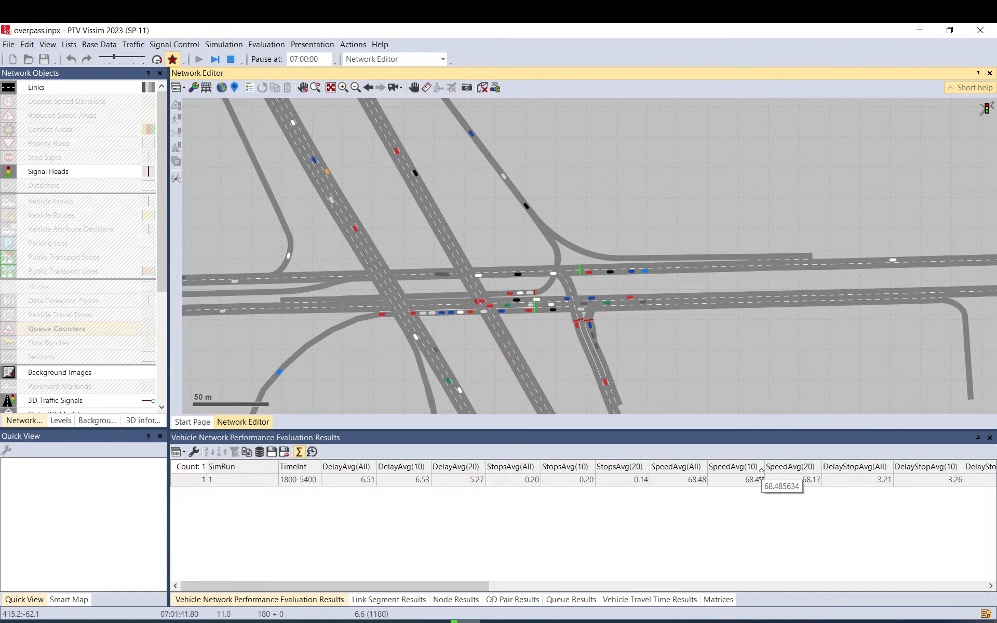
drag(453, 585, 863, 537)
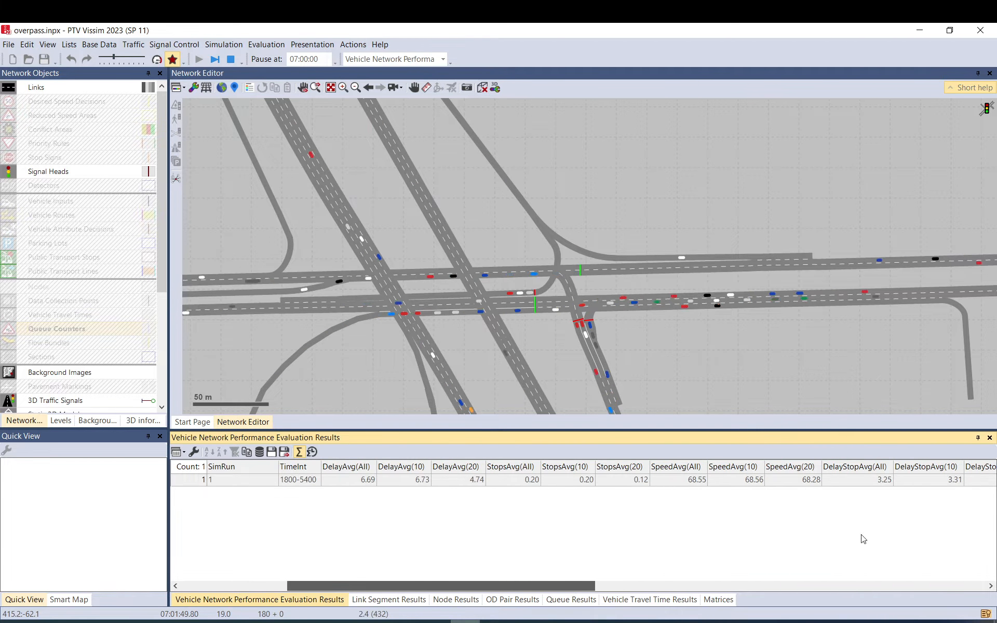
click(371, 601)
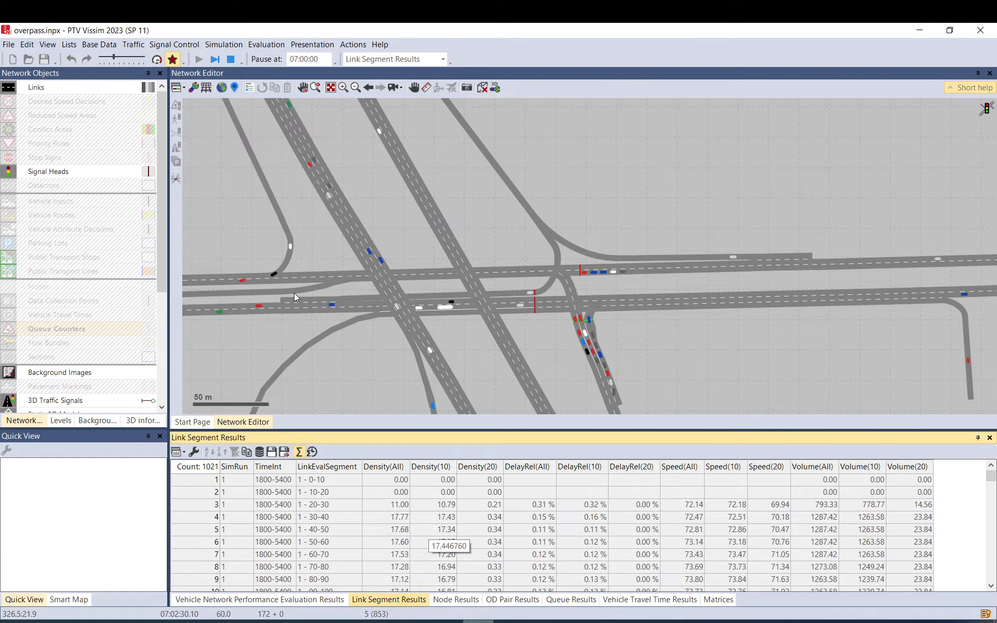
click(172, 59)
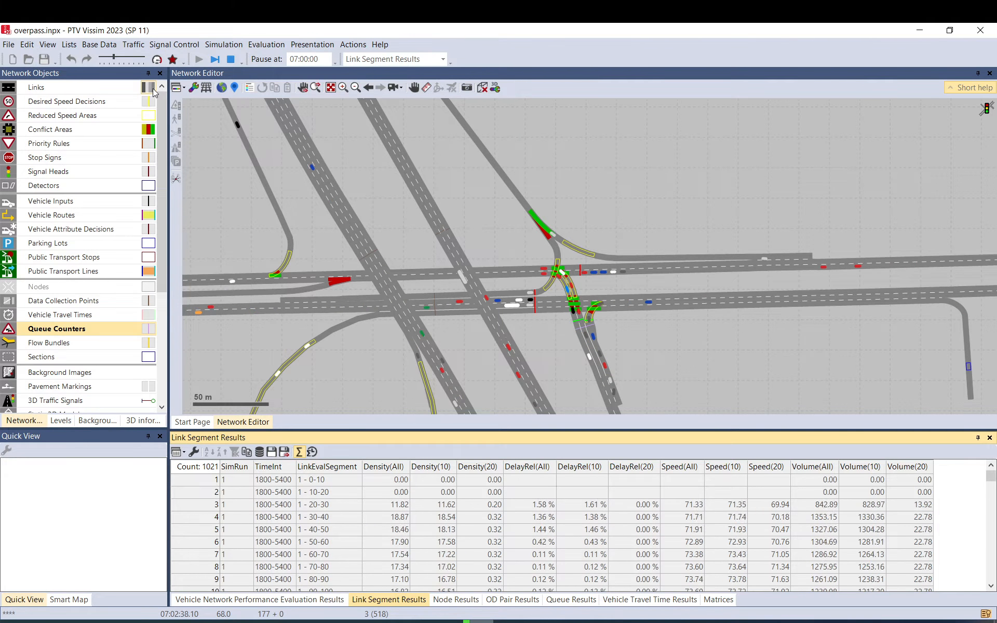
Try to change the drawing mode of the links while the simulation is running.
right_click(154, 93)
click(244, 140)
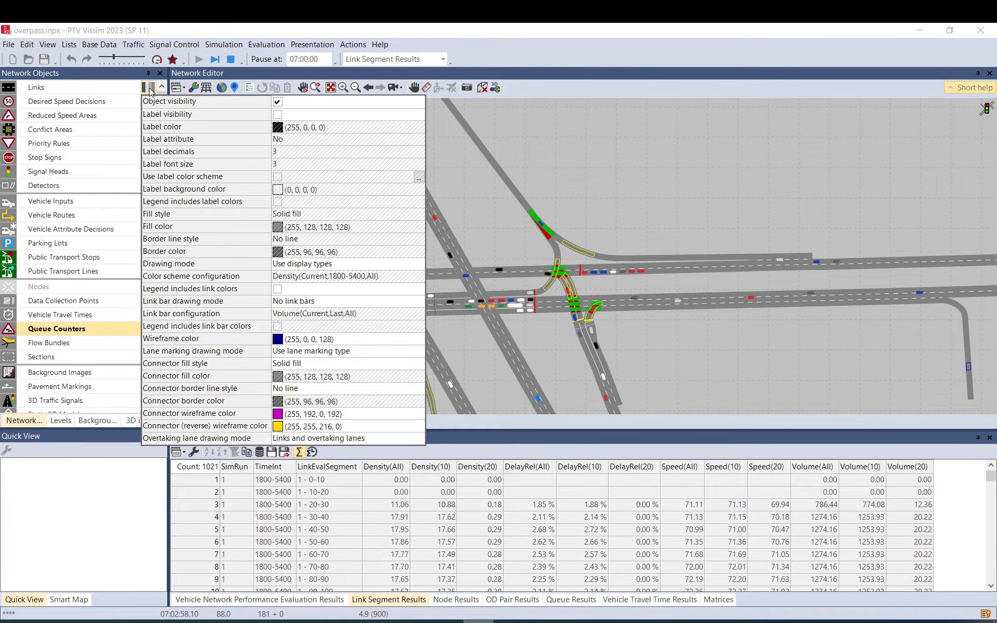
right_click(150, 91)
click(239, 147)
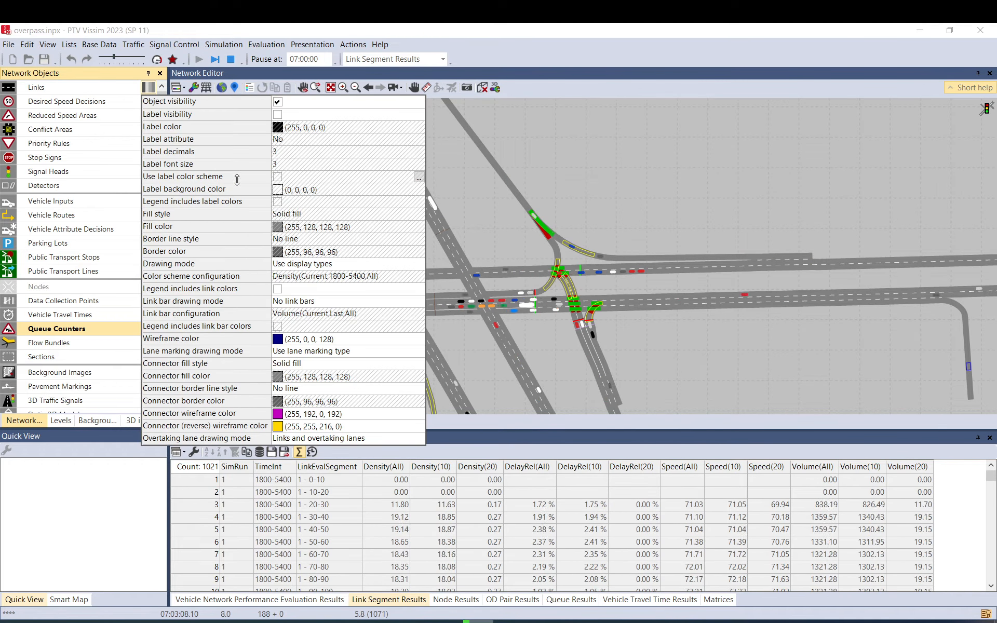
click(411, 269)
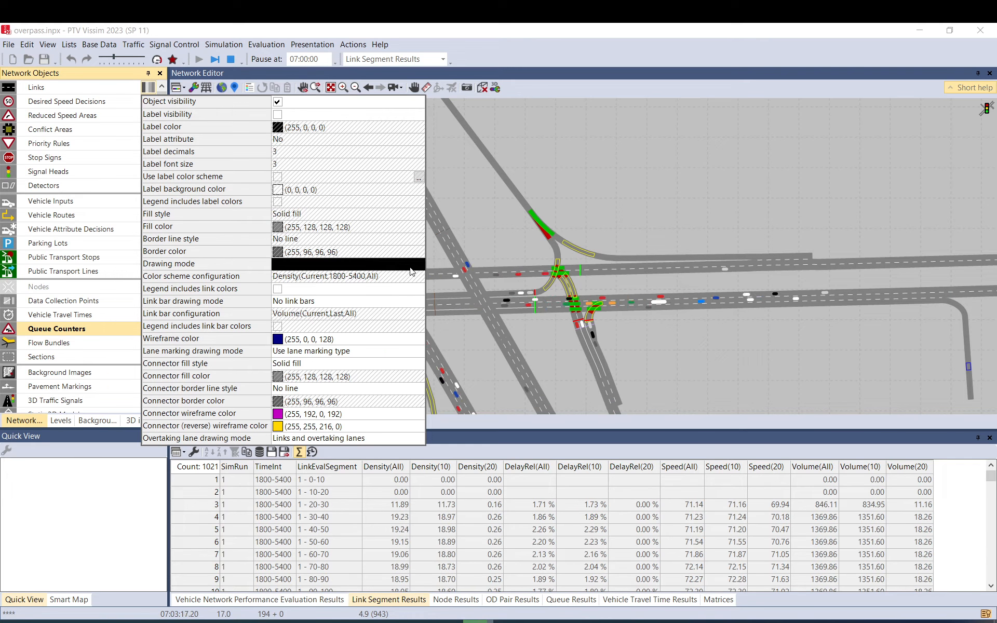
click(420, 266)
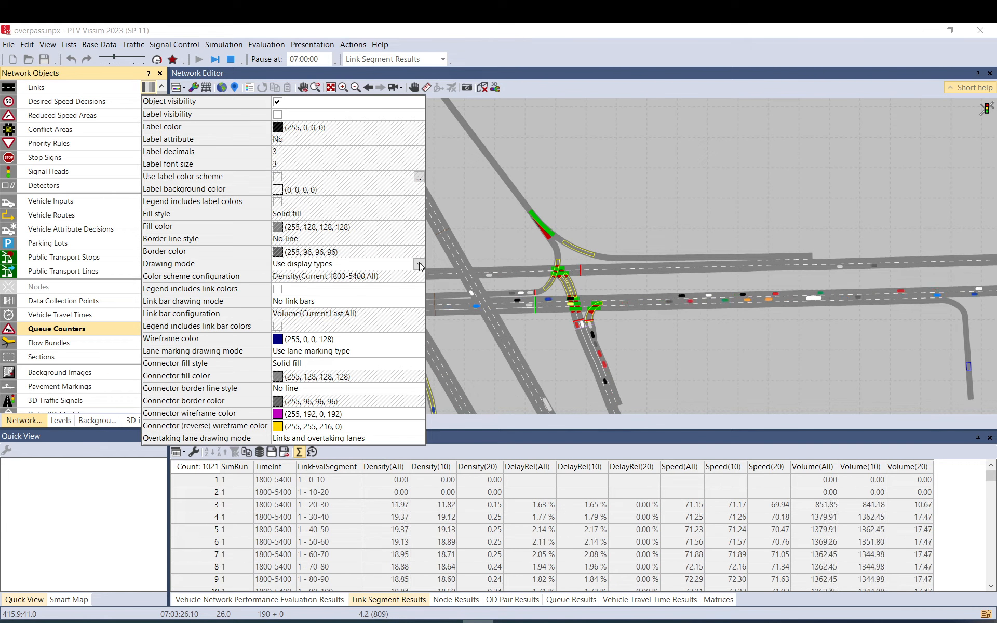
click(419, 264)
click(338, 276)
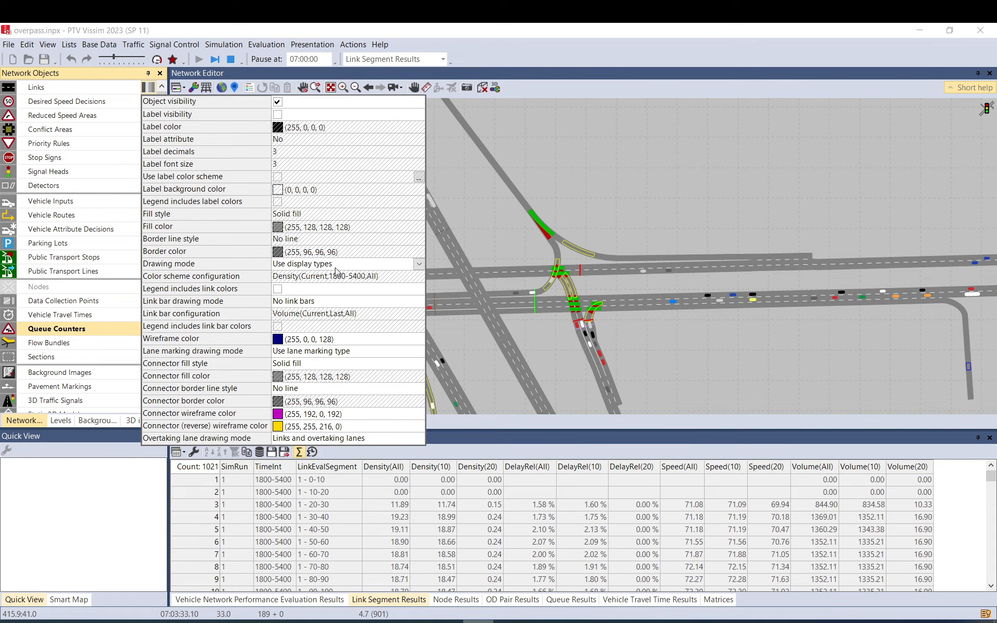
Pause the simulation and set the drawing mode of the links to Use color scheme.
click(206, 87)
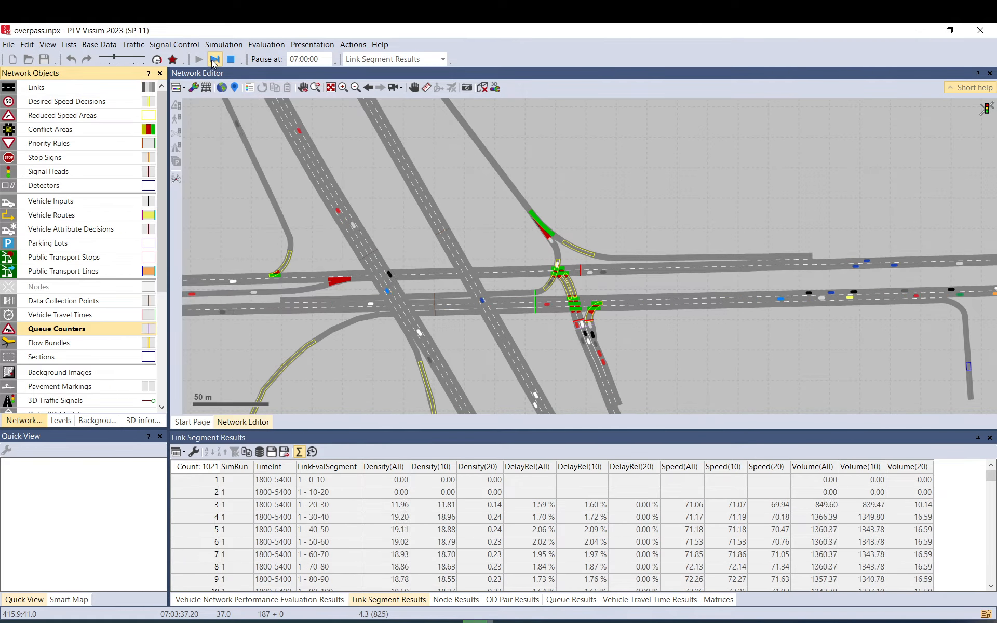
click(149, 87)
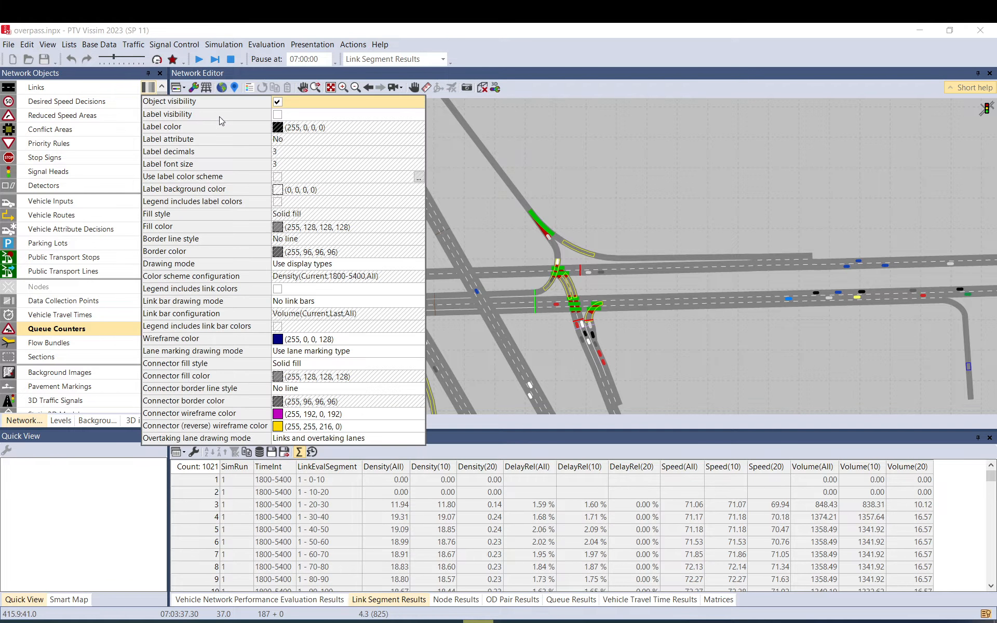
click(407, 266)
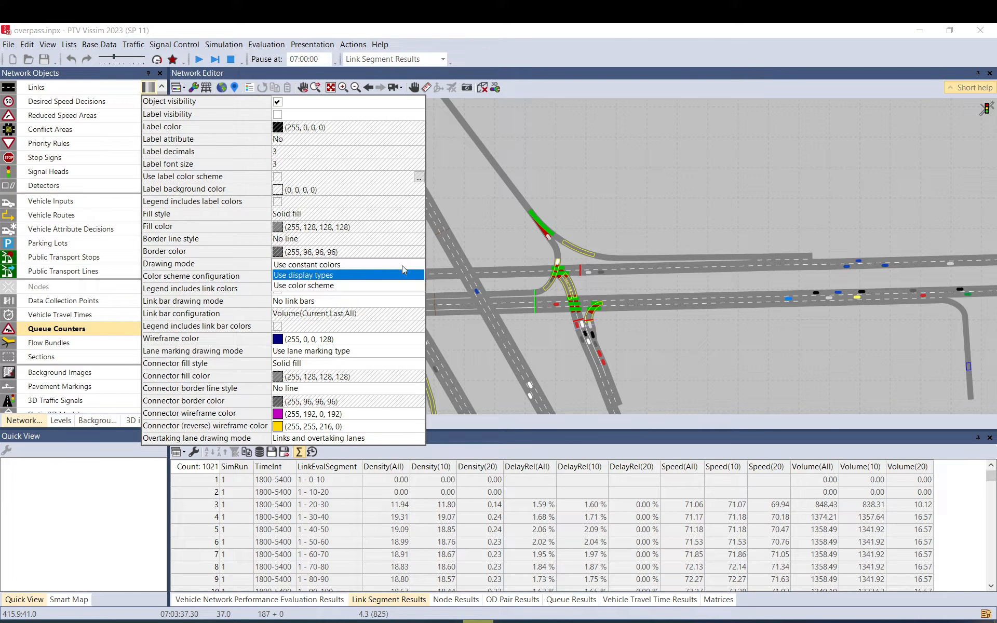
click(310, 285)
Edit the color scheme configuration of the links and base its classification on segments.
click(377, 280)
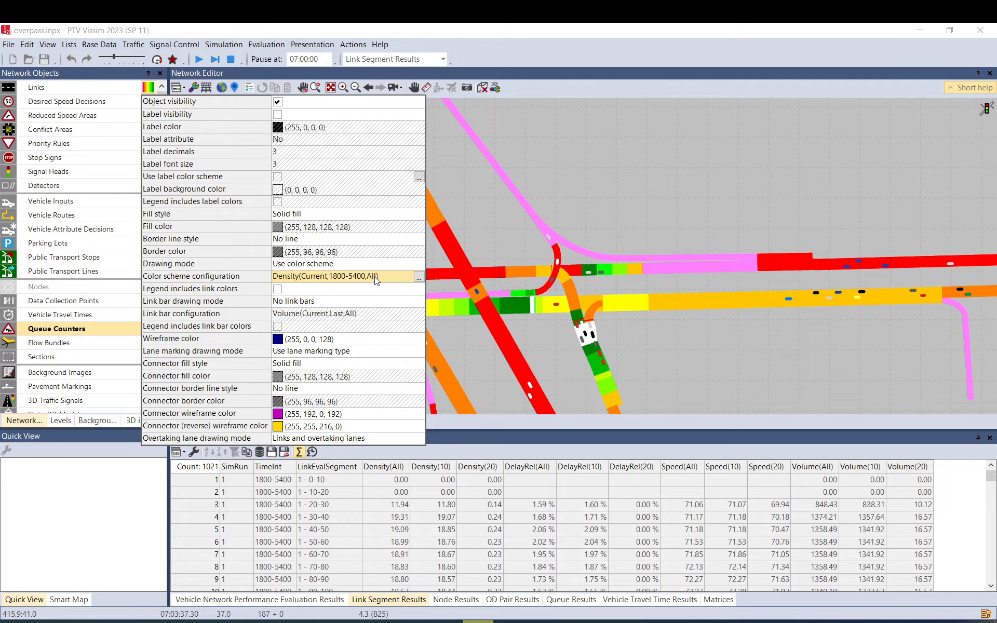
click(418, 279)
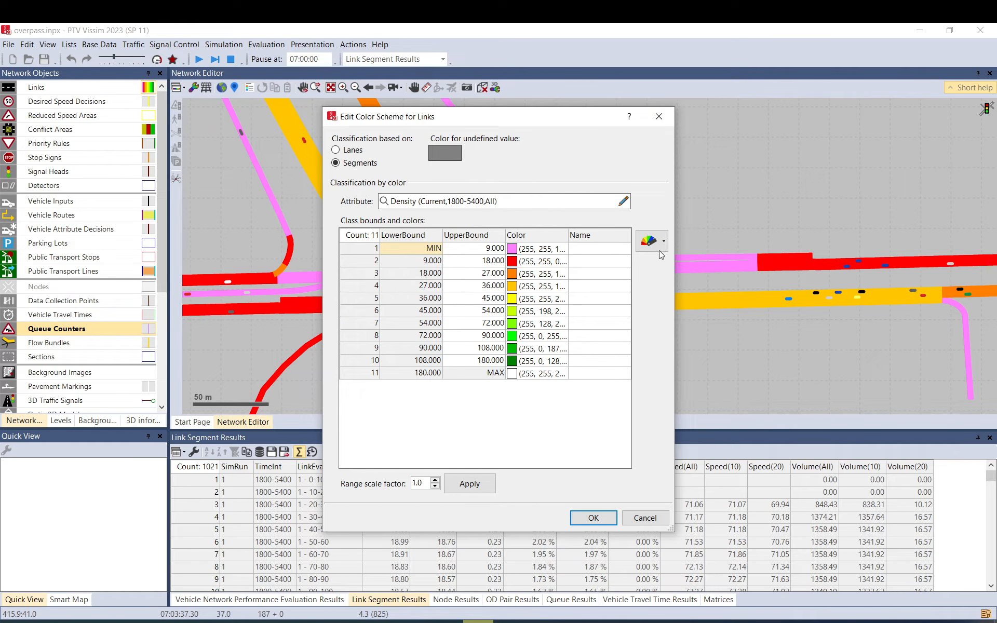
click(355, 152)
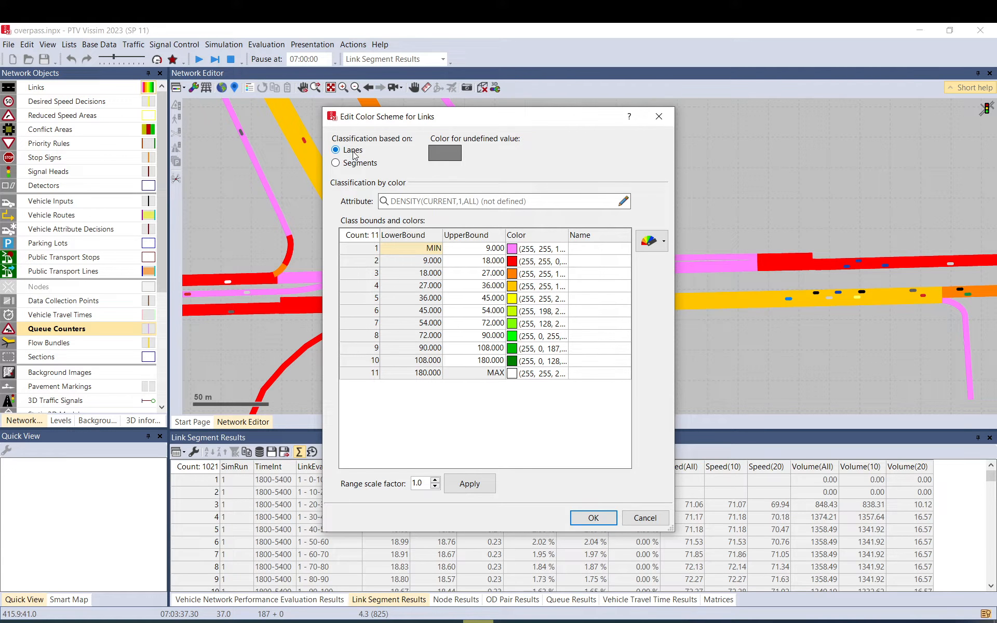
click(343, 165)
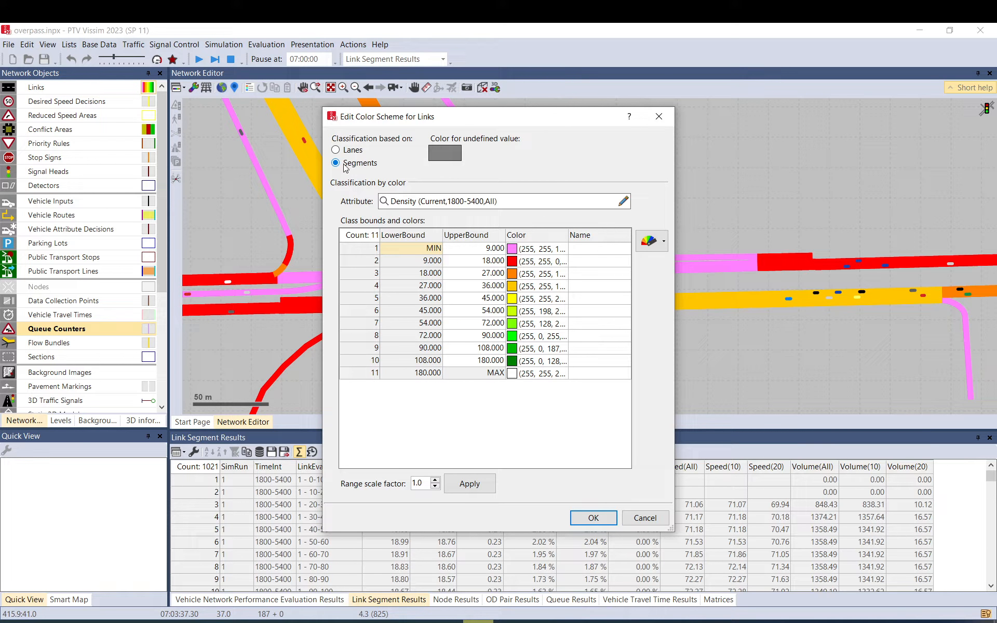
Examine the density options by time interval and vehicle class in the attribute selection for segments.
click(620, 201)
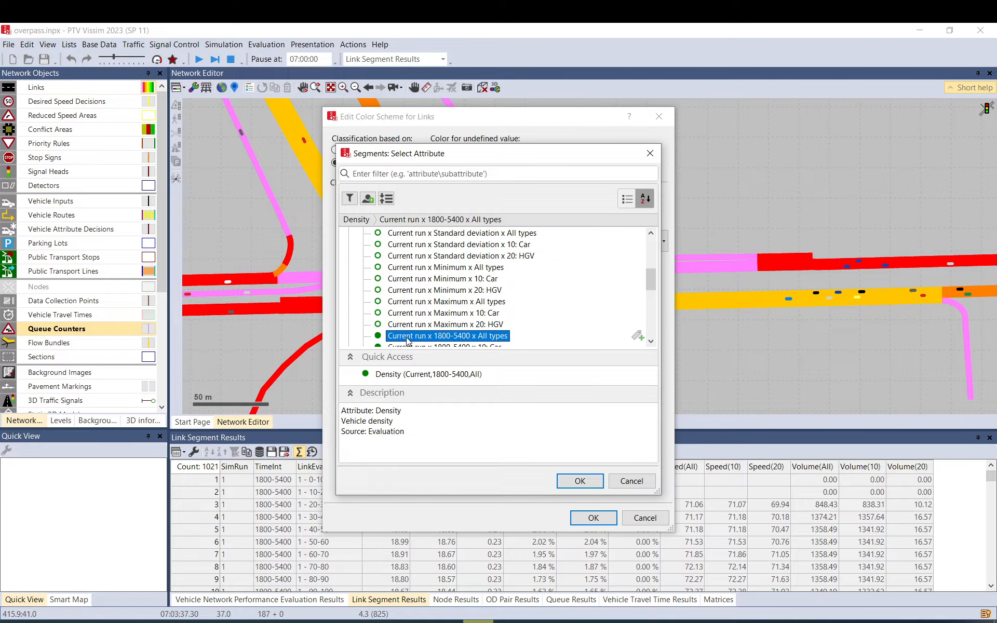
scroll(408, 303, up, 5)
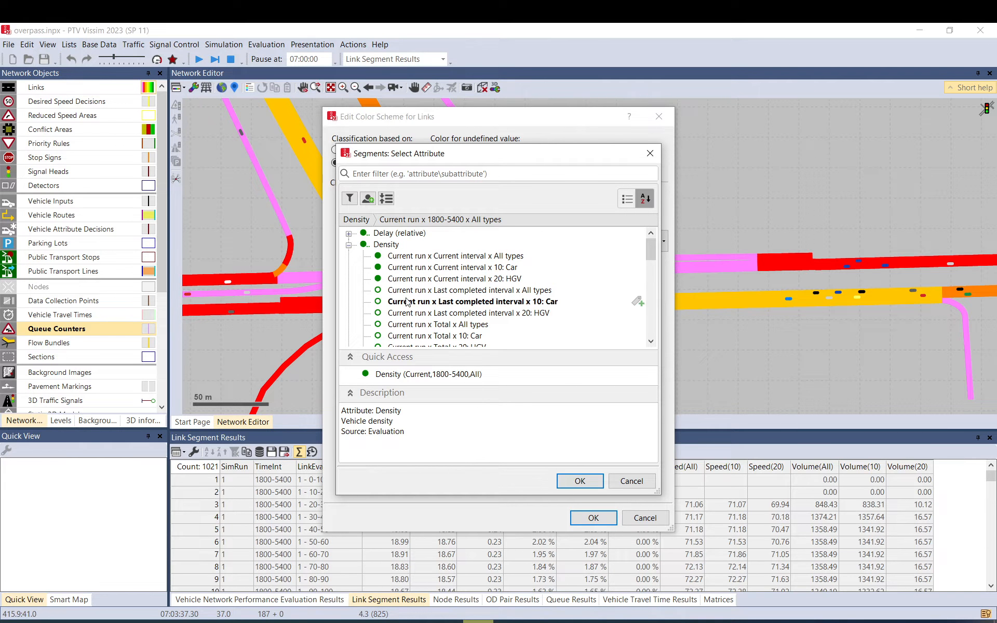
click(351, 245)
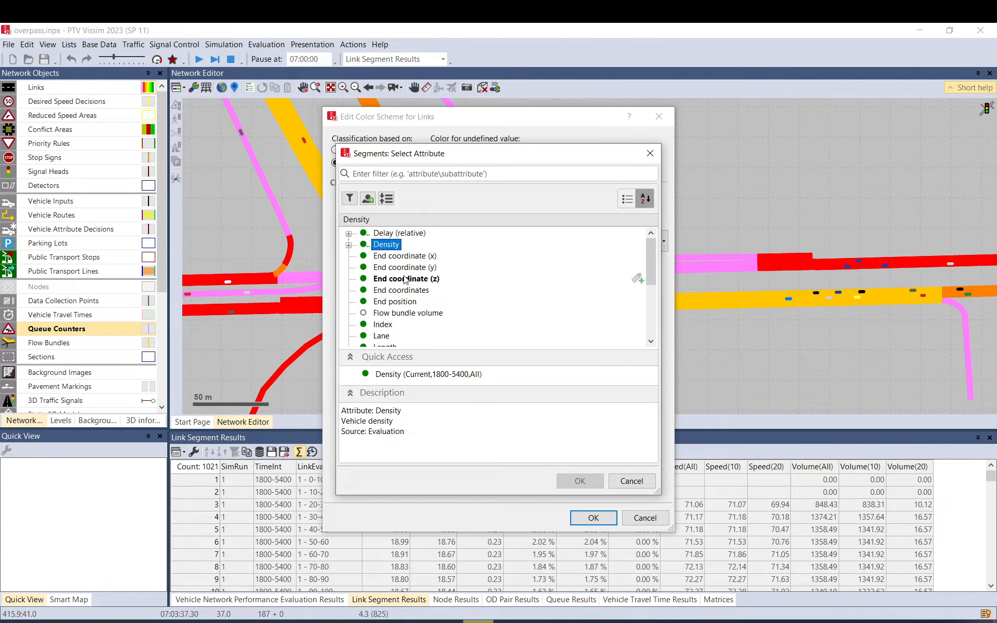
double_click(387, 245)
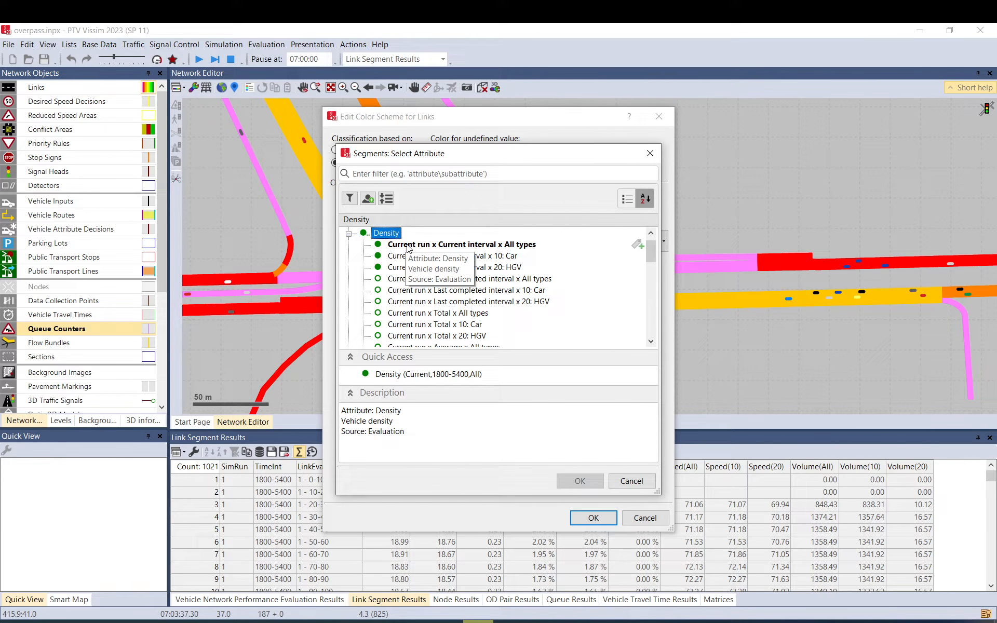
scroll(408, 249, down, 7)
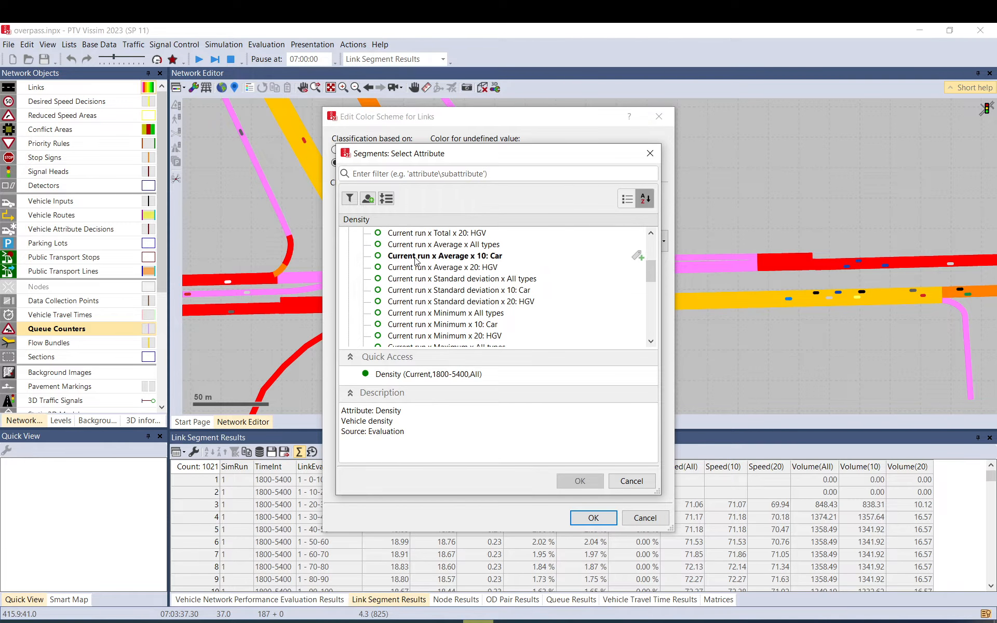
scroll(407, 274, up, 6)
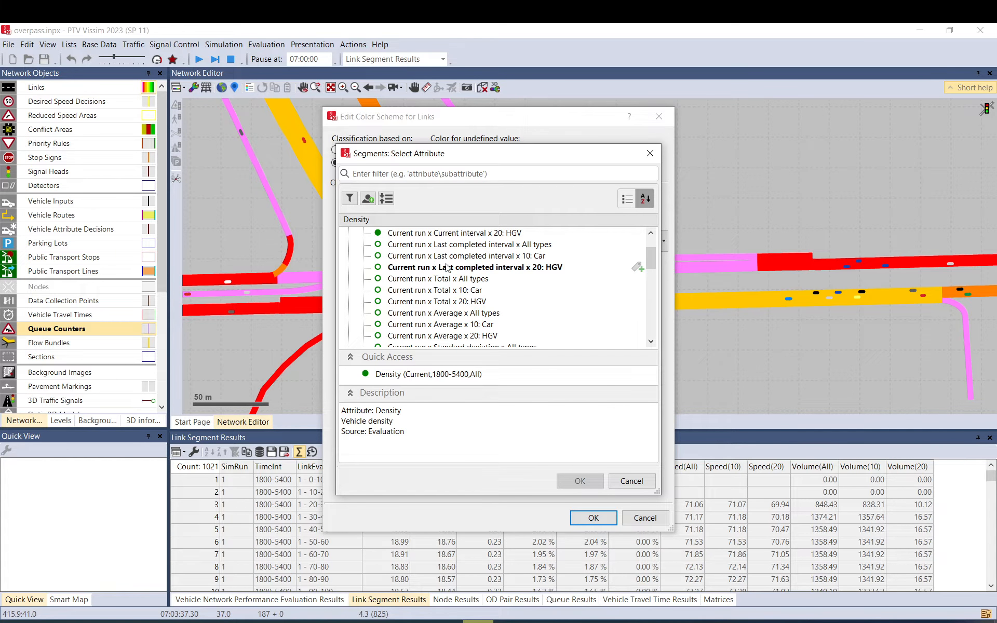
scroll(443, 296, down, 1)
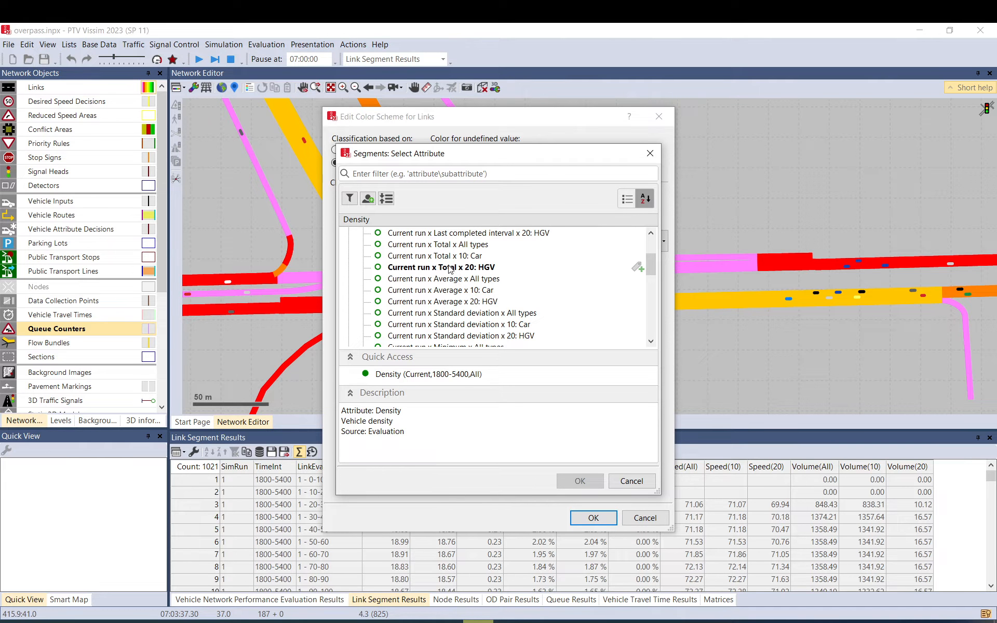
scroll(463, 318, up, 1)
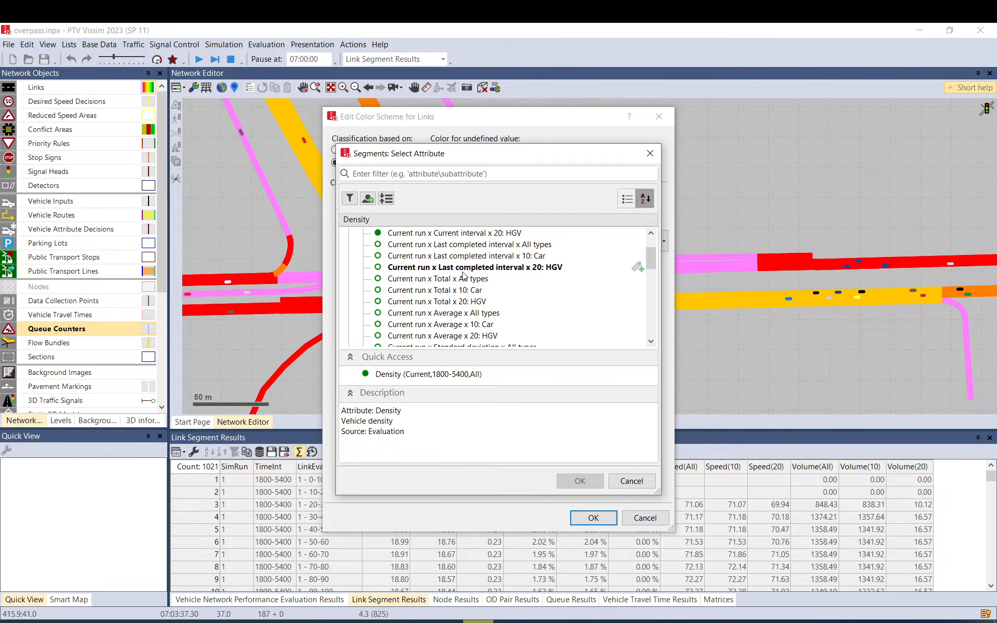
Select Density with Current run x 1800-5400 x All types as the attribute that colors the segments.
click(415, 316)
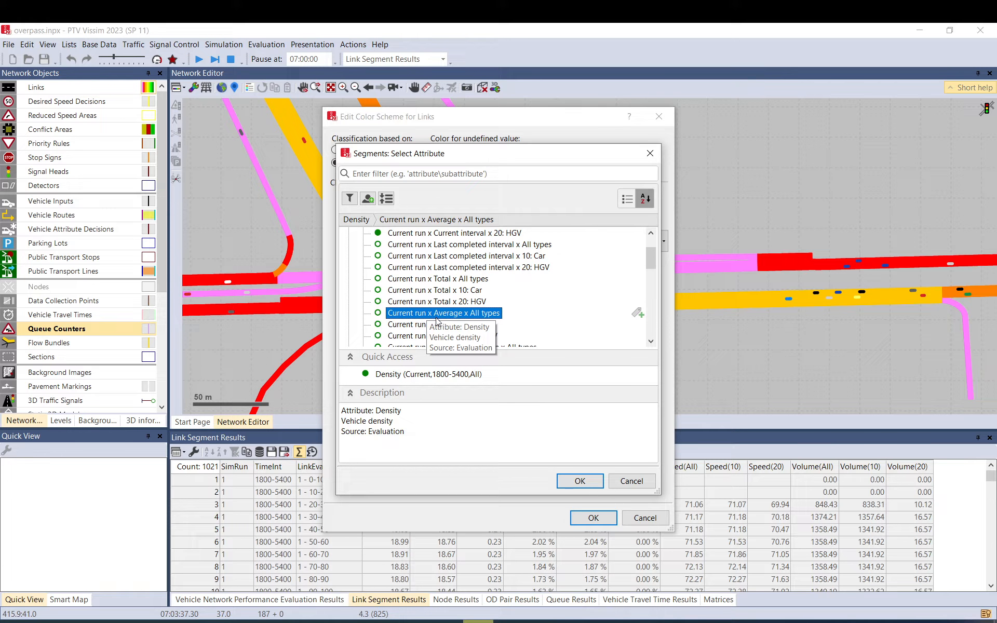
scroll(450, 317, down, 1)
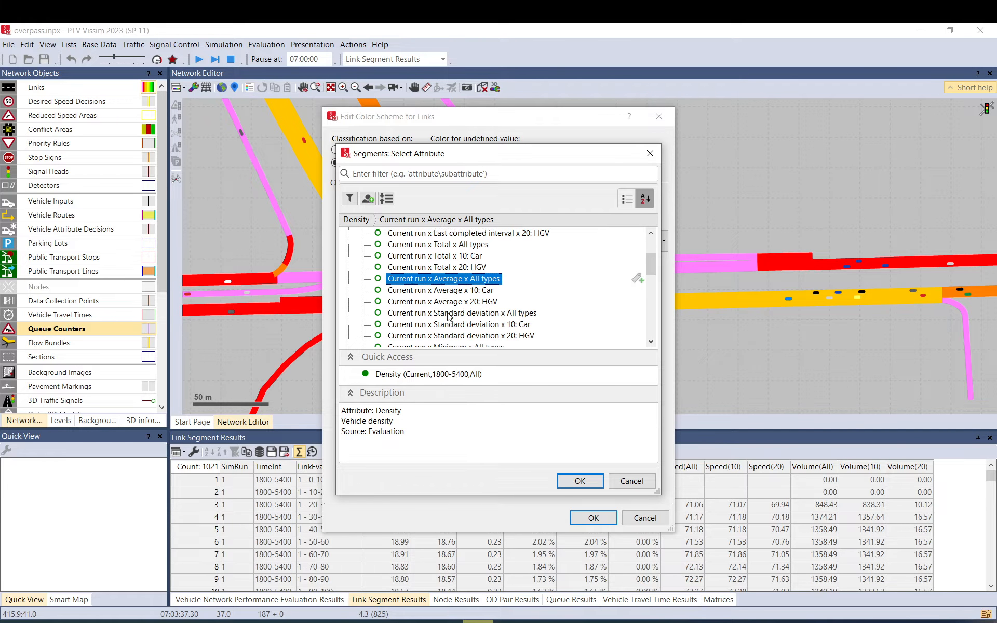
scroll(449, 317, down, 4)
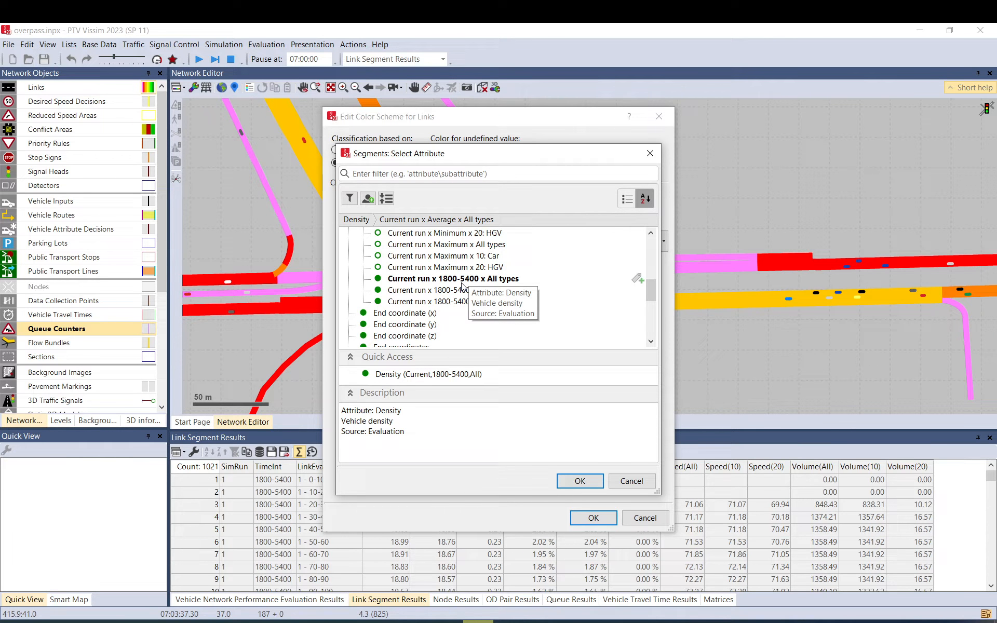
click(499, 280)
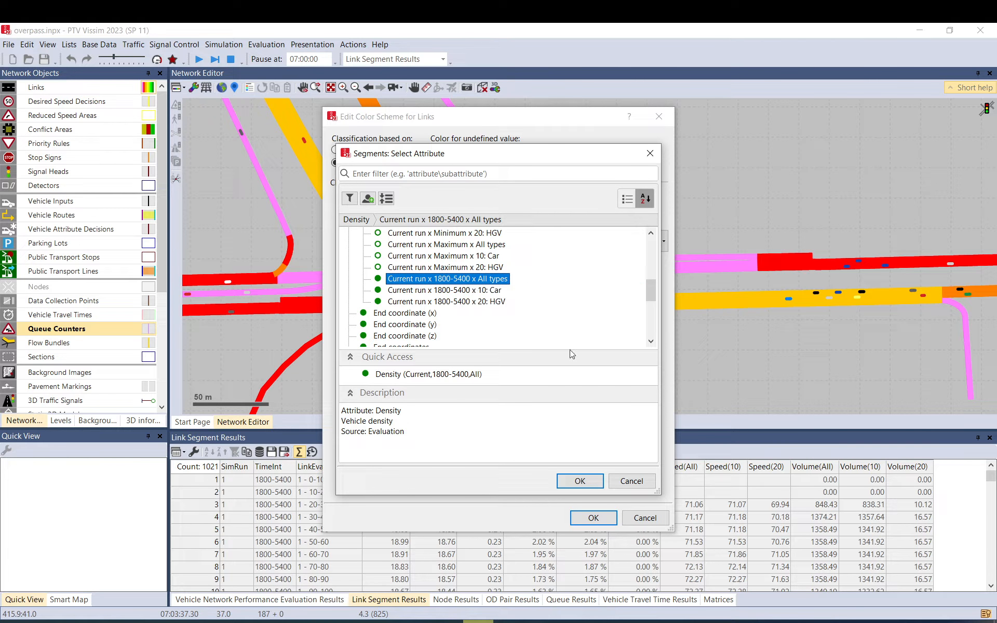
click(592, 482)
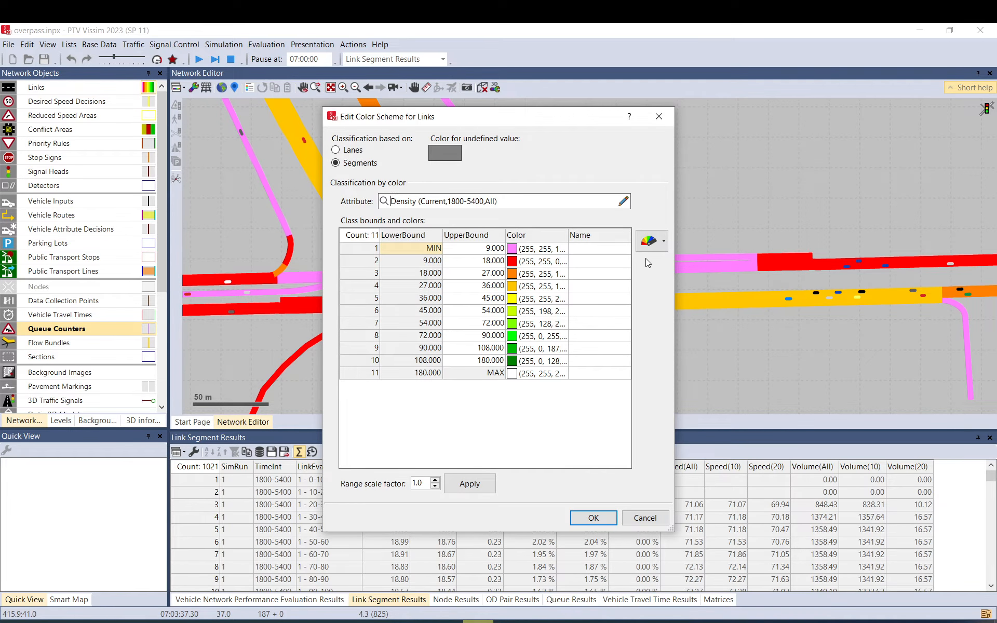
Apply the predefined blue color scheme with upper bounds from 1 to 999 to the segment densities and inspect the recolored network.
click(659, 249)
click(665, 326)
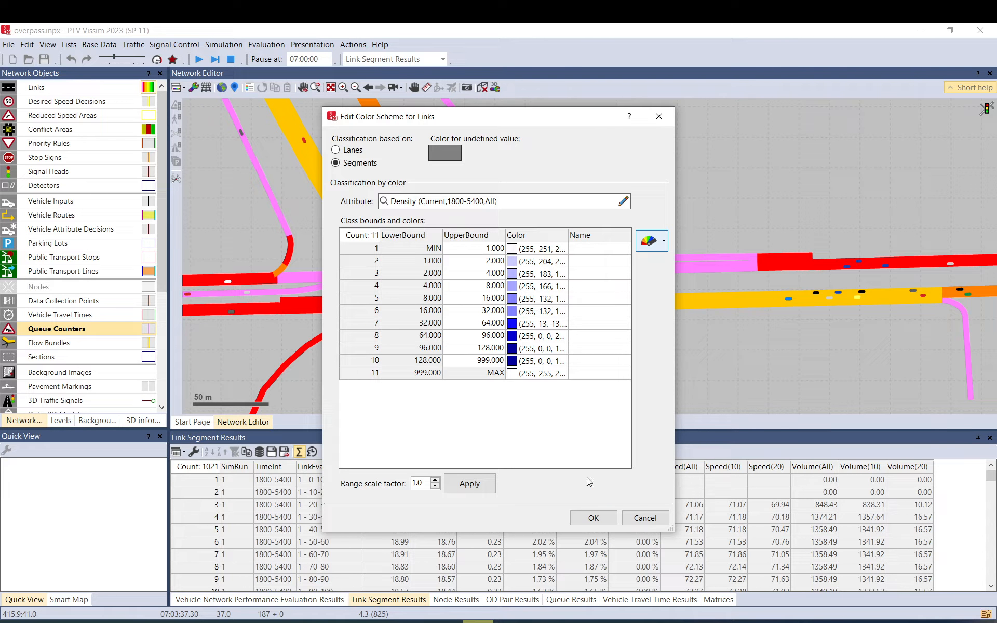
click(609, 520)
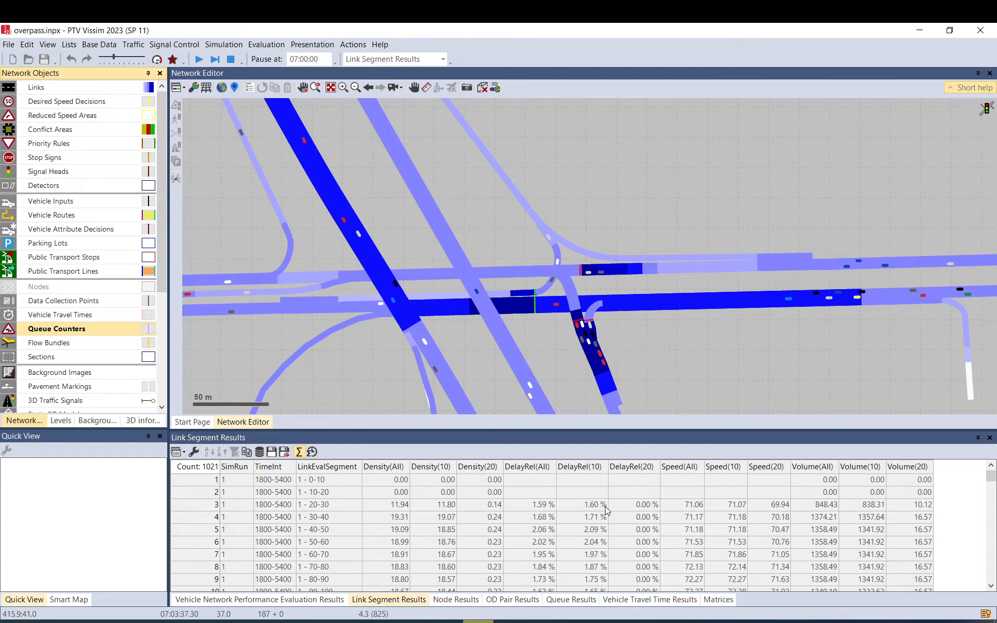
scroll(540, 286, down, 5)
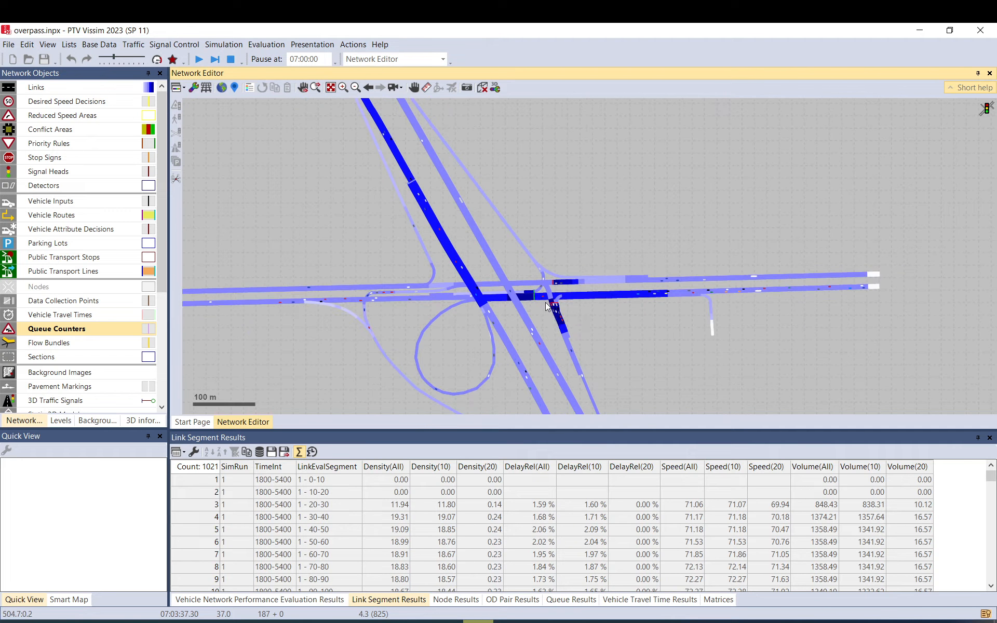
scroll(550, 307, down, 2)
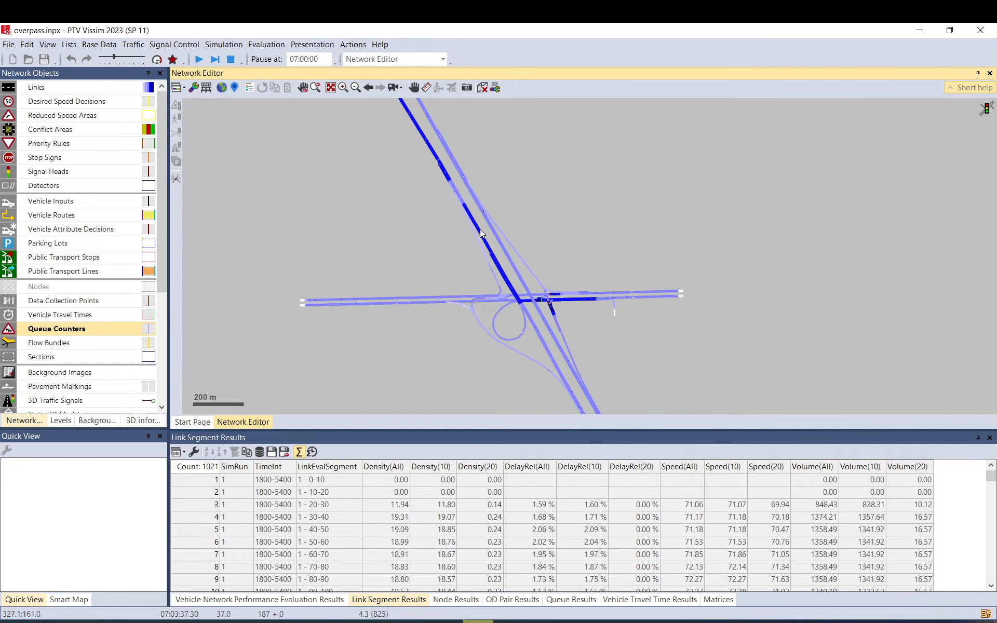
drag(415, 145, 439, 240)
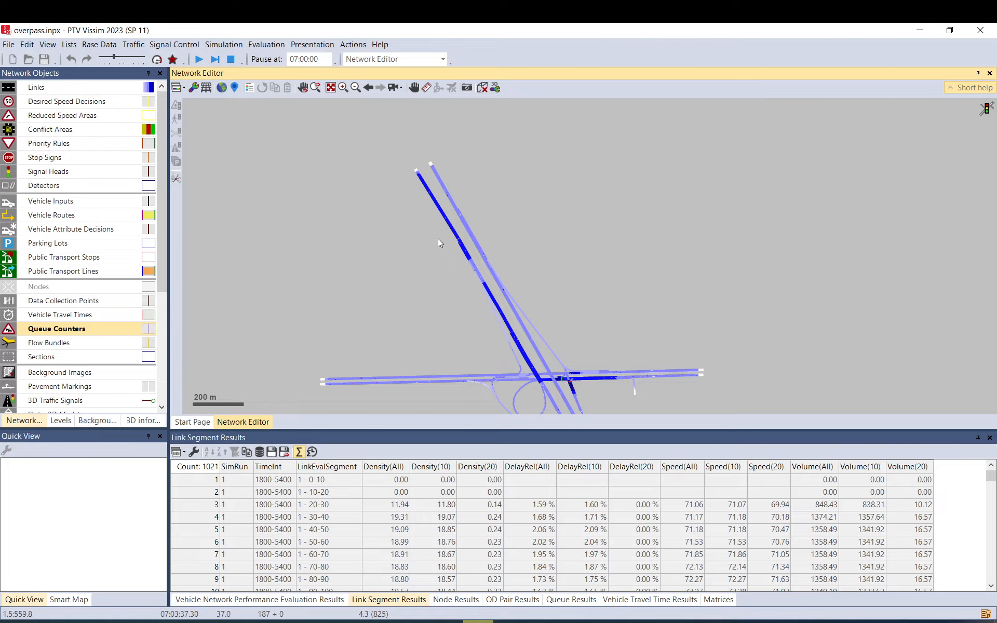
drag(566, 376, 545, 291)
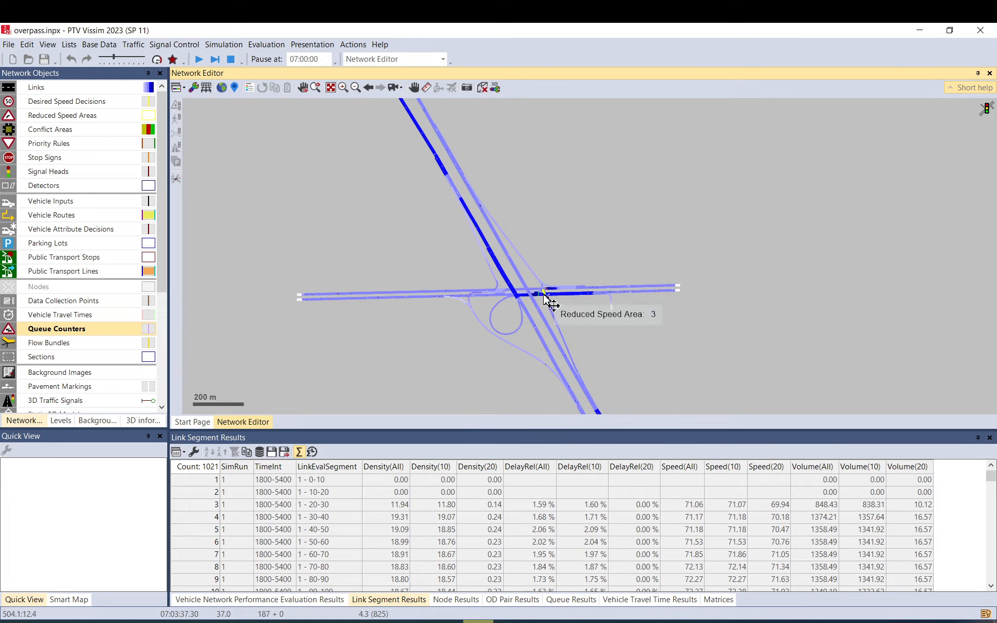
scroll(547, 291, up, 2)
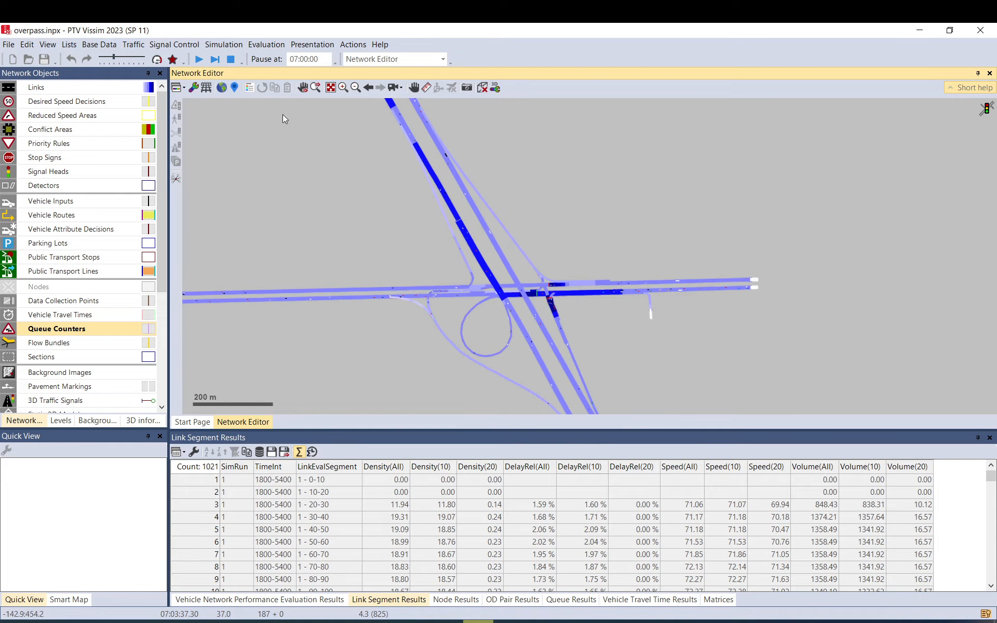
Multiply all upper class bounds in the links' color scheme by 0.9.
click(149, 87)
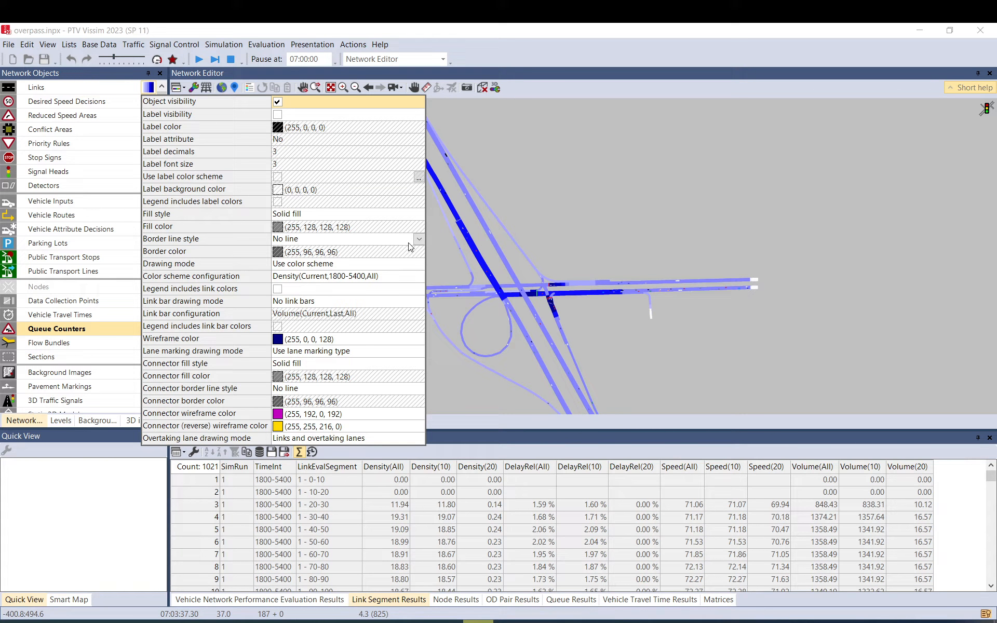
click(421, 263)
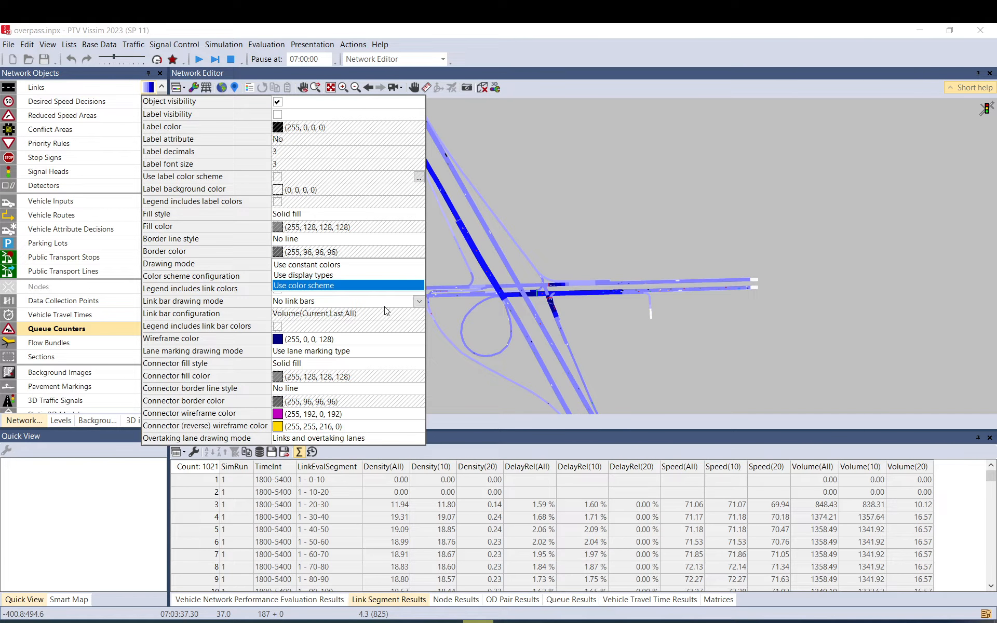
click(390, 303)
click(418, 278)
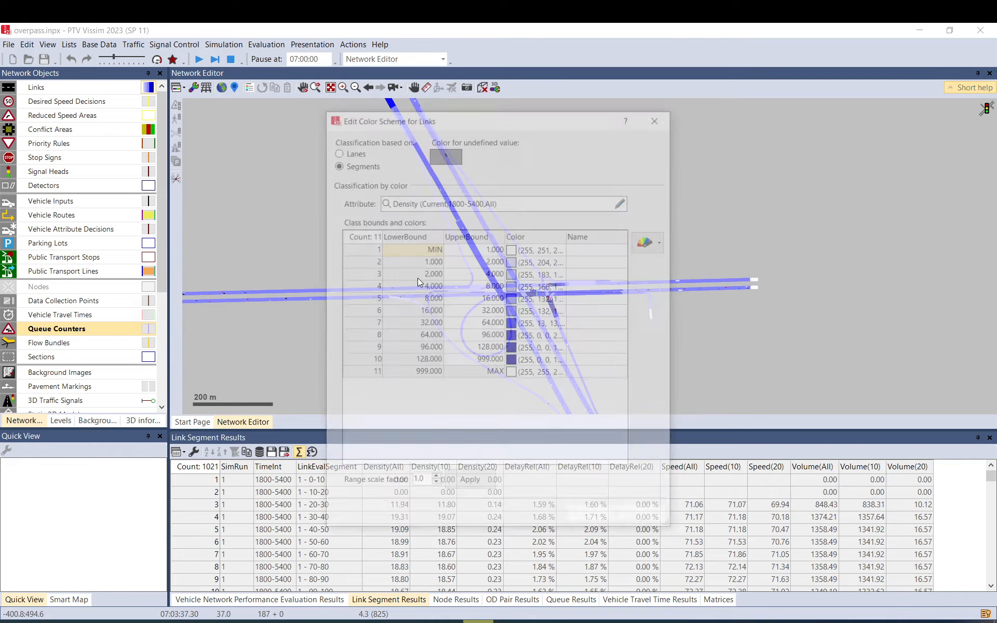
drag(470, 252, 481, 360)
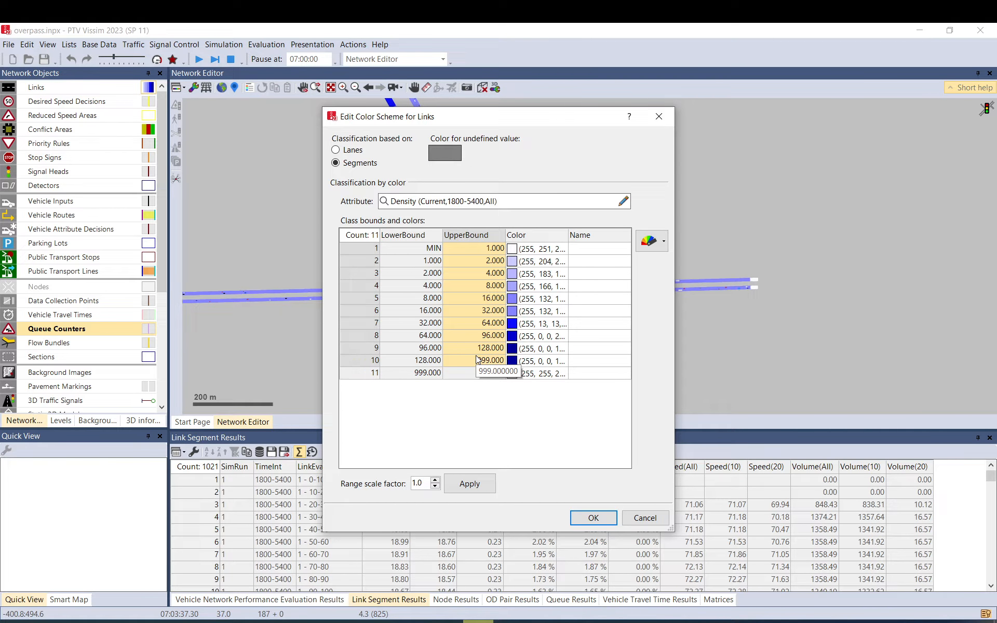
text(=)
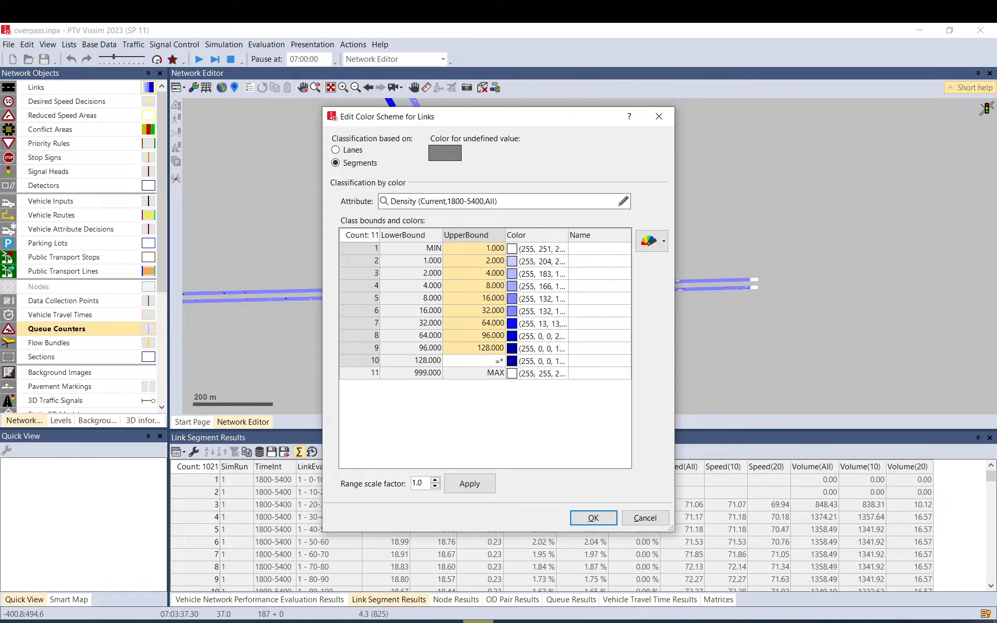
text(*0.9)
key(Return)
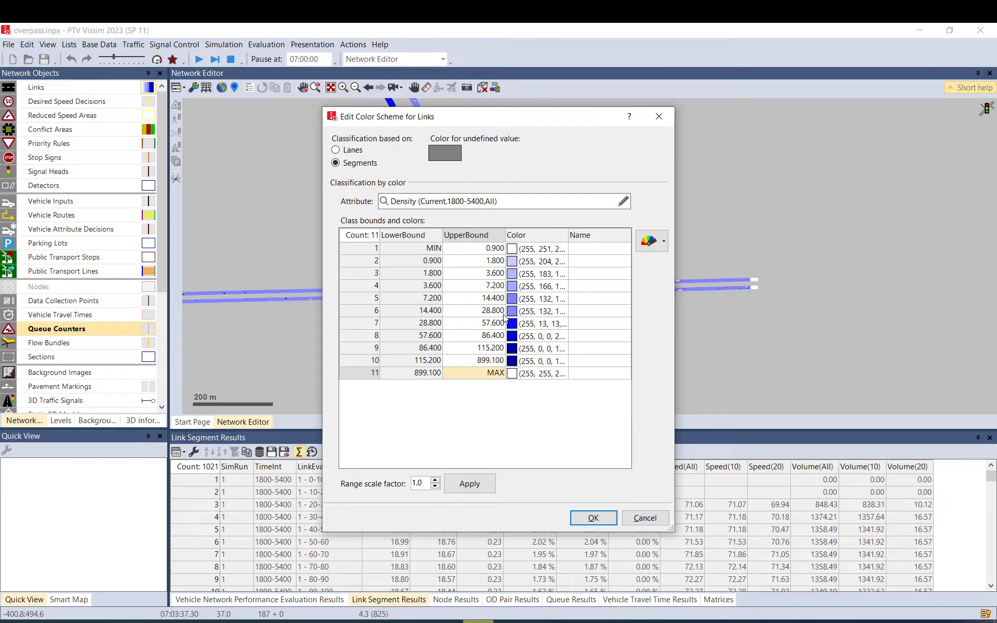
click(594, 518)
Resume the simulation with the signalized junction in close view.
scroll(554, 311, up, 3)
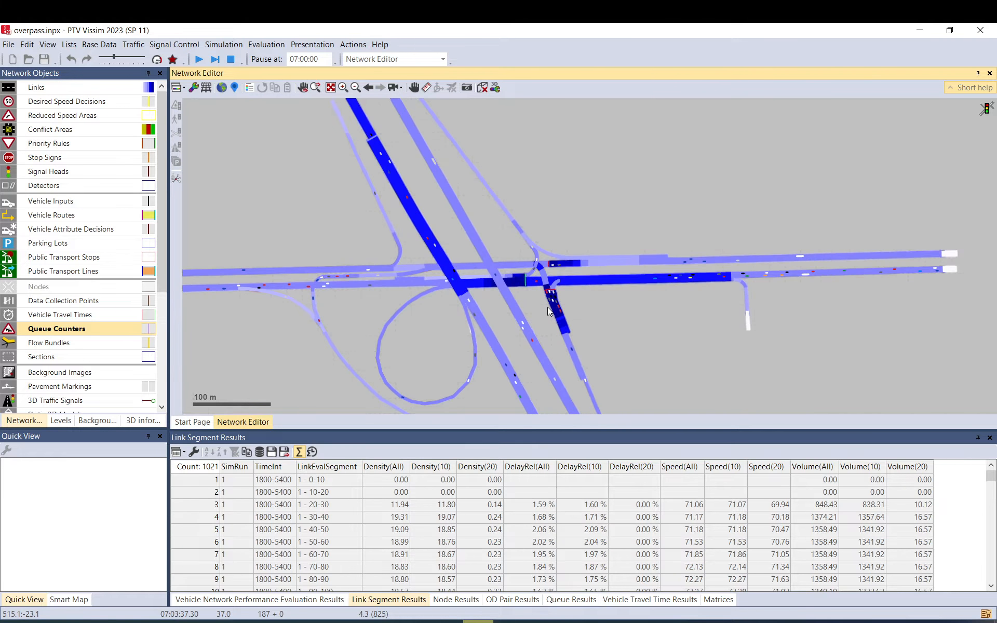
scroll(544, 301, up, 2)
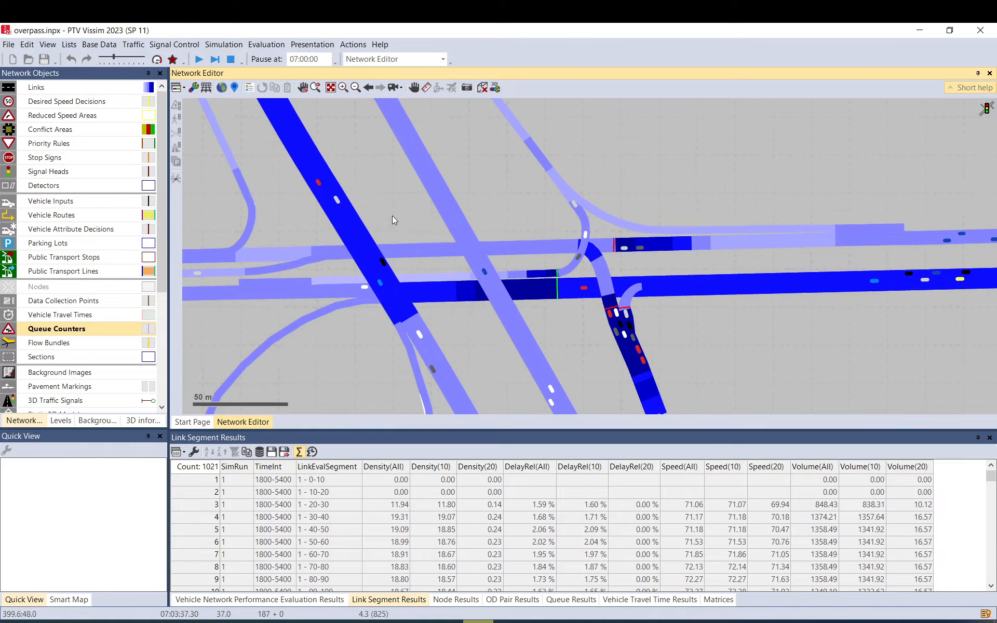
click(199, 60)
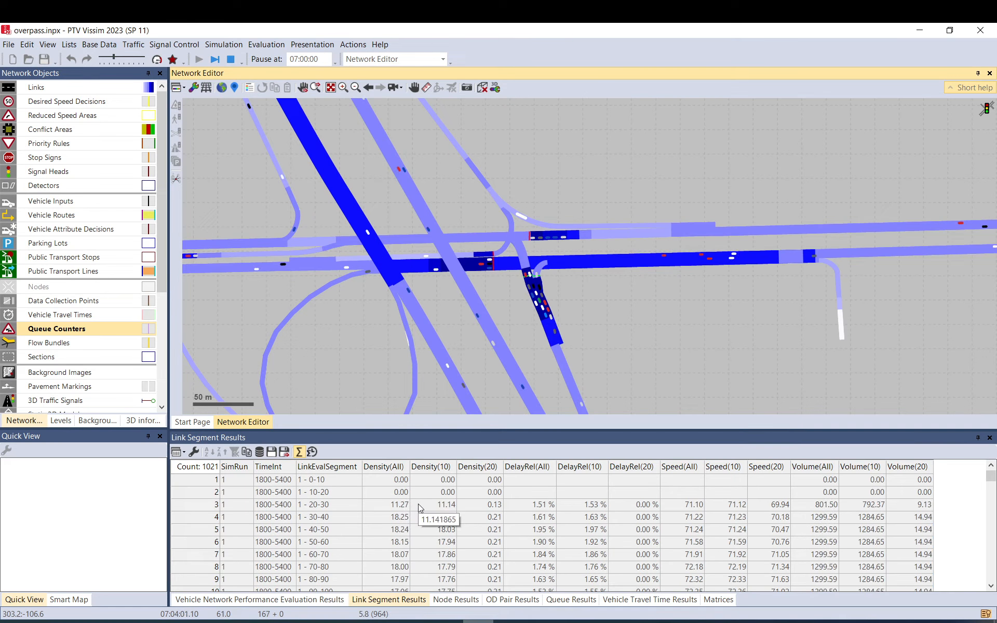
Display the Node Results list with more height and make the nodes visible in the network.
click(455, 601)
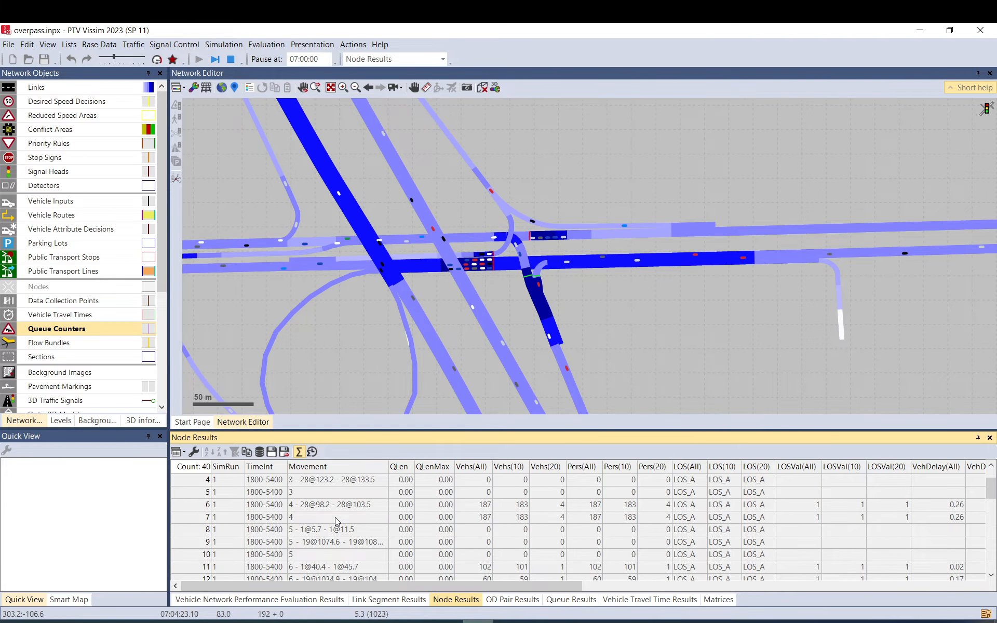
click(14, 290)
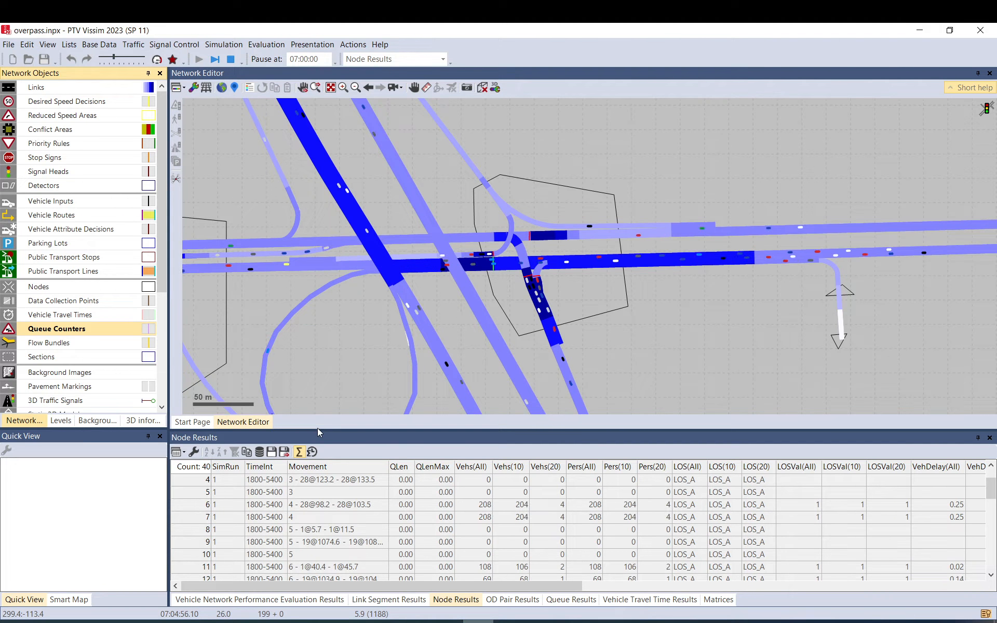
drag(316, 428, 317, 349)
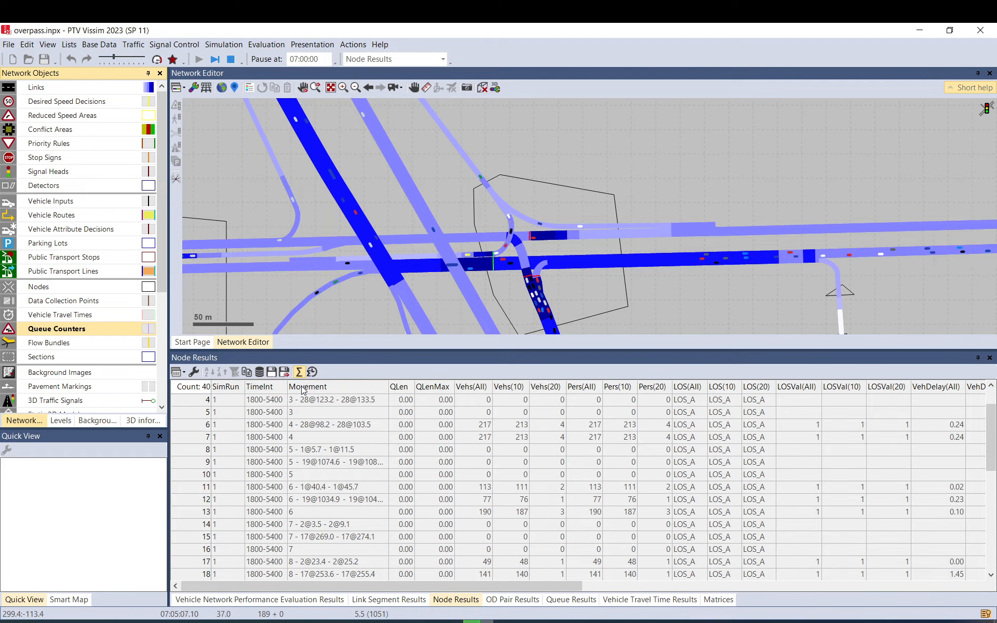
Add the movement's Node, From-link and To-link attributes to the columns of the Node Results list.
click(193, 372)
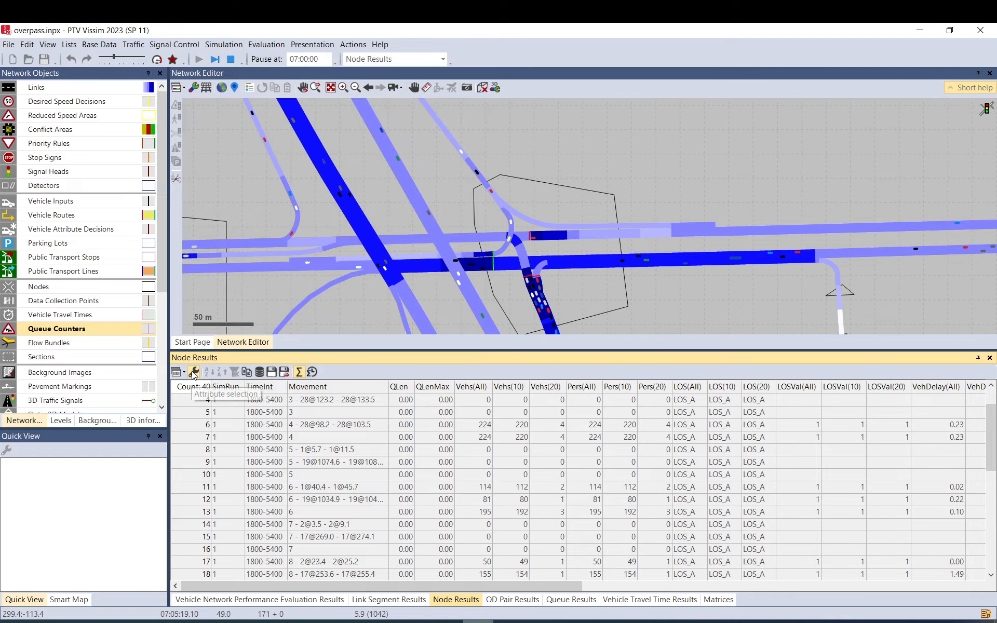
click(194, 372)
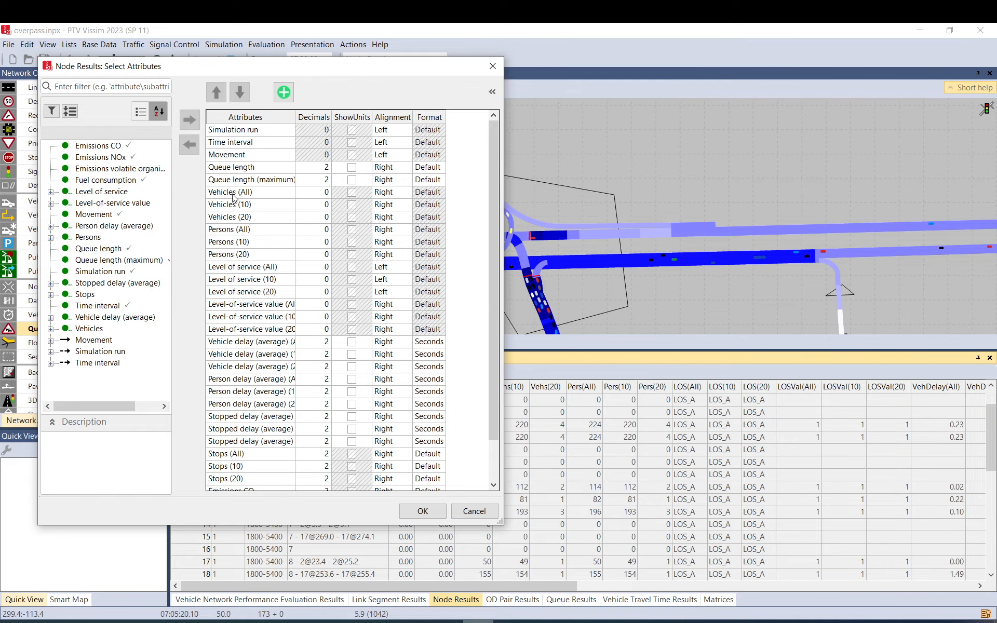
click(224, 156)
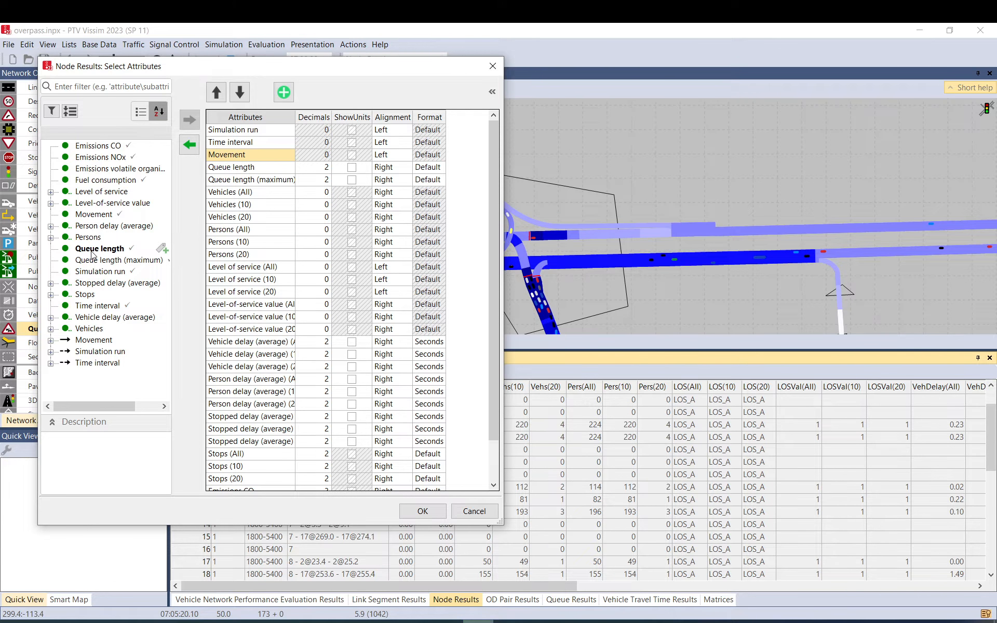
click(51, 341)
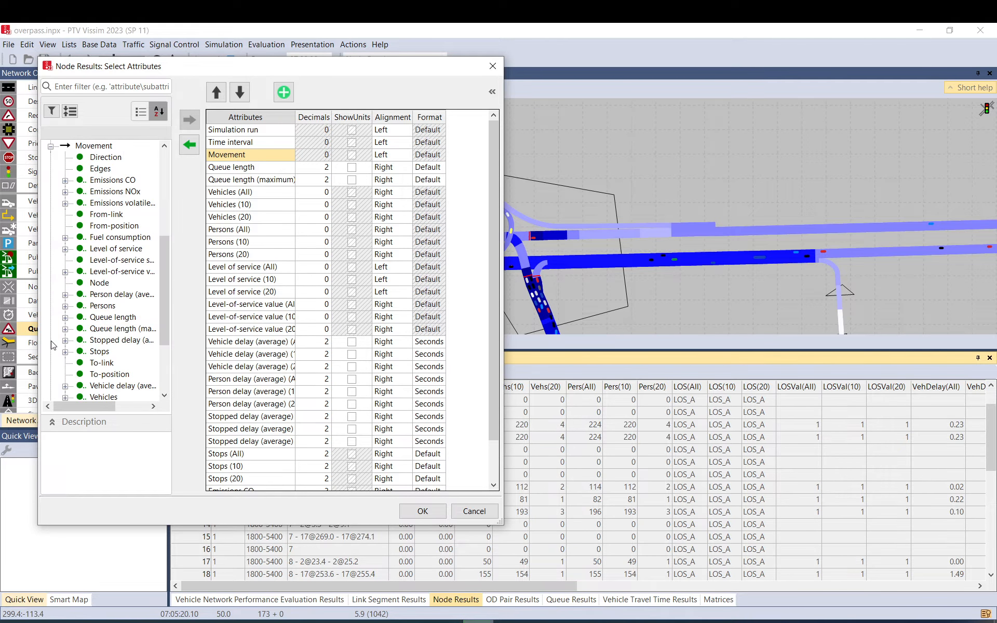
double_click(99, 283)
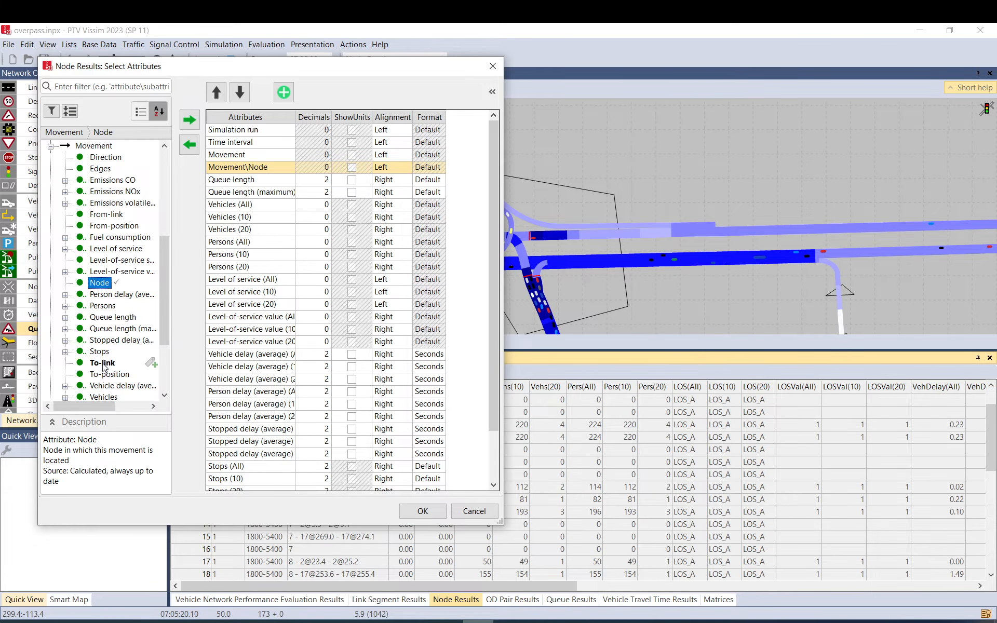
double_click(106, 215)
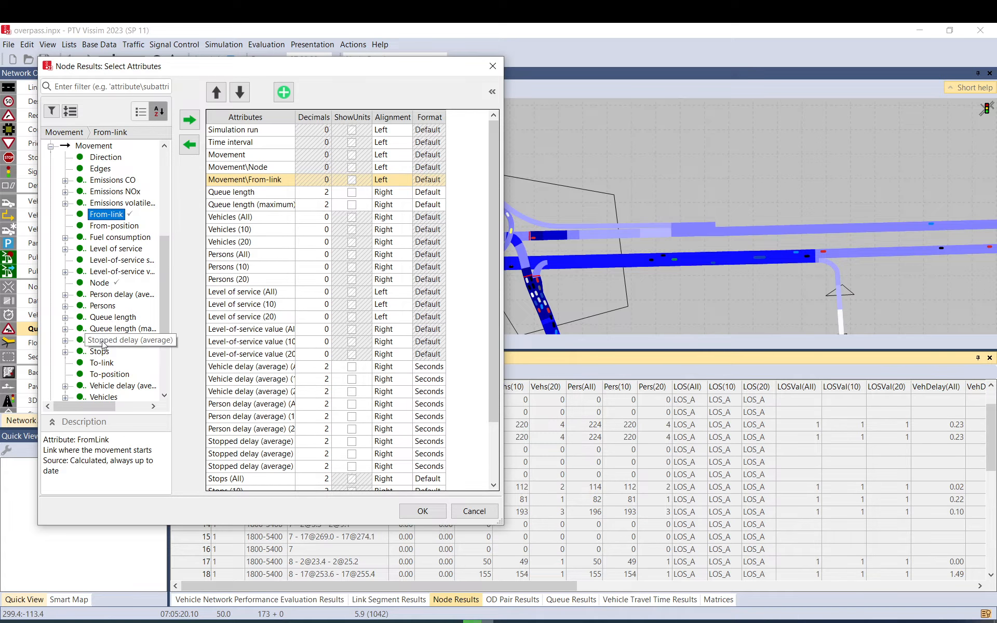
double_click(102, 363)
Place the Movement attribute directly after Movement\To-link and apply the column selection.
click(249, 156)
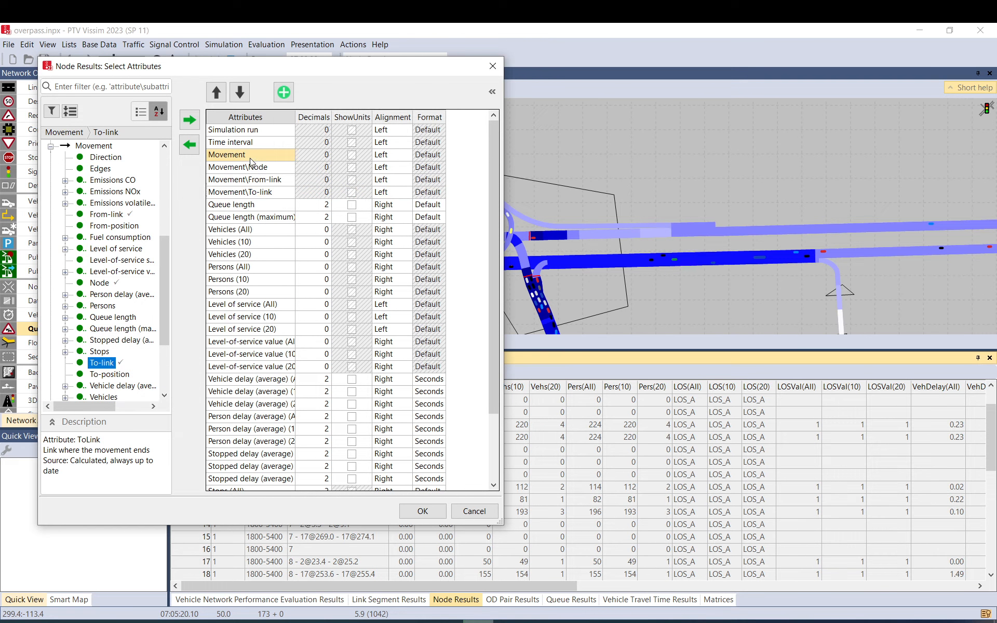
click(240, 93)
click(240, 94)
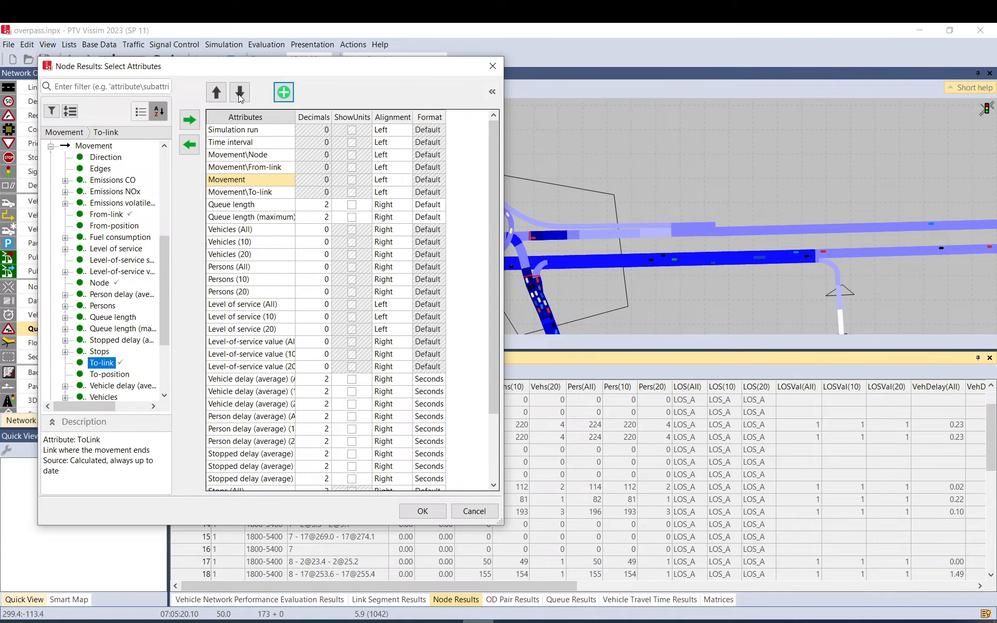
click(240, 95)
click(406, 506)
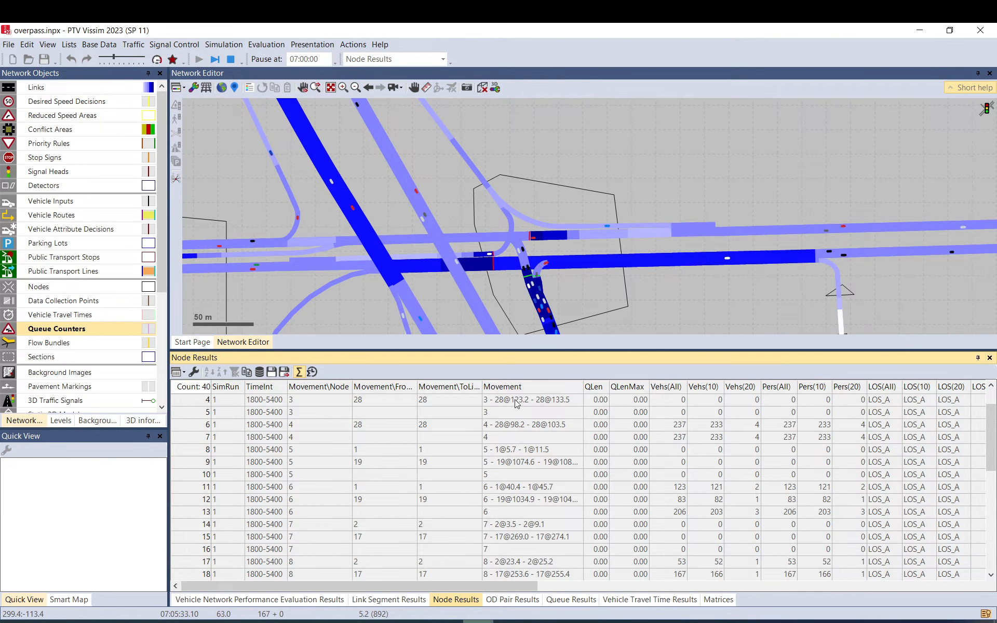
Select the node 13 movement from link 20 to link 22 in the node results and widen the FromLink column.
scroll(381, 479, down, 5)
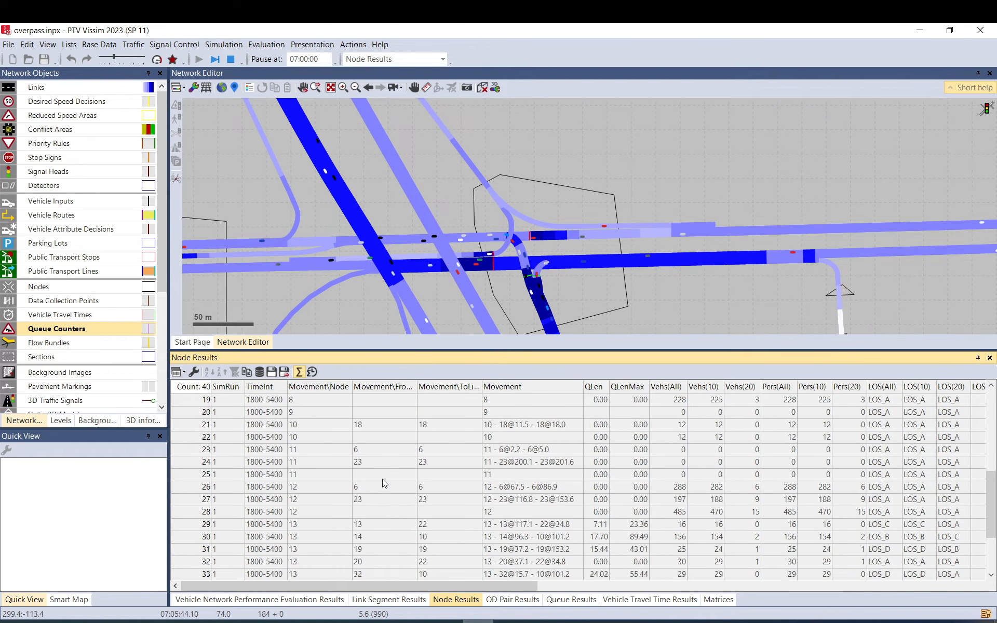
scroll(382, 479, down, 2)
click(197, 487)
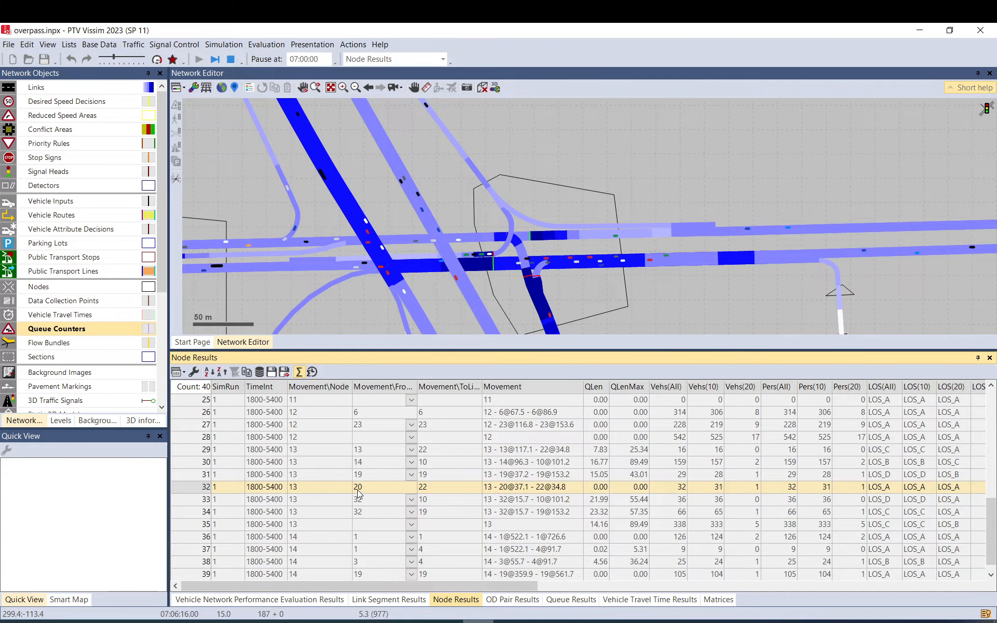
drag(417, 387, 440, 387)
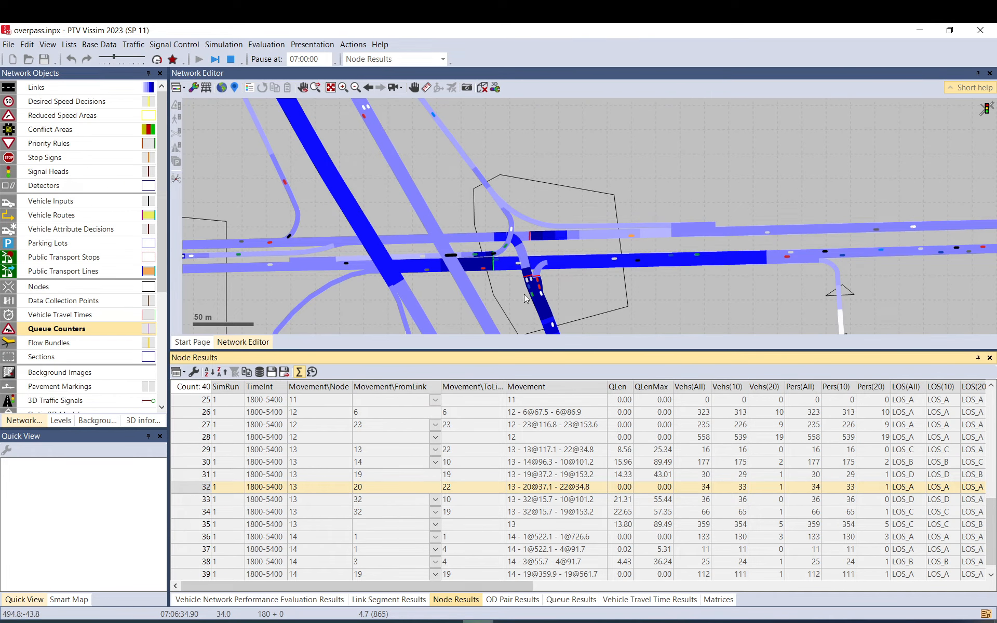
Pause the simulation and select link 20 at node 13 in the network.
click(215, 60)
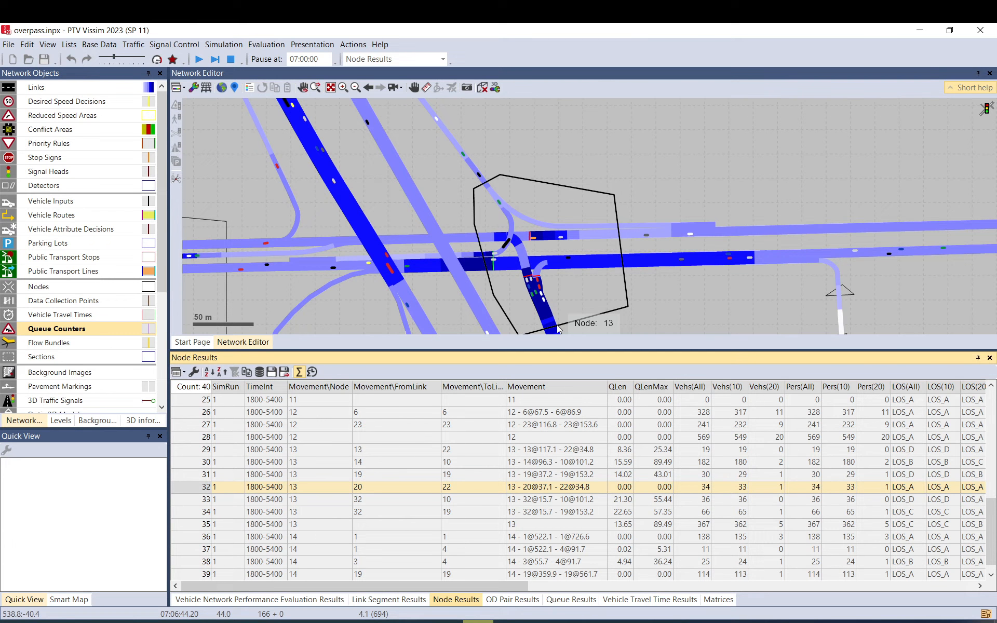
drag(523, 243, 463, 172)
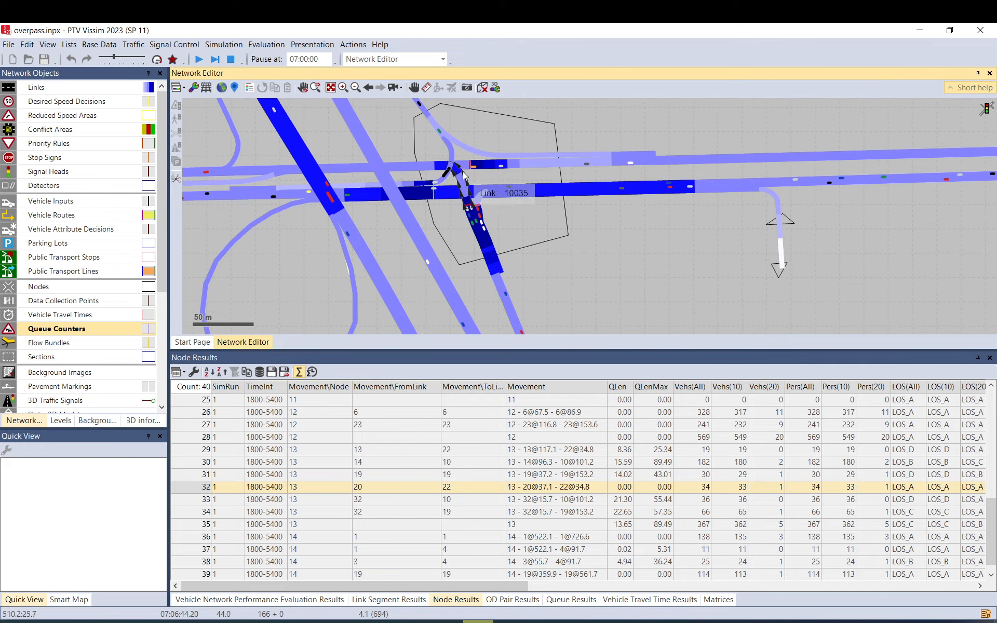
scroll(464, 169, up, 1)
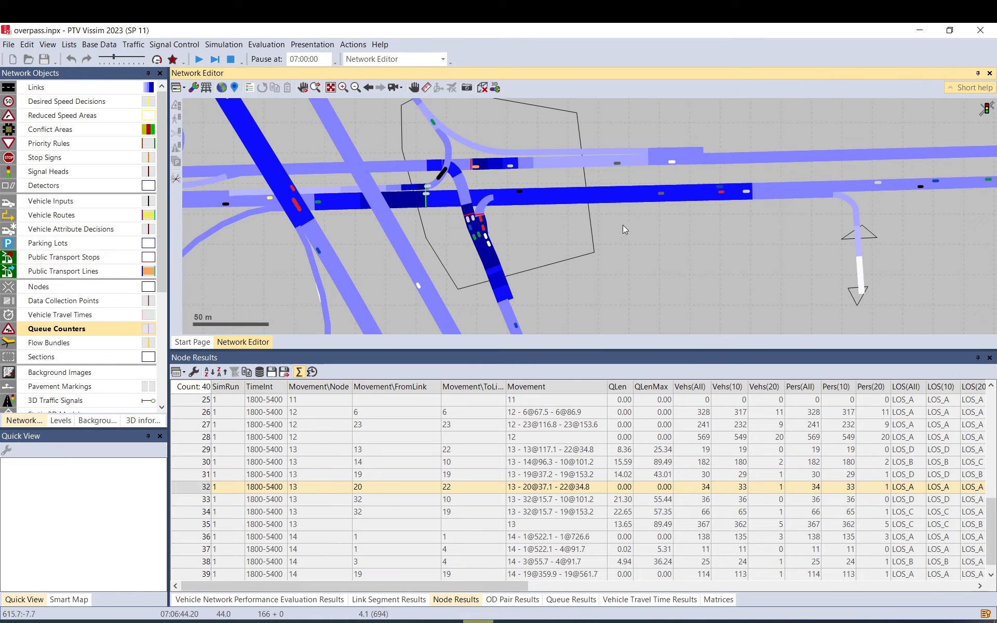
click(596, 150)
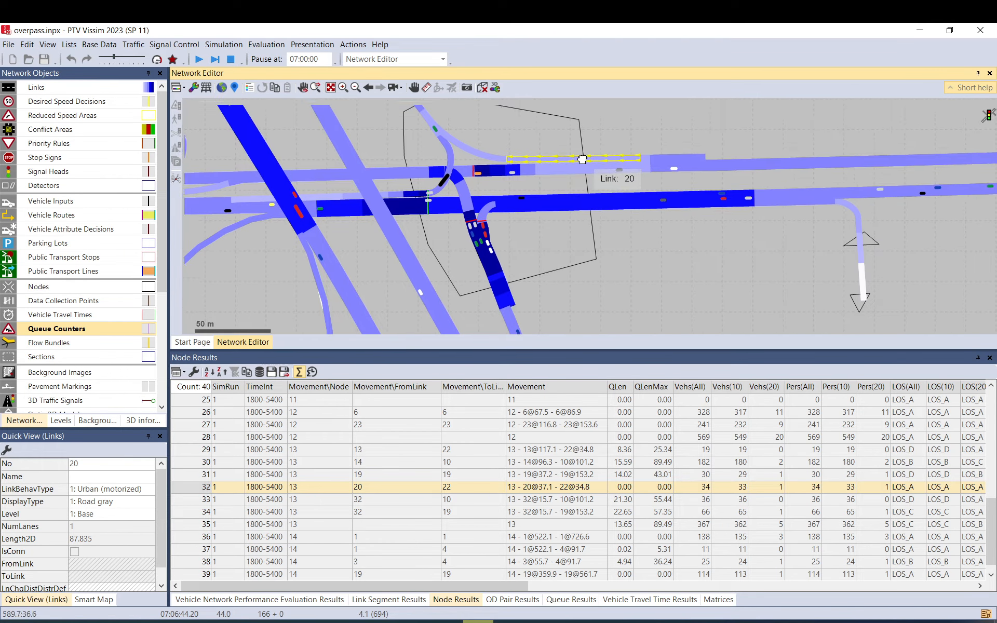
Inspect link 20 at node 13 up close in the network and clear its selection.
drag(582, 159, 593, 189)
scroll(593, 190, up, 1)
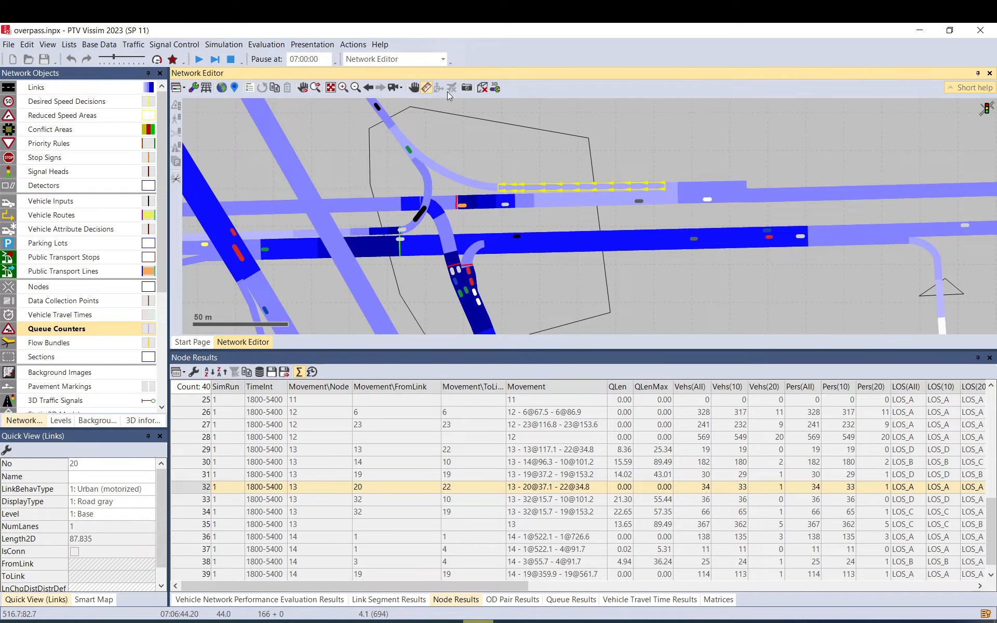
drag(667, 186, 594, 189)
click(626, 153)
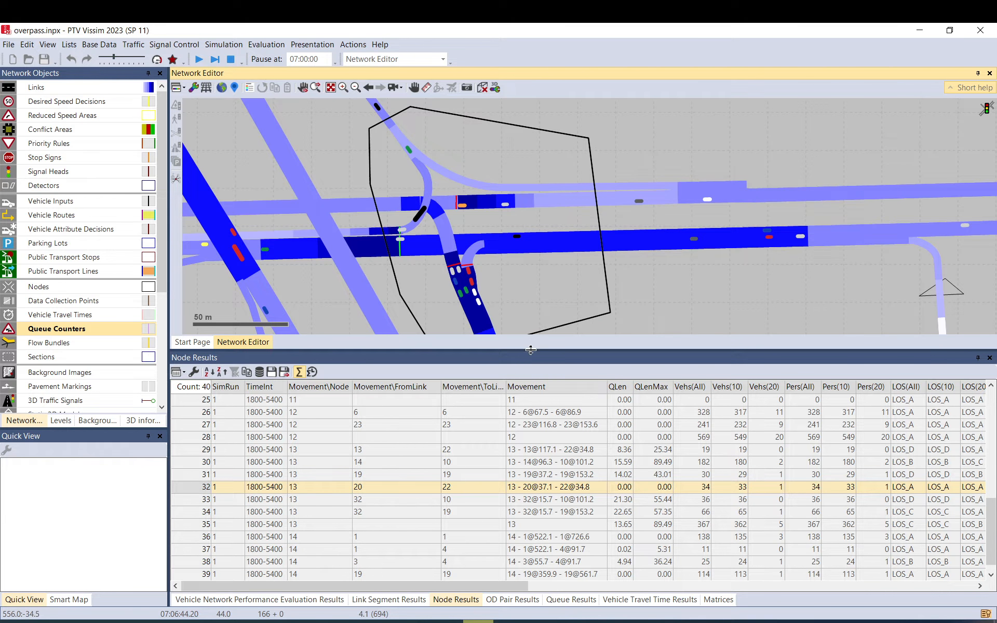
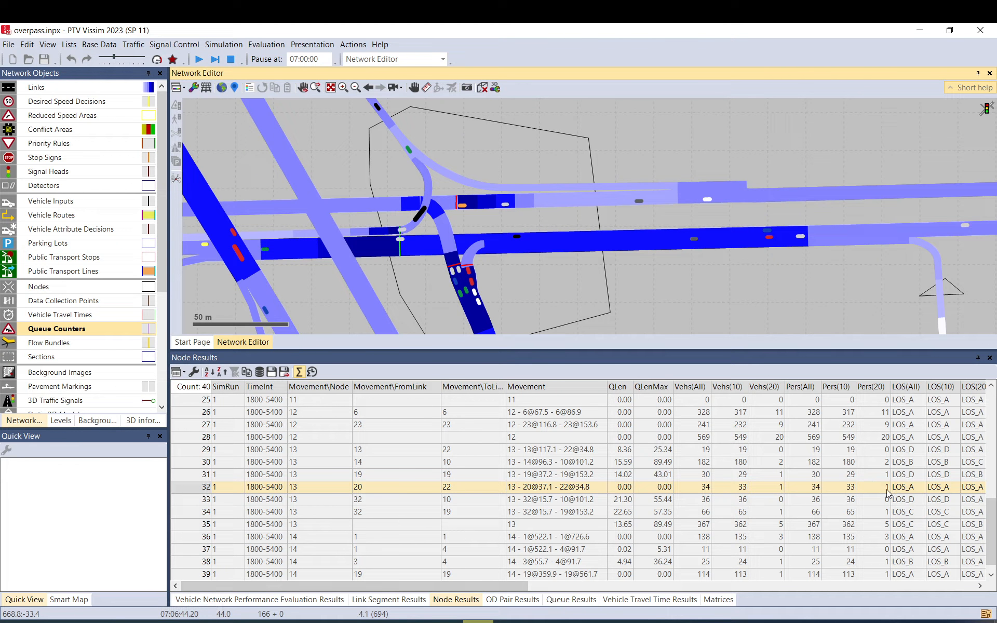
Review the LOS, delay, stop, emission and fuel consumption columns for the selected node 13 movement in the Node Results list.
drag(434, 587, 593, 587)
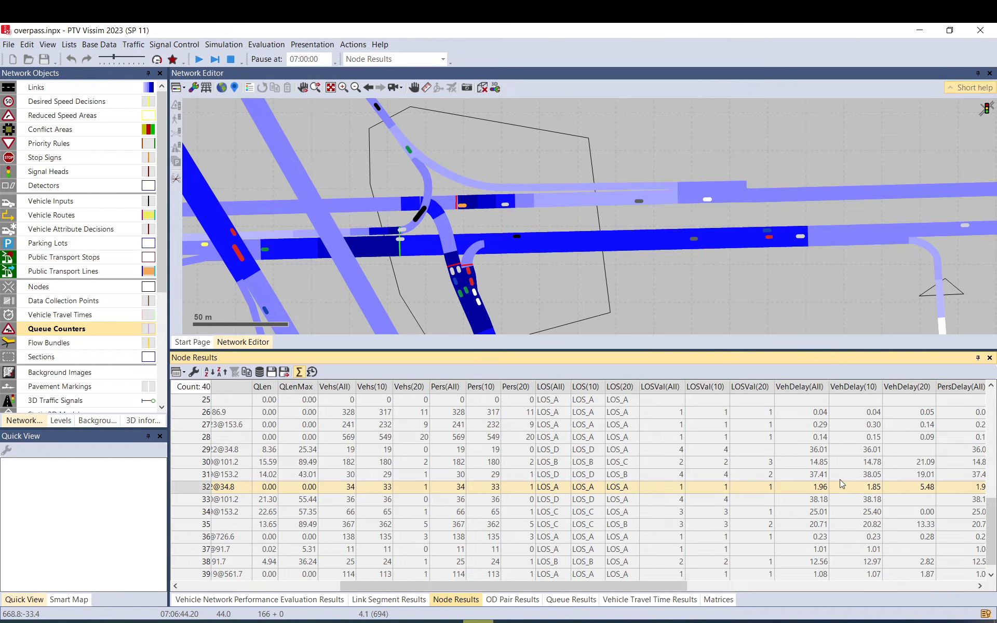
mouse_move(821, 490)
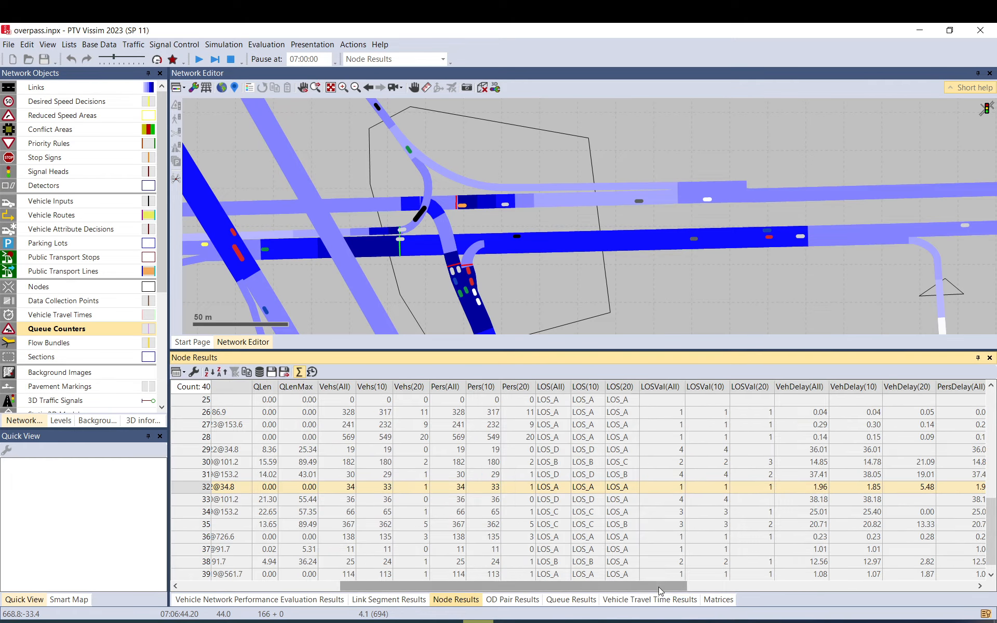
drag(661, 587, 972, 616)
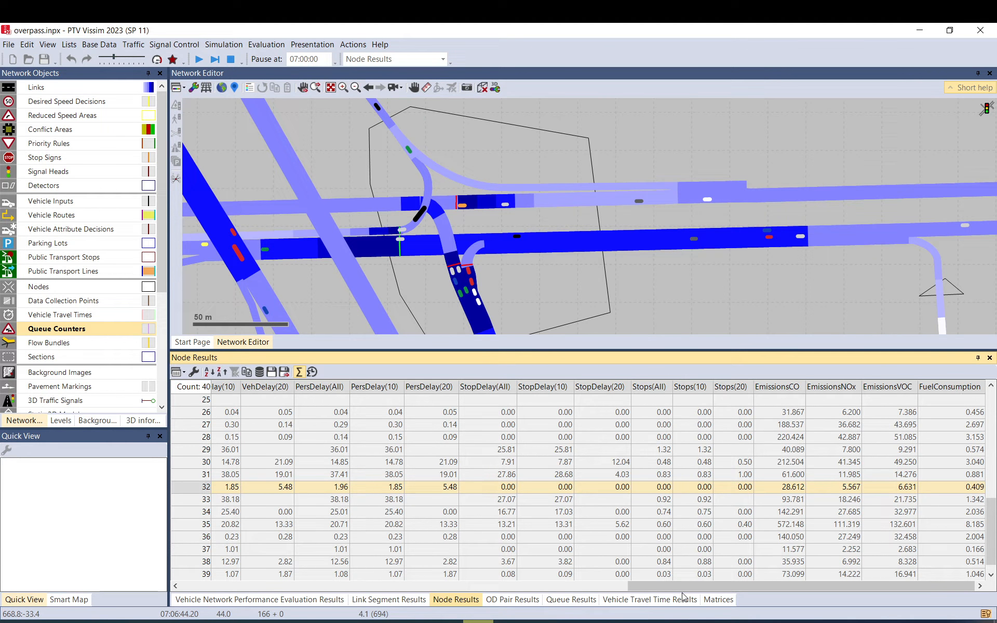
drag(666, 586, 218, 585)
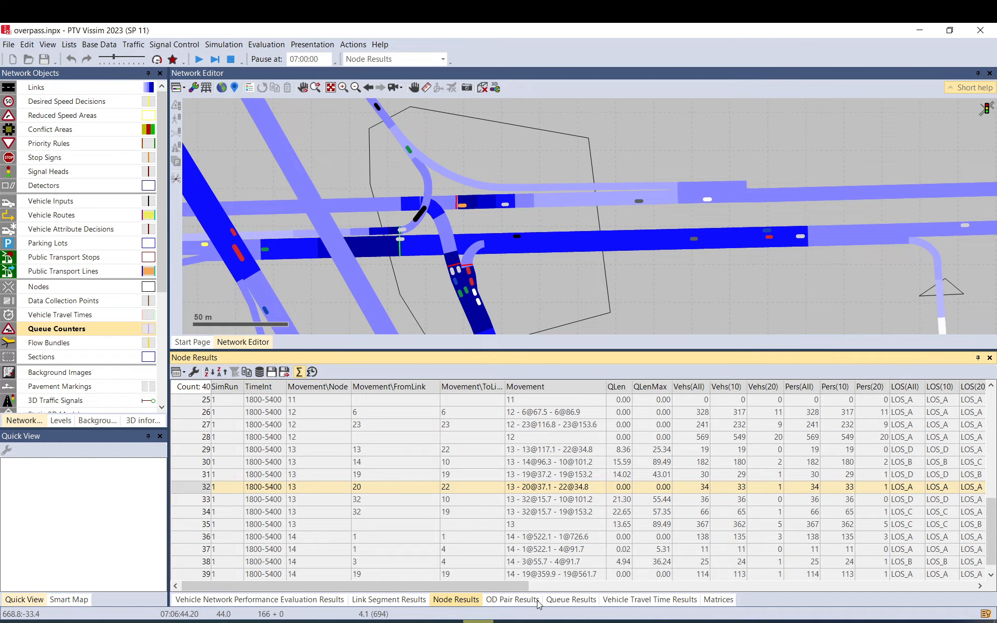
Open the OD Pair Results and examine the departure travel times of the N to S pair for all vehicles and class 20.
click(540, 604)
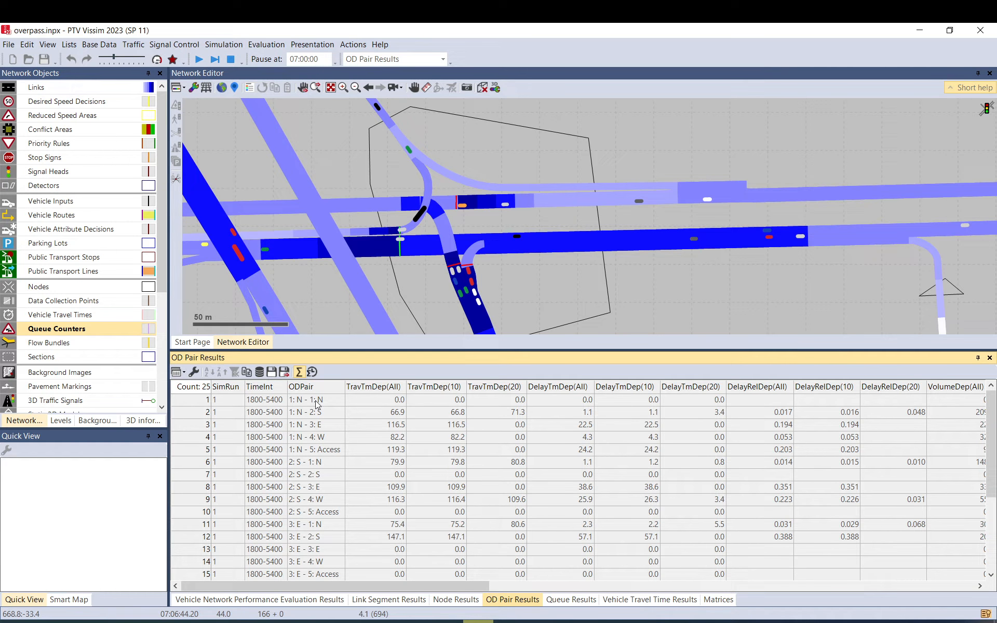
click(293, 416)
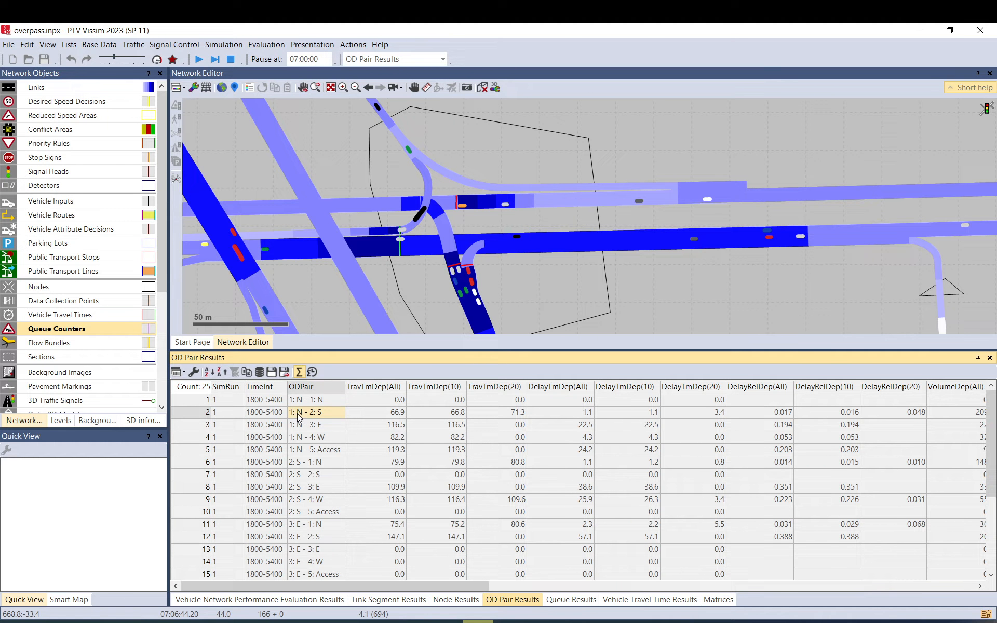
click(372, 414)
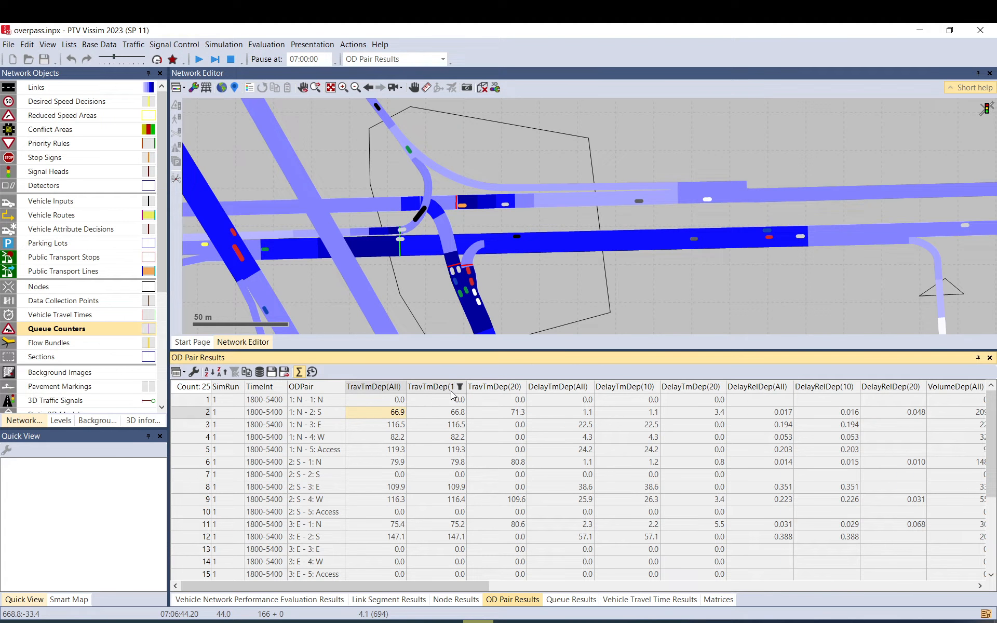
click(518, 416)
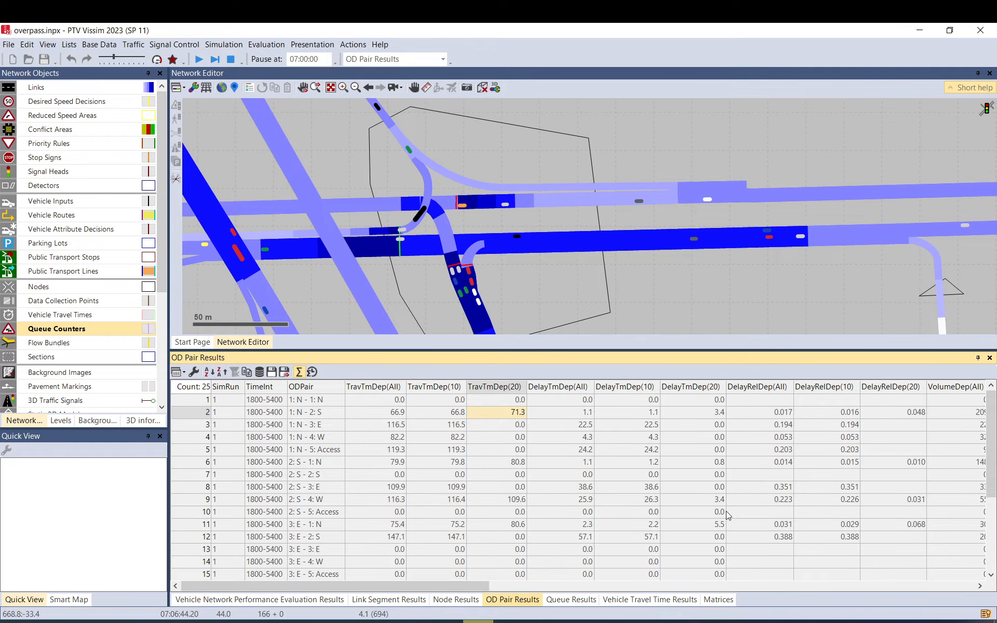
Review the departure and arrival columns of the OD pair results, then check the available attributes without changing the selection.
drag(446, 586, 935, 538)
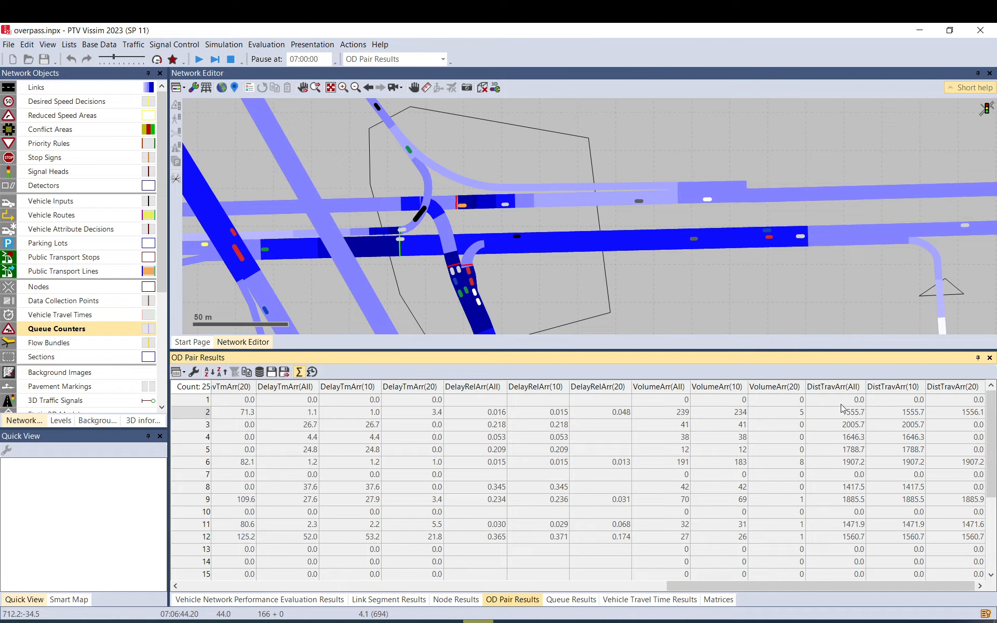
drag(757, 588, 358, 586)
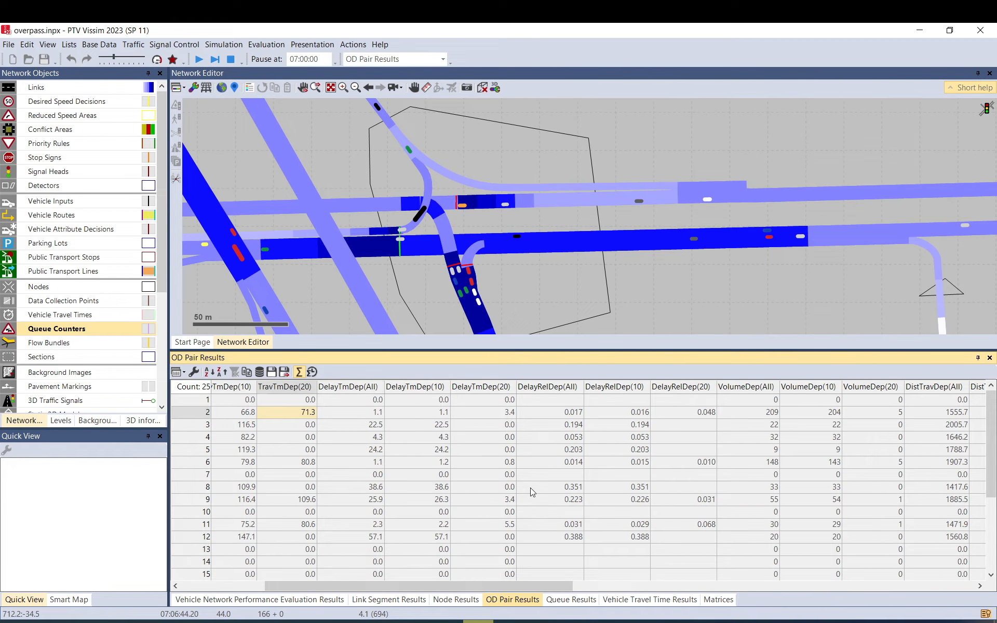
drag(437, 582, 348, 587)
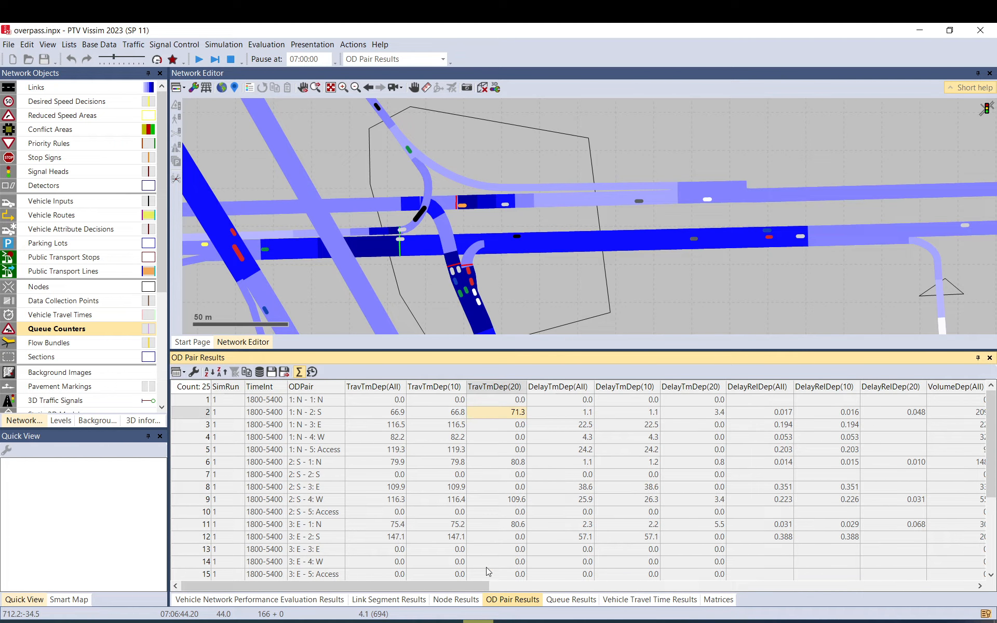
drag(453, 587, 982, 547)
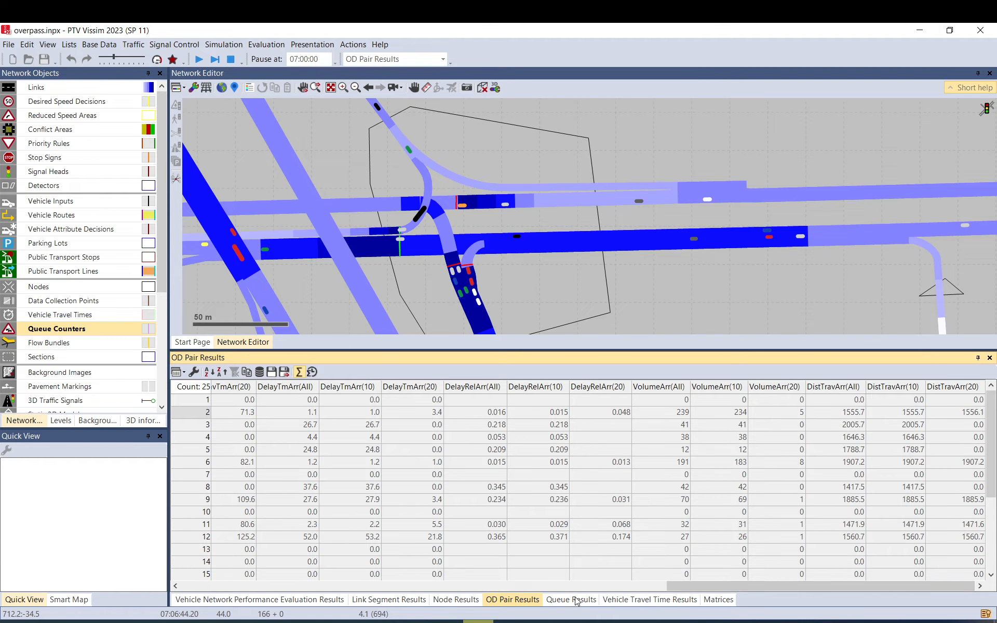
click(200, 373)
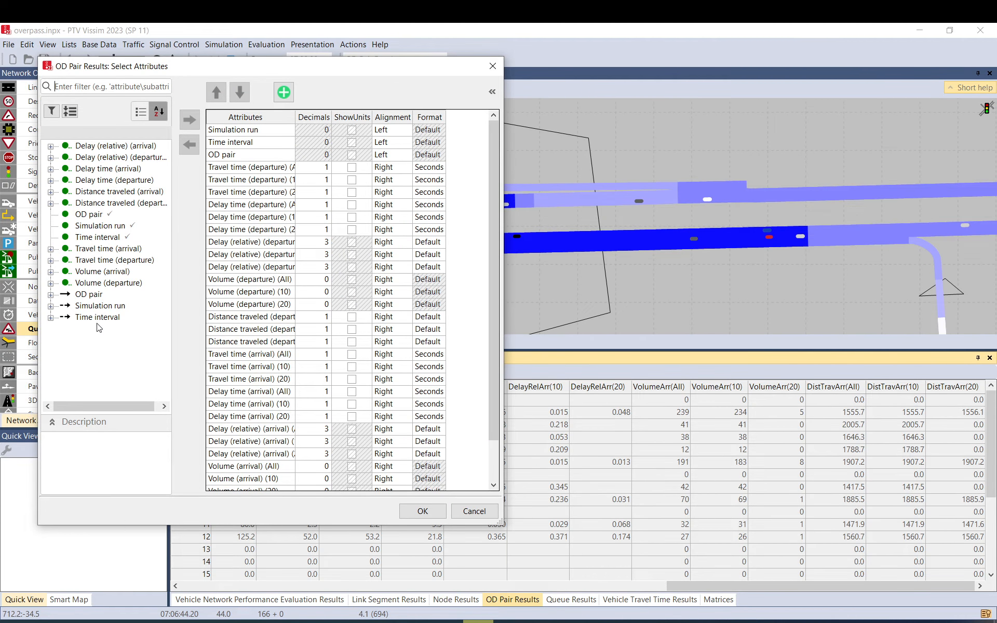
click(470, 512)
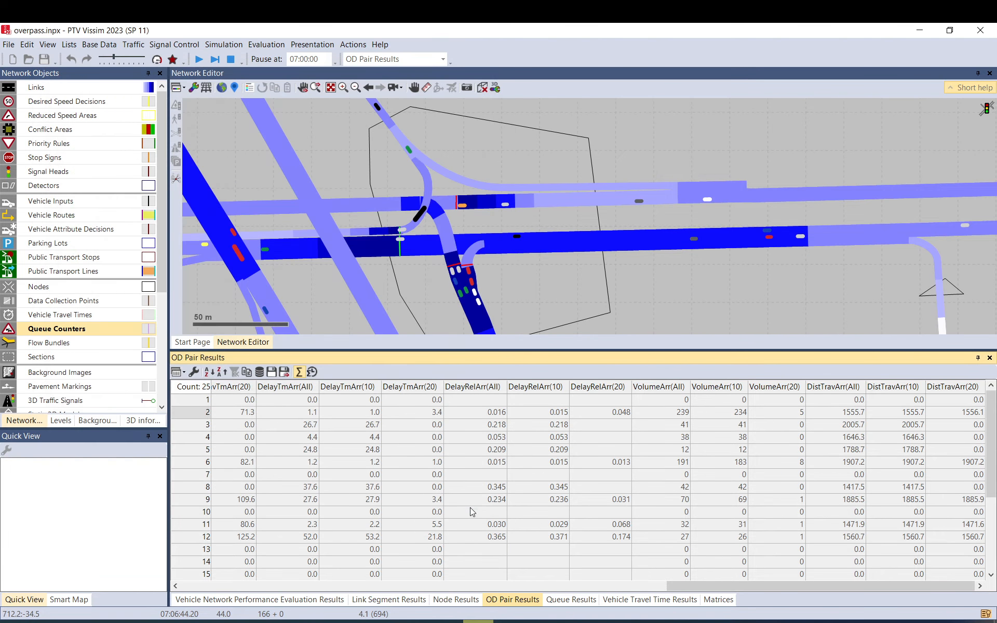
Open the Queue Results and compare the maximum queue length and queue stops with the queued vehicles at node 13.
click(567, 602)
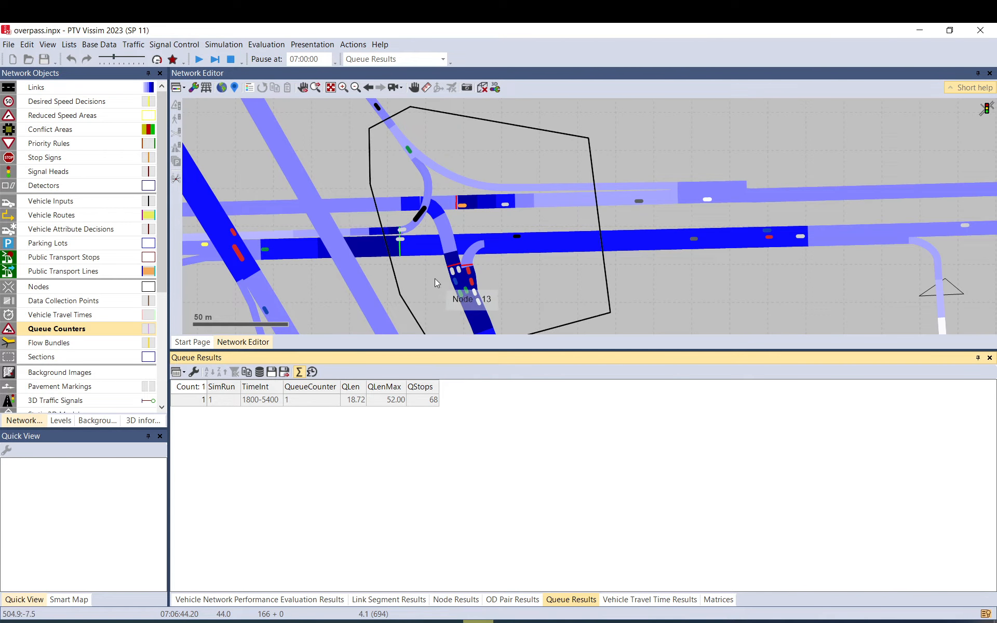
scroll(475, 280, up, 3)
scroll(452, 271, up, 1)
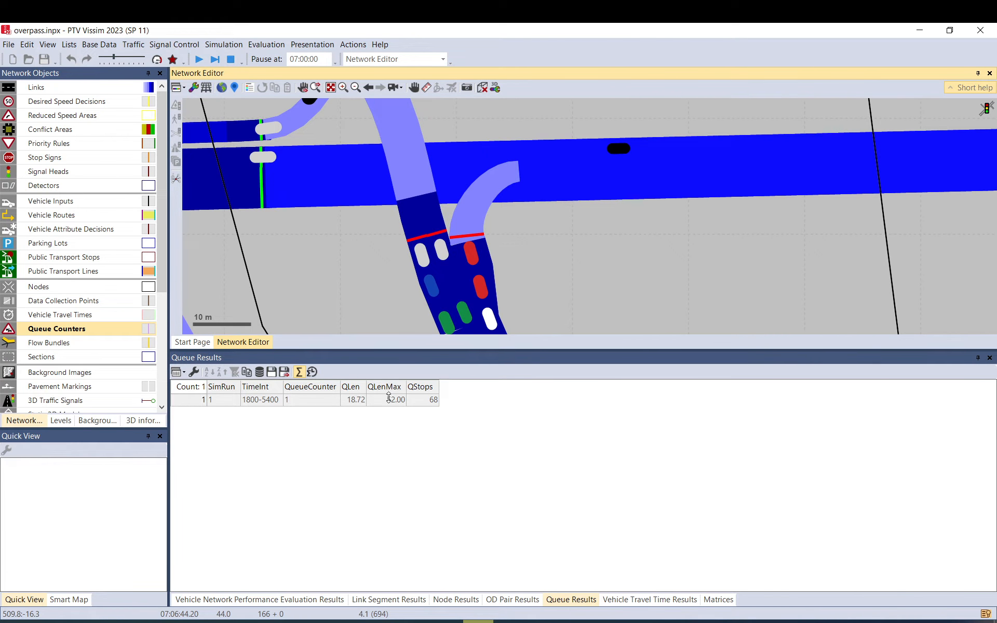
scroll(373, 279, down, 2)
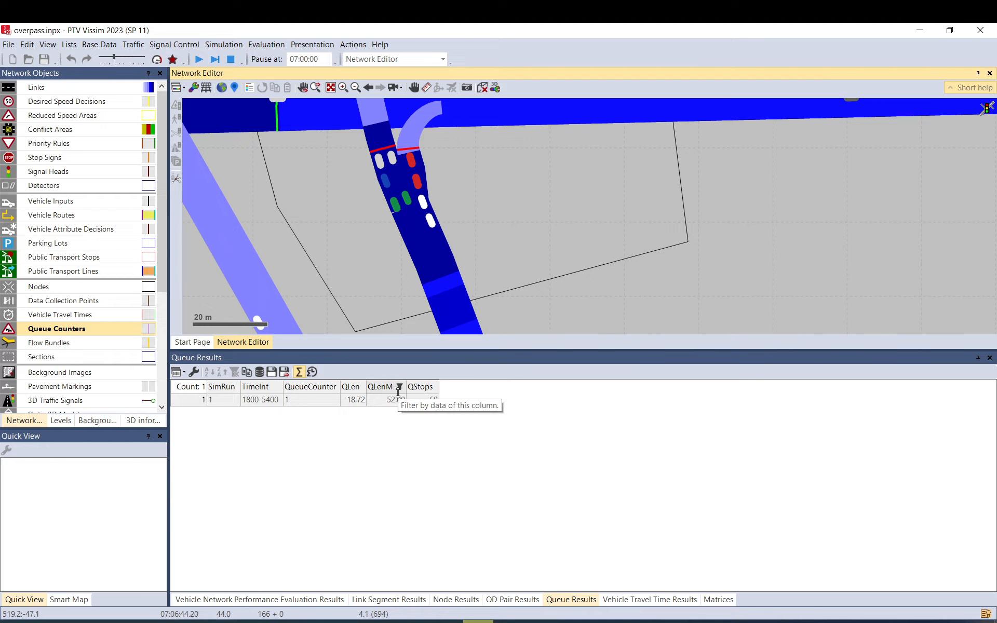
mouse_move(393, 406)
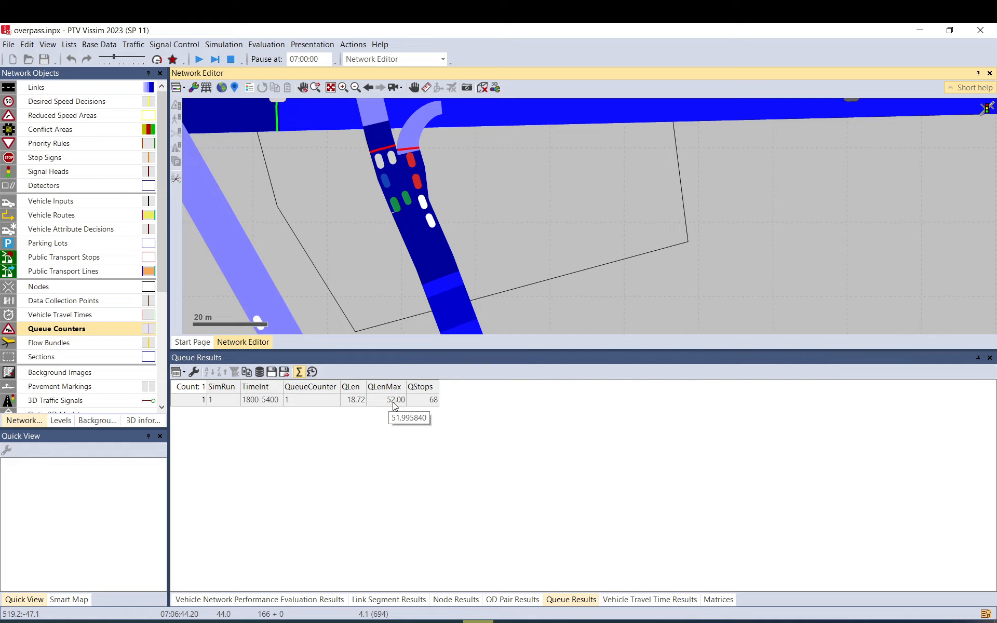
mouse_move(425, 392)
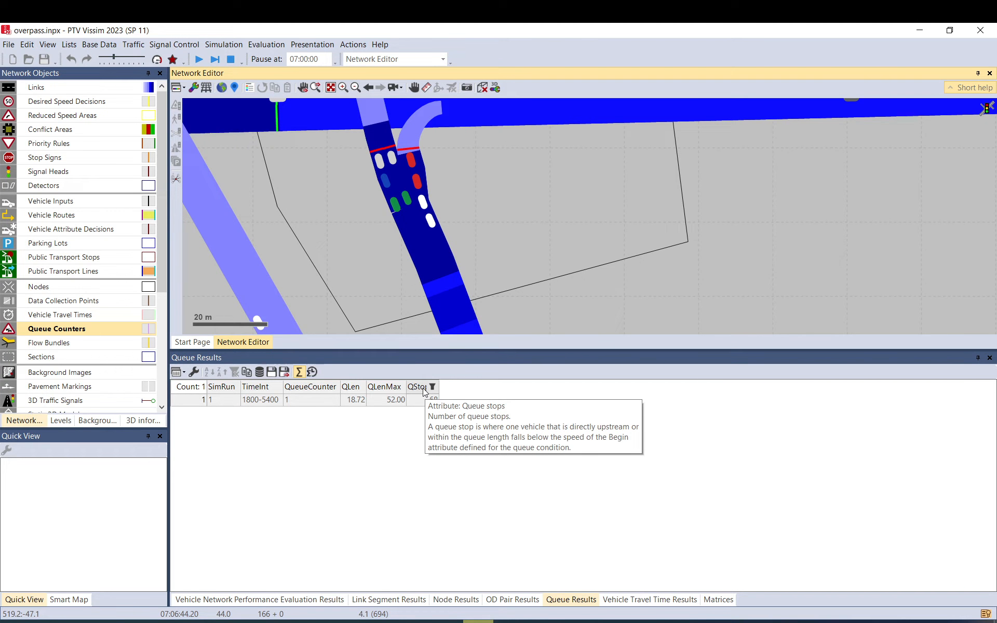
Check the Vehicle Travel Time Results list and its data collection setting in the Evaluation Configuration's result attributes.
click(674, 600)
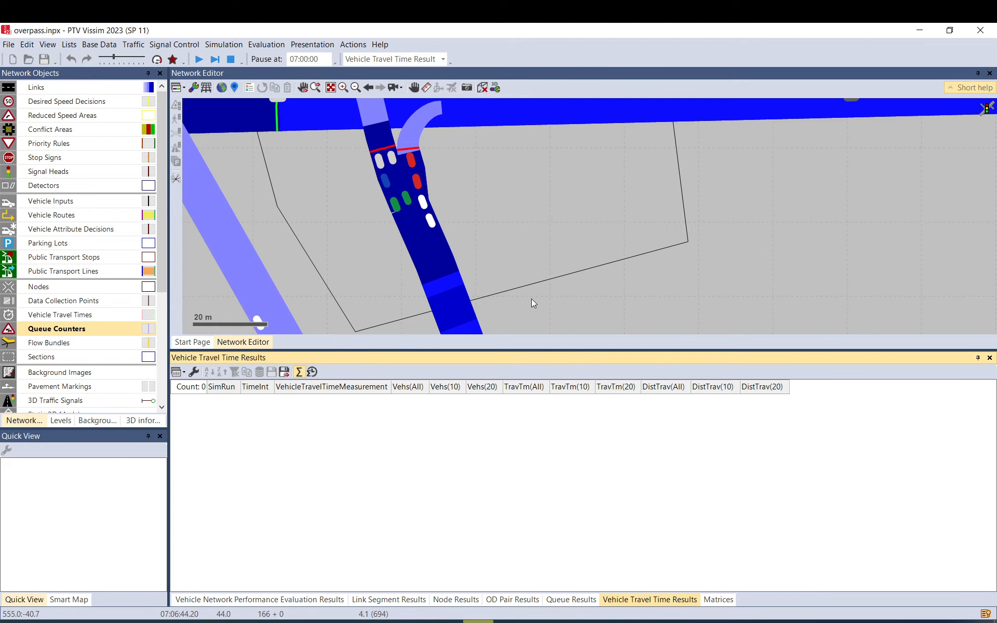
scroll(532, 299, down, 1)
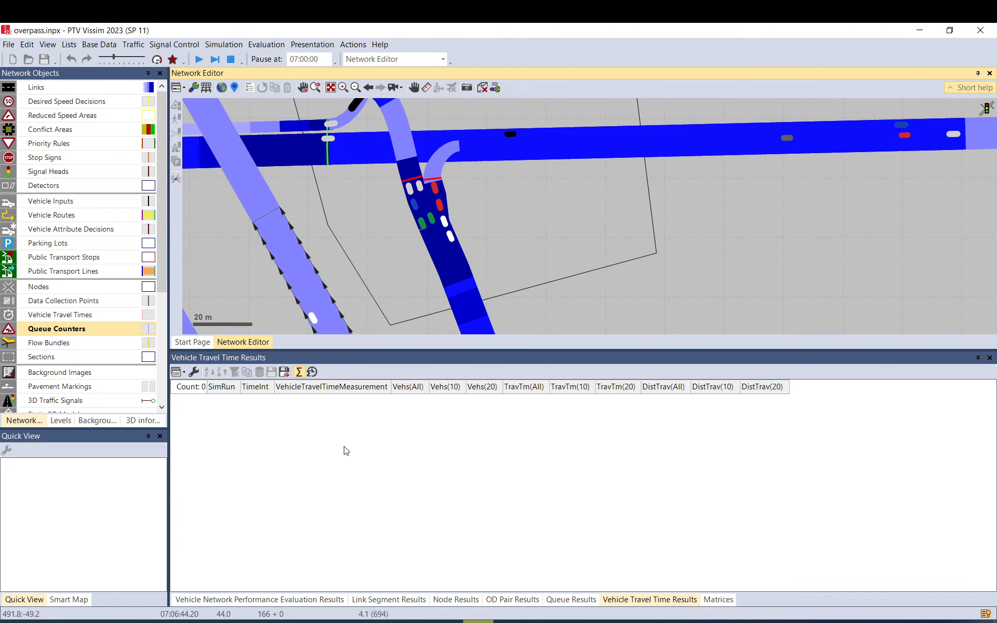
click(277, 45)
click(274, 57)
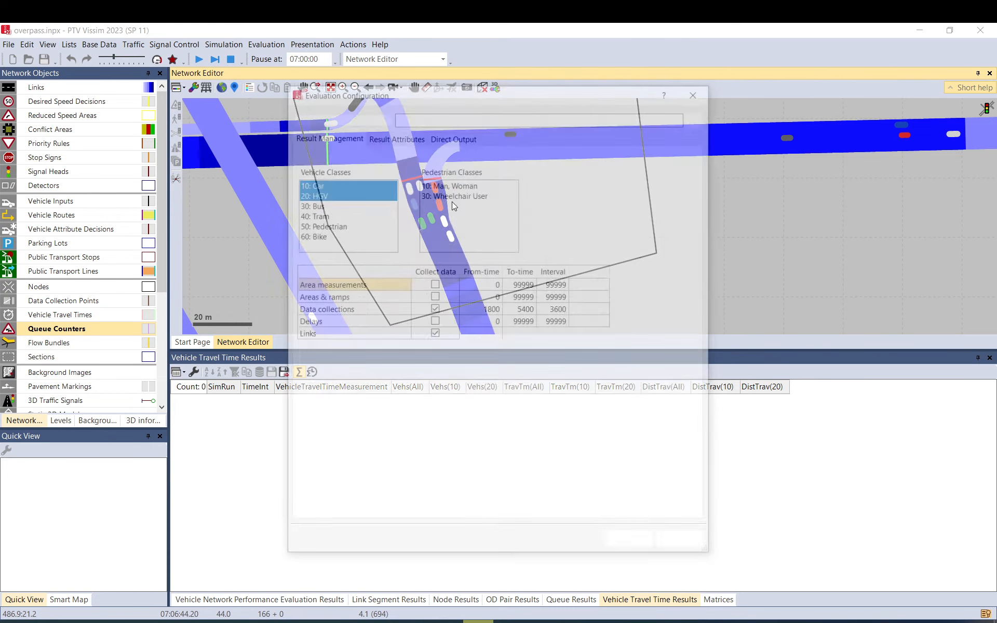
click(374, 134)
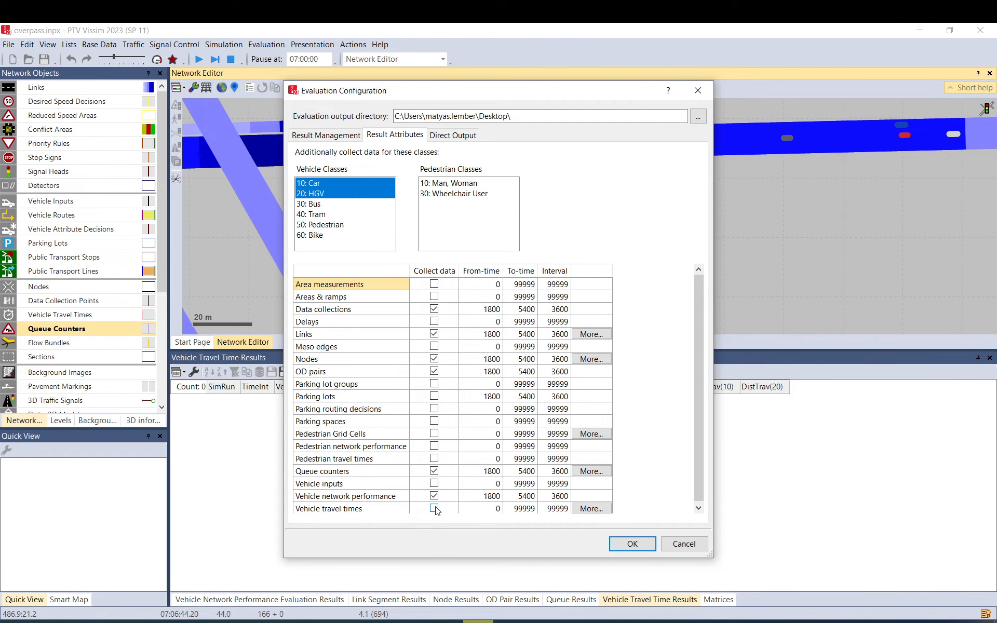
click(642, 540)
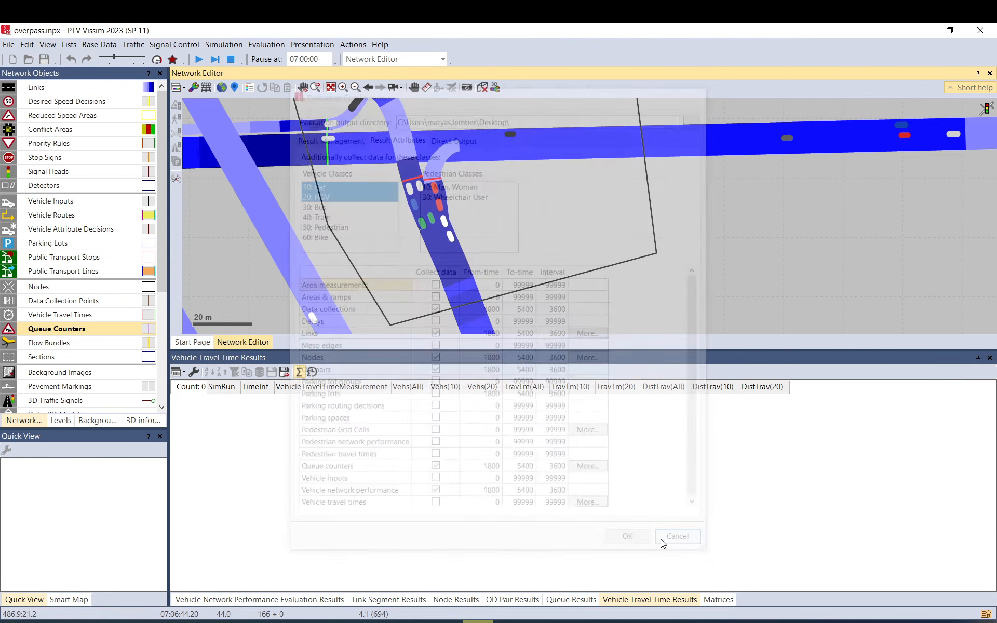
Display the Matrices list, stop the simulation and enable data collection for vehicle travel times in the Evaluation Configuration.
click(719, 600)
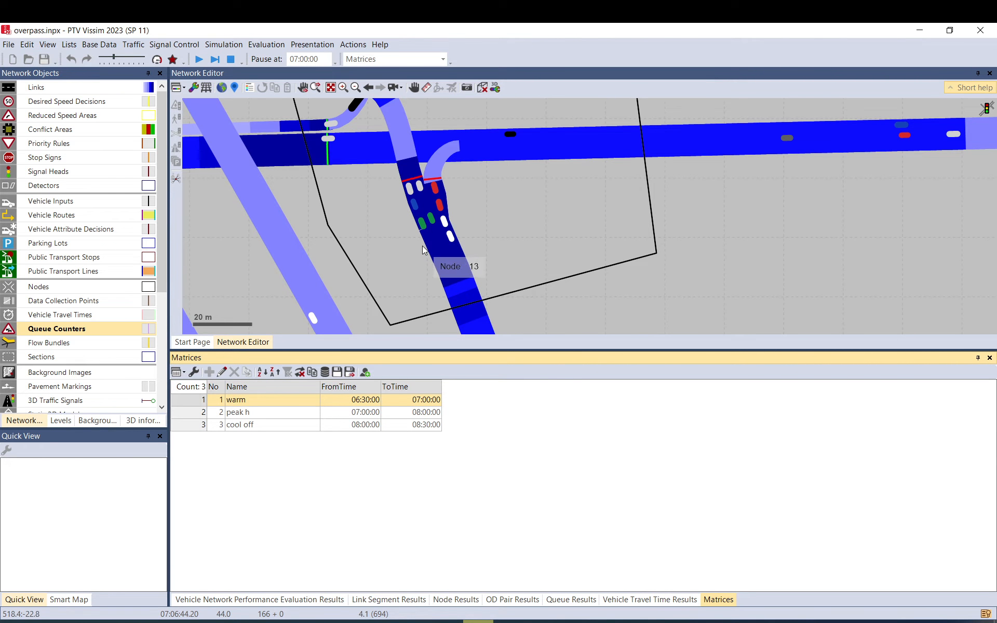
click(232, 60)
click(266, 44)
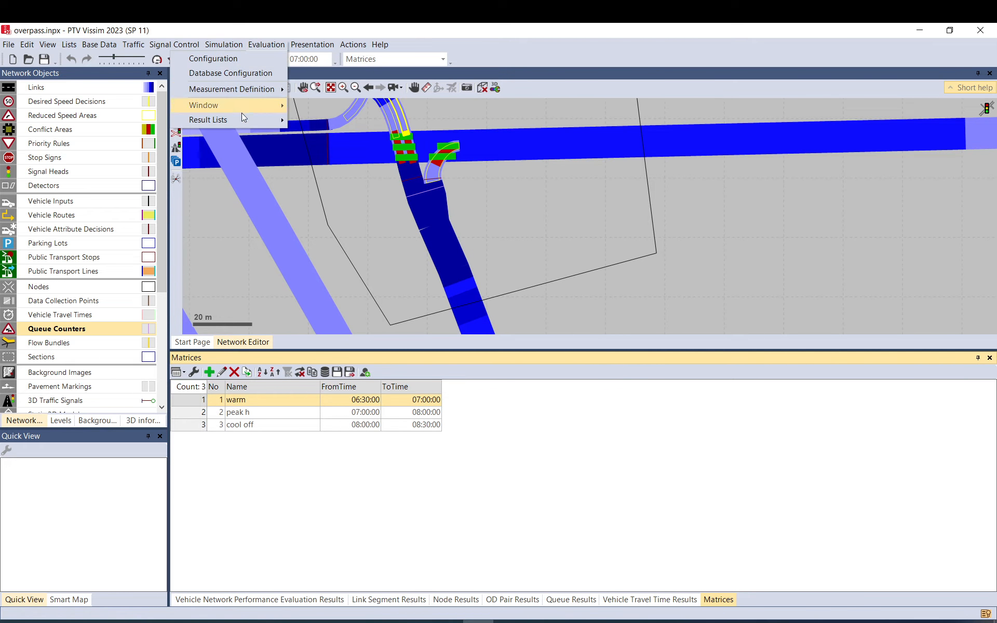
click(306, 45)
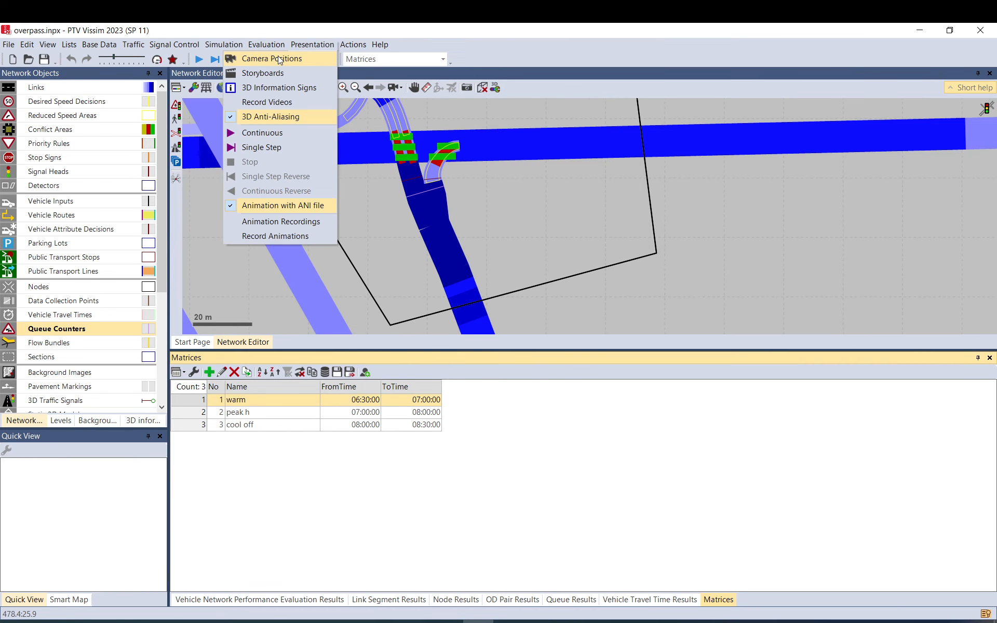
click(266, 45)
click(273, 59)
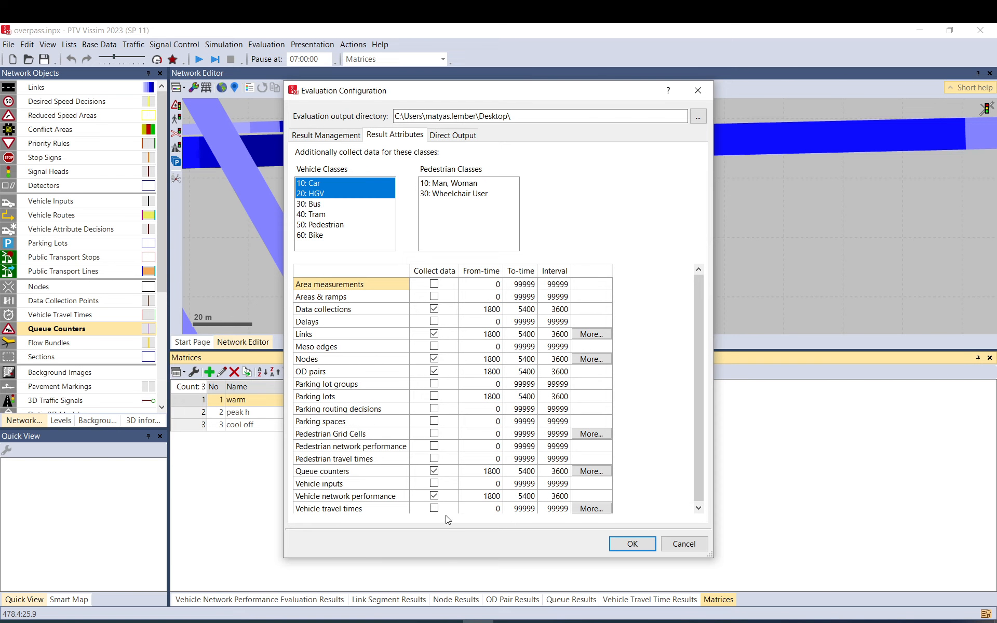
click(434, 508)
drag(496, 500, 549, 501)
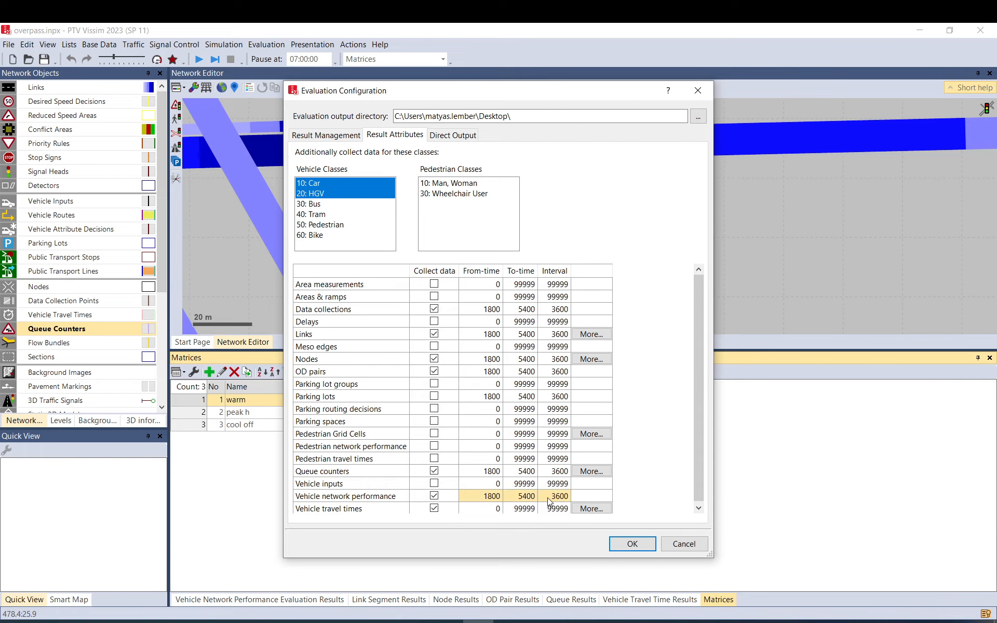
click(632, 543)
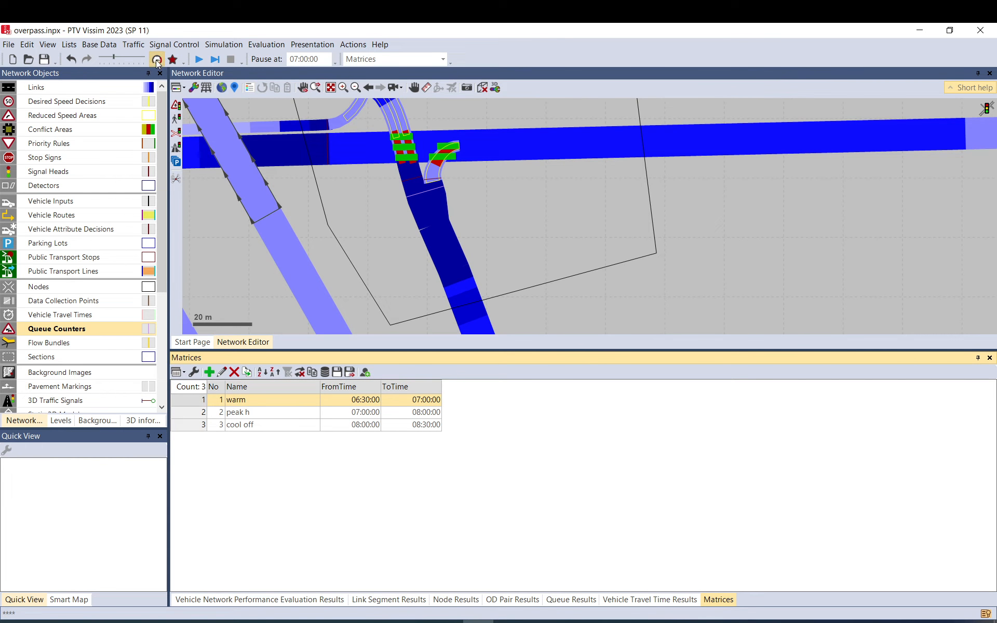
Restart the simulation at maximum speed, saving the changes to the network.
click(200, 60)
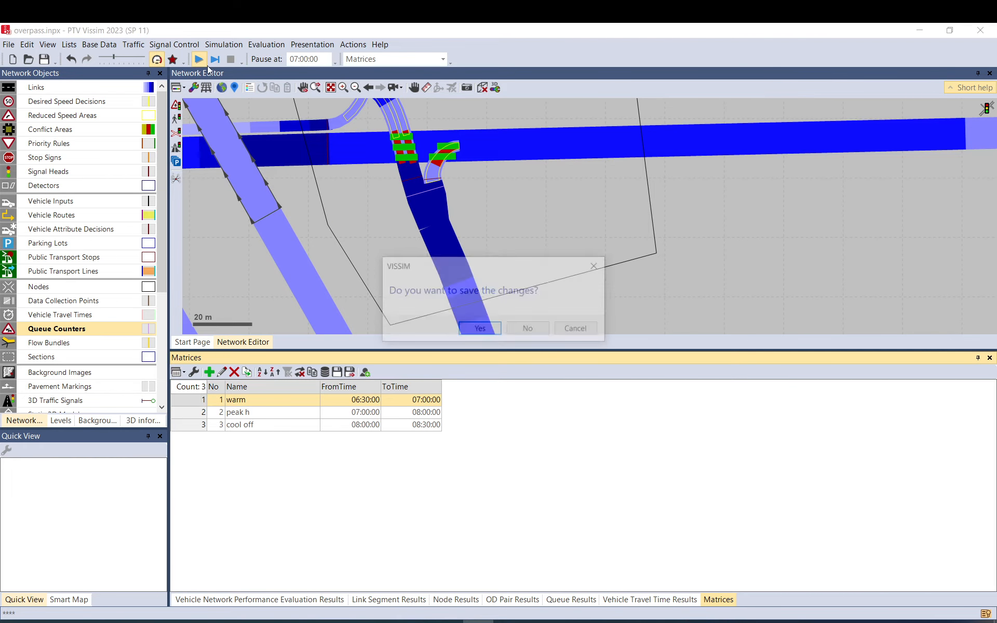
click(492, 330)
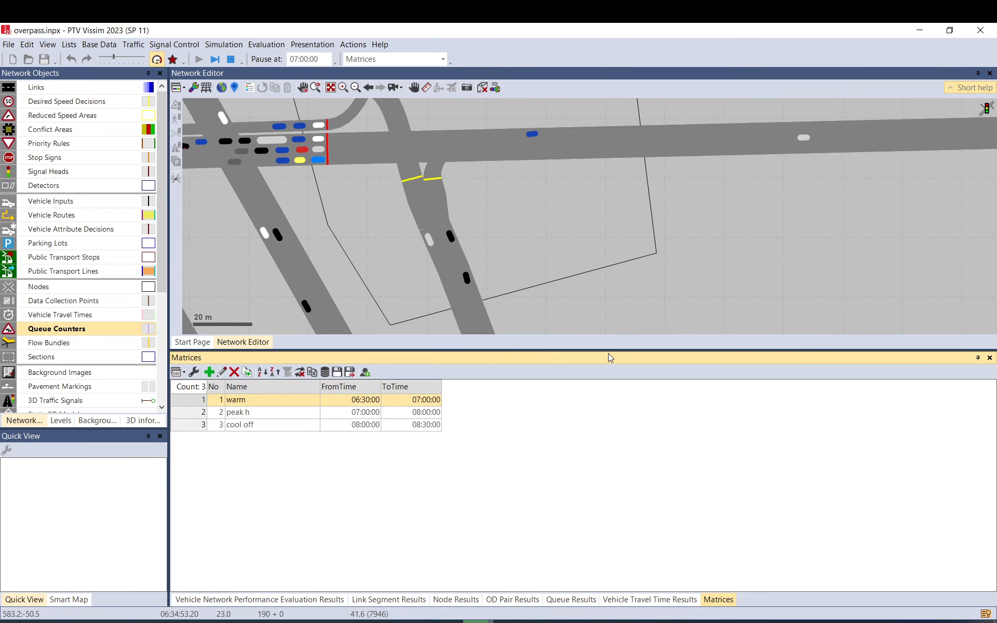
Enlarge the Network Editor and apply the predefined multicolour scheme with class bounds from 10 to 200 to the links' segment density.
drag(610, 351, 630, 507)
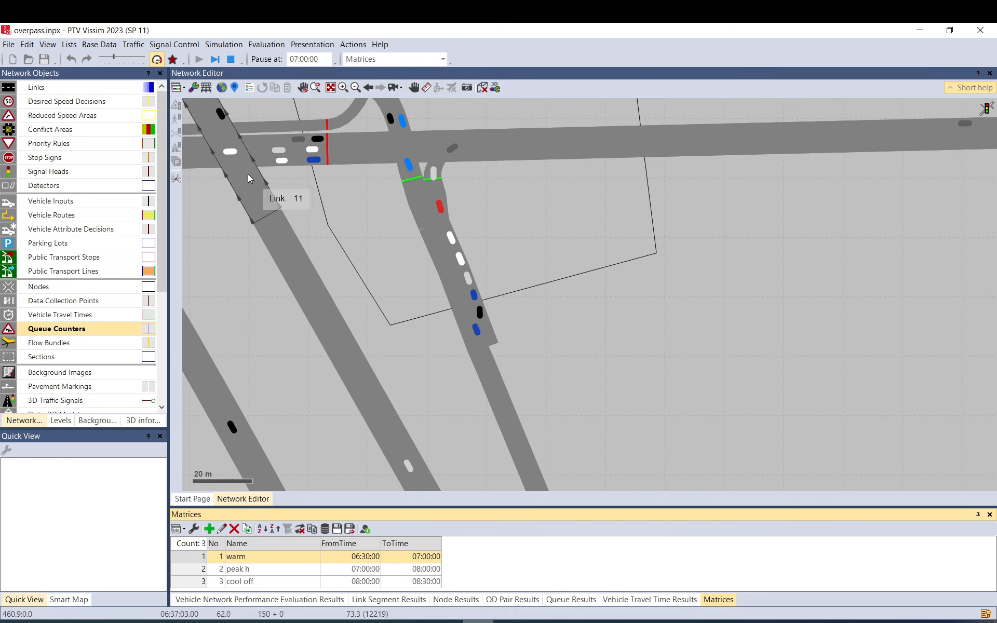
click(153, 90)
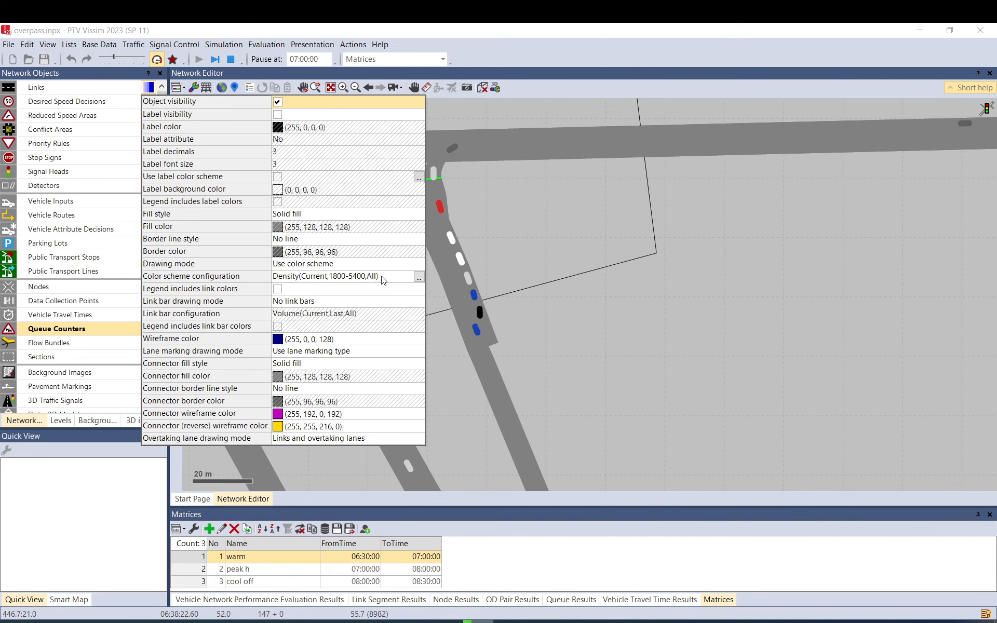
click(418, 277)
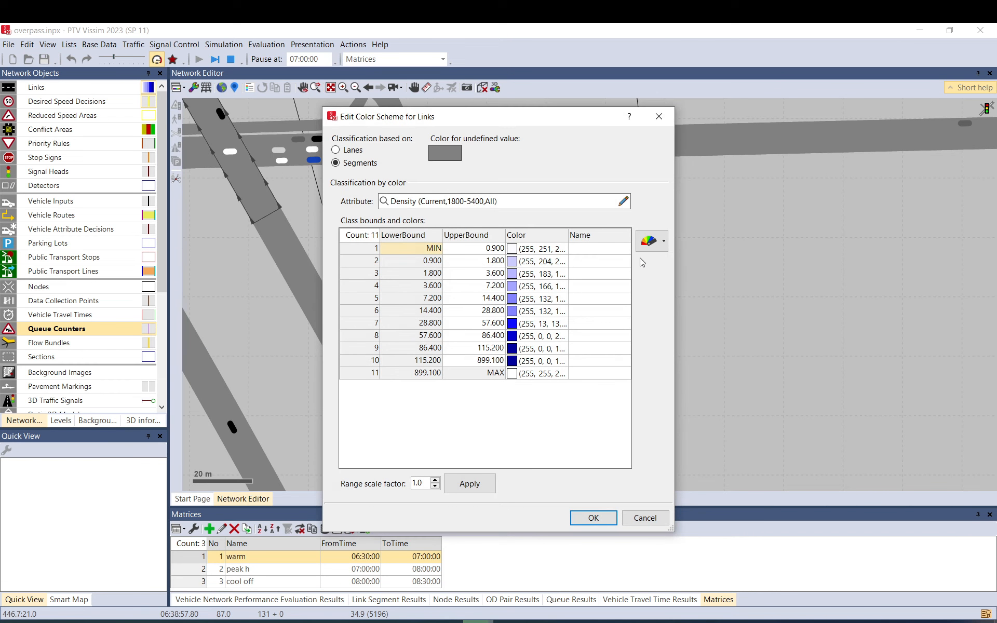
click(653, 242)
click(665, 313)
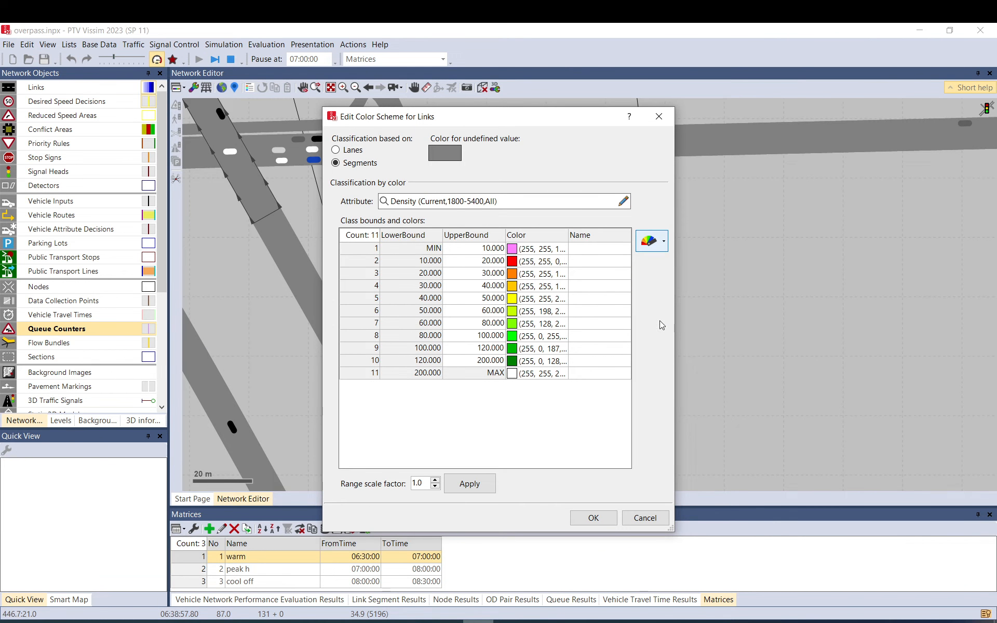
click(593, 518)
Continue the simulation past the 07:00:00 pause and view the density colours on the links across both nodes.
scroll(568, 342, down, 3)
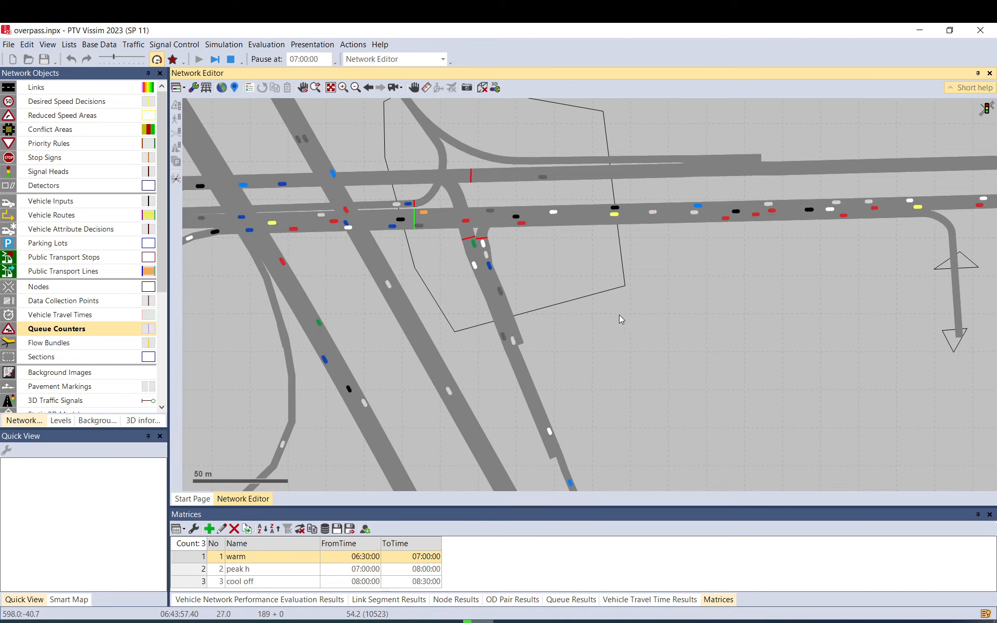
scroll(604, 326, down, 2)
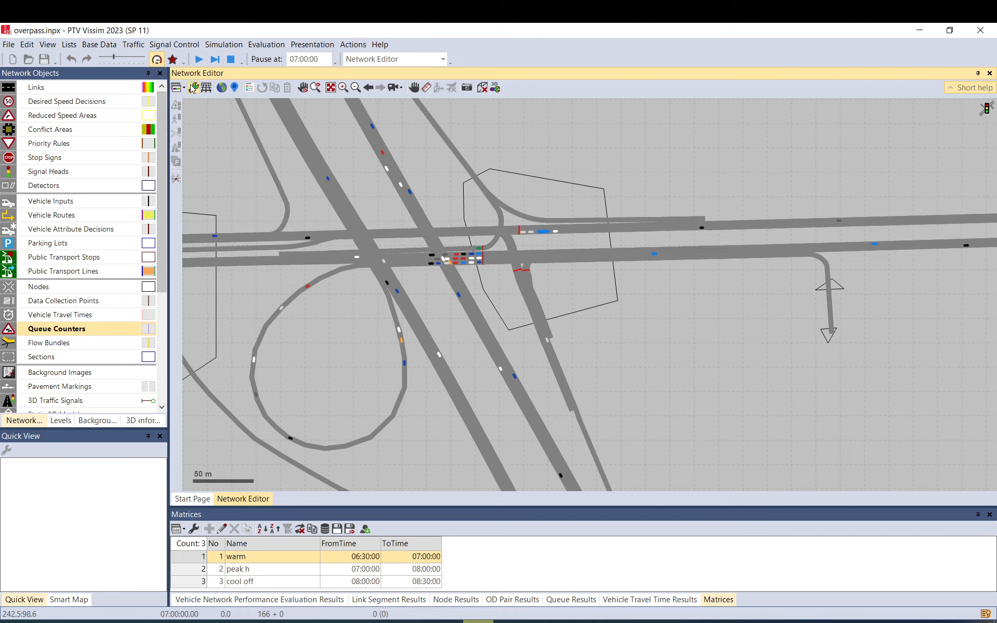
click(199, 59)
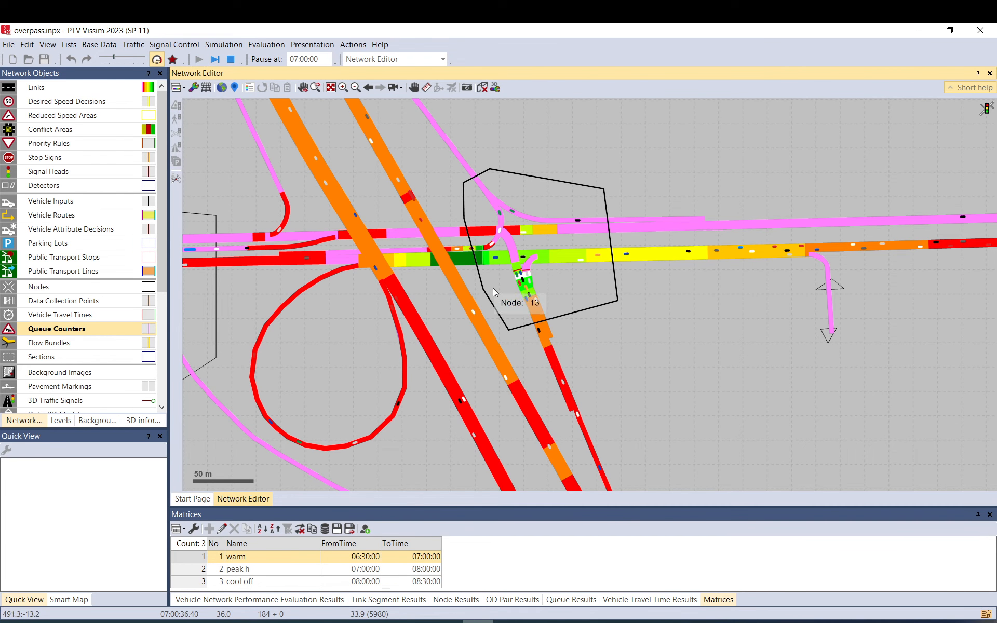
scroll(673, 316, down, 2)
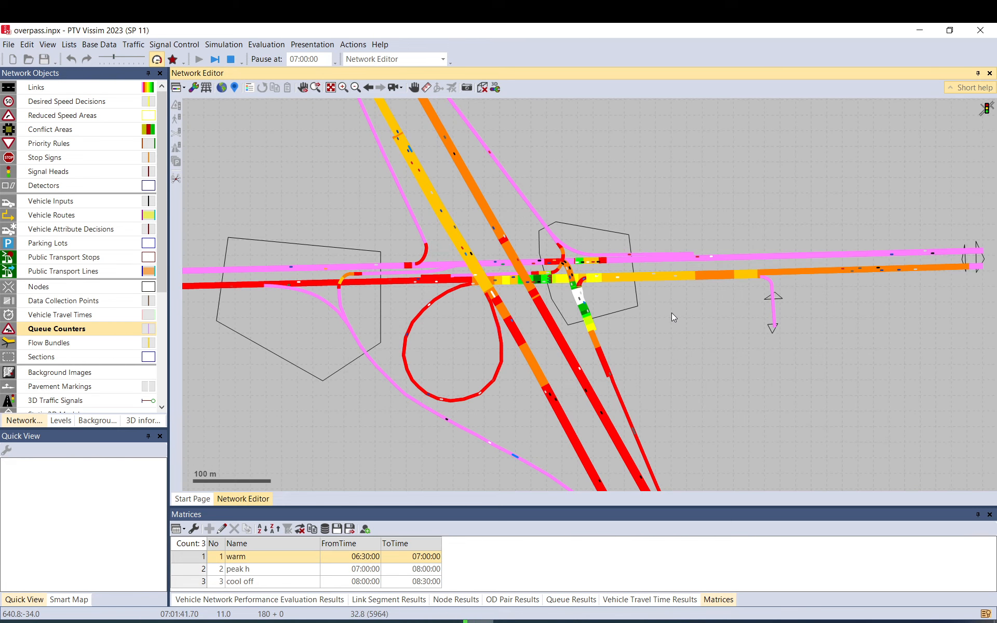
drag(673, 317, 659, 261)
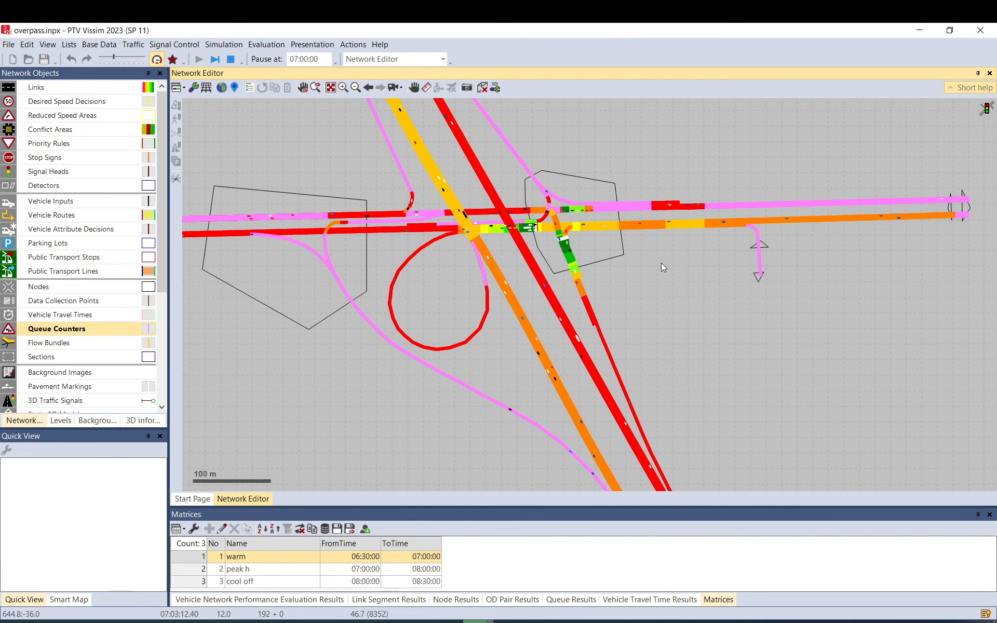
Check the E to W entry in the Vehicle Travel Time Results, pausing to inspect the network's western end before resuming the simulation.
click(649, 600)
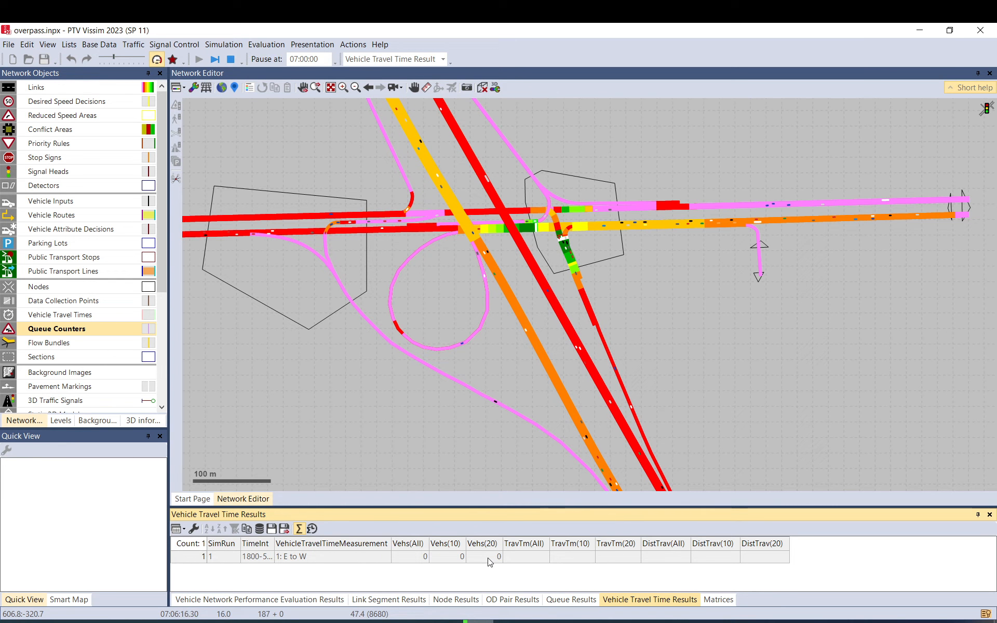
click(214, 60)
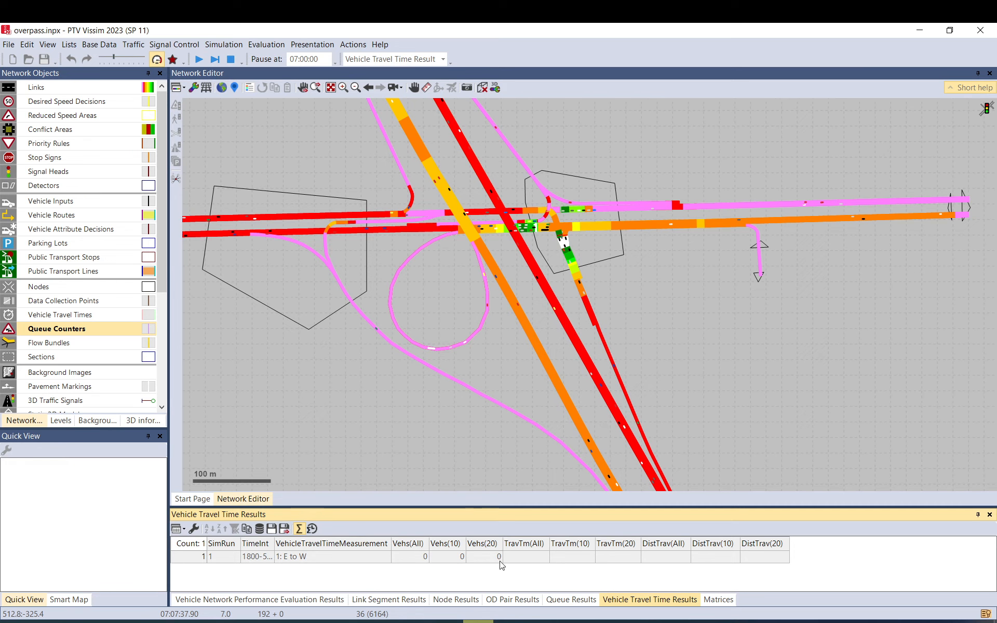
drag(436, 225, 630, 227)
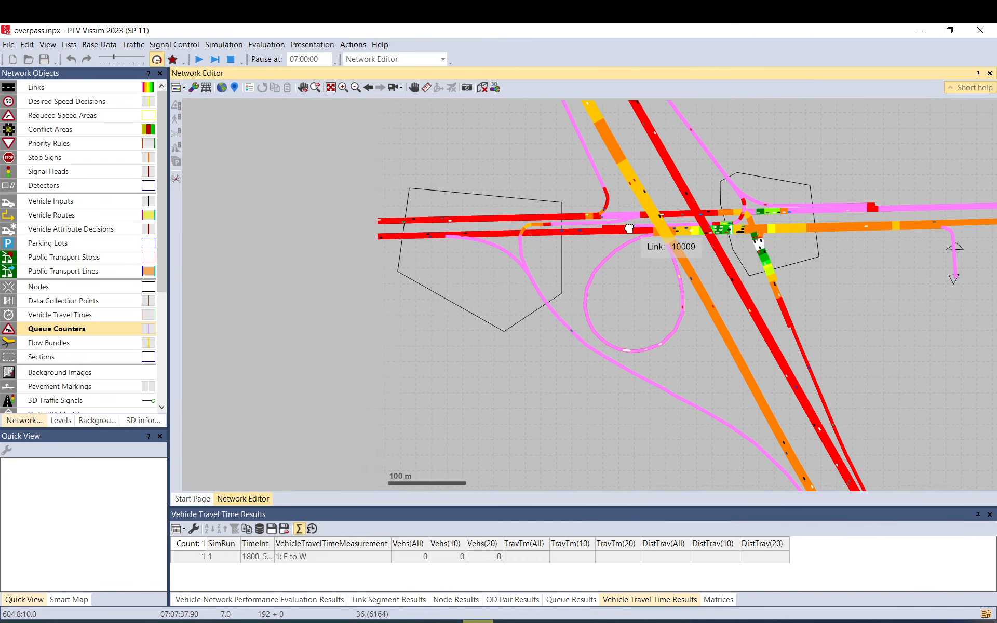
drag(332, 199, 526, 202)
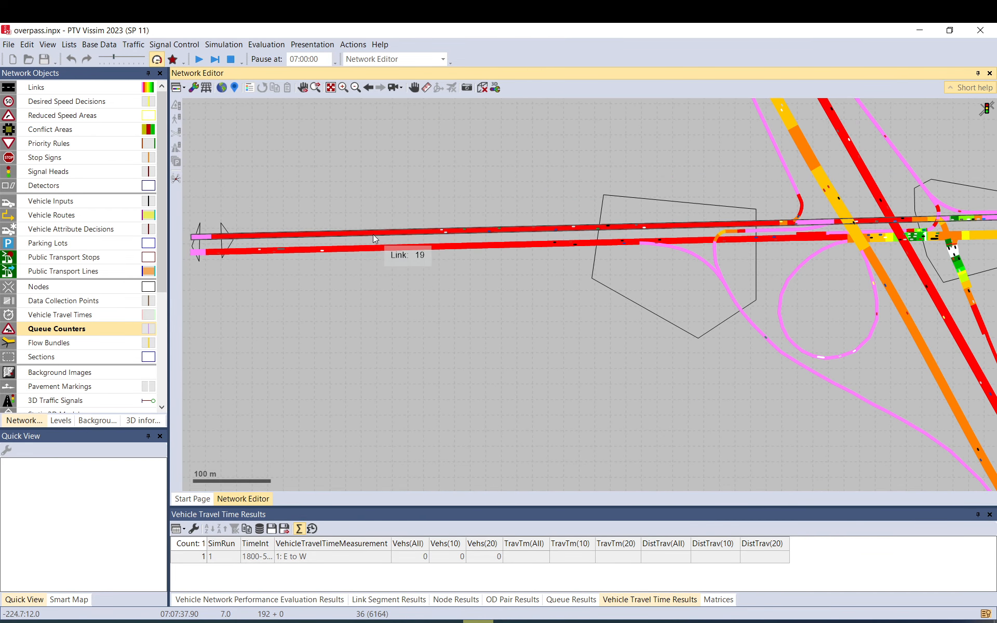
click(200, 60)
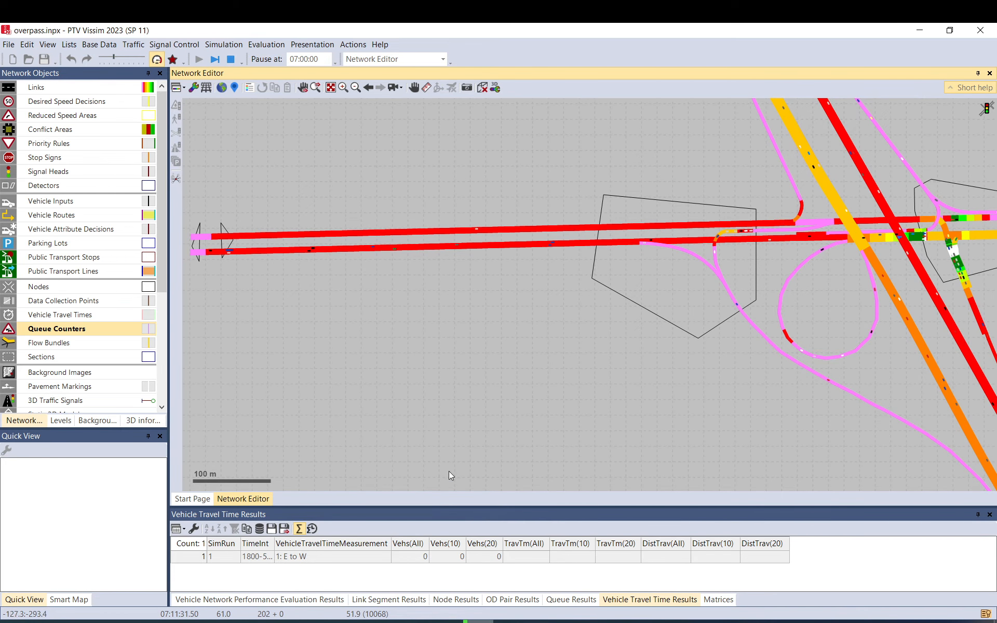
Select the E to W travel time measurement and trace its path from the eastern start section through node 13.
click(356, 558)
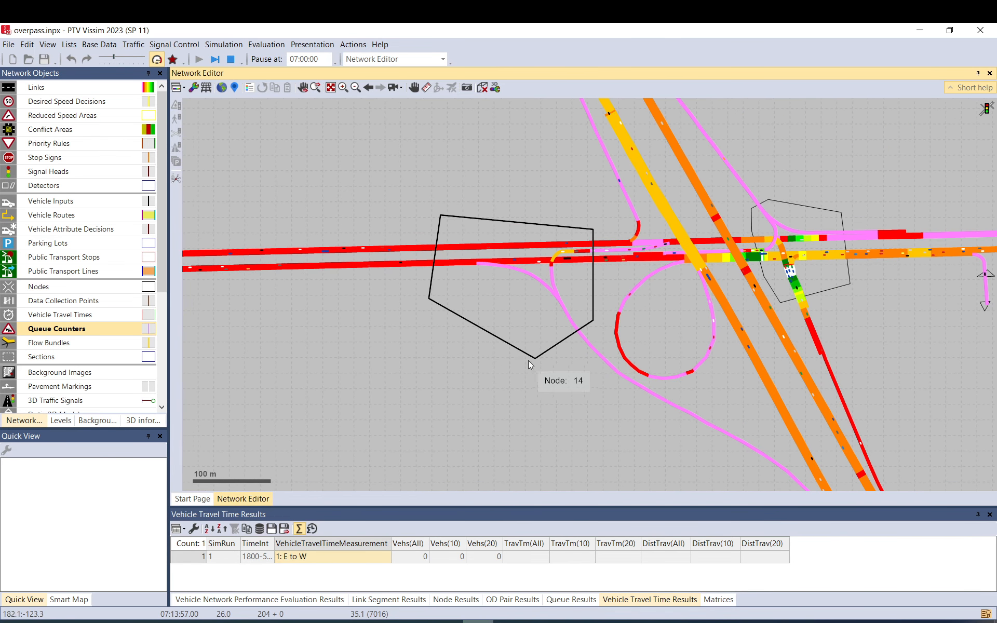
scroll(335, 364, down, 3)
scroll(753, 286, up, 3)
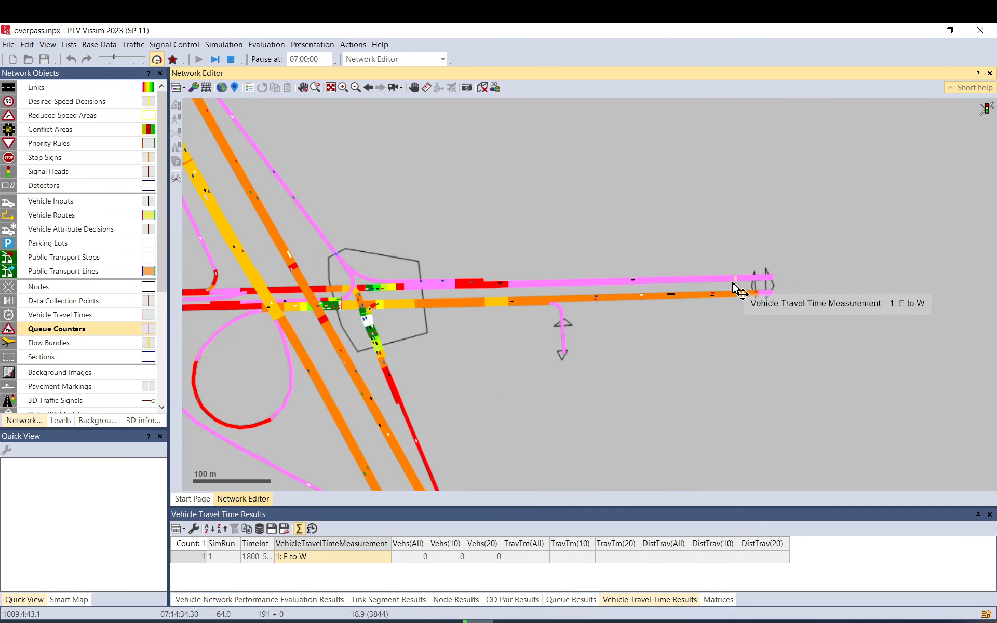
scroll(740, 291, up, 2)
click(749, 284)
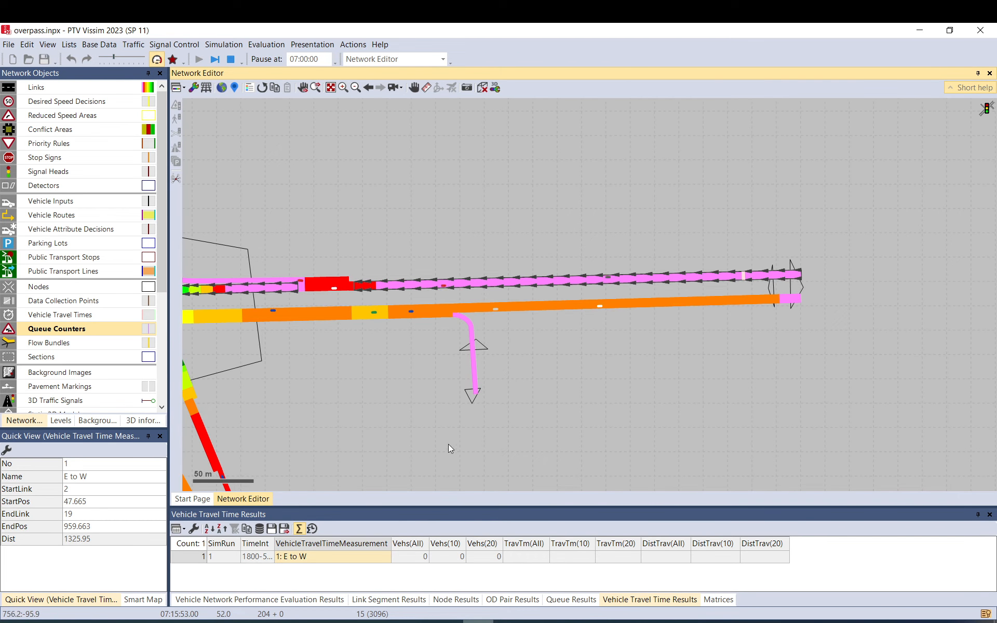
drag(401, 406, 737, 371)
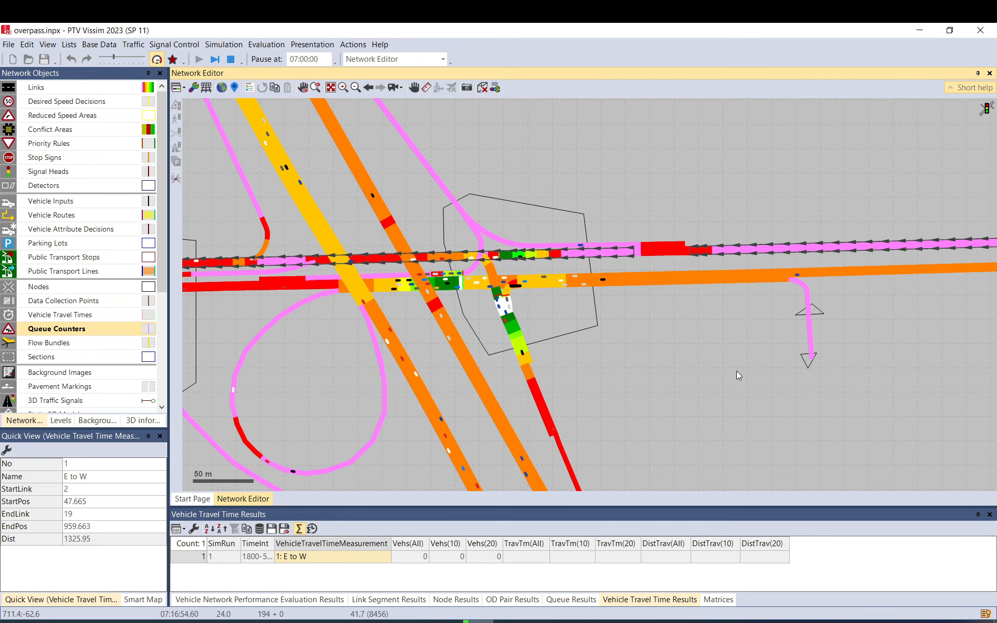
click(674, 326)
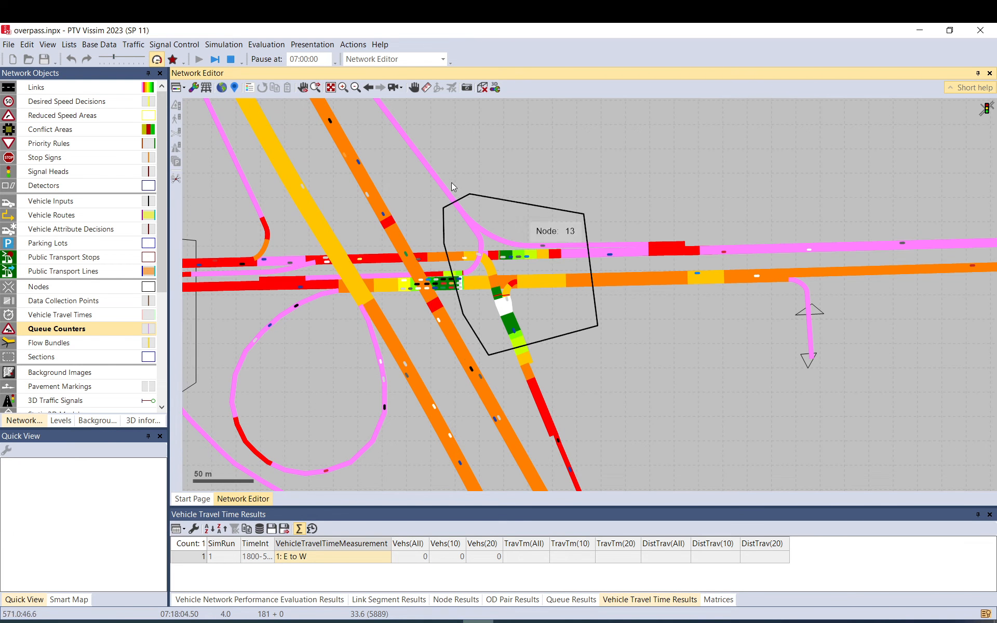
Set the links' drawing mode to use the display type.
click(148, 88)
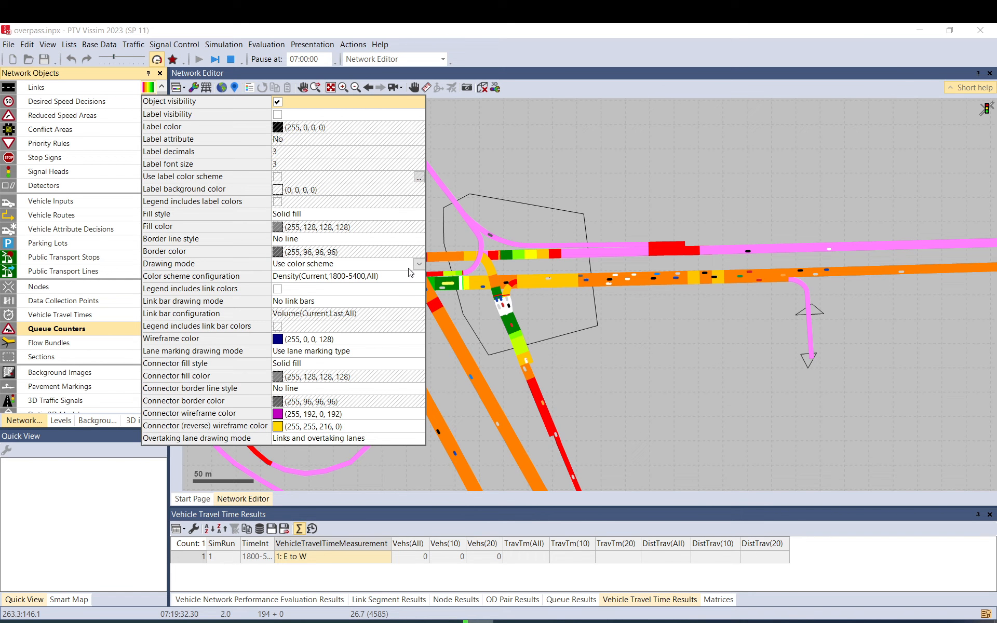
click(419, 265)
click(333, 274)
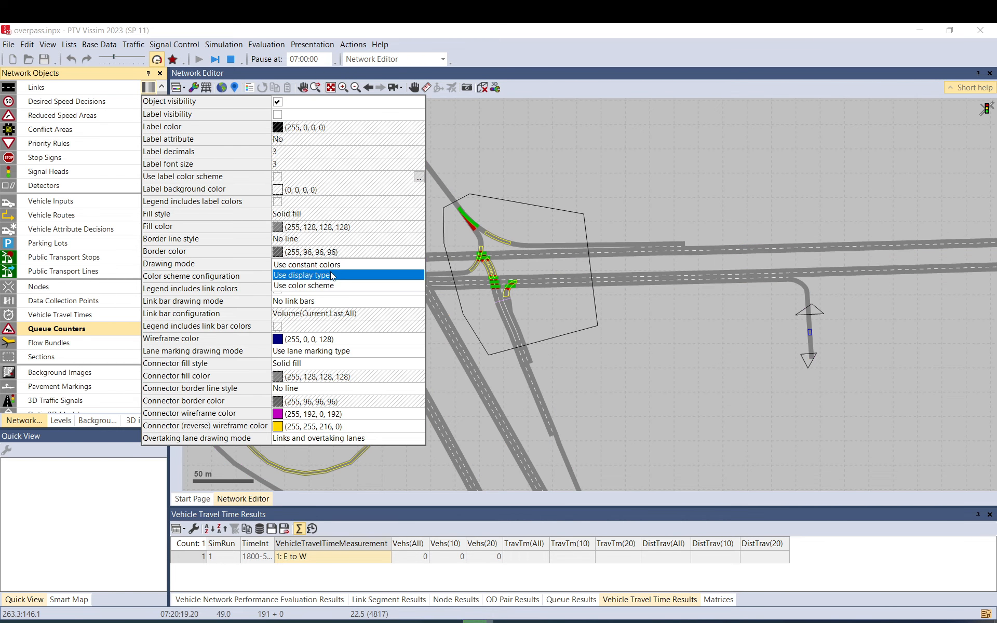
click(671, 372)
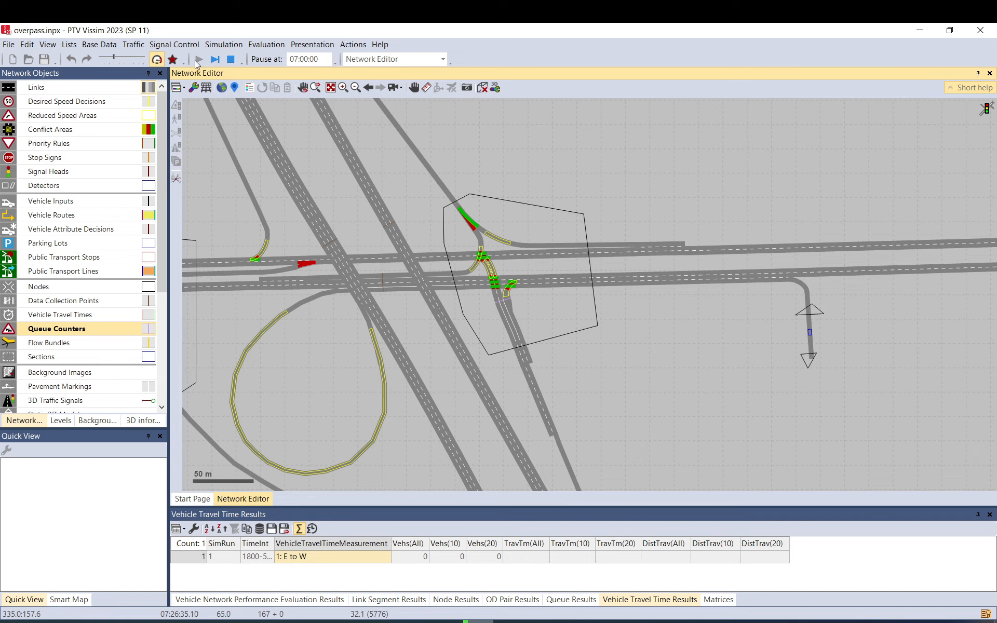
Turn off maximum simulation speed and compare the E to W vehicle count with the traffic between nodes 13 and 14.
click(158, 60)
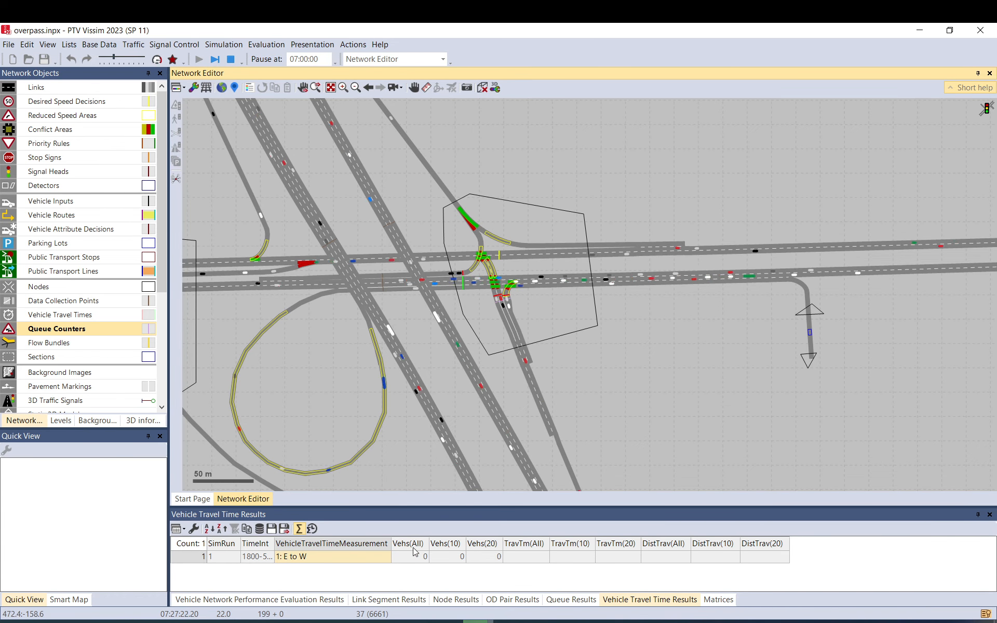
click(424, 556)
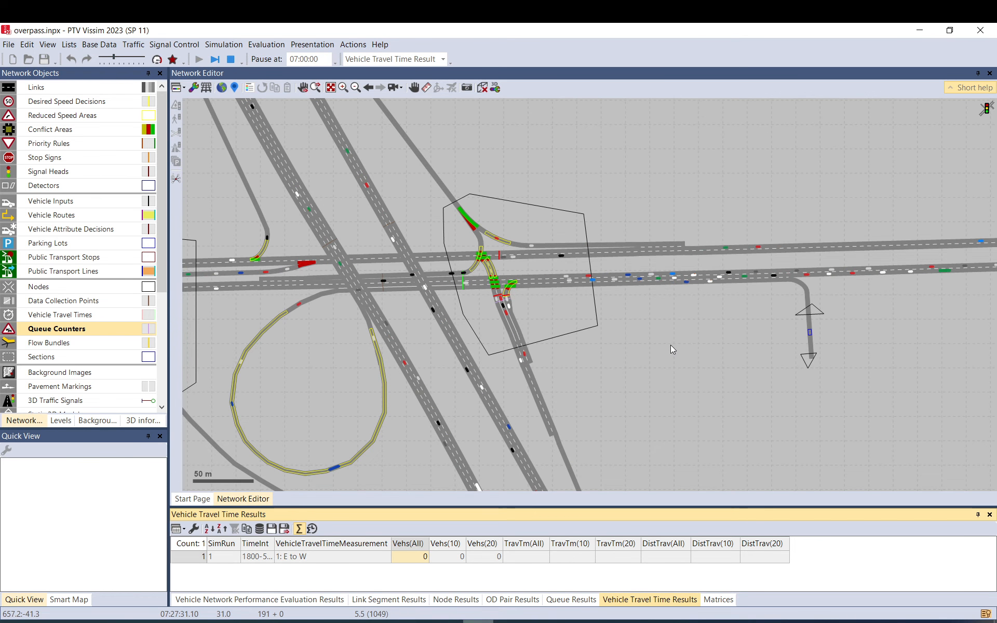
drag(580, 345, 670, 339)
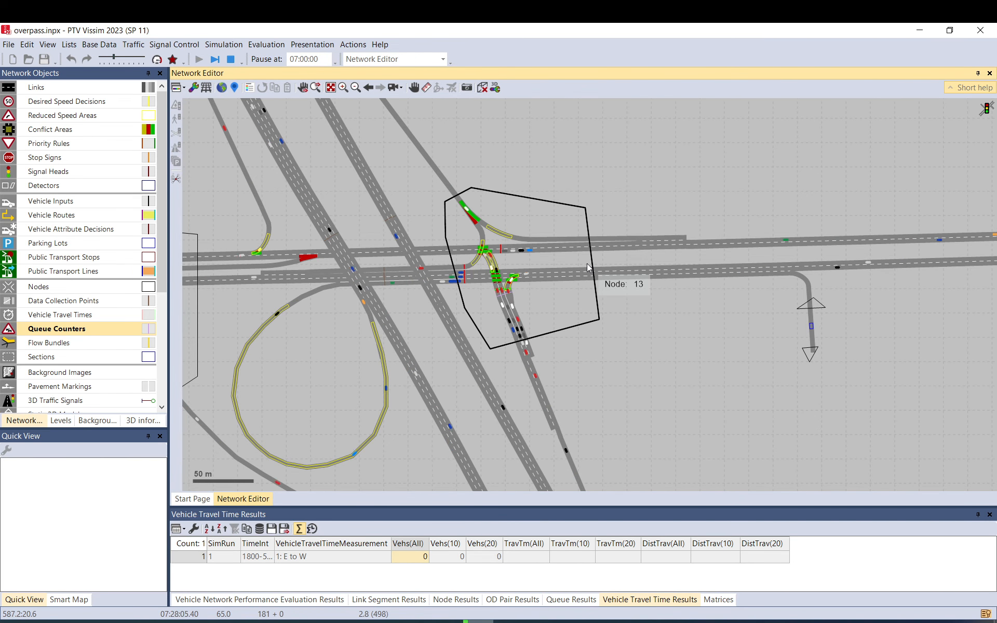
drag(336, 301, 740, 305)
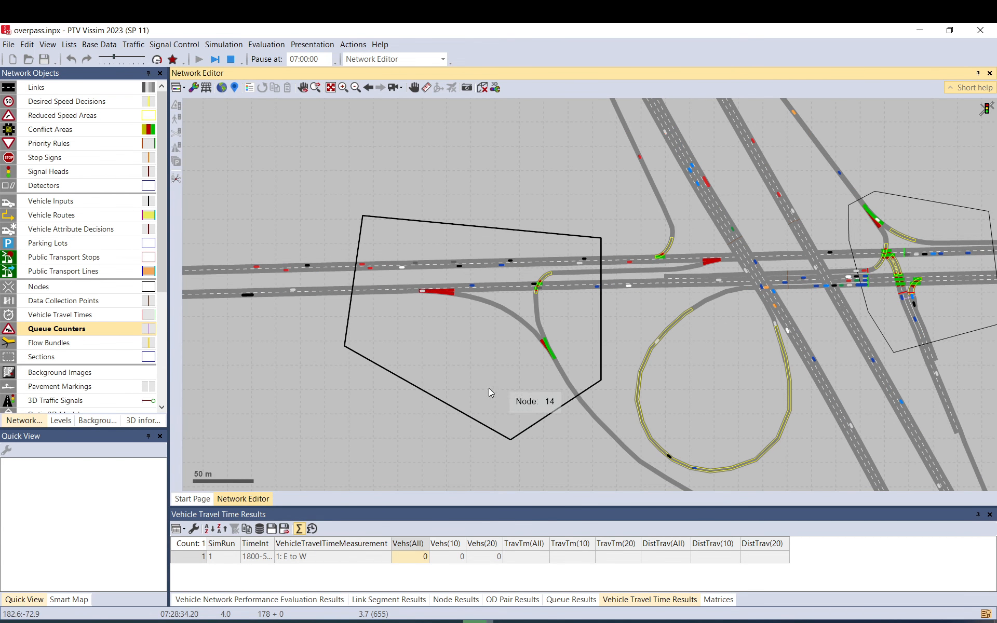
Open the warm matrix from the Matrices list and check the demand in its E row.
click(728, 600)
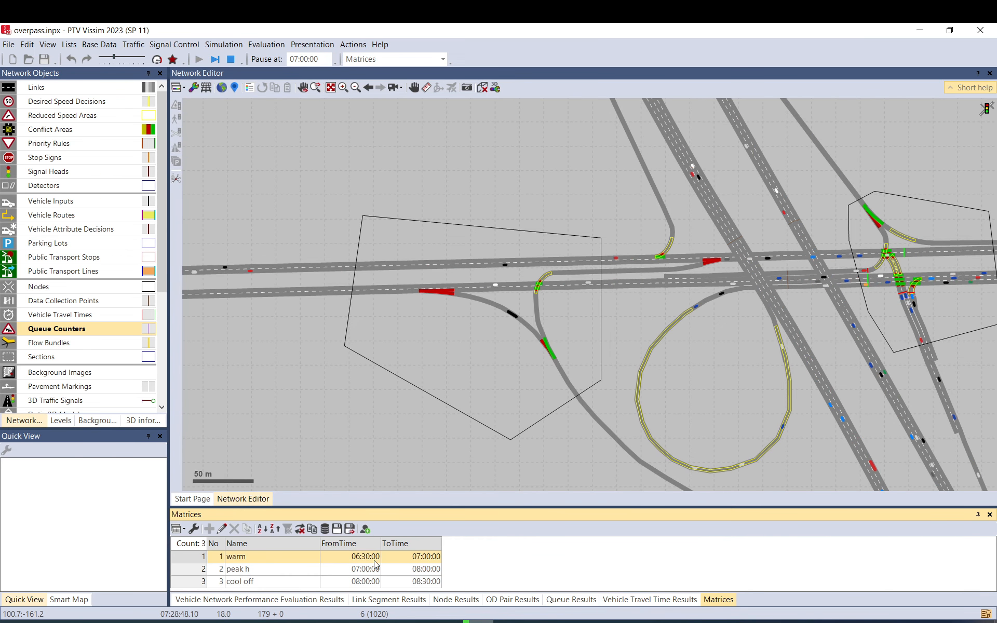
double_click(197, 561)
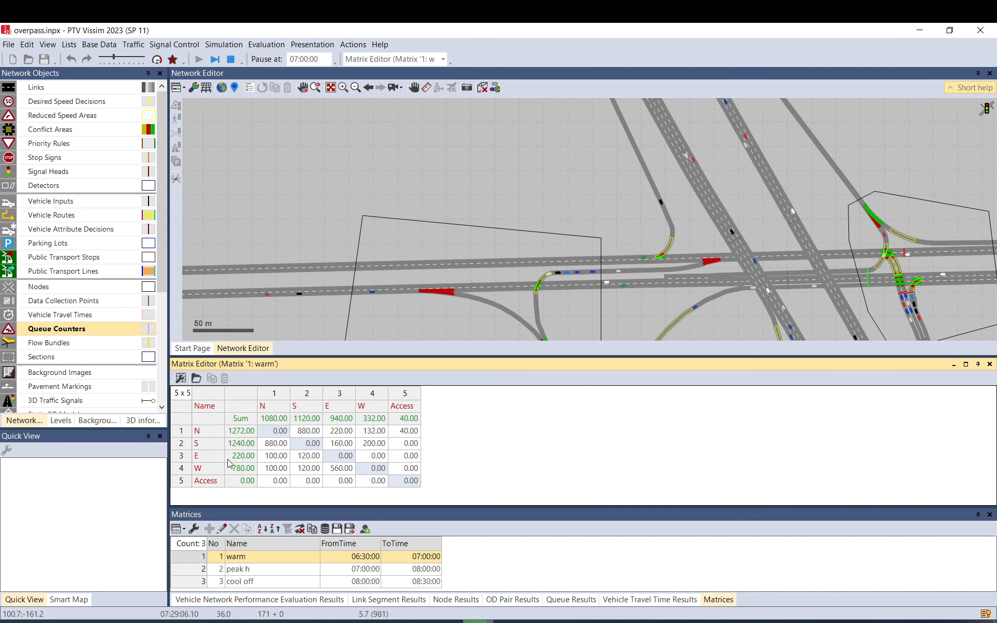
click(182, 456)
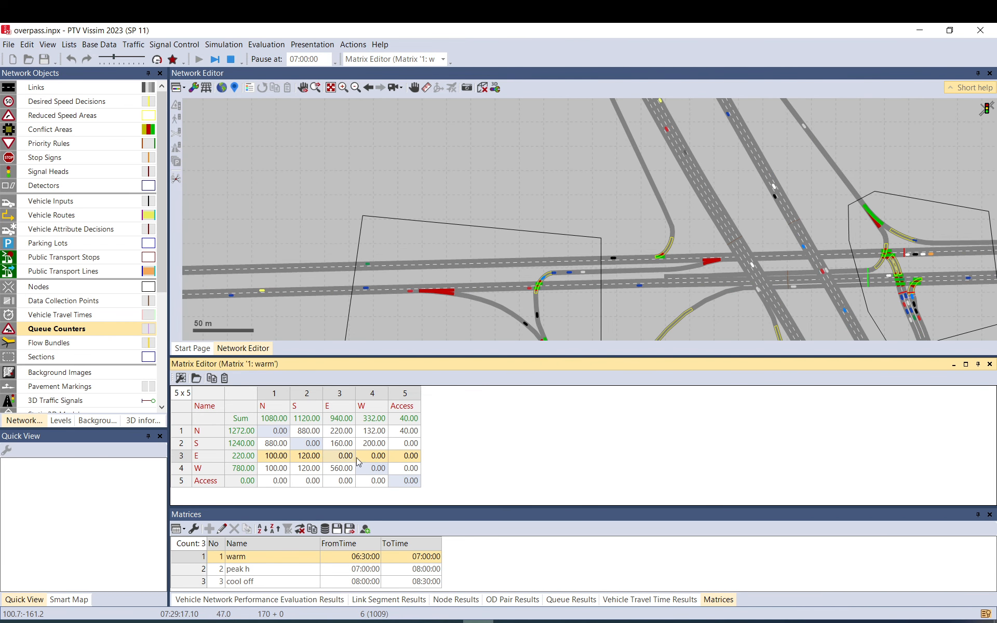
Try to set the demand from E to W in the warm matrix to 400.
click(374, 459)
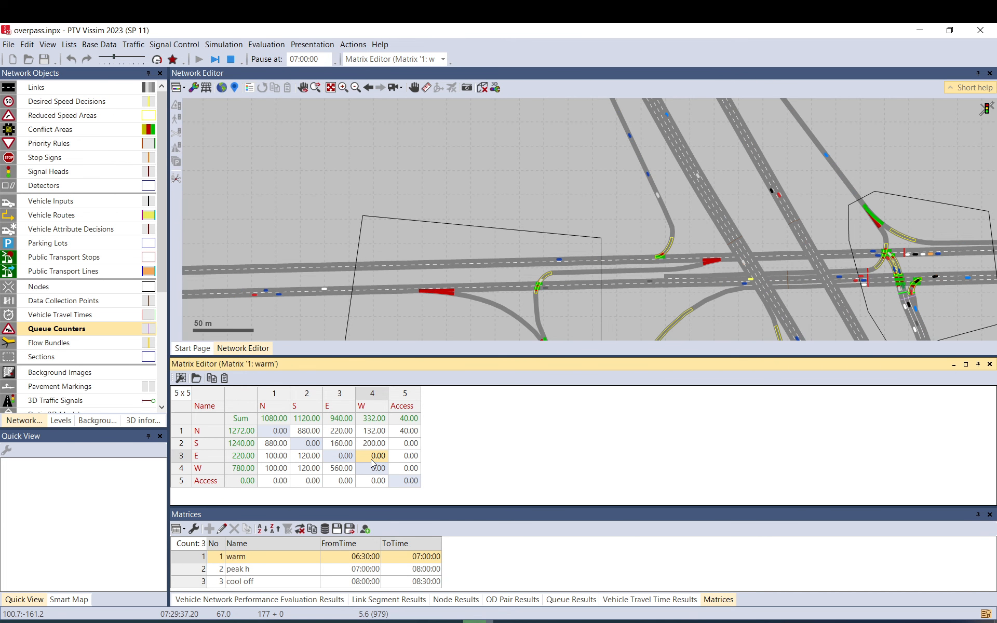
text(400)
key(Return)
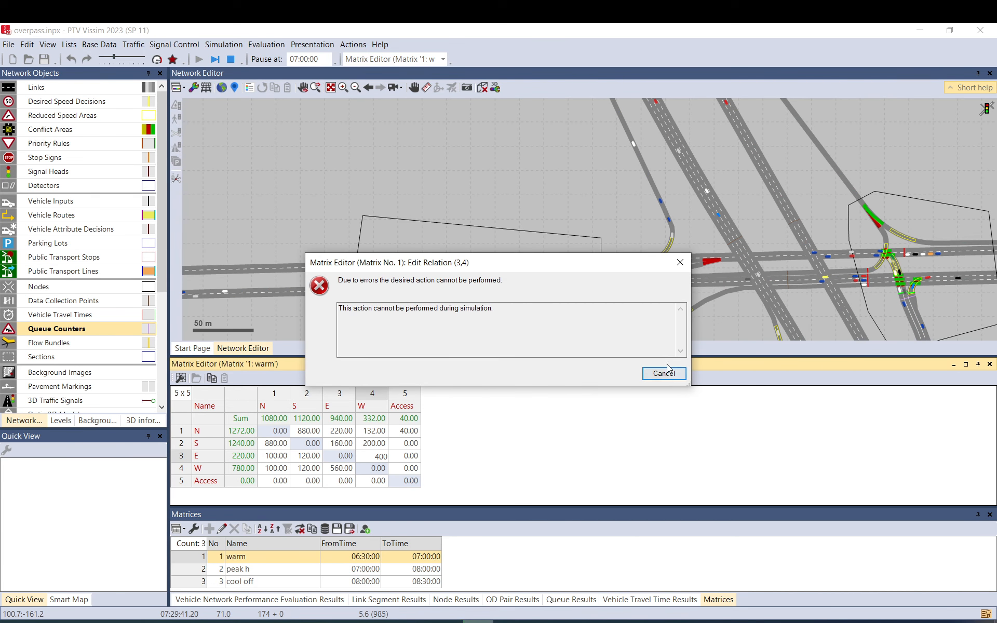
click(665, 374)
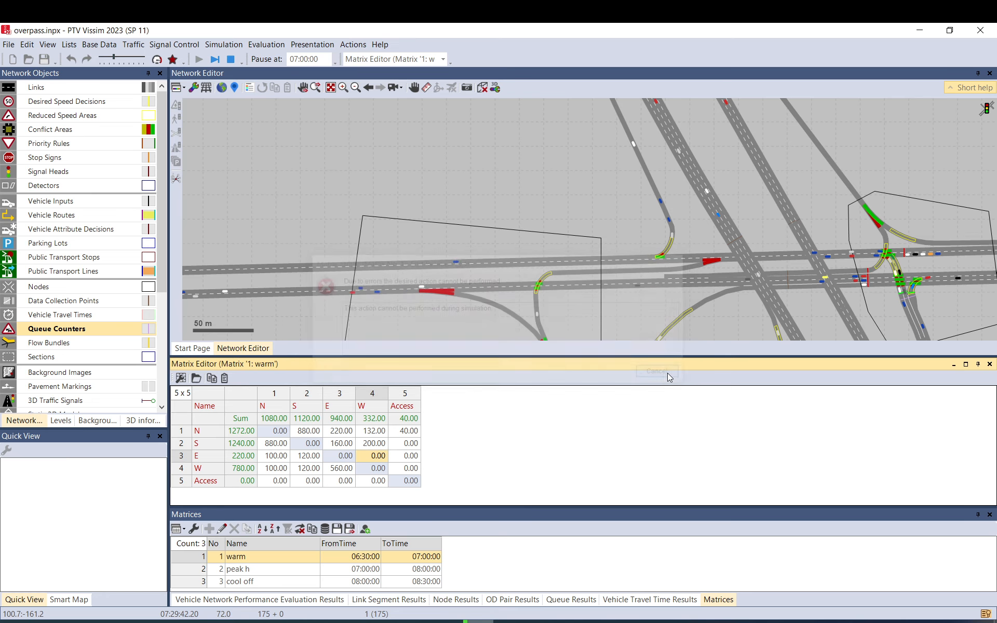
Stop the running simulation and ignore its error report so that the matrix can be edited.
click(232, 59)
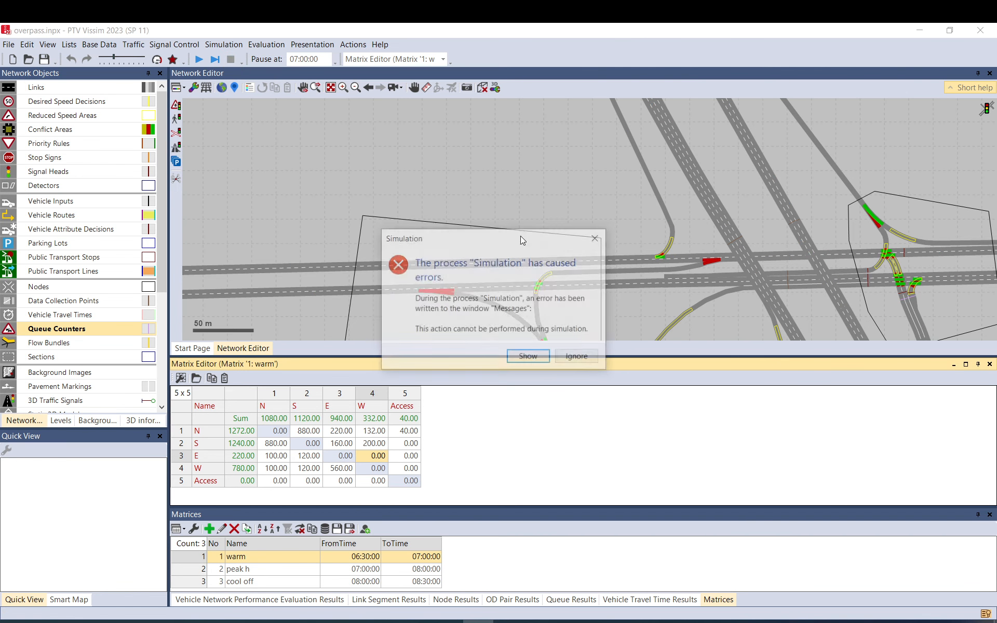
click(573, 360)
click(204, 60)
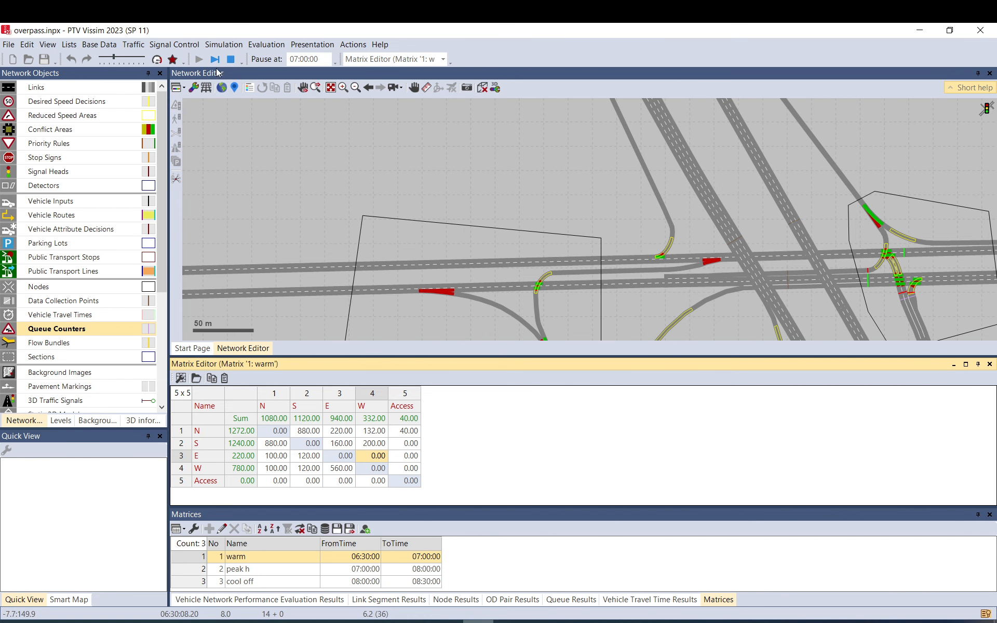
click(233, 60)
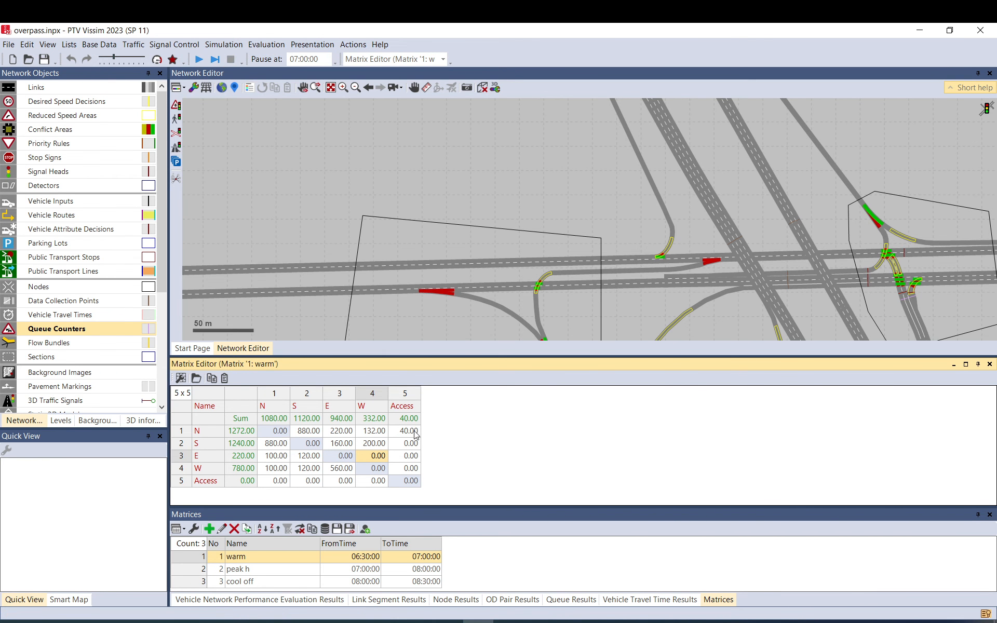
Set the demand from E to W in the warm matrix to 100.
click(374, 458)
text(400)
key(Return)
text(0)
key(Return)
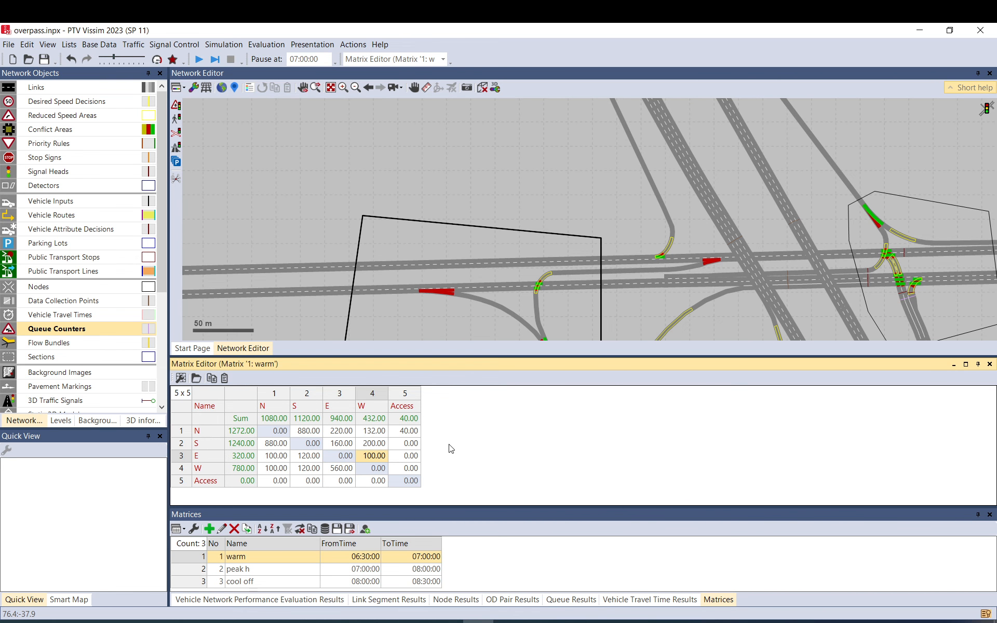
Save the changes and run the simulation at maximum speed with the Vehicle Travel Time Results list displayed.
click(199, 59)
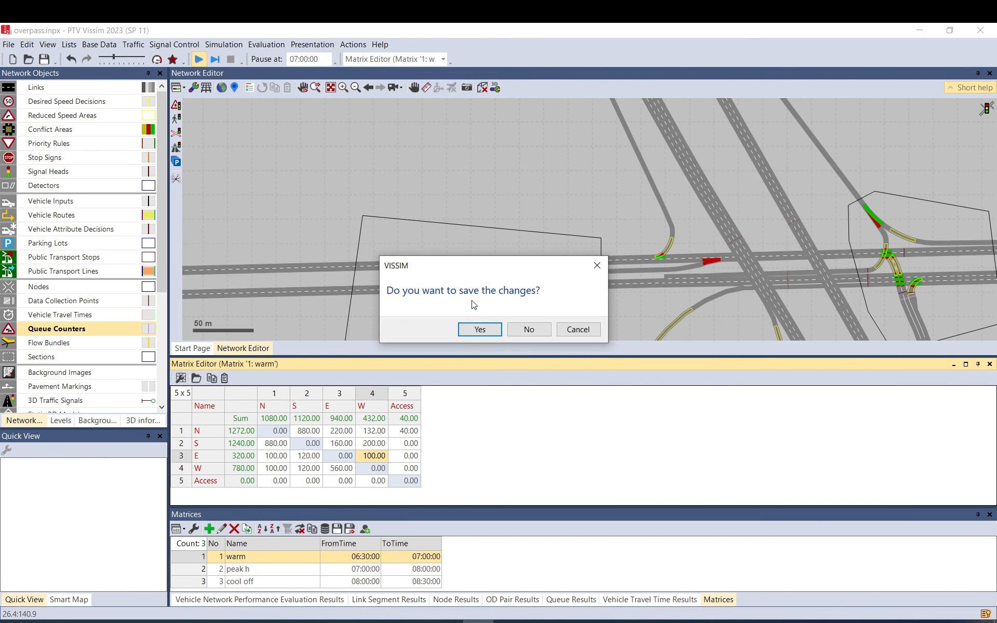
click(480, 331)
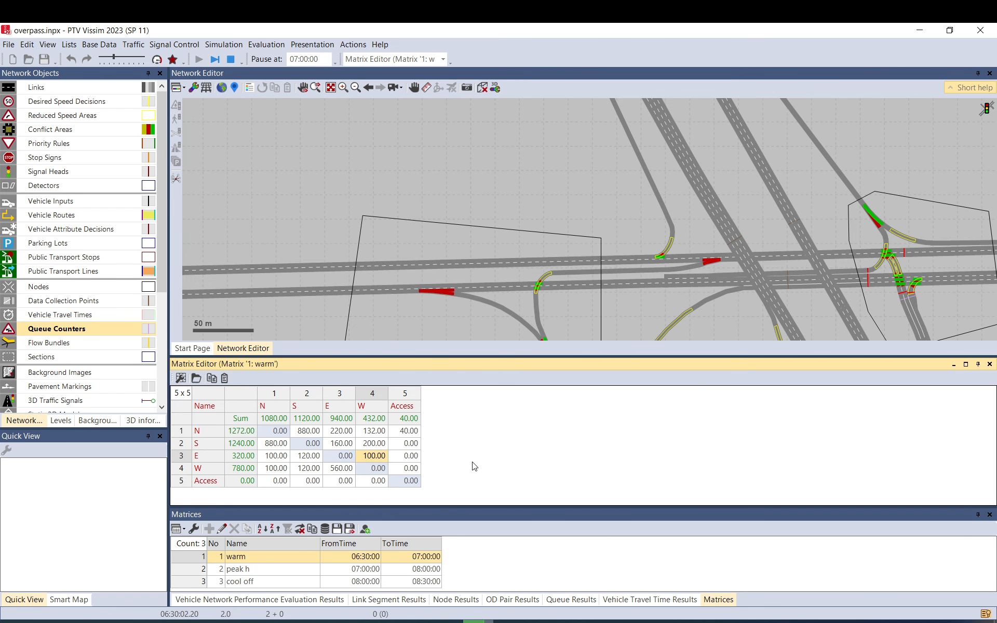
click(678, 599)
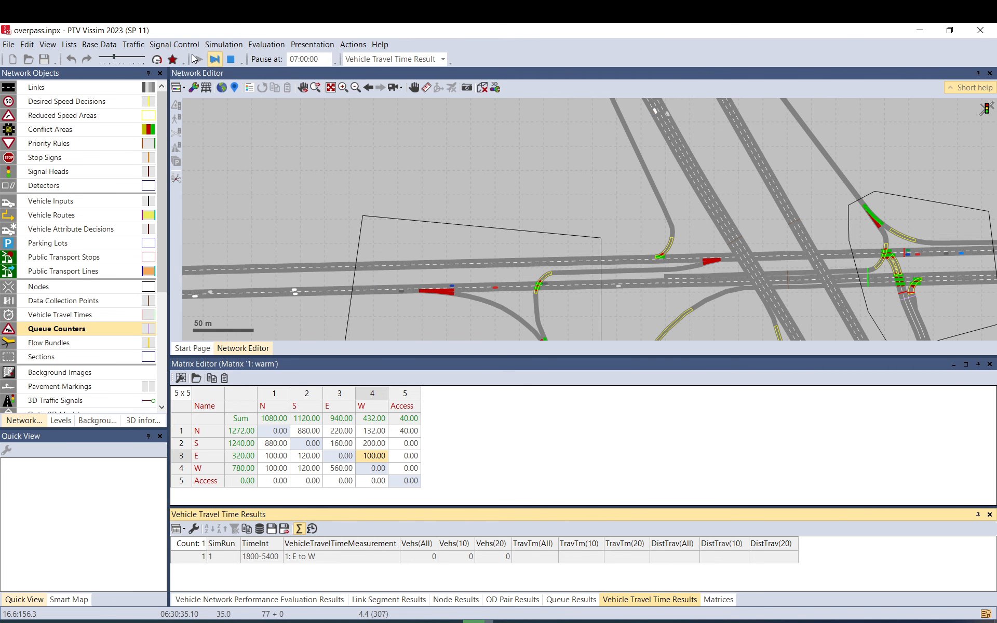
click(156, 61)
Focus the network view on the junction east of the overpass and close the warm matrix editor.
drag(420, 196, 266, 141)
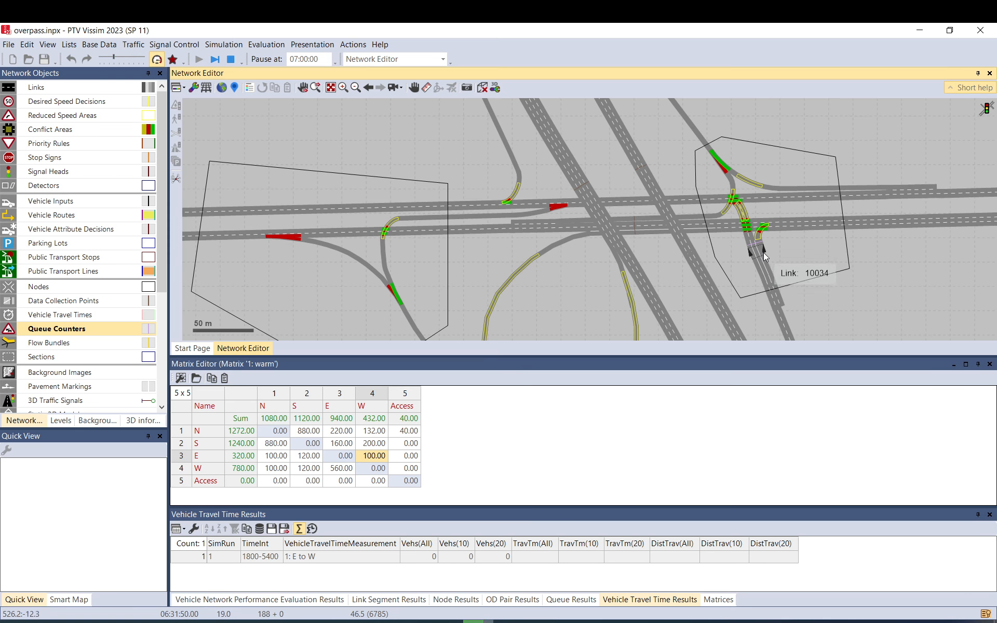
drag(763, 253, 591, 238)
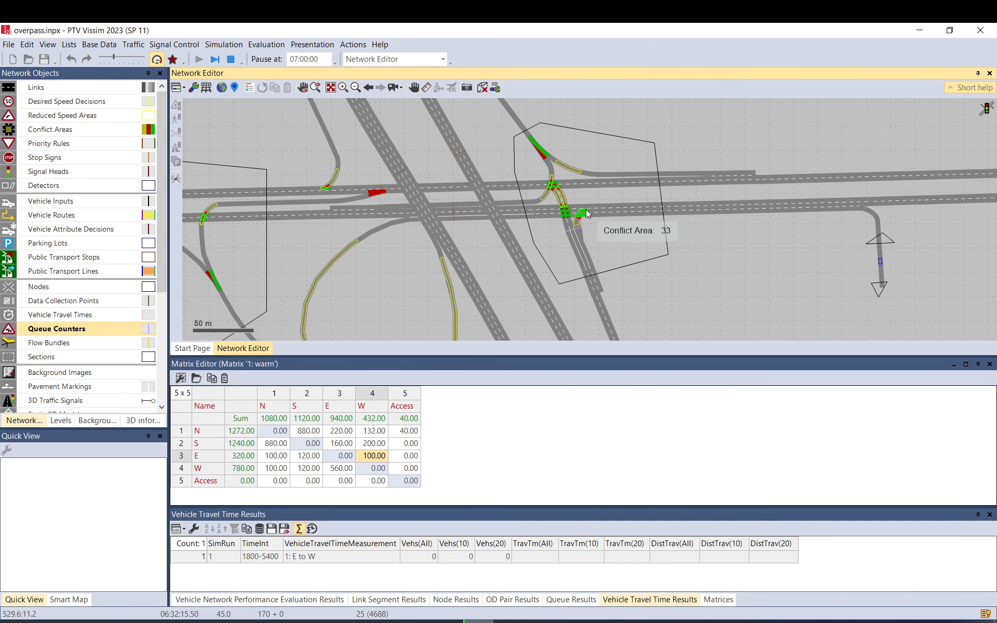
scroll(586, 210, up, 3)
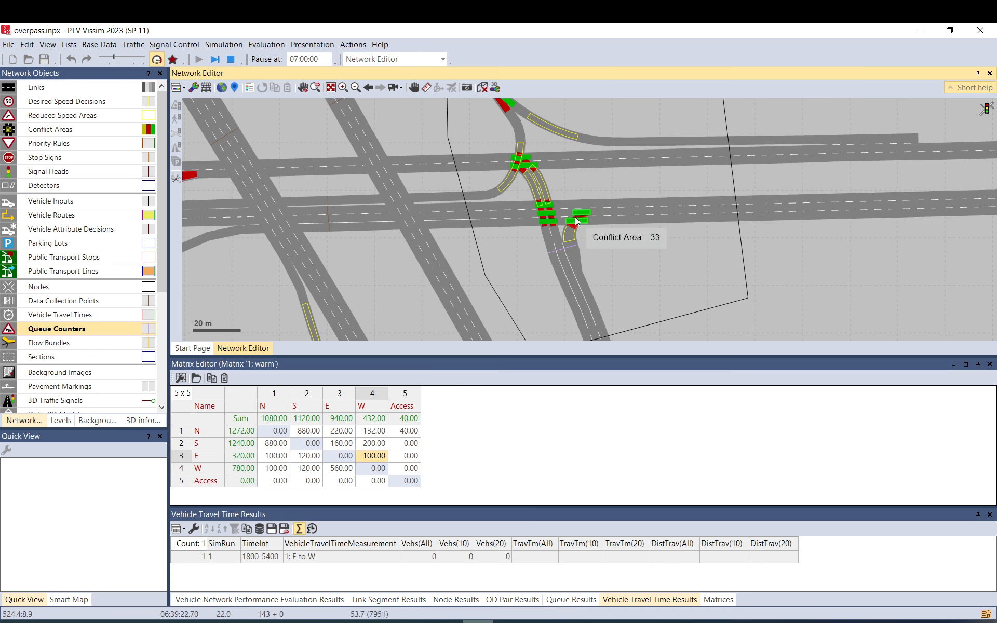
scroll(586, 230, down, 1)
drag(587, 234, 584, 188)
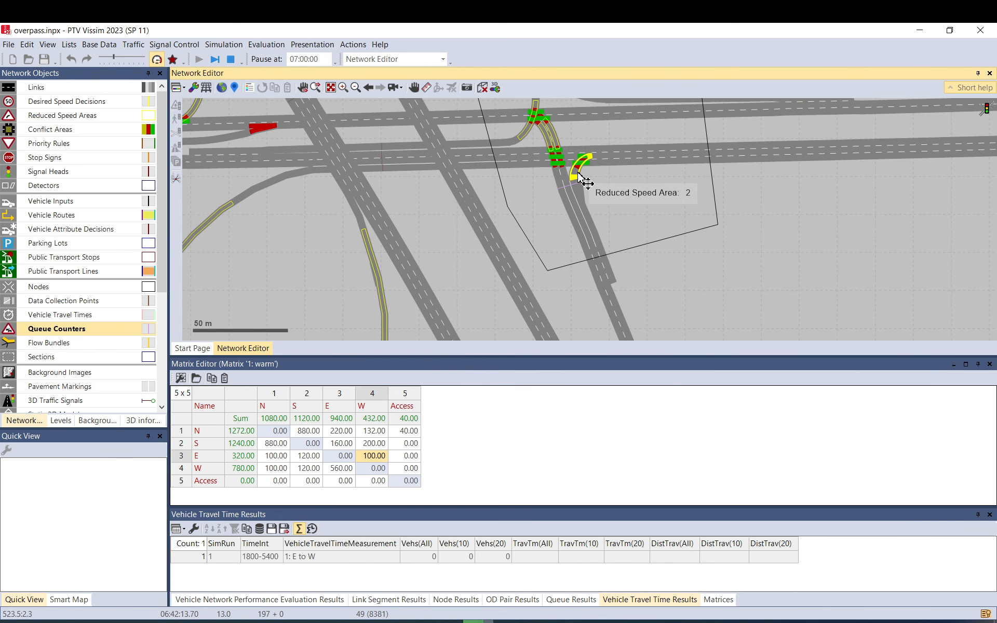
scroll(578, 180, up, 1)
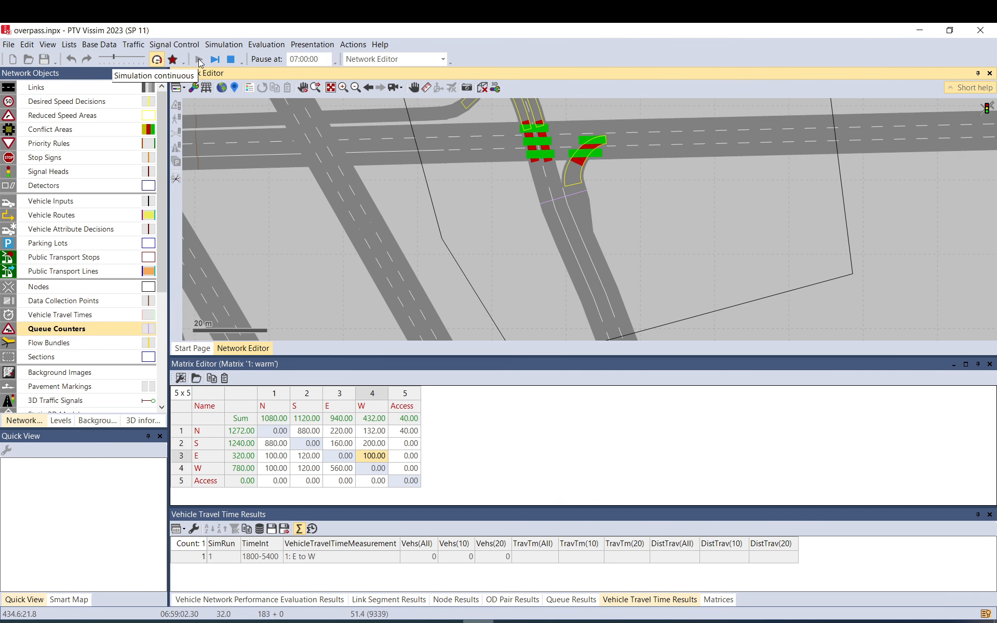
click(990, 364)
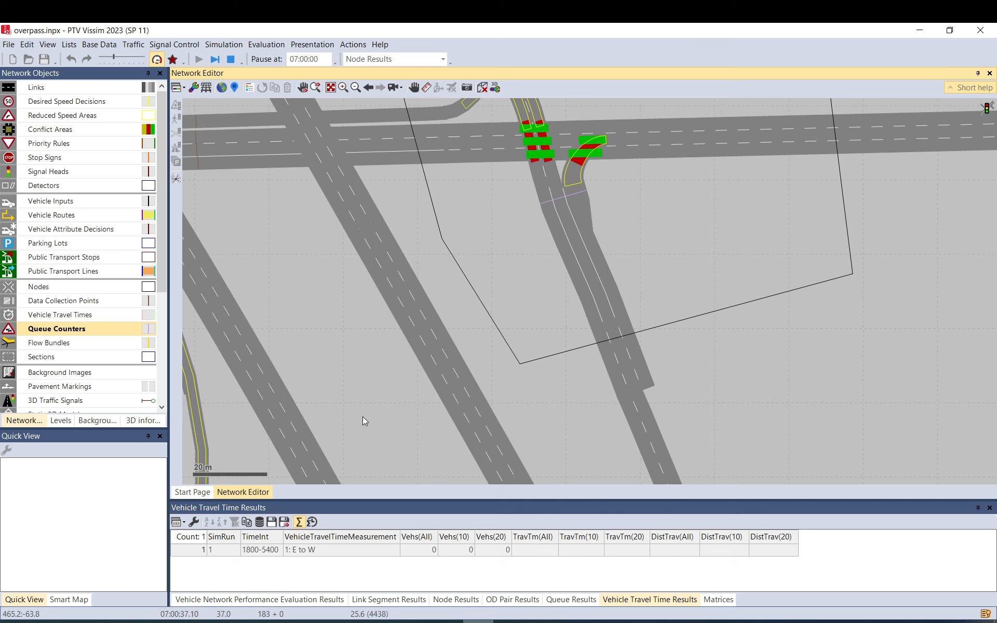
Turn off maximum simulation speed to check the E to W travel time results, and stop the simulation.
click(155, 61)
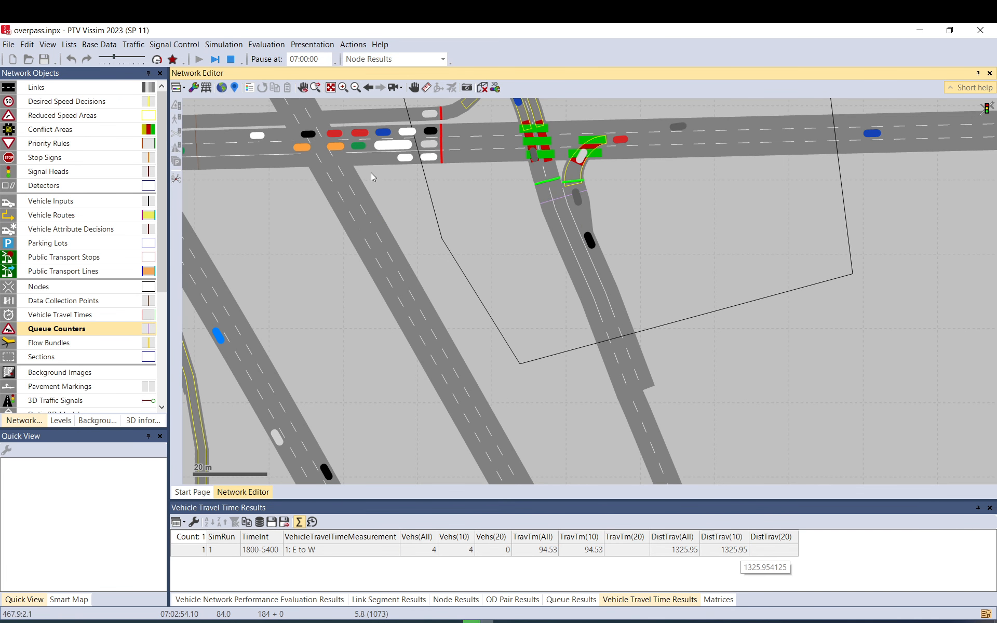
click(231, 58)
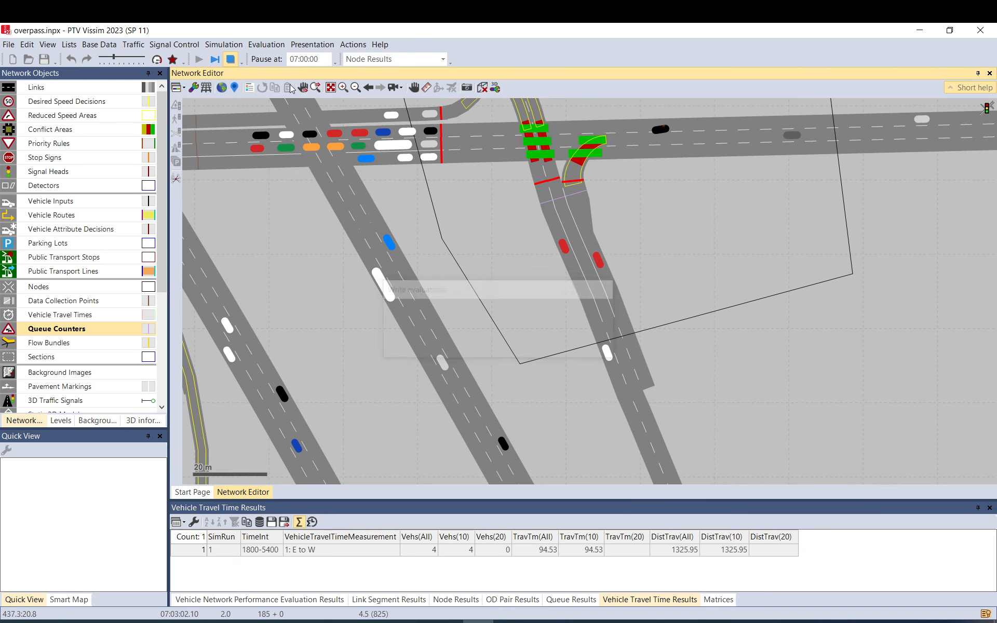